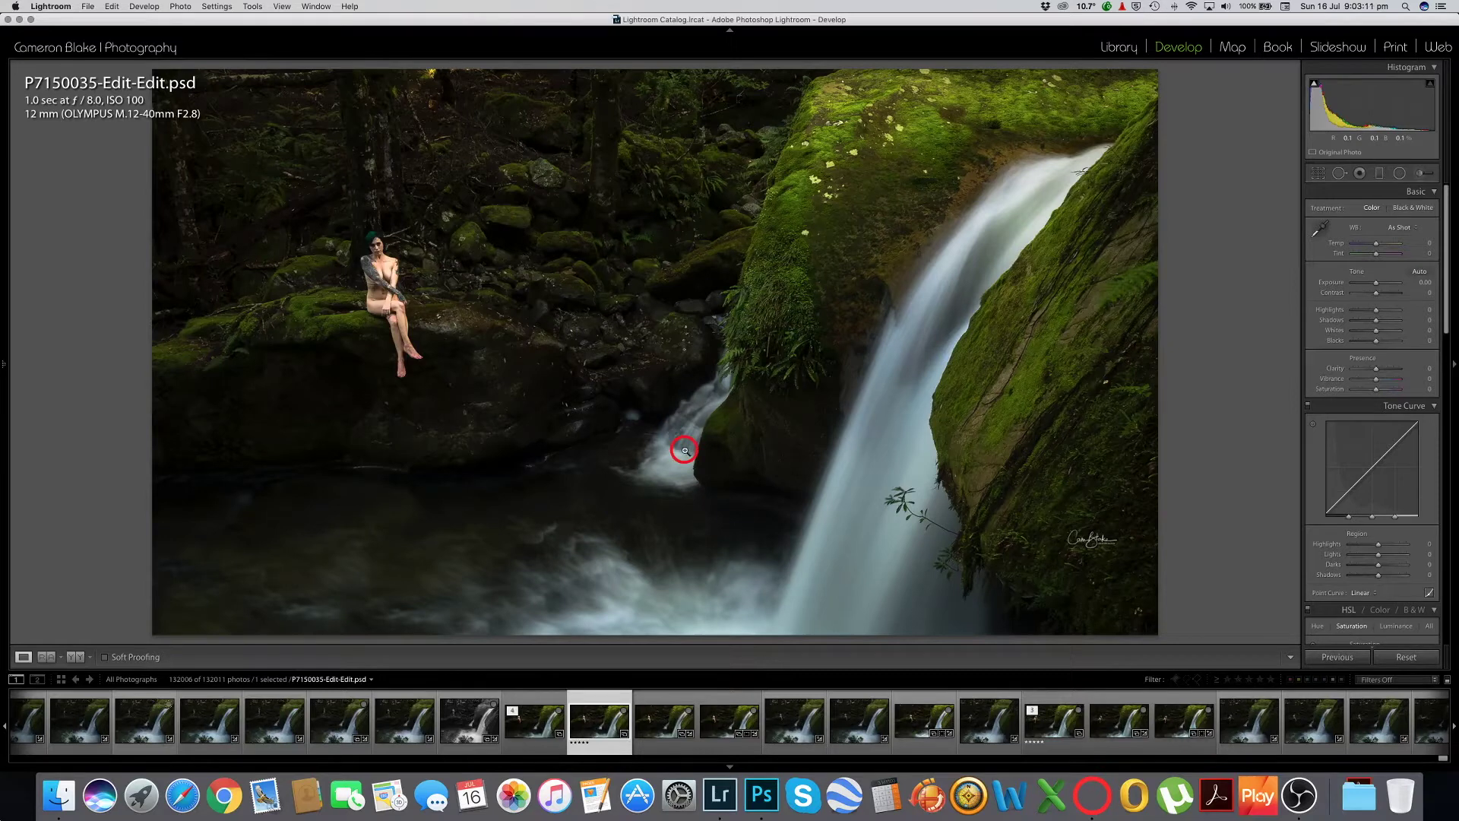
- Browse back through the earlier waterfall shots and open P7150018-Edit-2-Edit-Edit-Edit.psd
{"action": "left_click", "coordinate": [363, 728]}
{"action": "key", "text": "Left"}
{"action": "key", "text": "Left"}
{"action": "key", "text": "Left"}
{"action": "key", "text": "Left"}
{"action": "key", "text": "Left"}
{"action": "key", "text": "Left"}
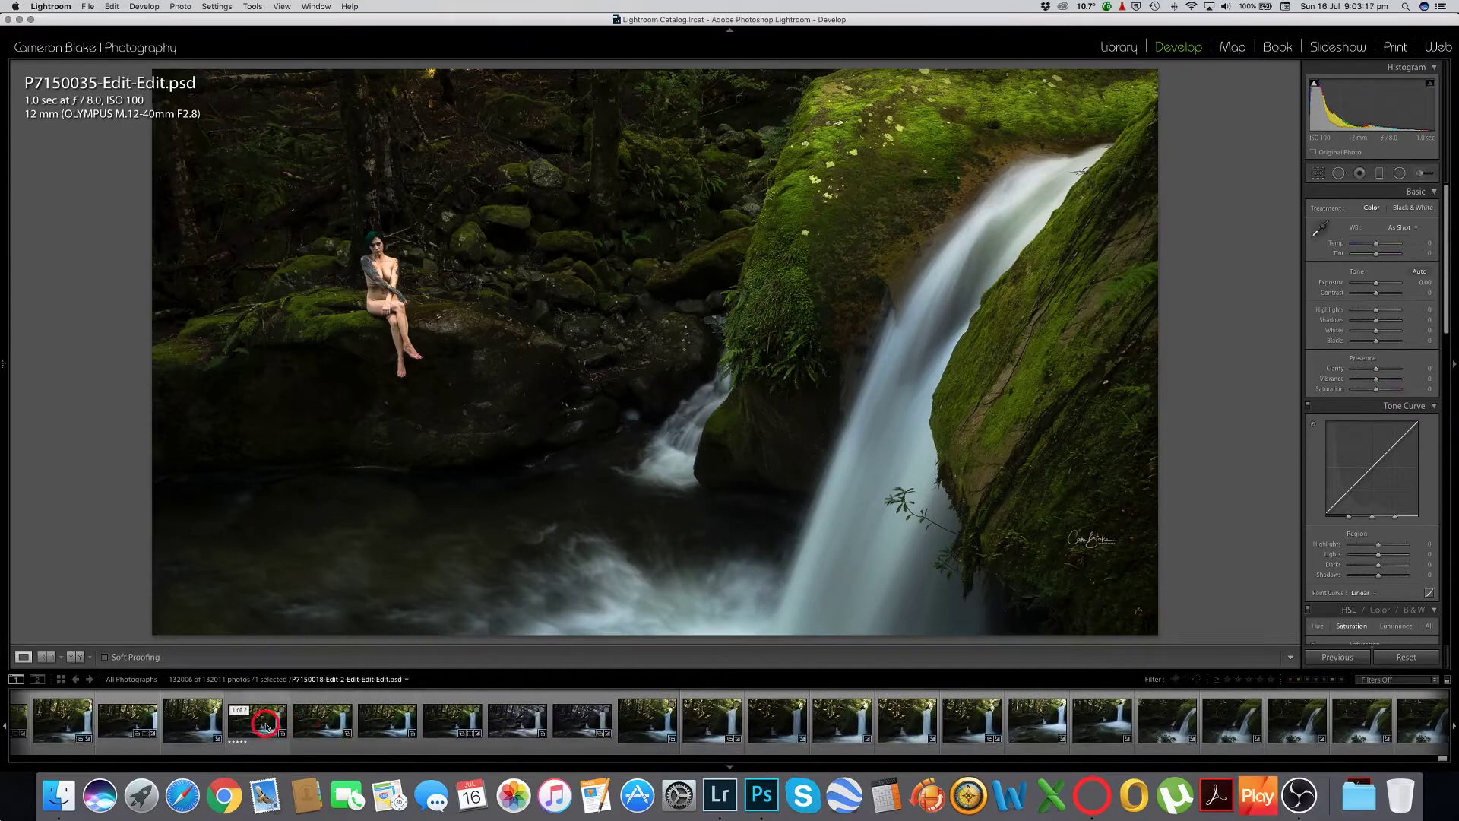
{"action": "left_click", "coordinate": [265, 726]}
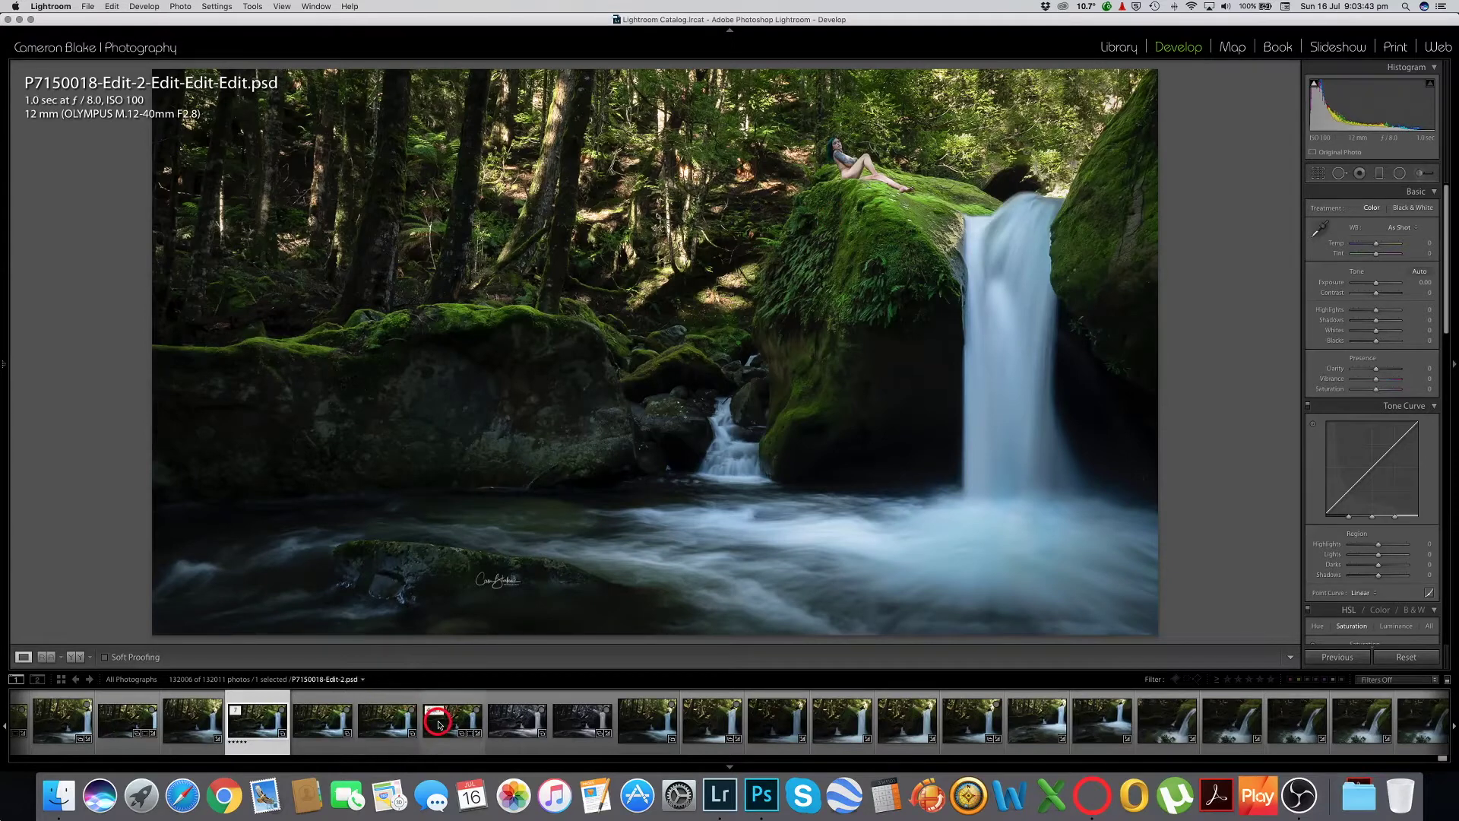
- Return through the photo series and open the finished edit P7150035-Edit-Edit.psd
{"action": "scroll", "coordinate": [440, 718], "scroll_direction": "down", "scroll_amount": 2}
{"action": "scroll", "coordinate": [440, 722], "scroll_direction": "down", "scroll_amount": 10}
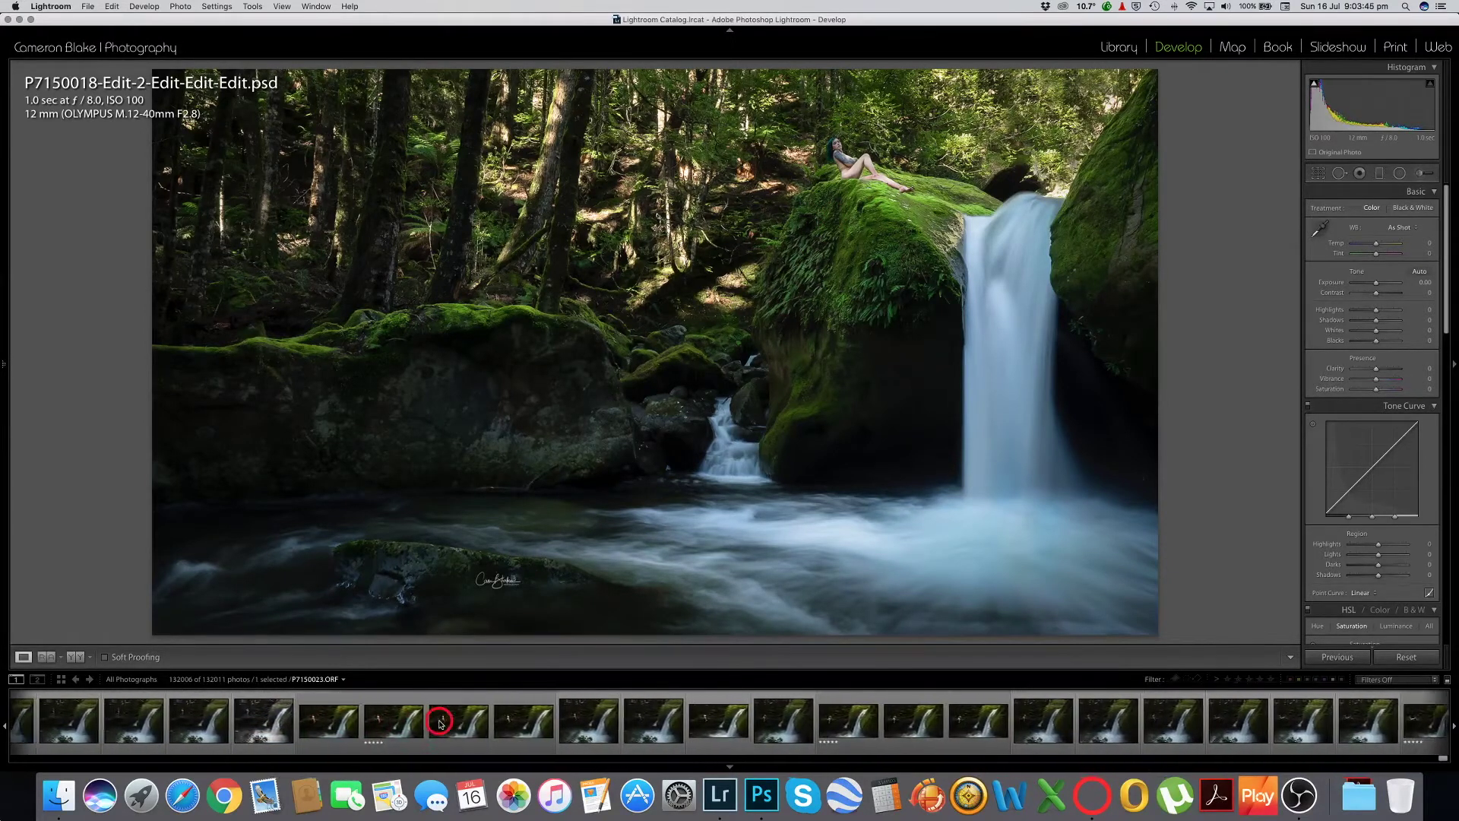
{"action": "scroll", "coordinate": [440, 722], "scroll_direction": "down", "scroll_amount": 4}
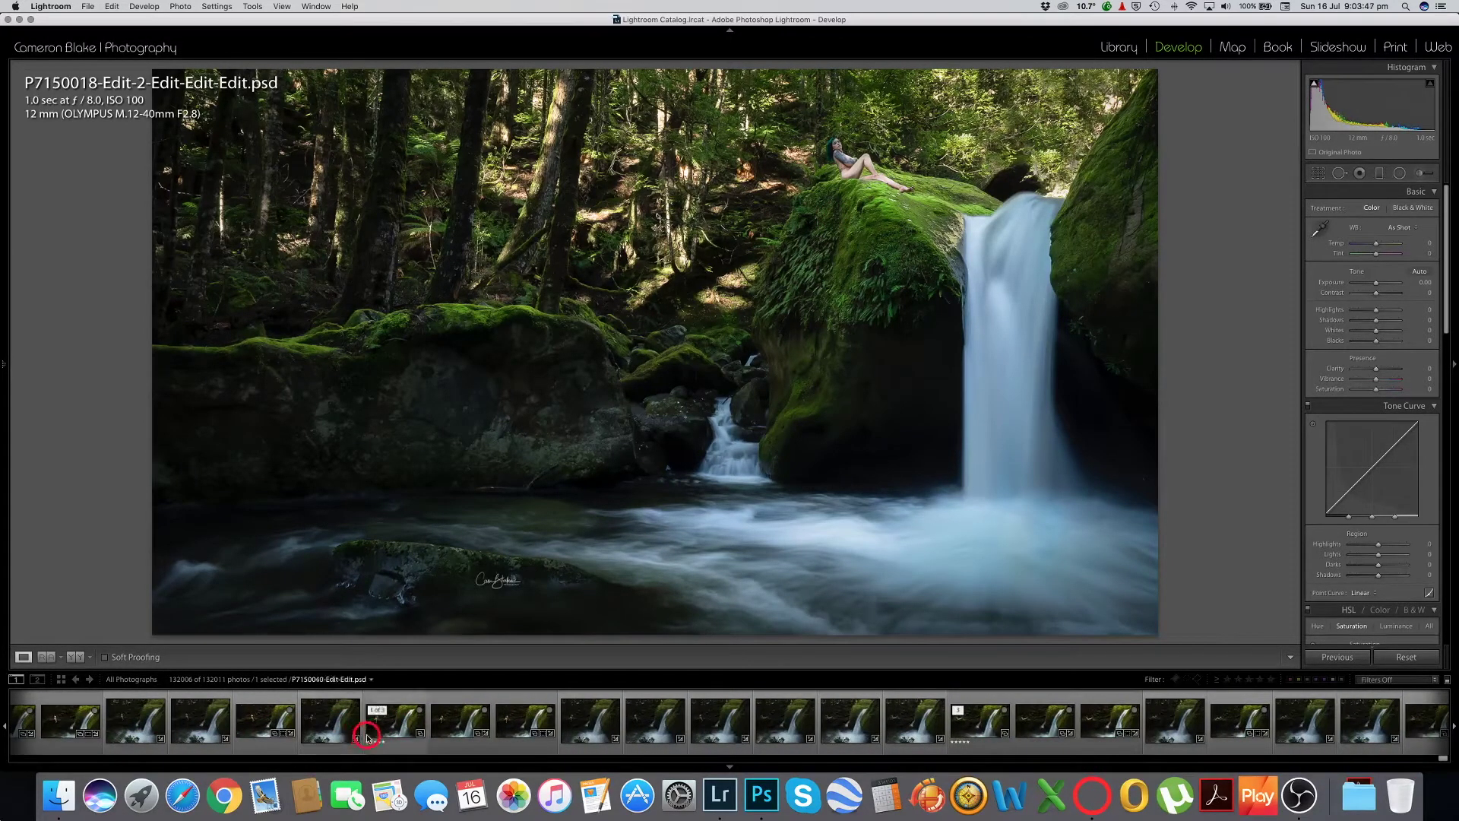
{"action": "scroll", "coordinate": [414, 733], "scroll_direction": "down", "scroll_amount": 10}
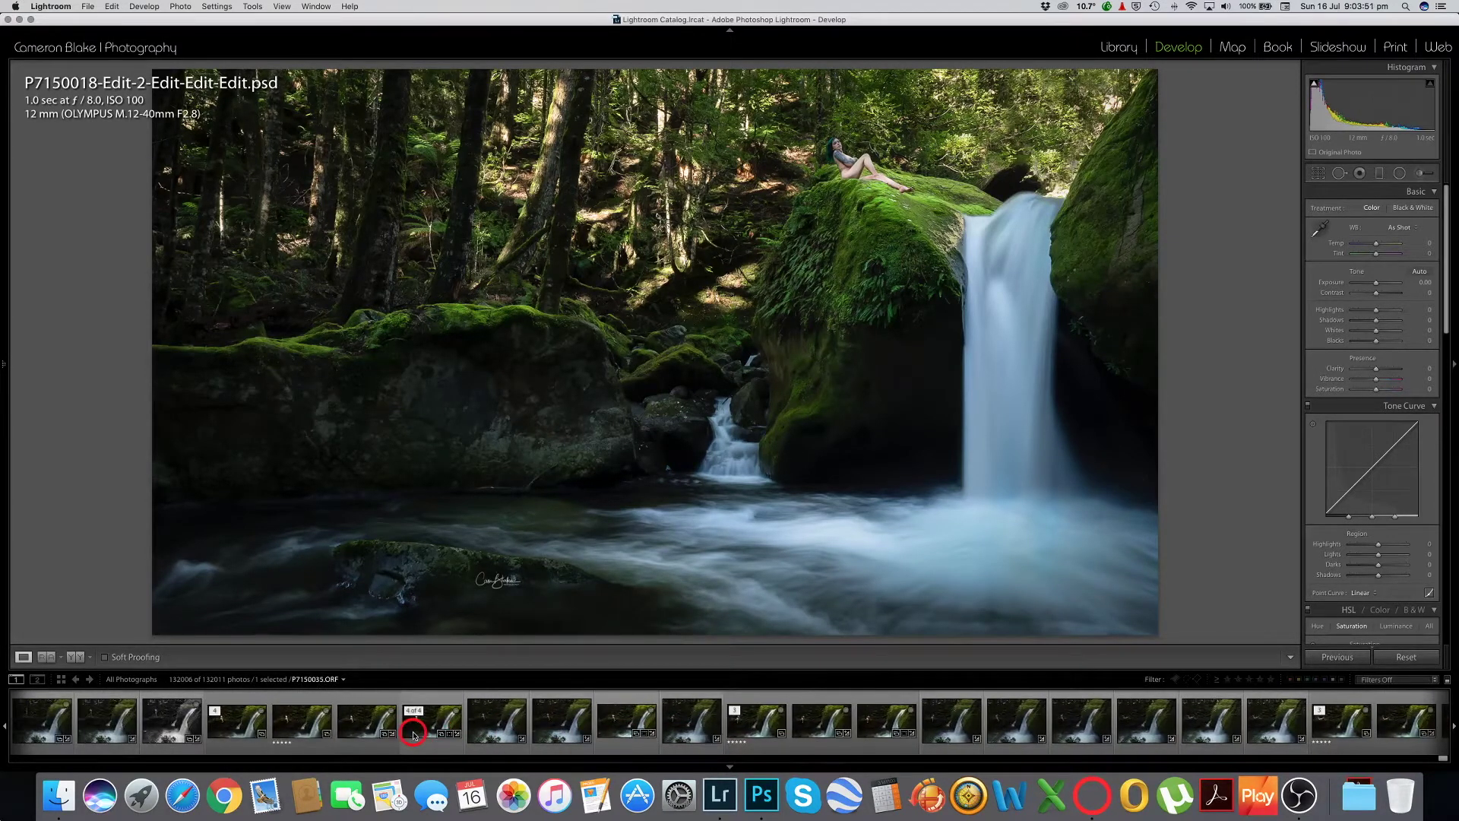
{"action": "left_click", "coordinate": [300, 730]}
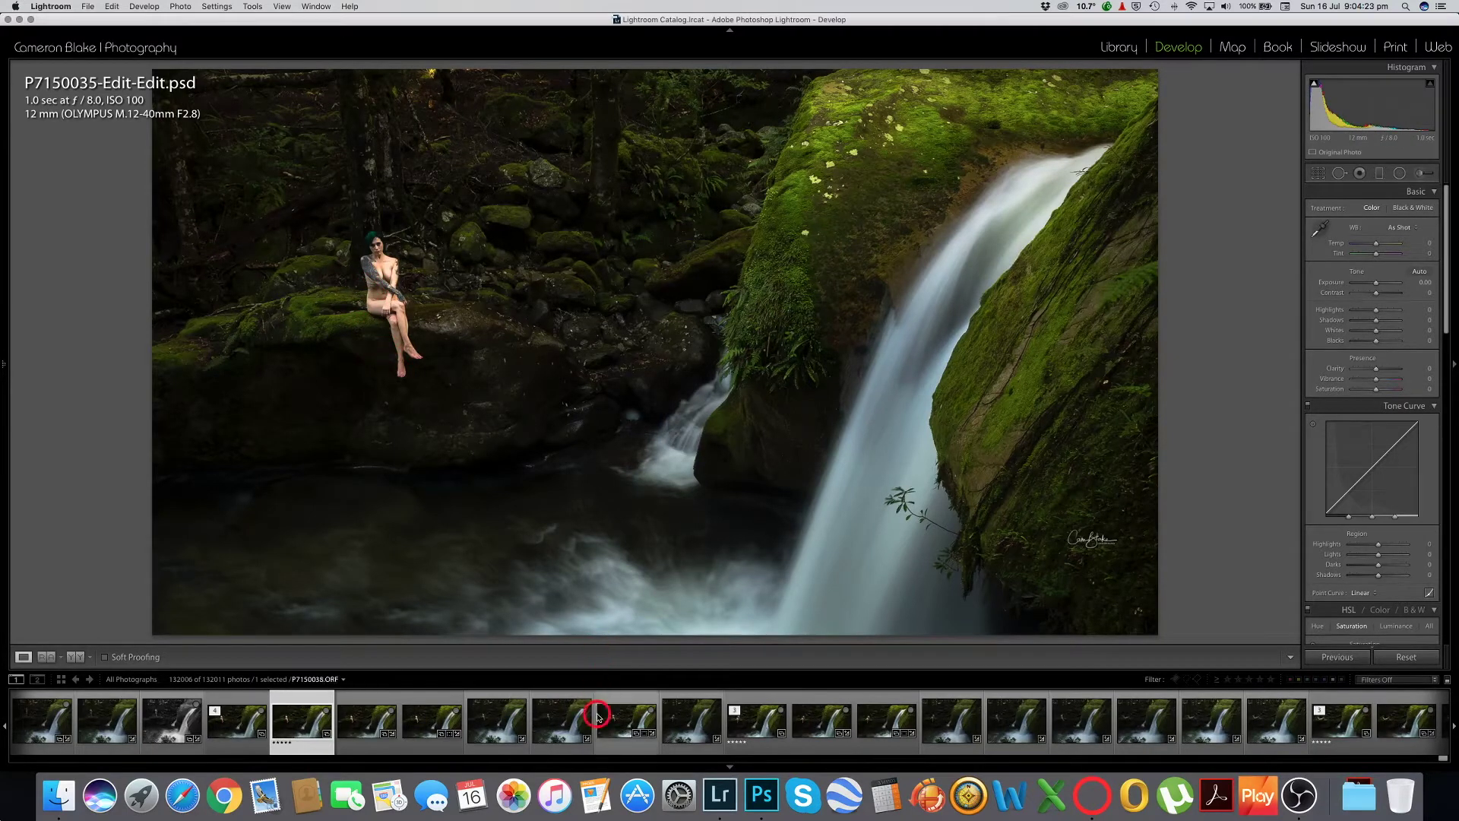
- Open the raw photo P7150035.ORF and reset all its develop settings, including the crop
{"action": "left_click", "coordinate": [430, 714]}
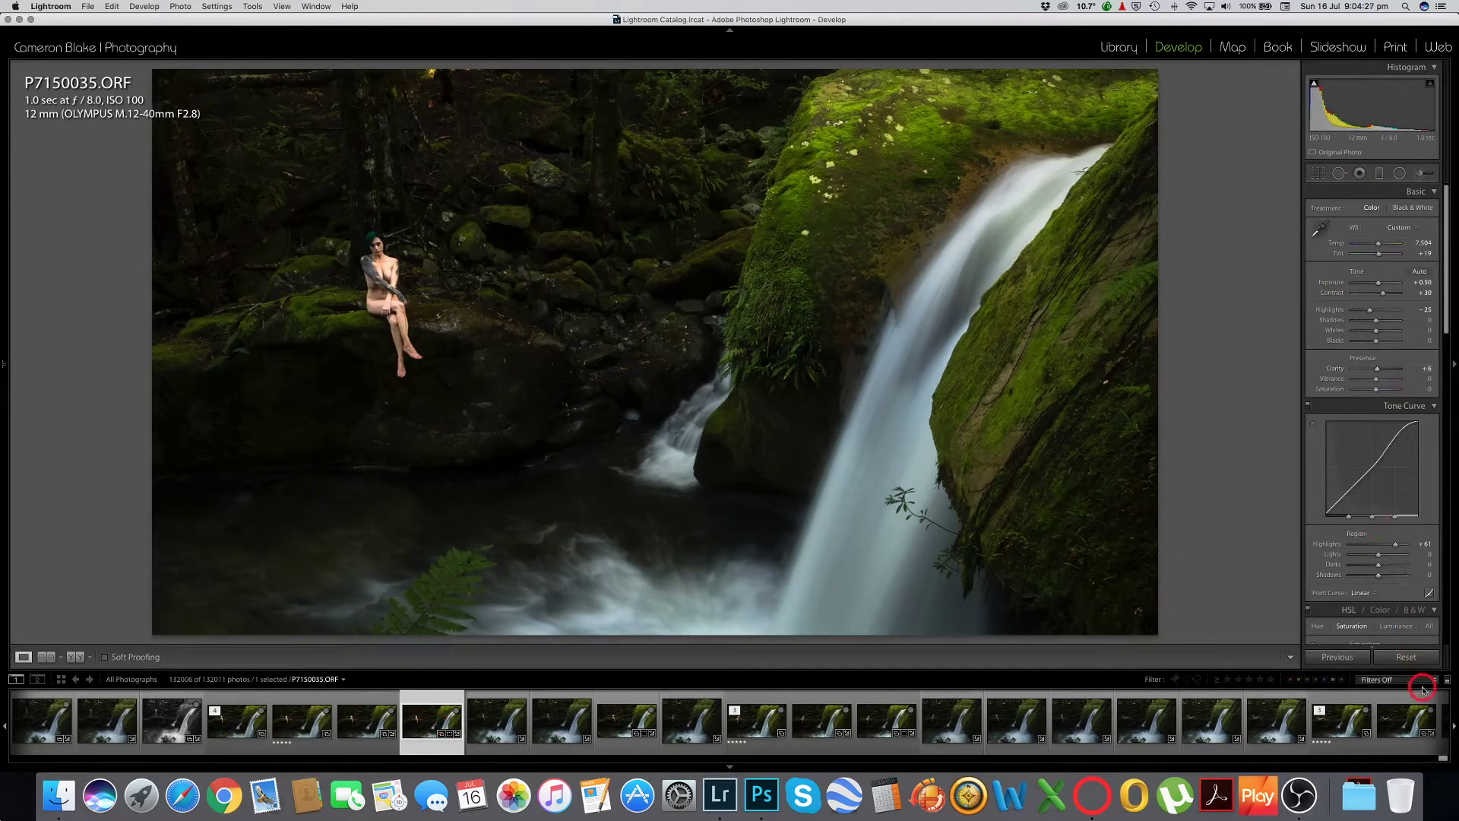
{"action": "left_click", "coordinate": [1322, 173]}
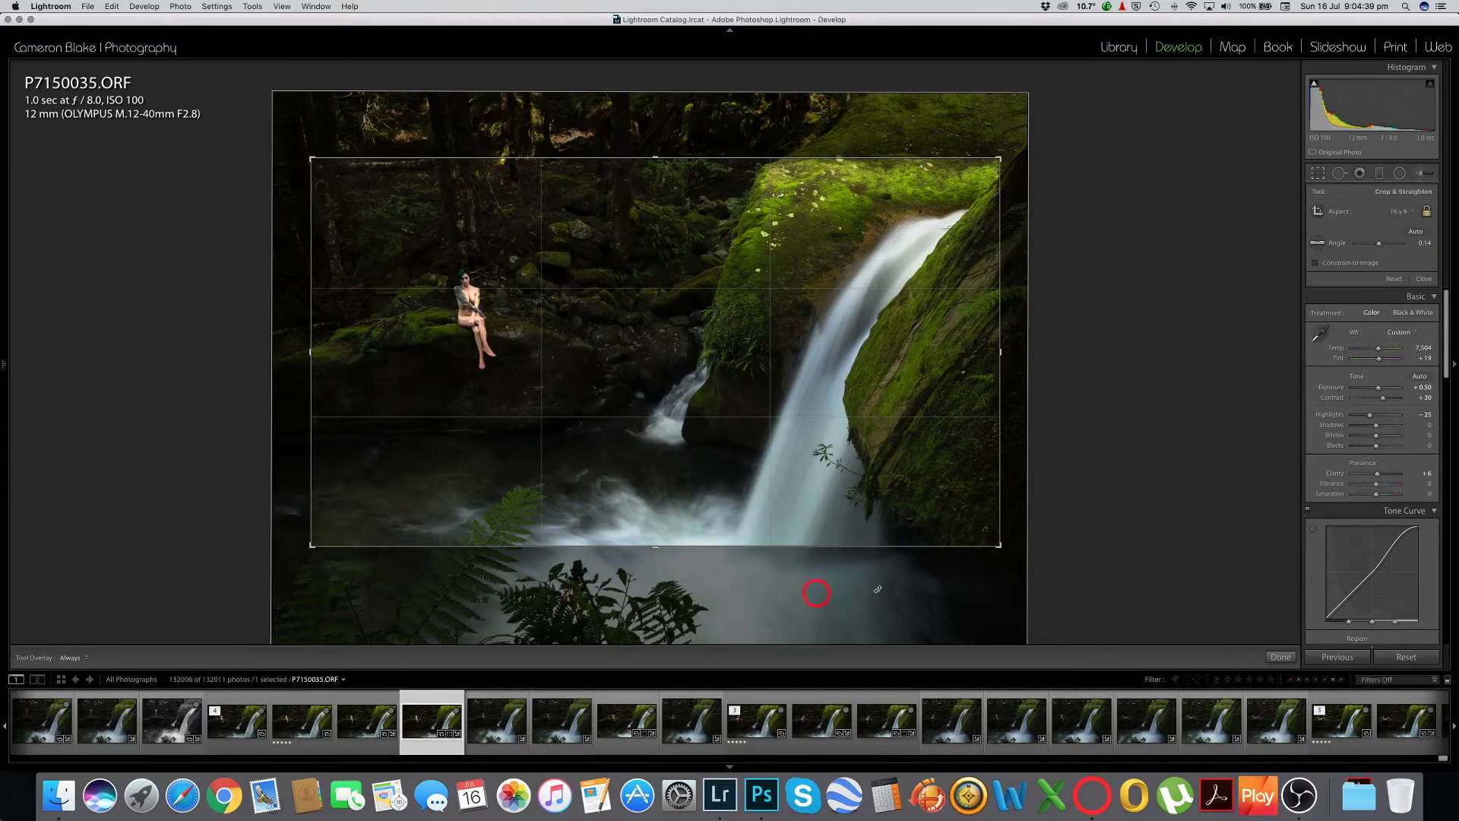
{"action": "left_click", "coordinate": [1406, 656]}
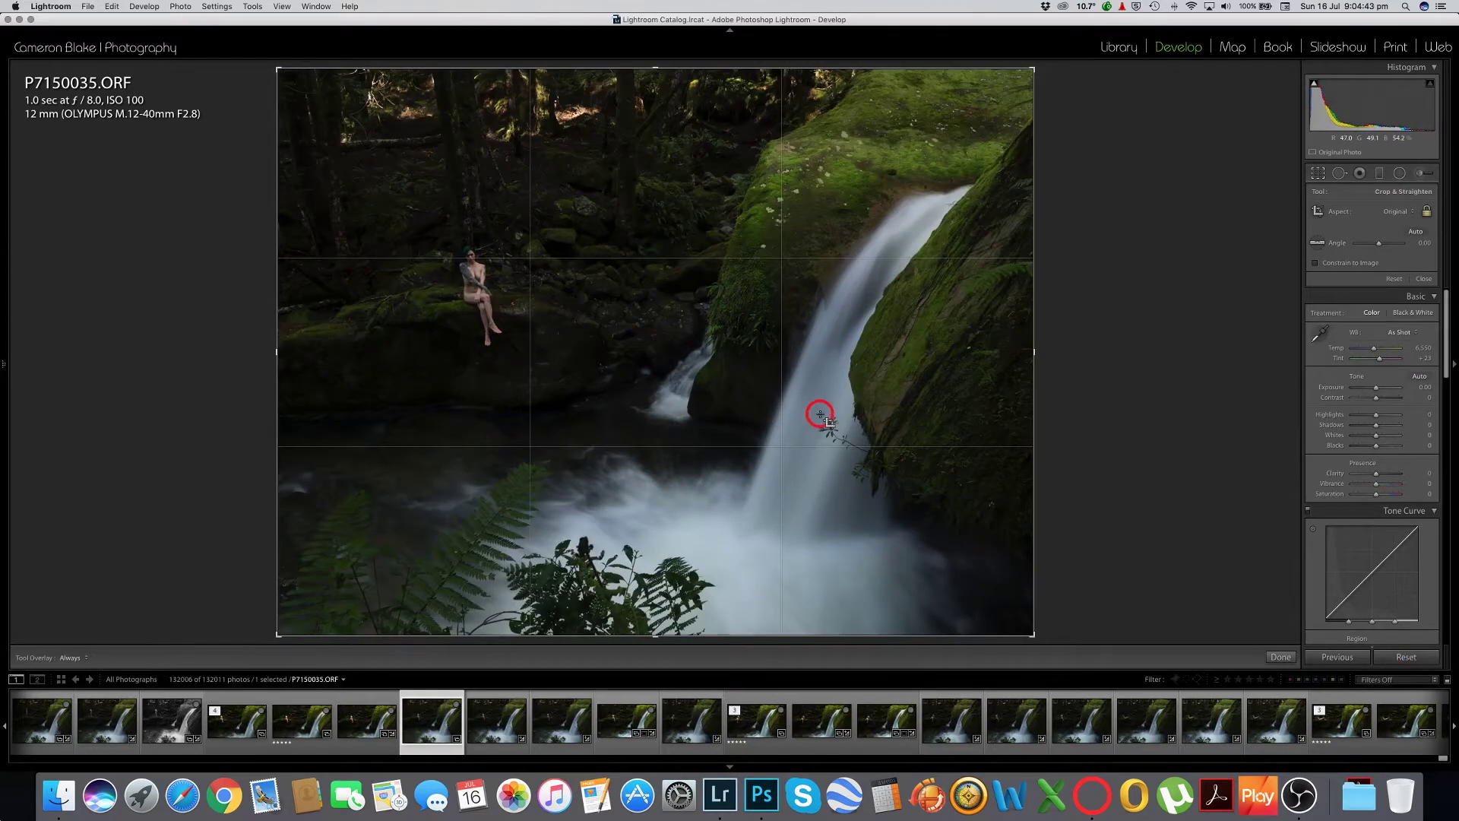
{"action": "left_click", "coordinate": [1319, 174]}
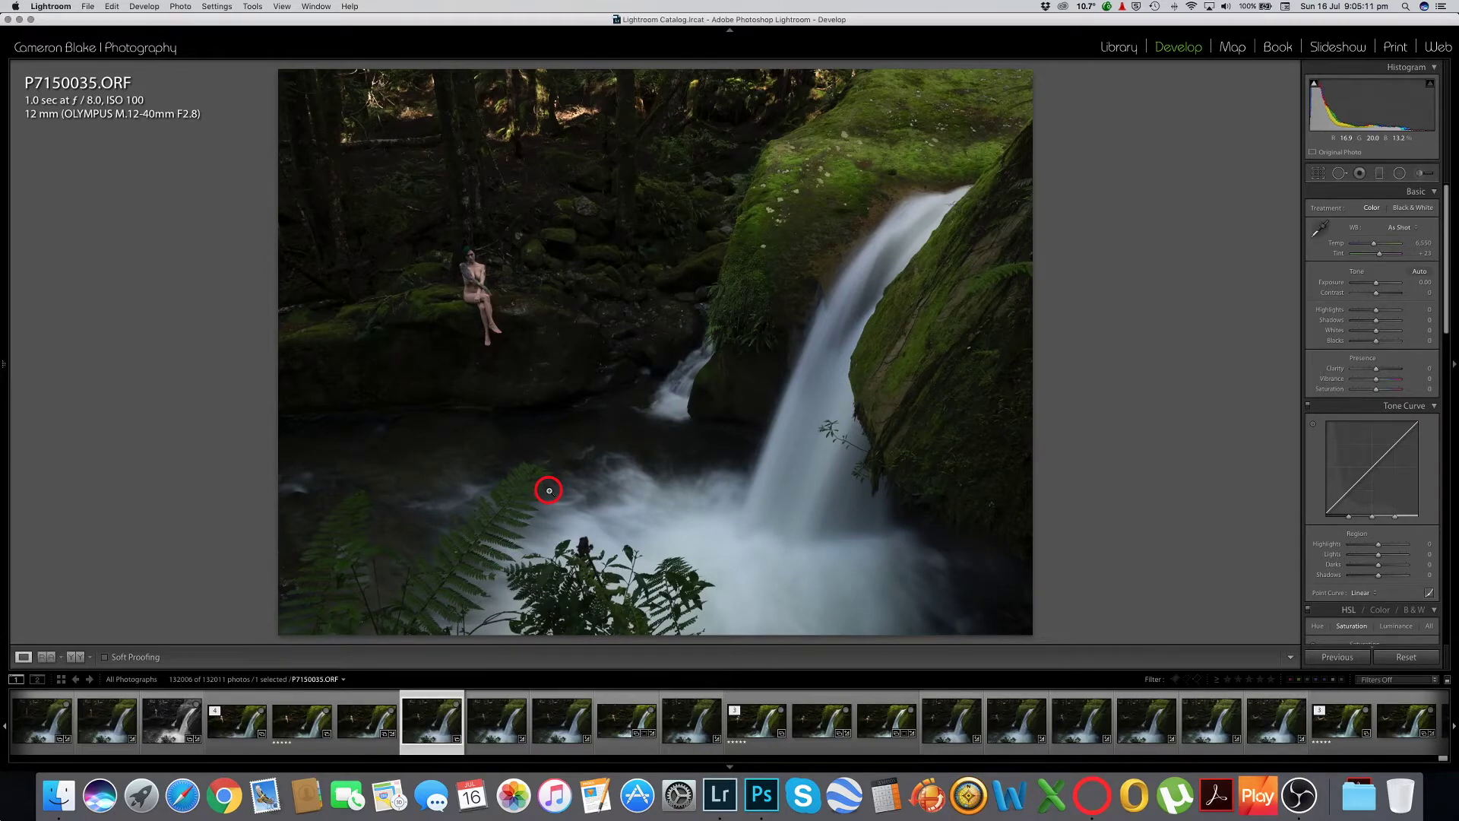
- Start a crop with a 16 x 9 aspect ratio and reposition the photo to cut off the lower foreground
{"action": "left_click", "coordinate": [1315, 173]}
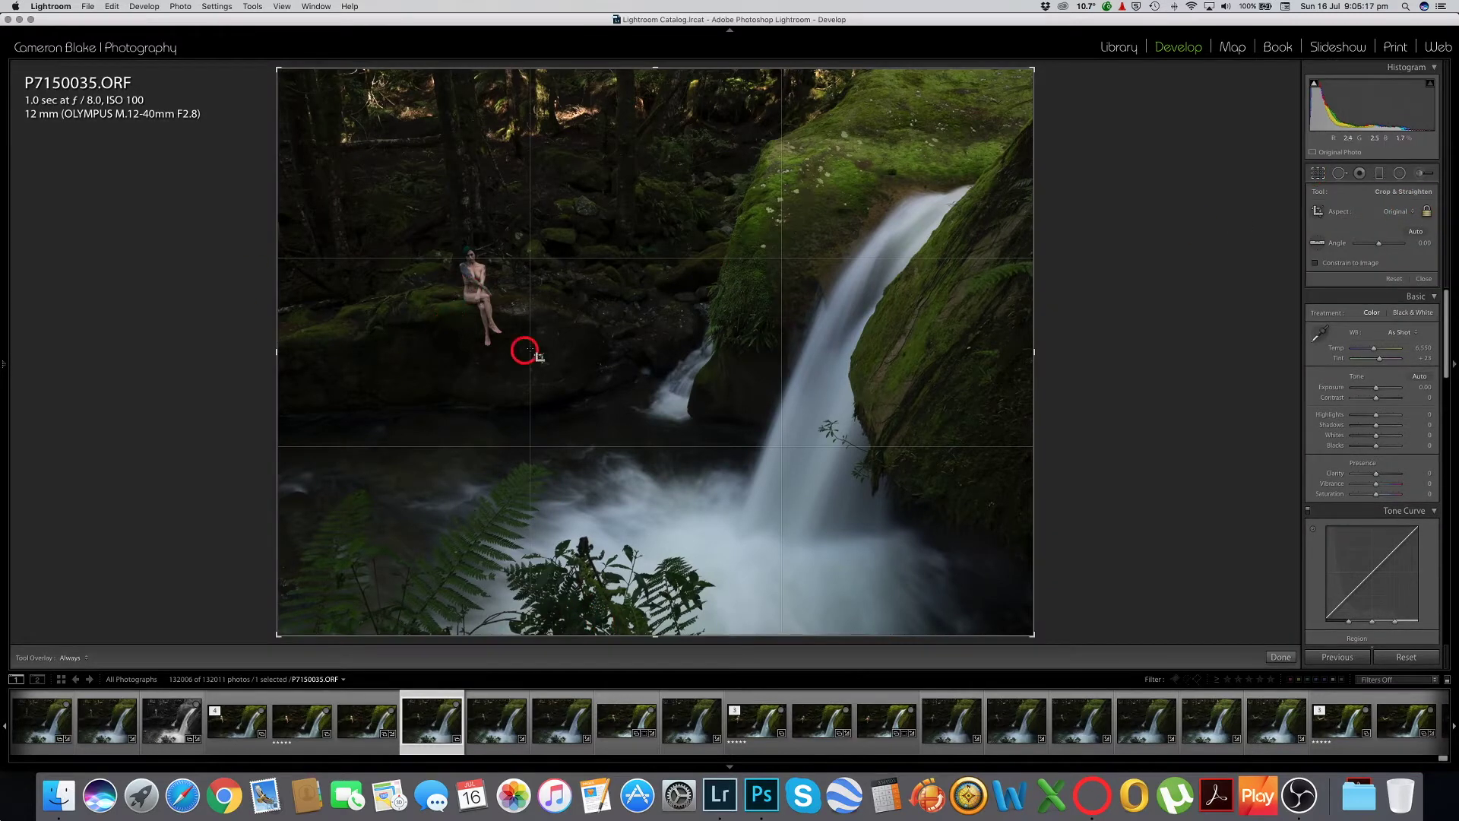
{"action": "left_click", "coordinate": [1407, 213]}
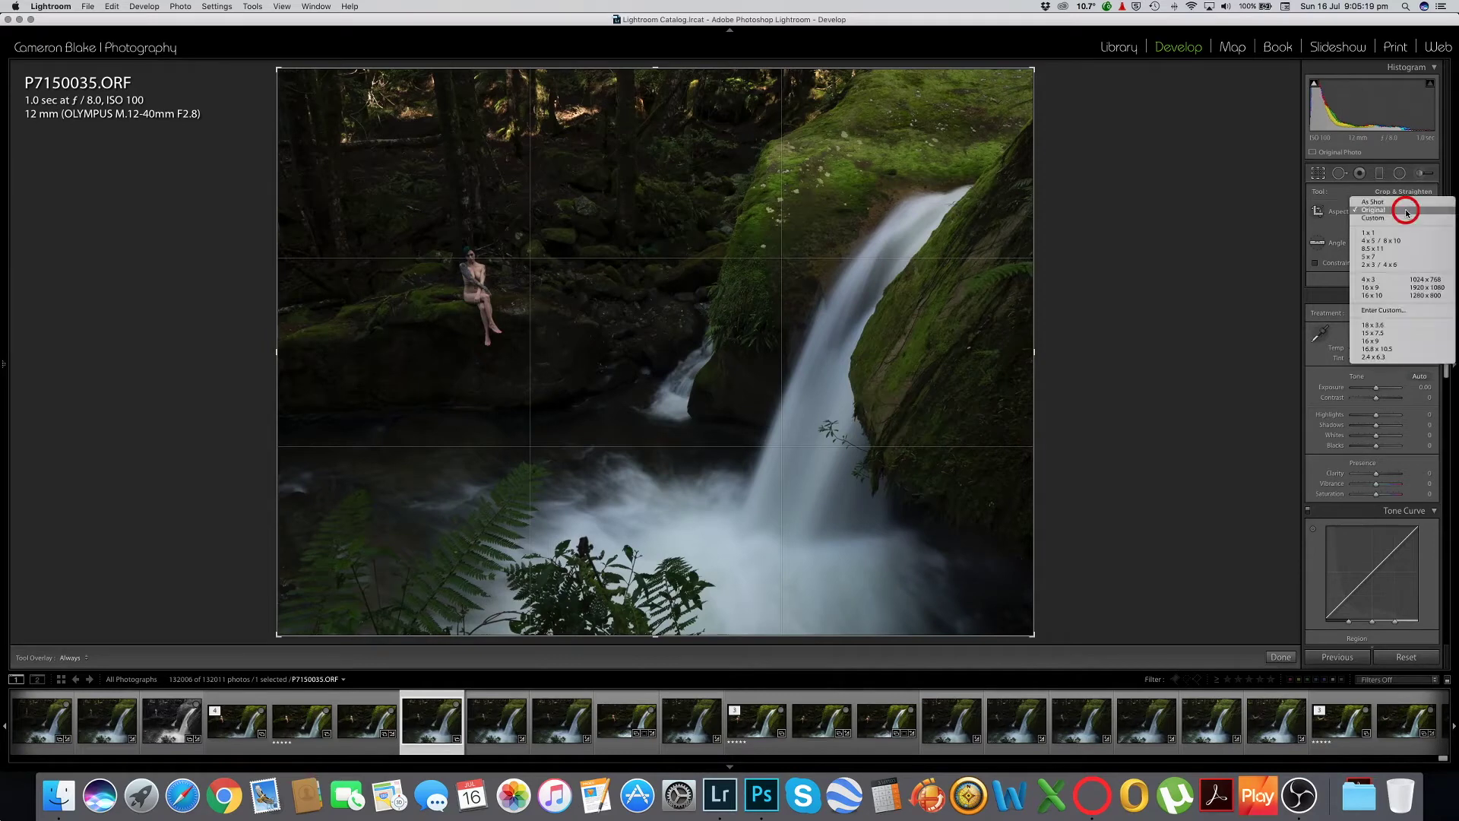
{"action": "left_click", "coordinate": [1389, 287]}
{"action": "left_click_drag", "start_coordinate": [700, 342], "coordinate": [698, 373]}
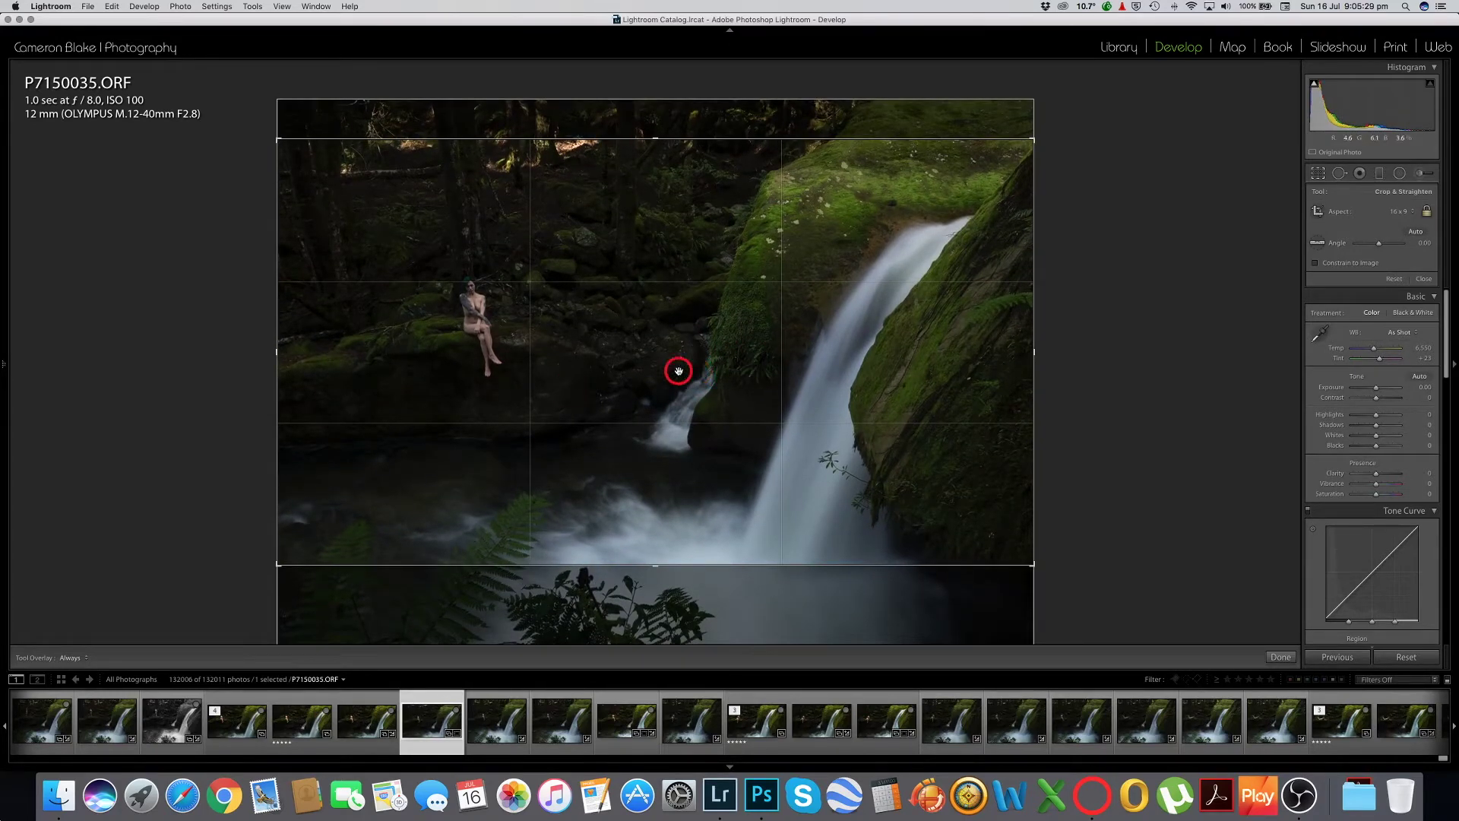
- Adjust the crop's width slightly and reposition the photo within it to balance the seated woman and the waterfall
{"action": "mouse_move", "coordinate": [278, 353]}
{"action": "left_mouse_down"}
{"action": "mouse_move", "coordinate": [311, 351]}
{"action": "mouse_move", "coordinate": [298, 350]}
{"action": "left_mouse_up"}
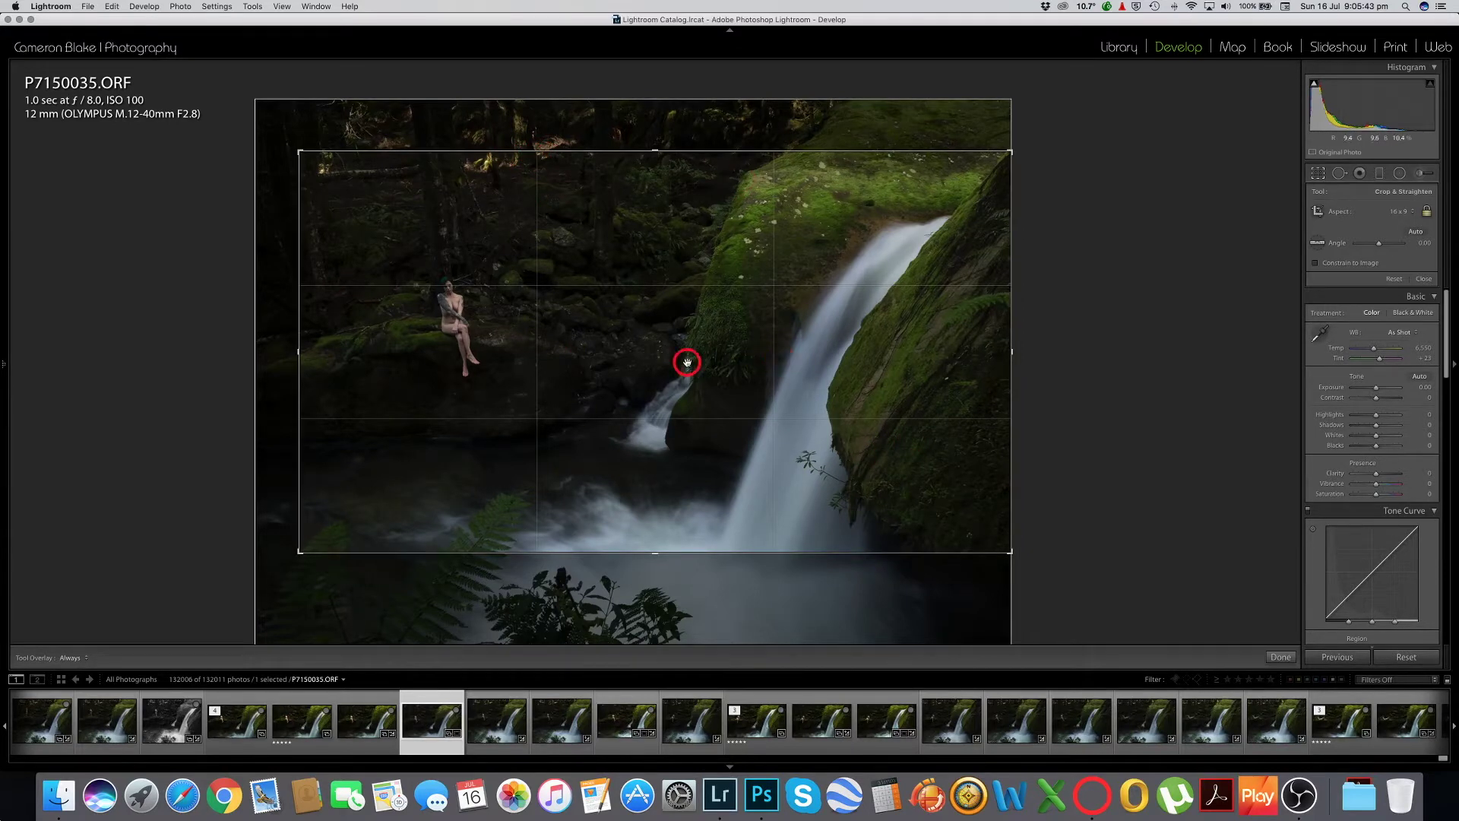
{"action": "left_click_drag", "start_coordinate": [297, 351], "coordinate": [282, 361]}
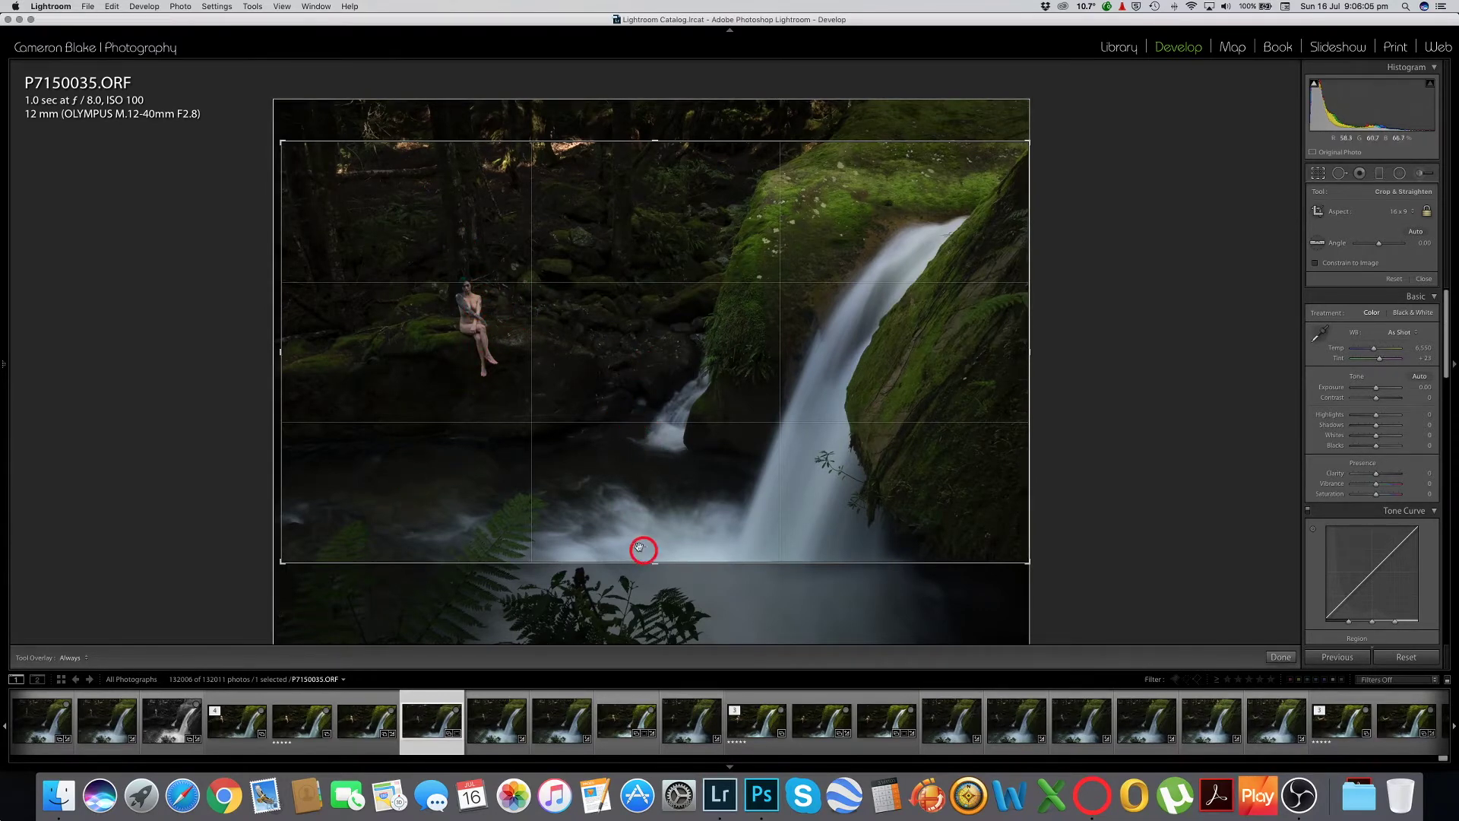
{"action": "left_click_drag", "start_coordinate": [599, 343], "coordinate": [604, 319]}
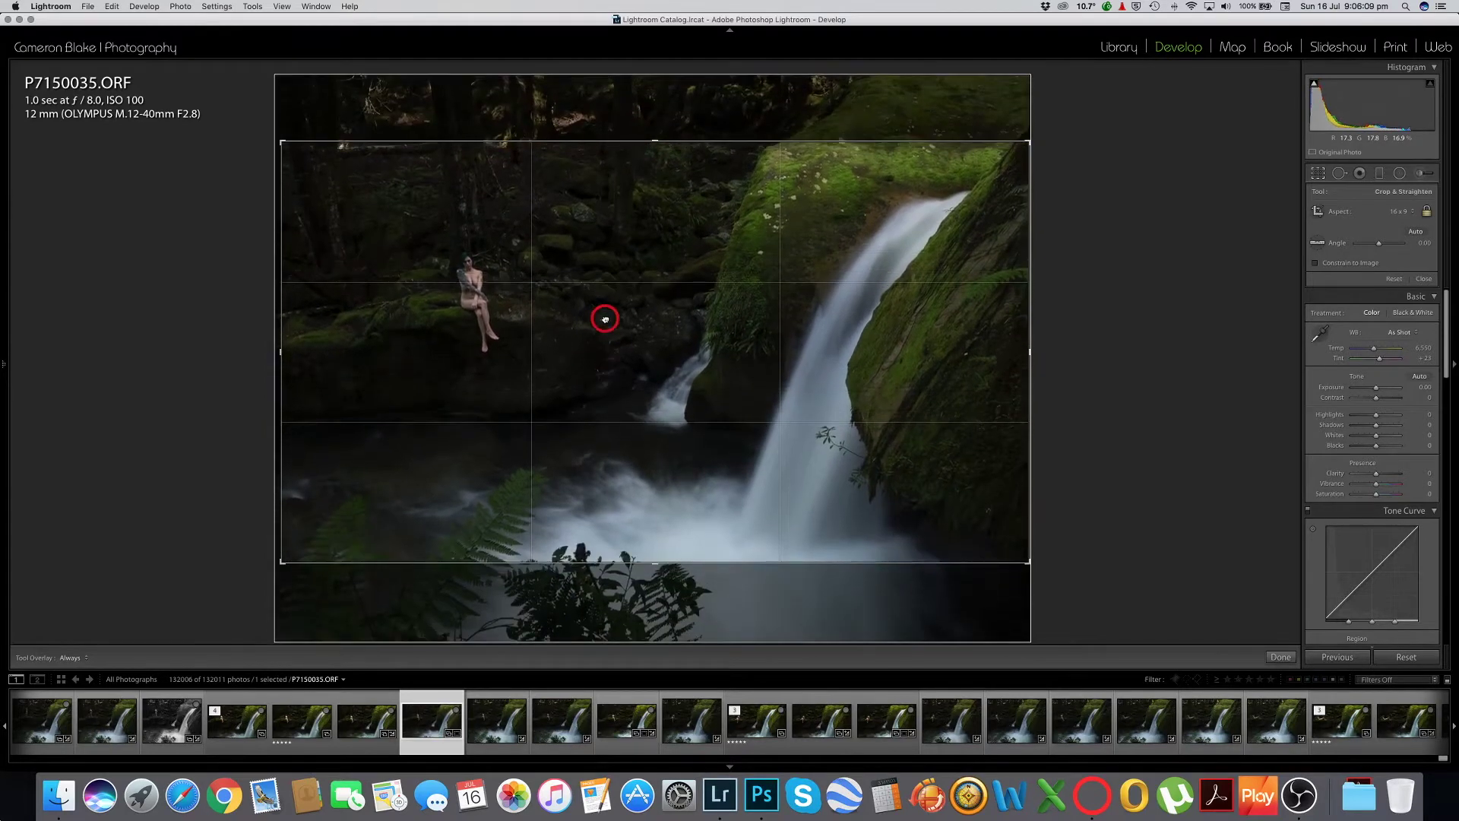
{"action": "left_click_drag", "start_coordinate": [642, 271], "coordinate": [679, 354]}
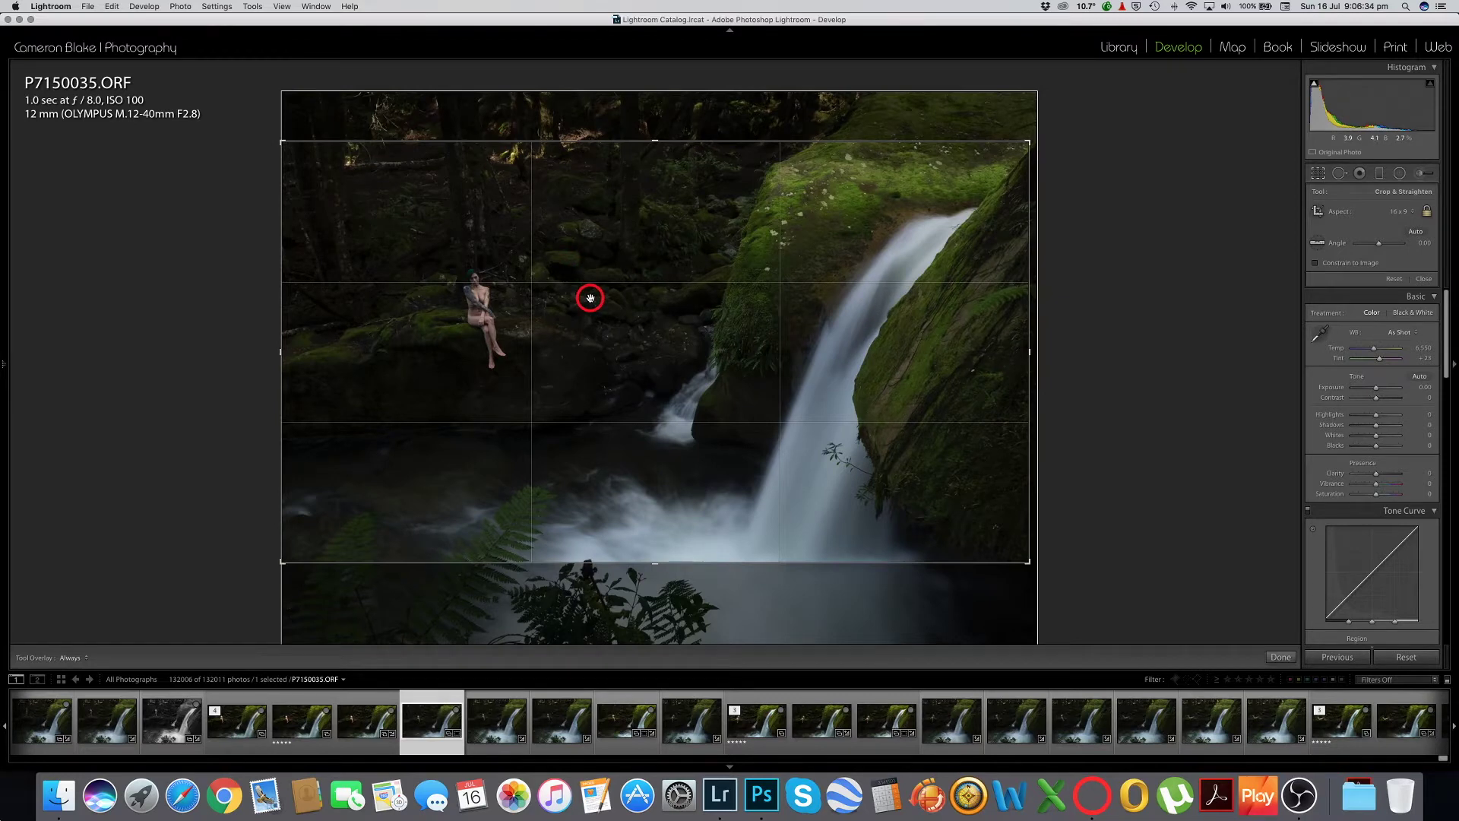
{"action": "mouse_move", "coordinate": [590, 298]}
{"action": "left_mouse_down"}
{"action": "mouse_move", "coordinate": [591, 285]}
{"action": "mouse_move", "coordinate": [594, 303]}
{"action": "left_mouse_up"}
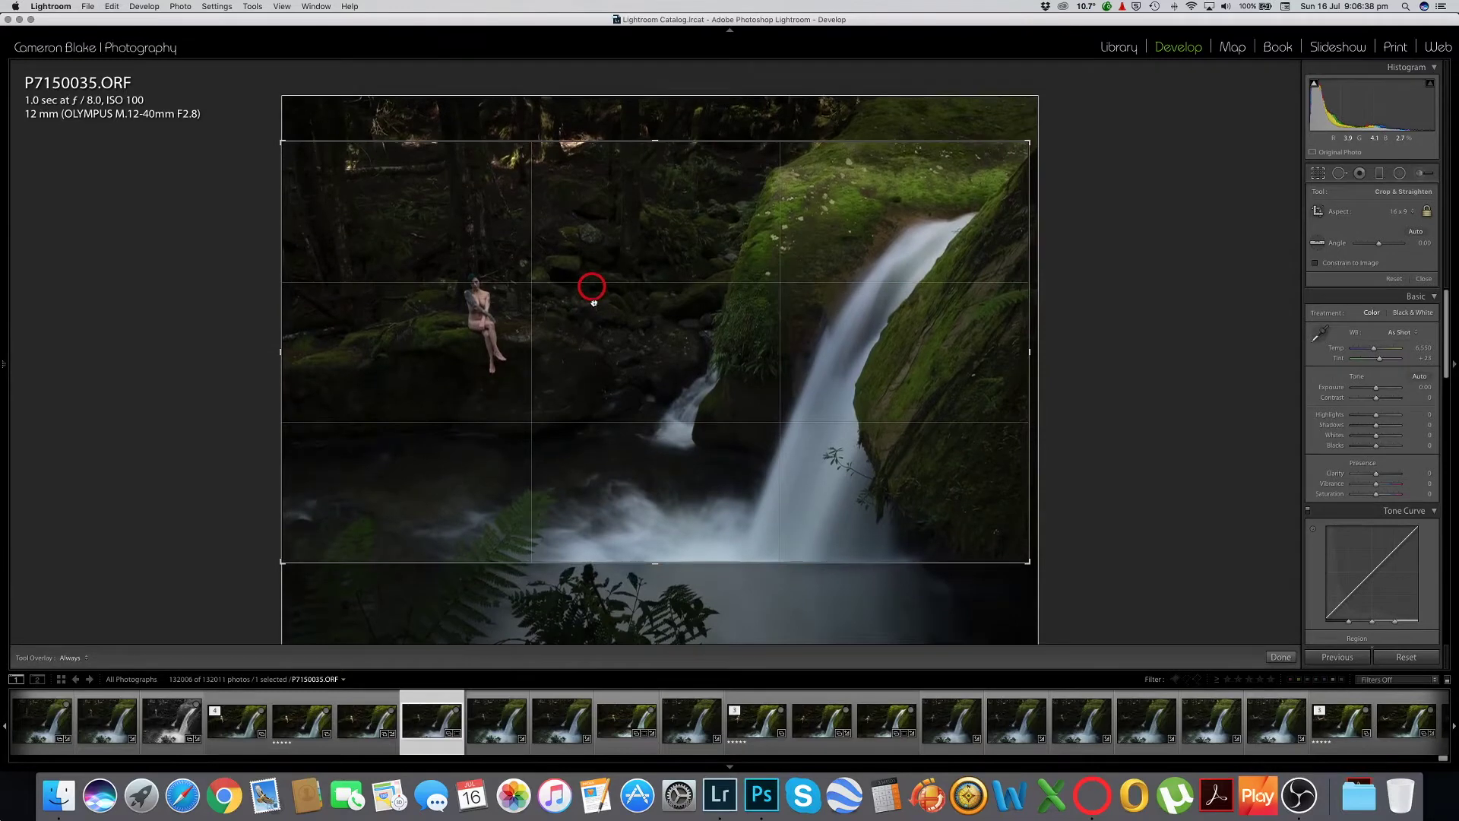
- Tighten the crop around the woman and the waterfall, excluding most of the foreground ferns, and apply it
{"action": "left_click_drag", "start_coordinate": [280, 345], "coordinate": [296, 348]}
{"action": "left_click", "coordinate": [606, 368]}
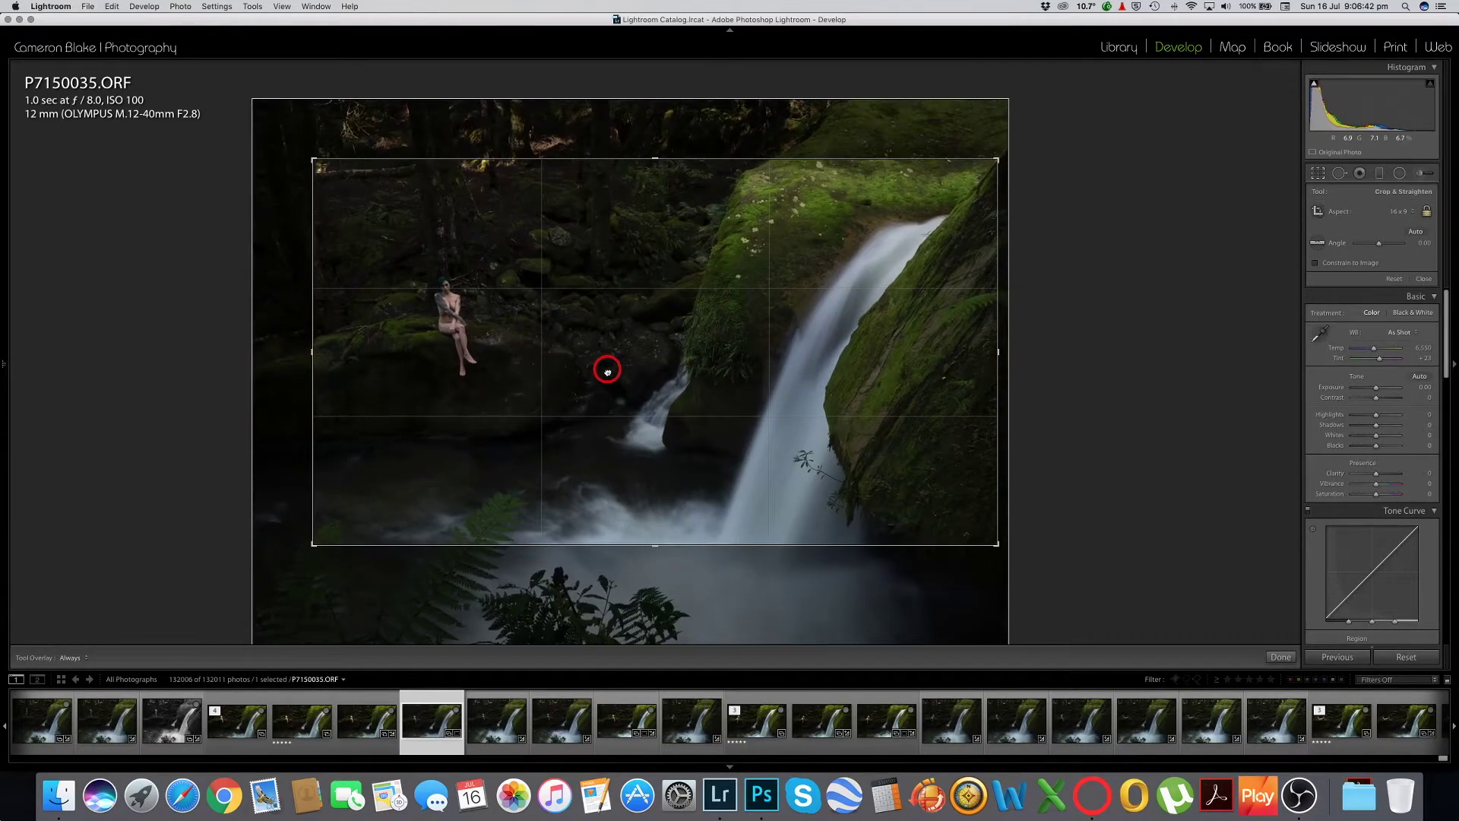
{"action": "left_click_drag", "start_coordinate": [602, 370], "coordinate": [600, 370]}
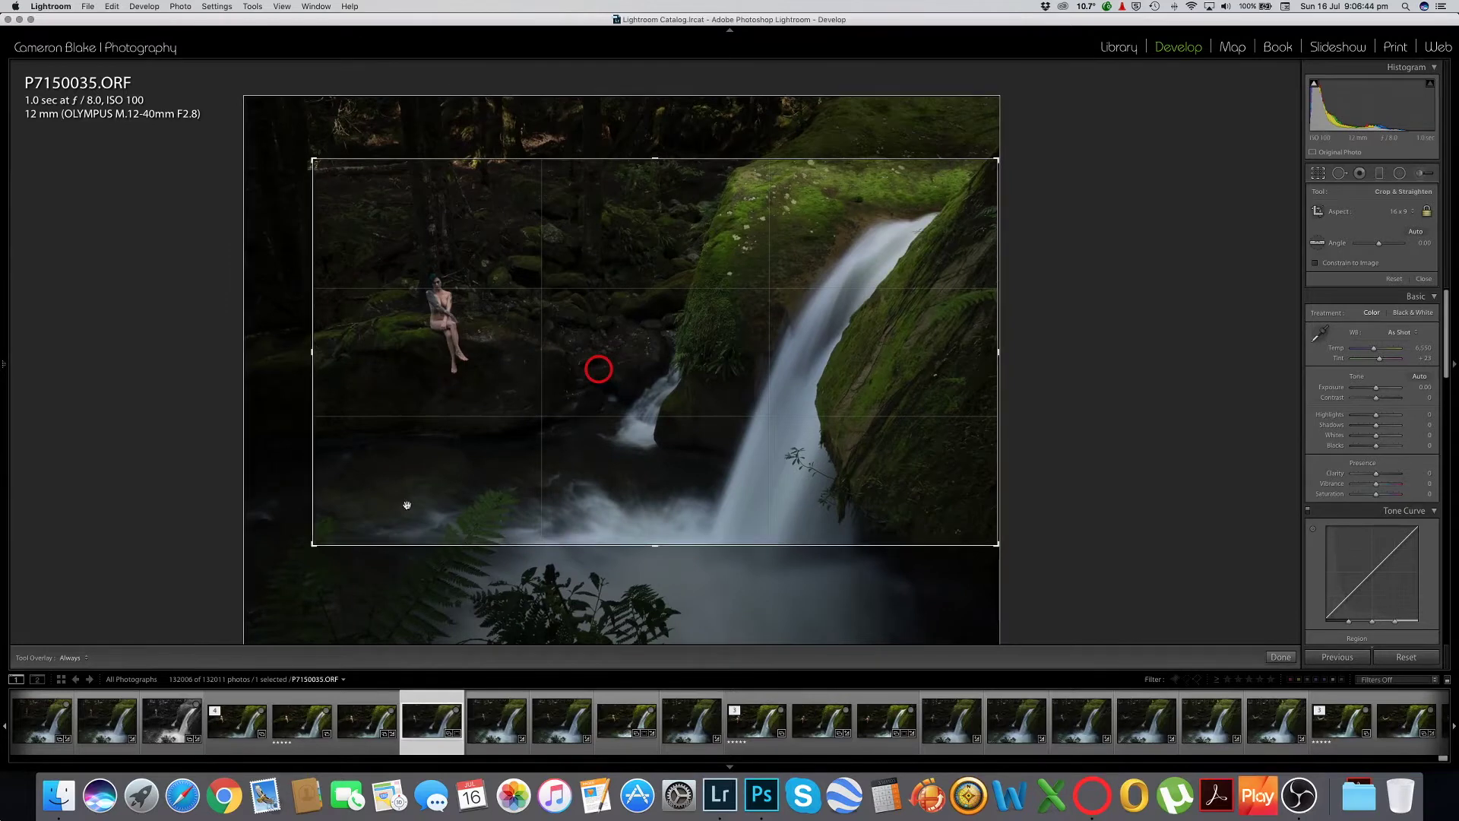
{"action": "left_click", "coordinate": [1279, 658]}
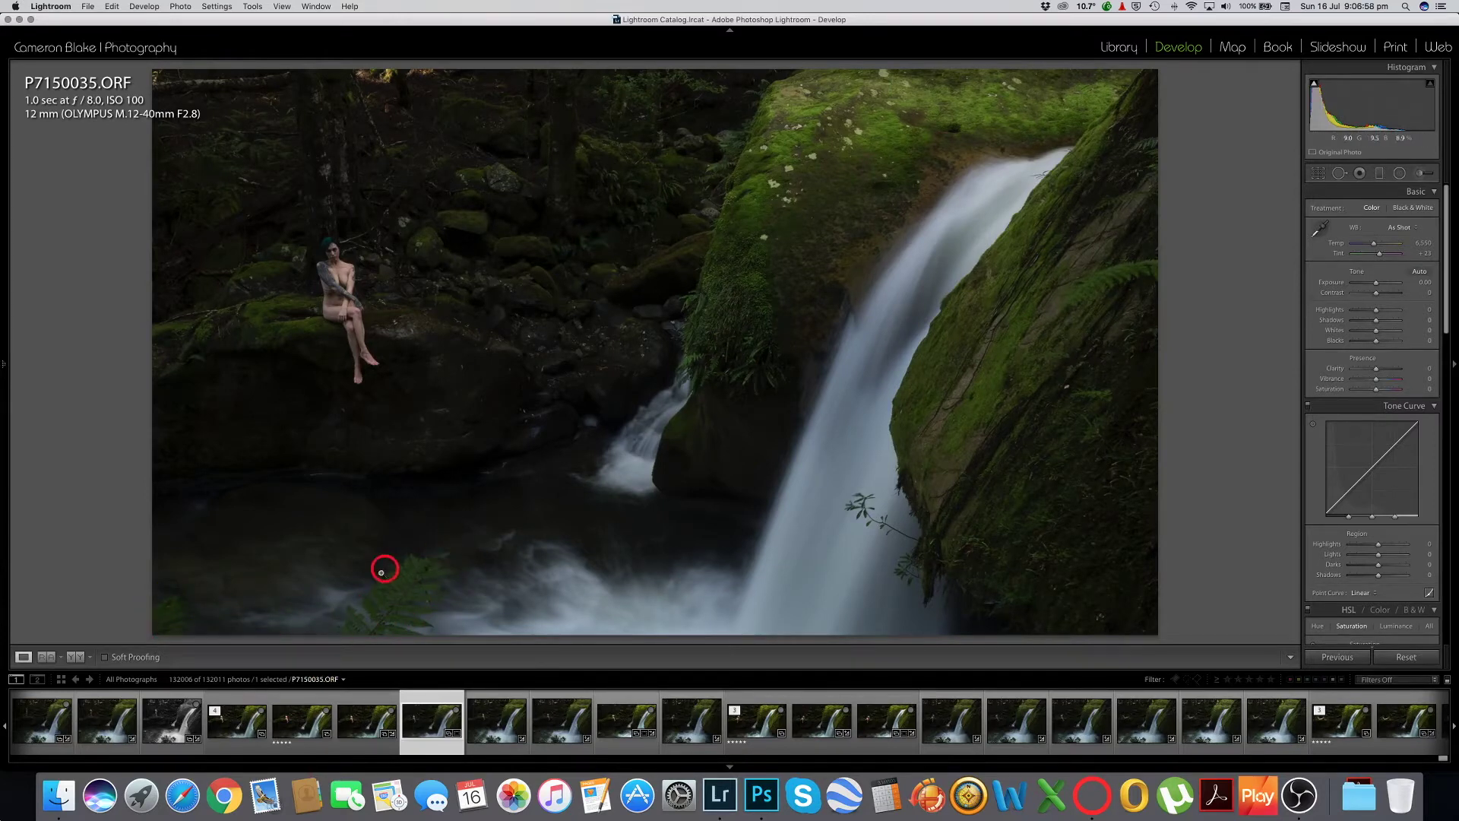
- Compare the finished P7150035-Edit-Edit.psd with the cropped P7150035.ORF and review the raw photo's crop frame
{"action": "left_click", "coordinate": [300, 728]}
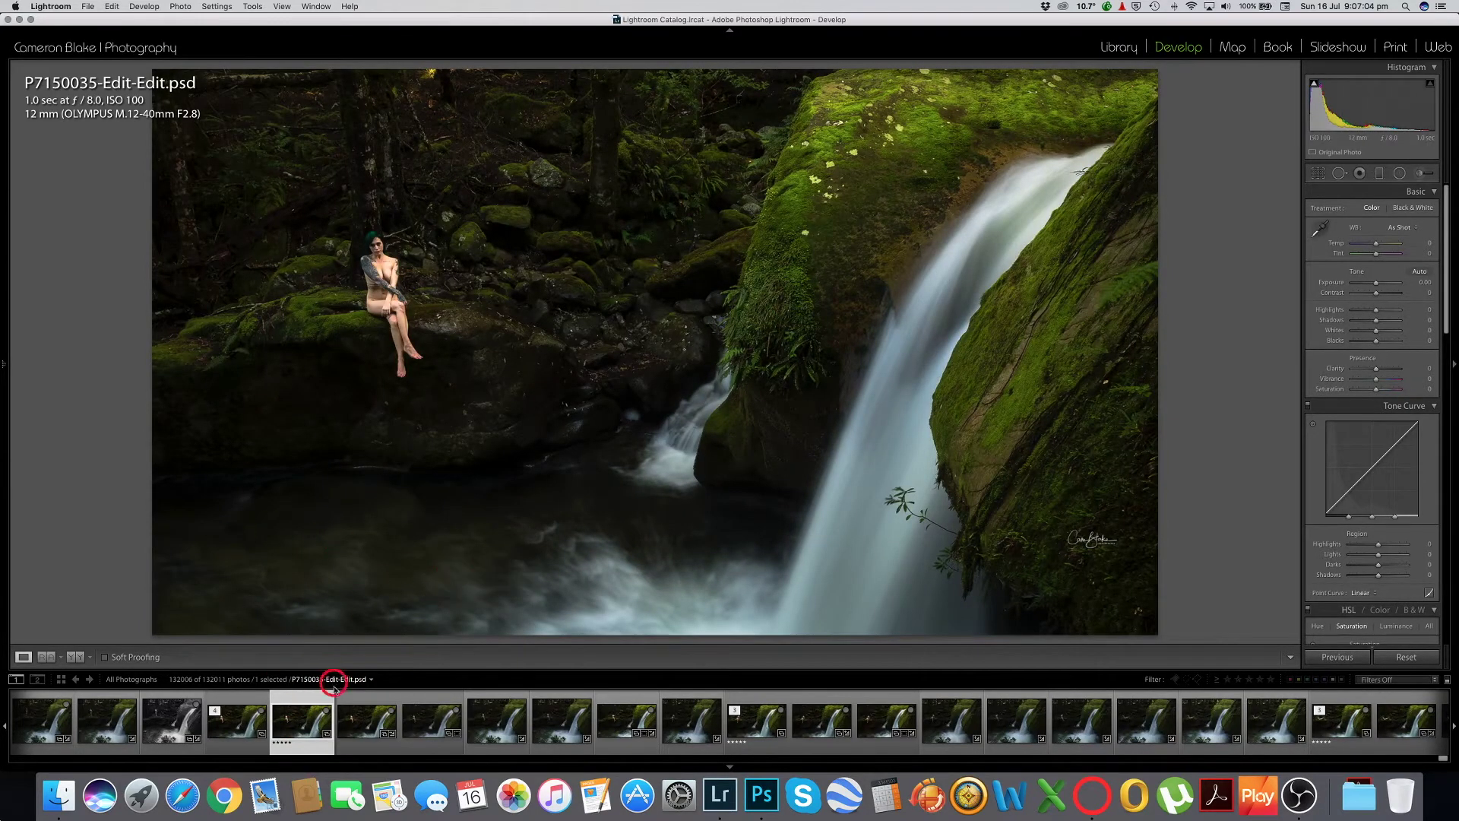
{"action": "left_click", "coordinate": [431, 726]}
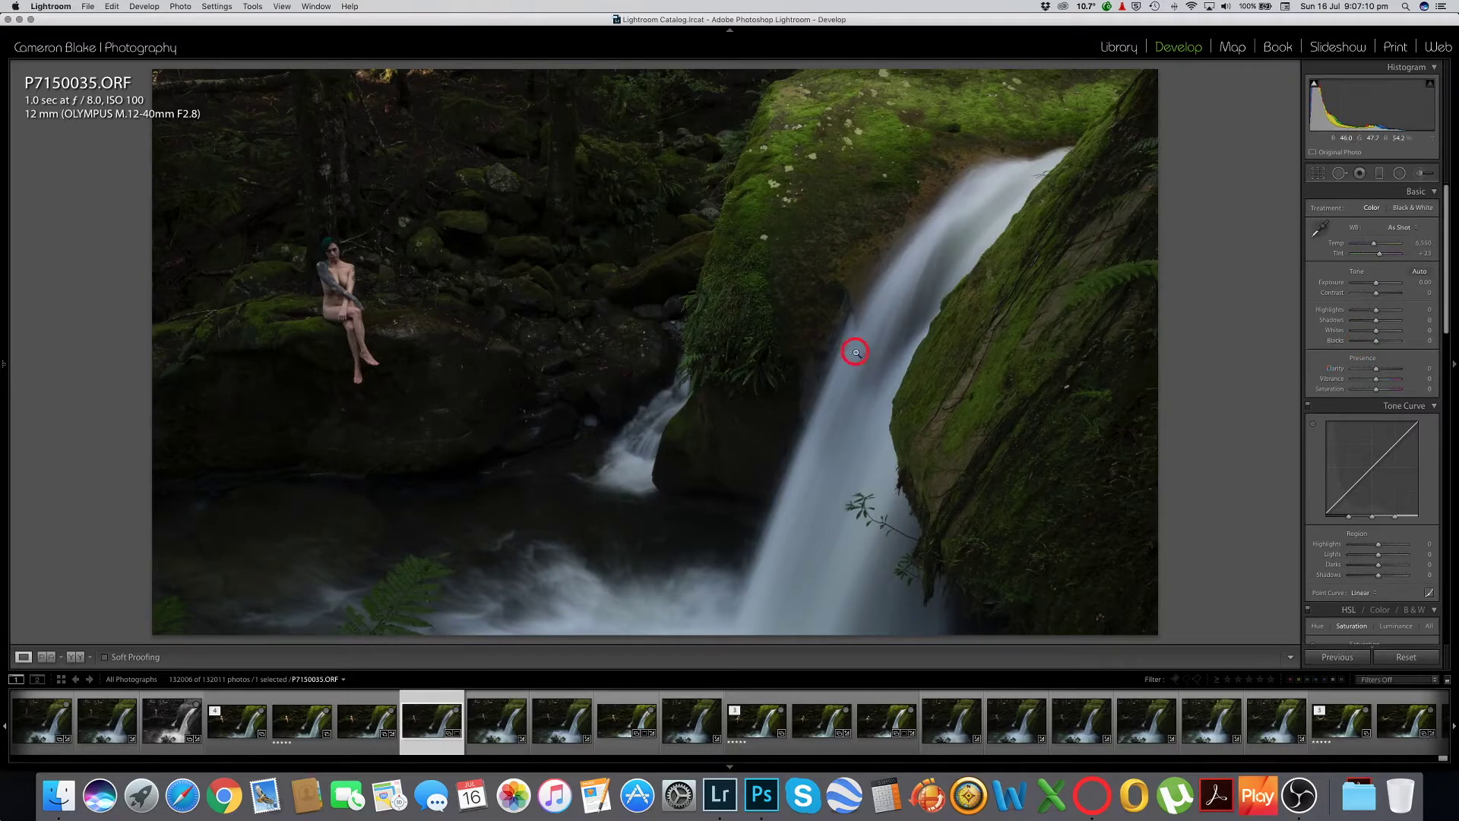
{"action": "left_click", "coordinate": [1318, 176]}
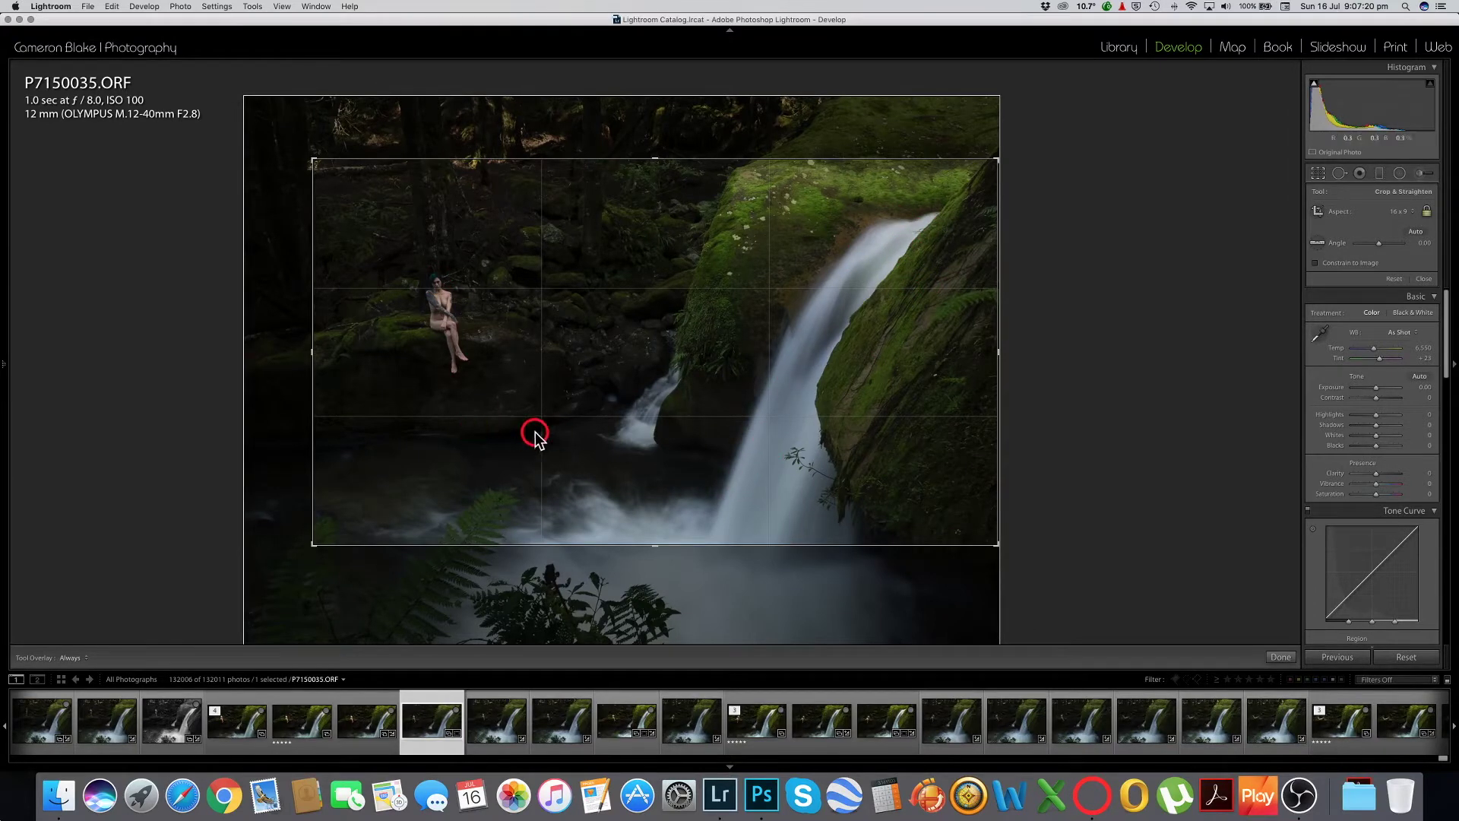
{"action": "left_click", "coordinate": [1284, 656]}
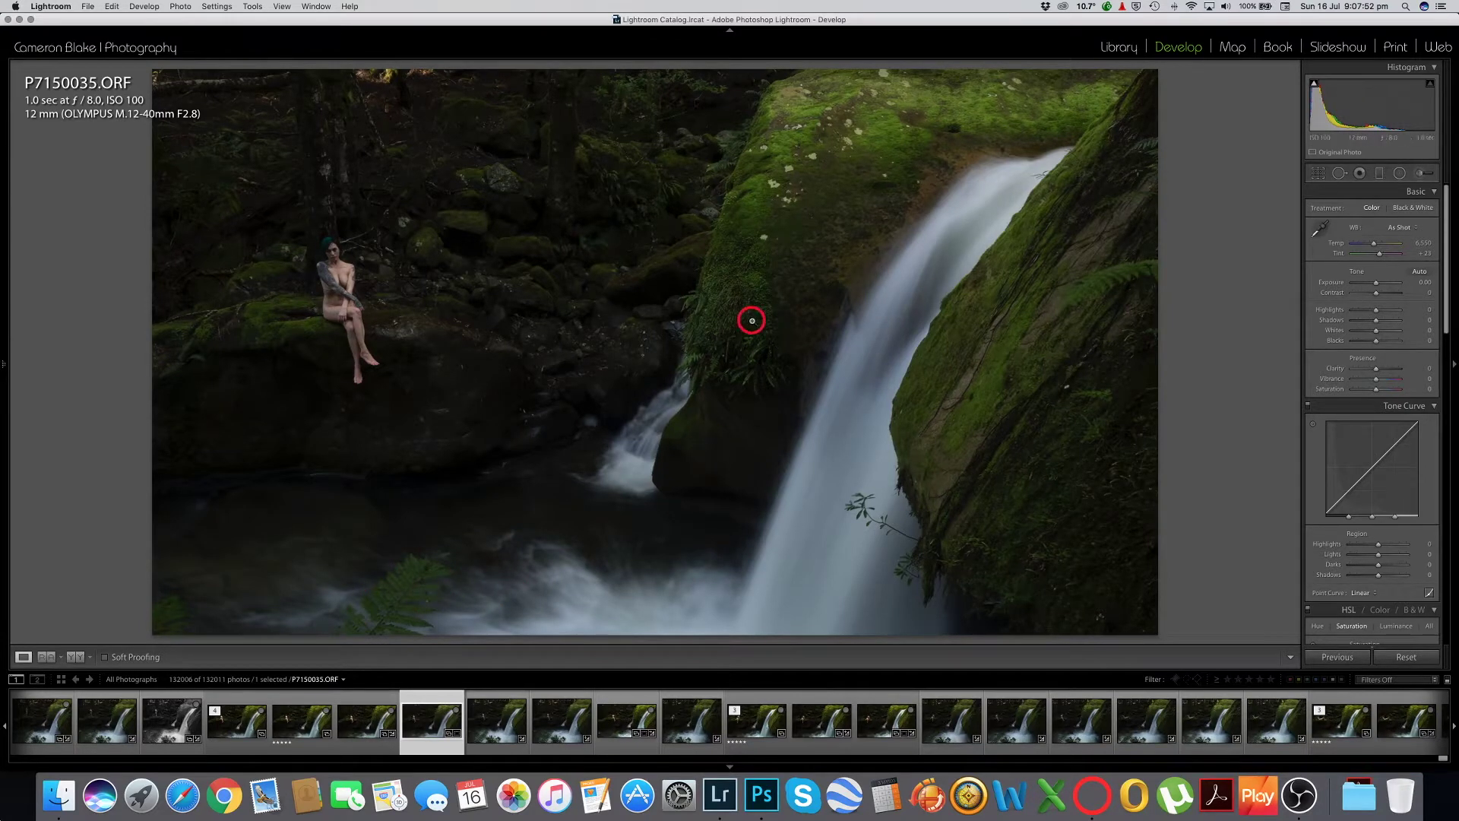
- Set the raw photo's exposure to +0.75 and its contrast to +37
{"action": "left_click_drag", "start_coordinate": [1378, 284], "coordinate": [1379, 284]}
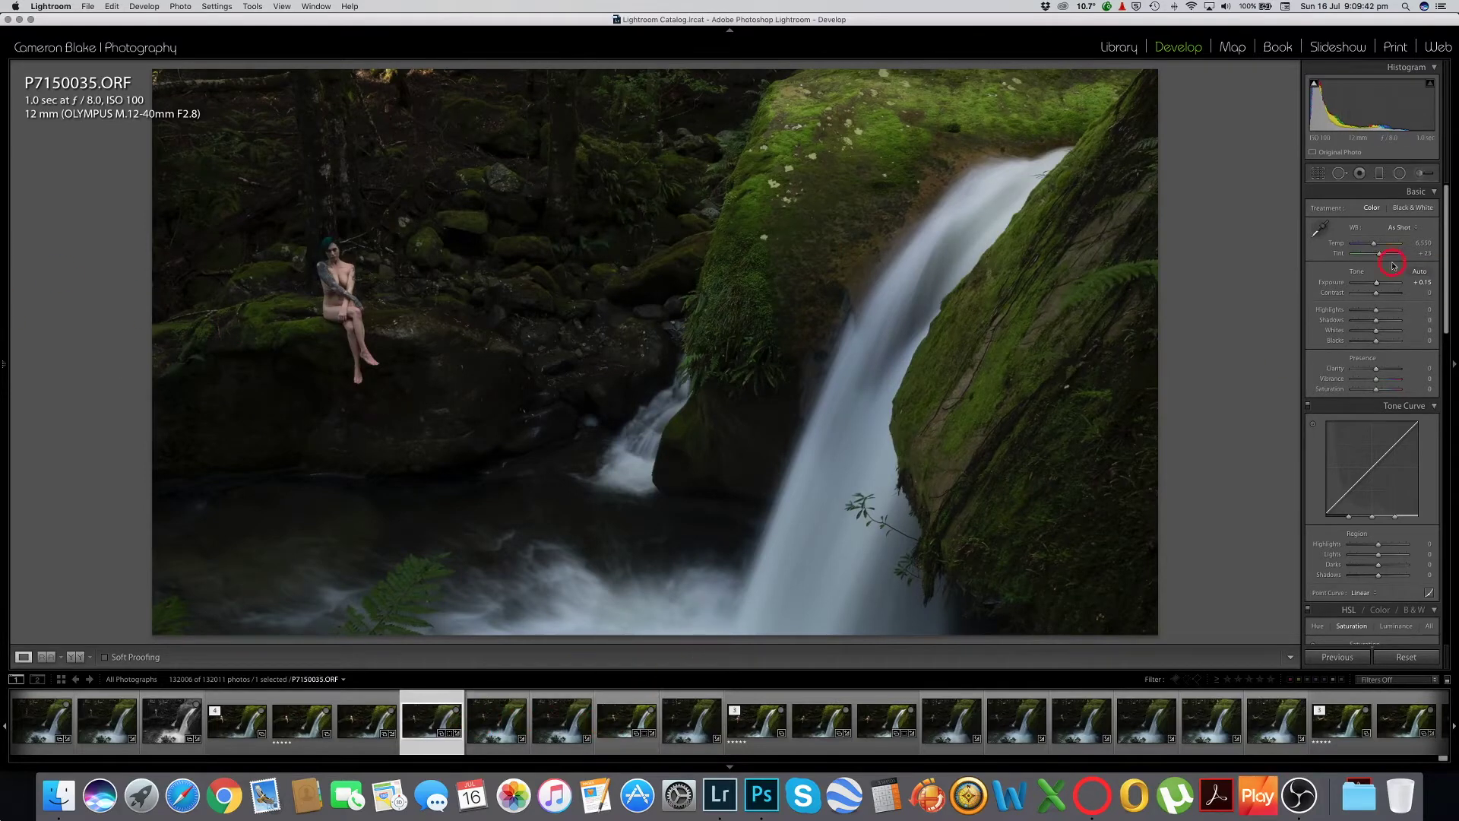
{"action": "left_click_drag", "start_coordinate": [1377, 284], "coordinate": [1378, 284]}
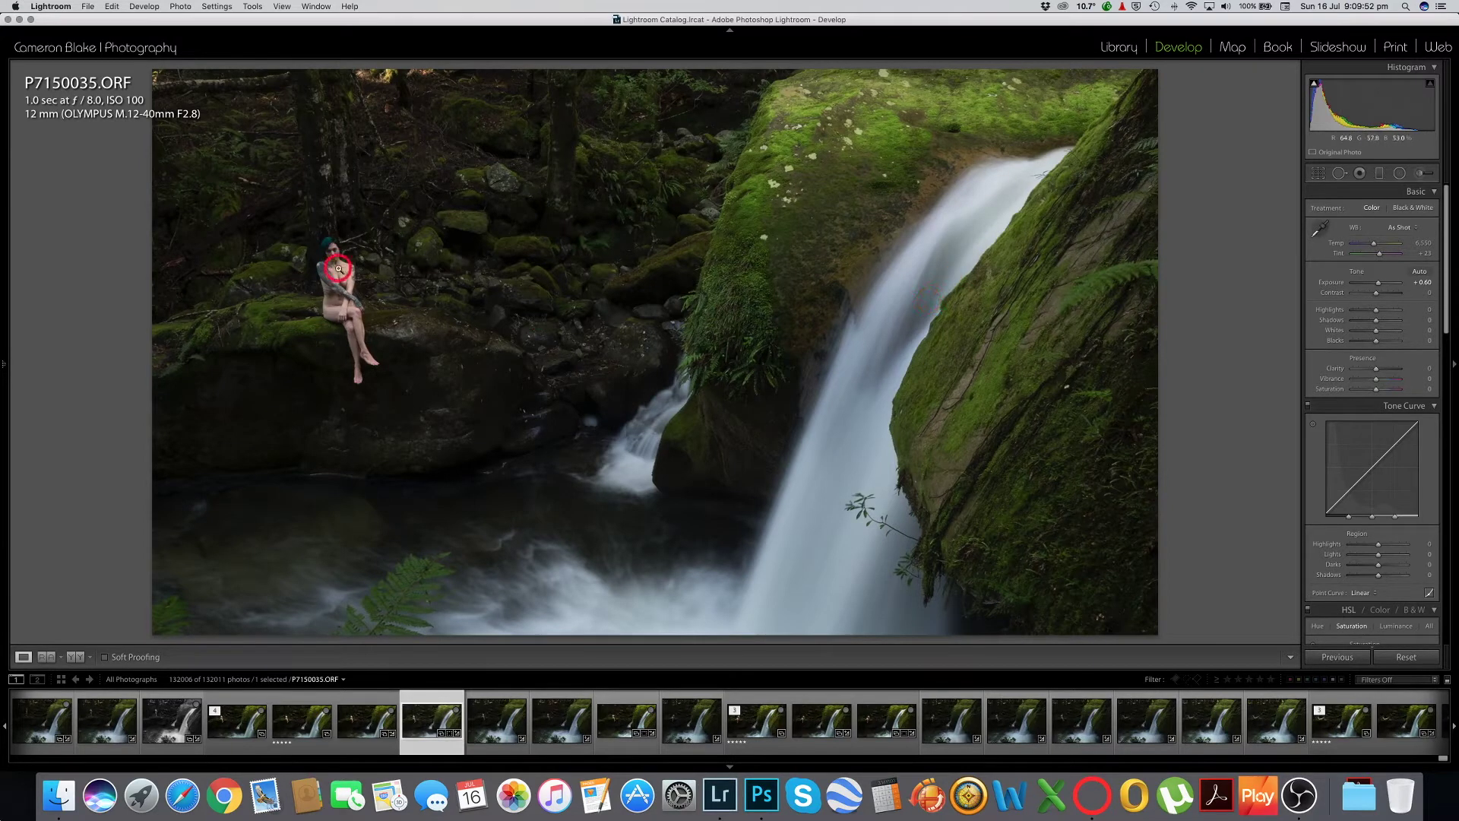
{"action": "left_click_drag", "start_coordinate": [1372, 288], "coordinate": [1378, 284]}
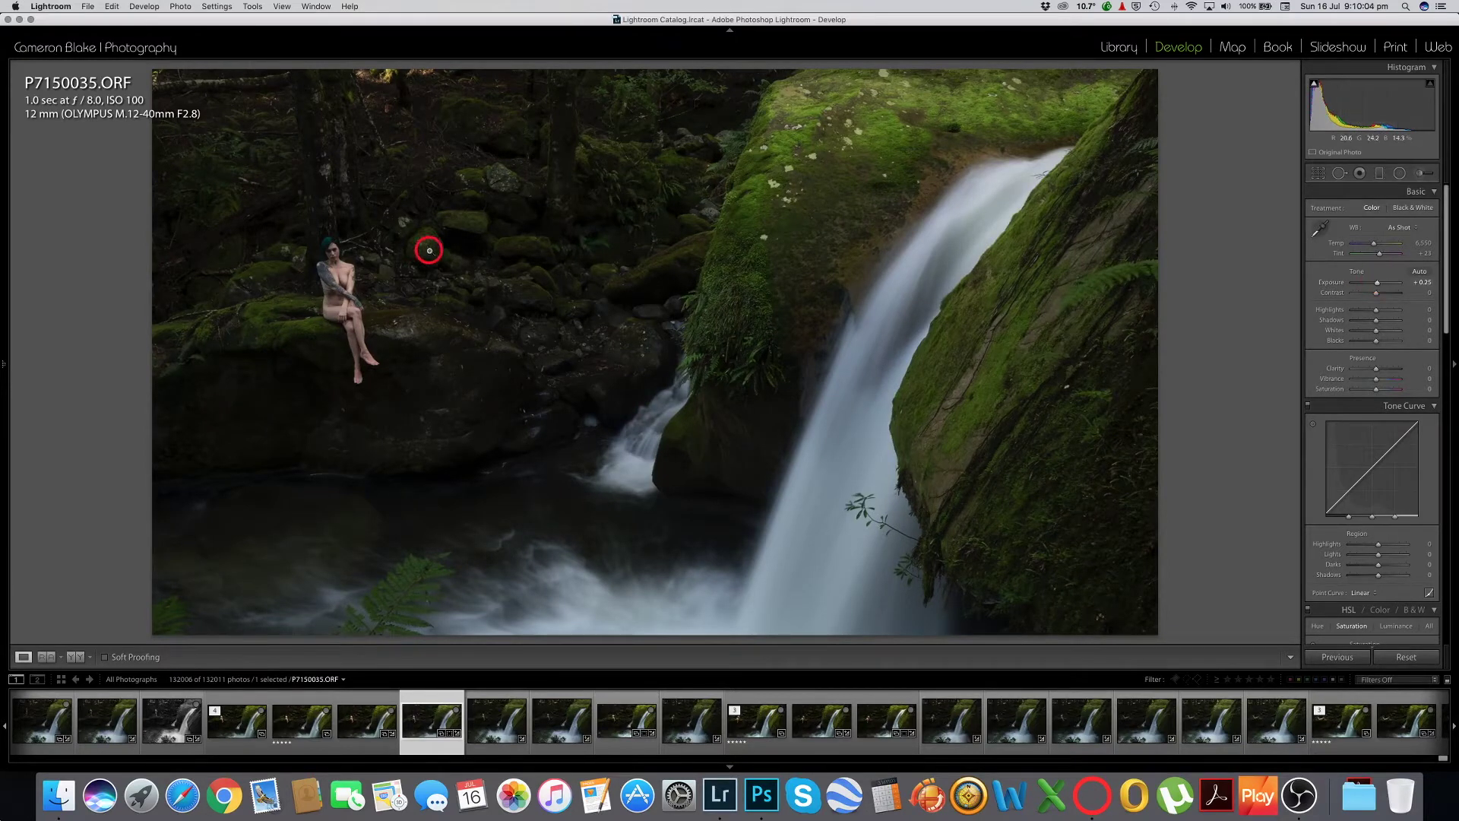
{"action": "left_click_drag", "start_coordinate": [1383, 285], "coordinate": [1379, 283]}
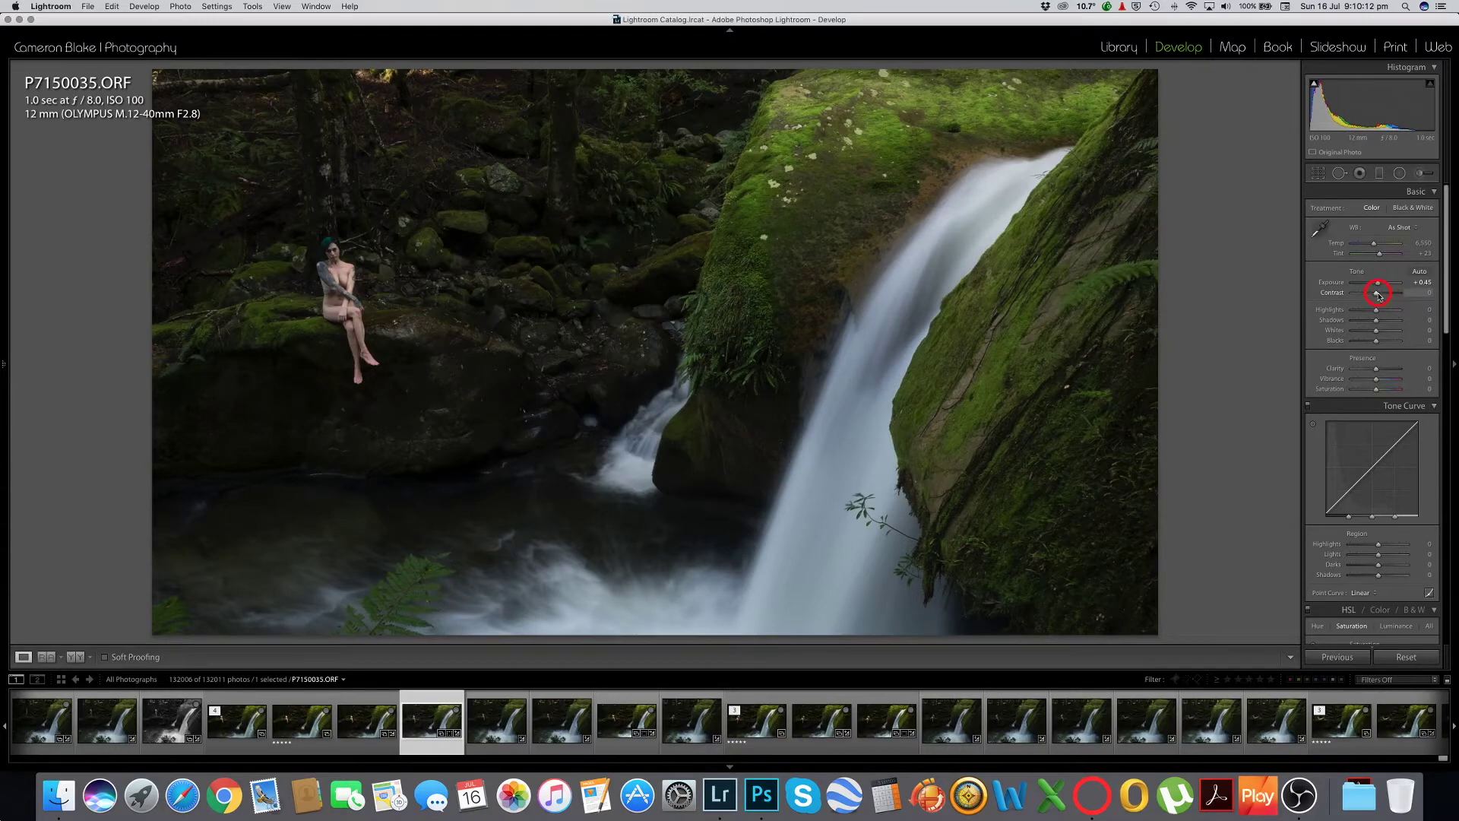
{"action": "left_click_drag", "start_coordinate": [1379, 285], "coordinate": [1380, 292]}
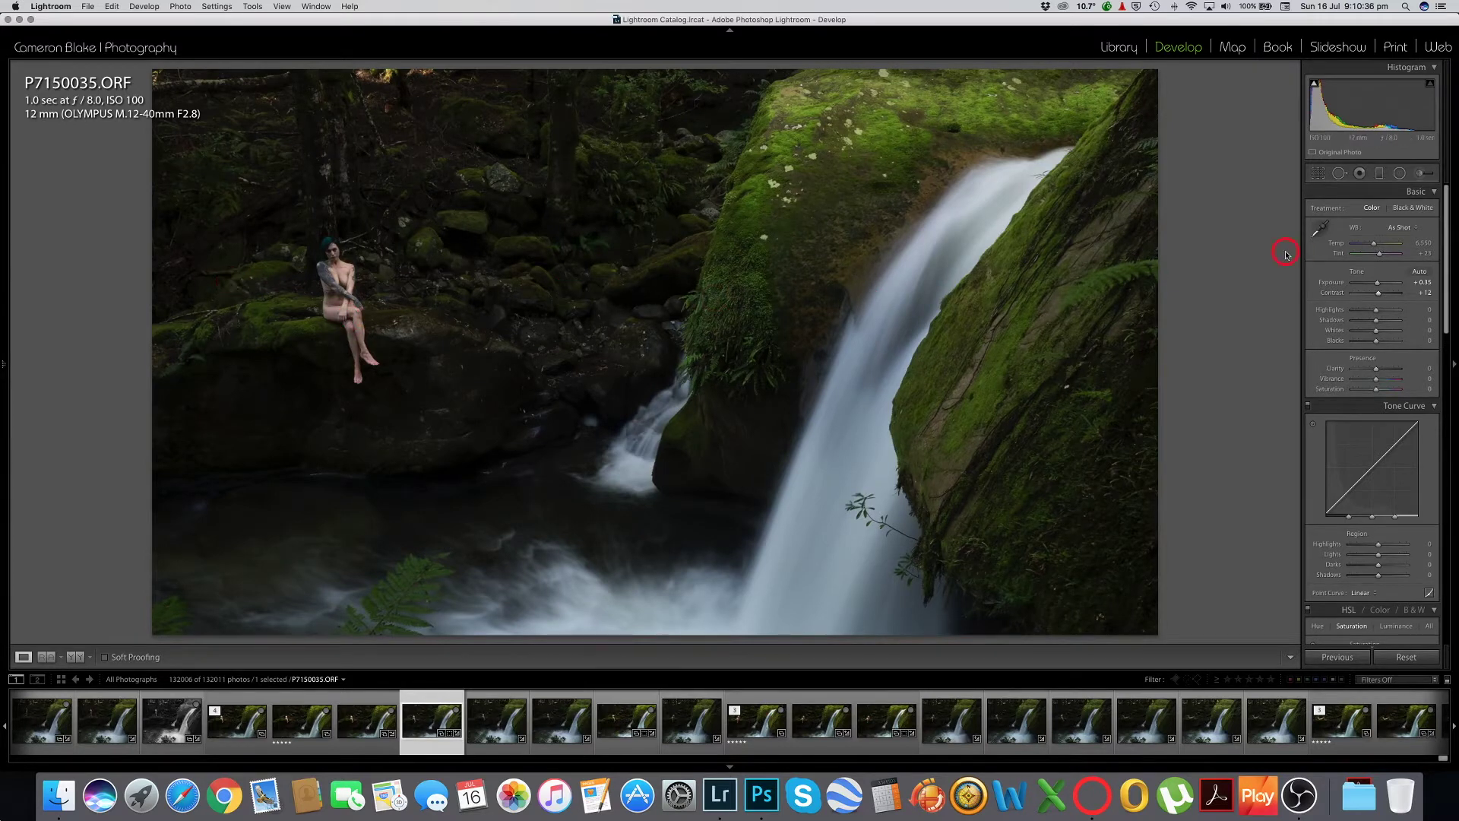
{"action": "mouse_move", "coordinate": [1384, 295]}
{"action": "left_mouse_down"}
{"action": "mouse_move", "coordinate": [1376, 281]}
{"action": "mouse_move", "coordinate": [1383, 293]}
{"action": "left_mouse_up"}
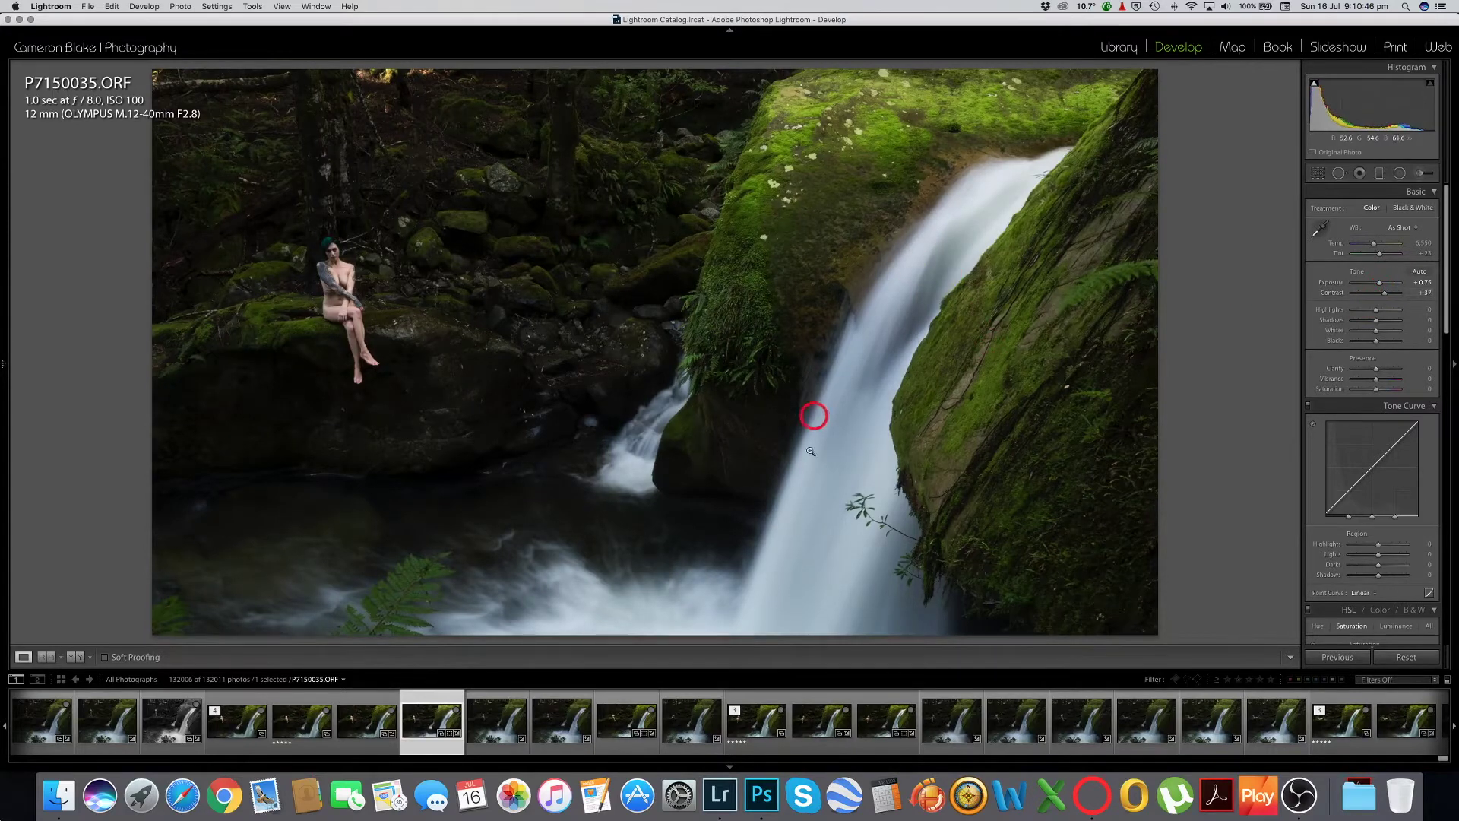
- Raise the raw photo's clarity slightly
{"action": "scroll", "coordinate": [1377, 293], "scroll_direction": "down", "scroll_amount": 2}
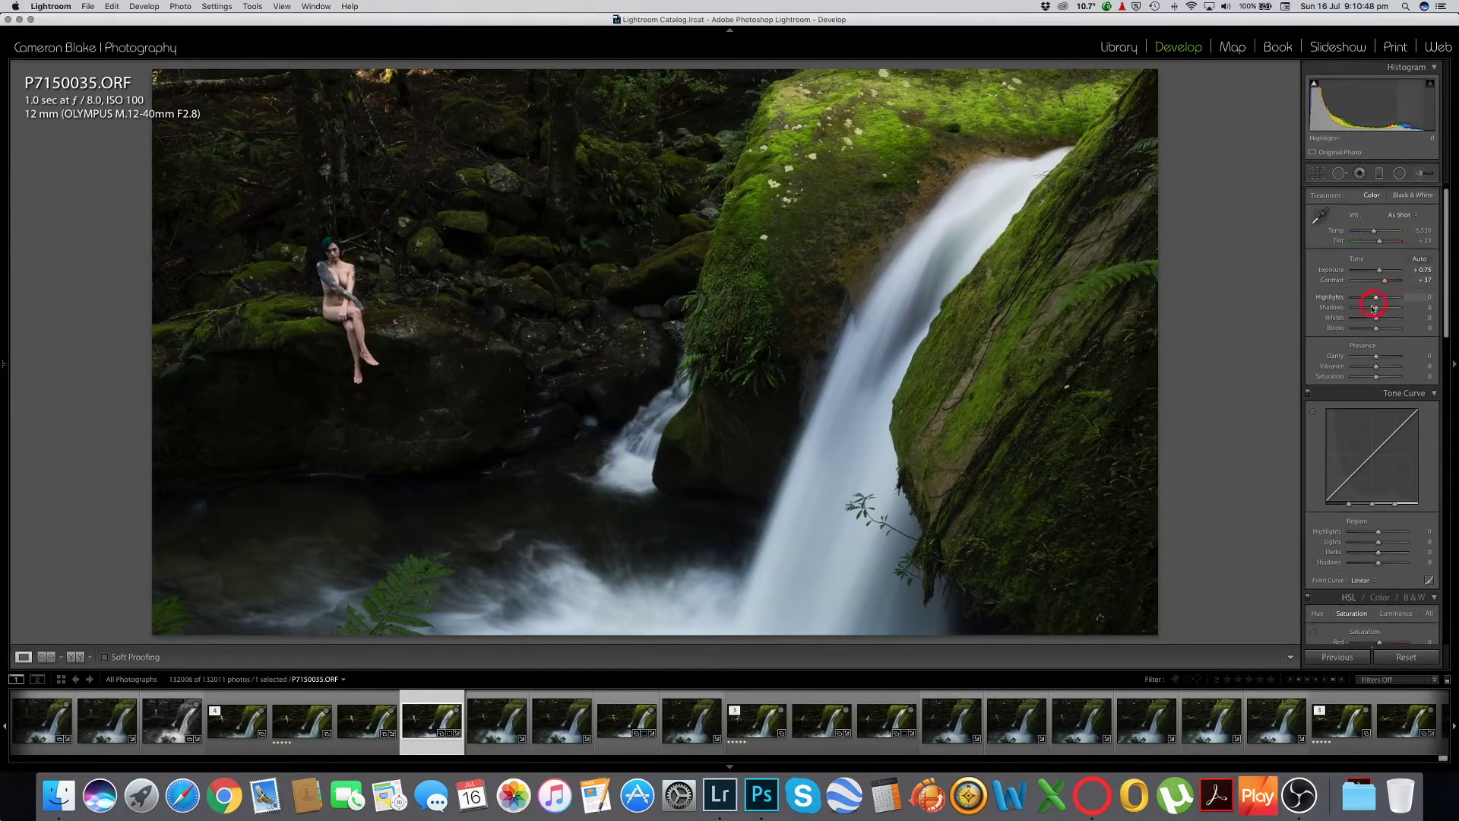
{"action": "scroll", "coordinate": [1376, 293], "scroll_direction": "down", "scroll_amount": 2}
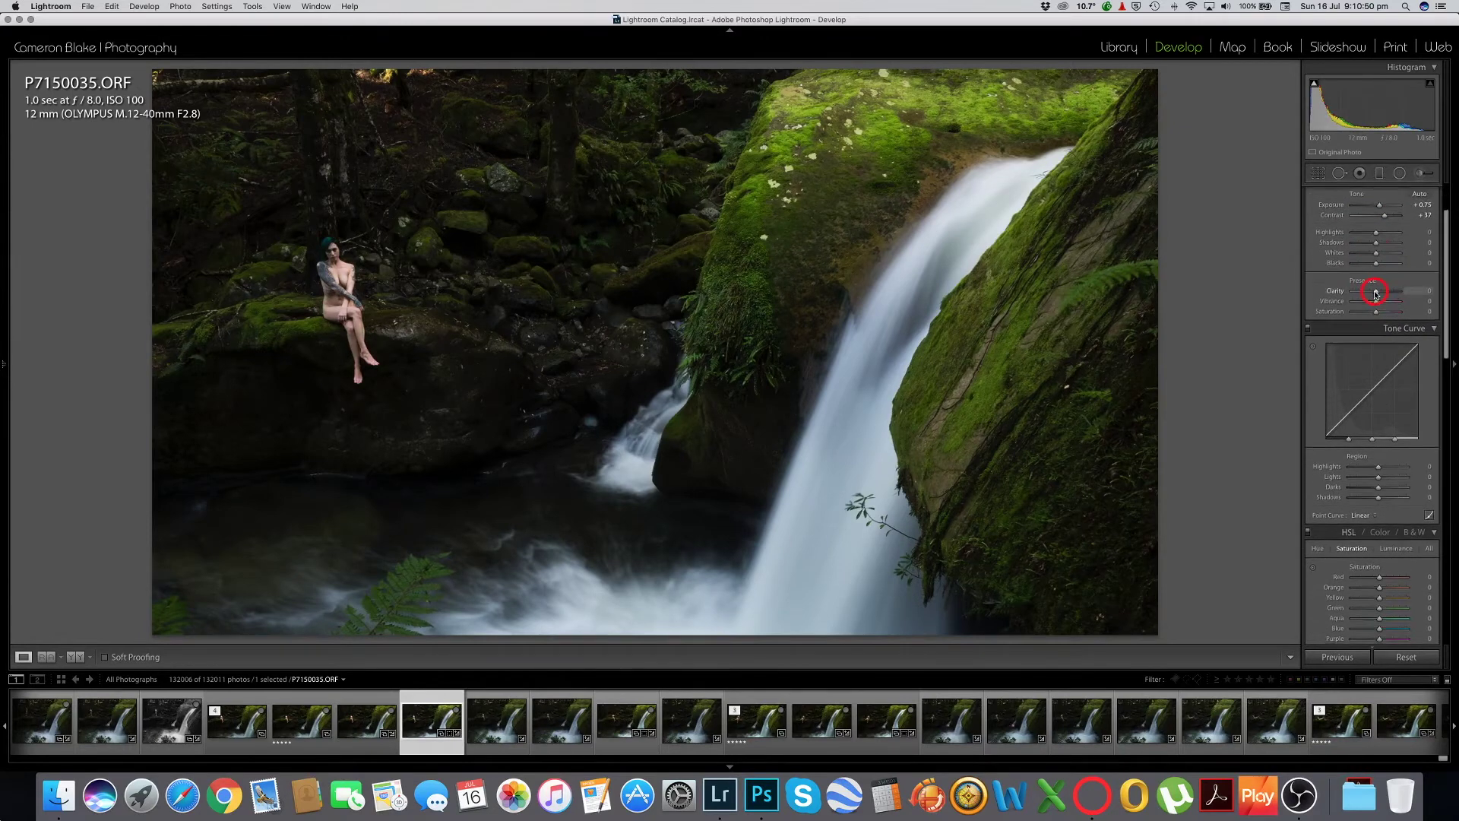
{"action": "scroll", "coordinate": [1375, 289], "scroll_direction": "down", "scroll_amount": 2}
{"action": "left_click_drag", "start_coordinate": [1377, 280], "coordinate": [1376, 238]}
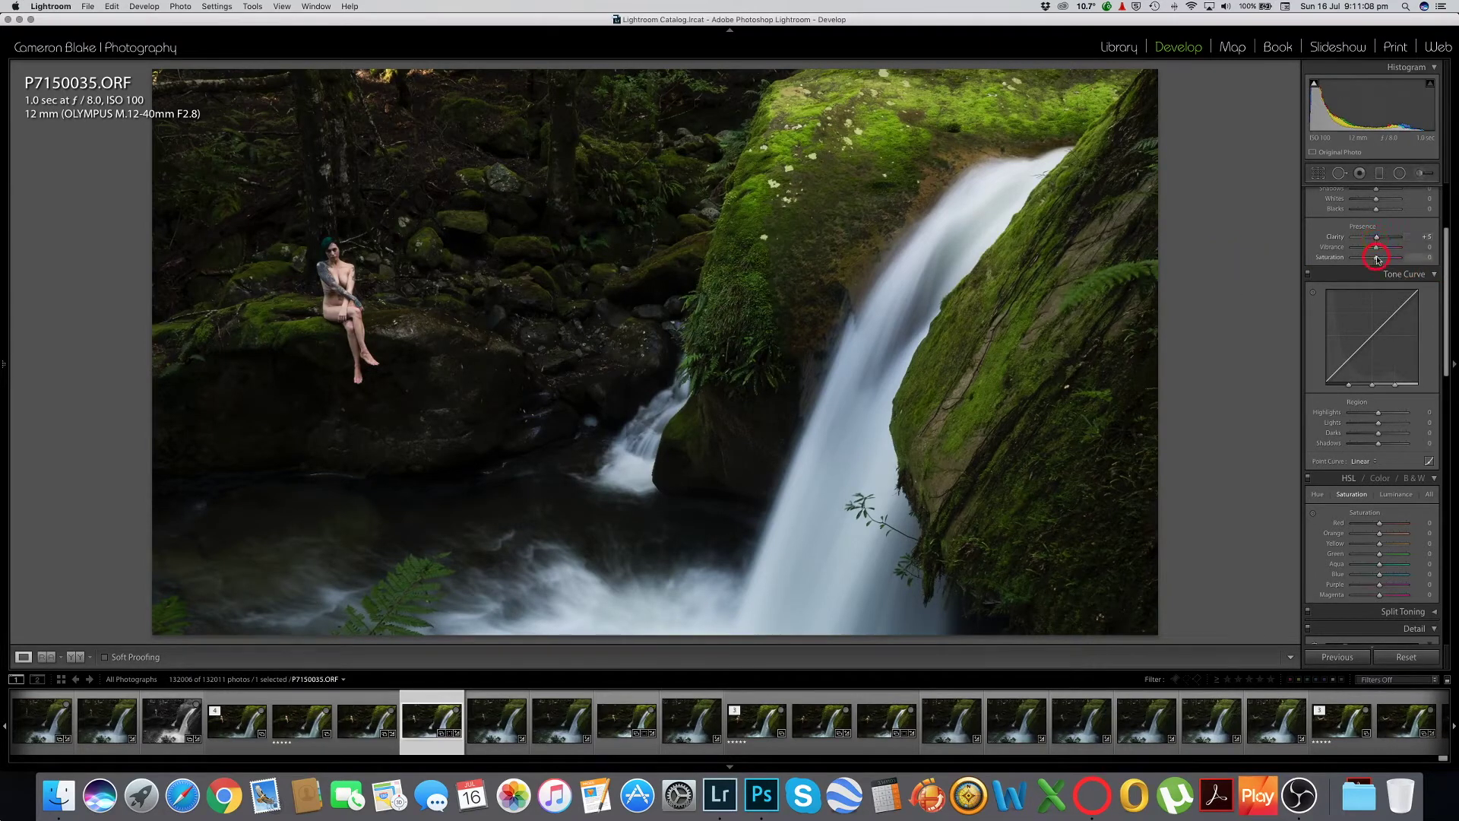
{"action": "scroll", "coordinate": [1377, 240], "scroll_direction": "down", "scroll_amount": 5}
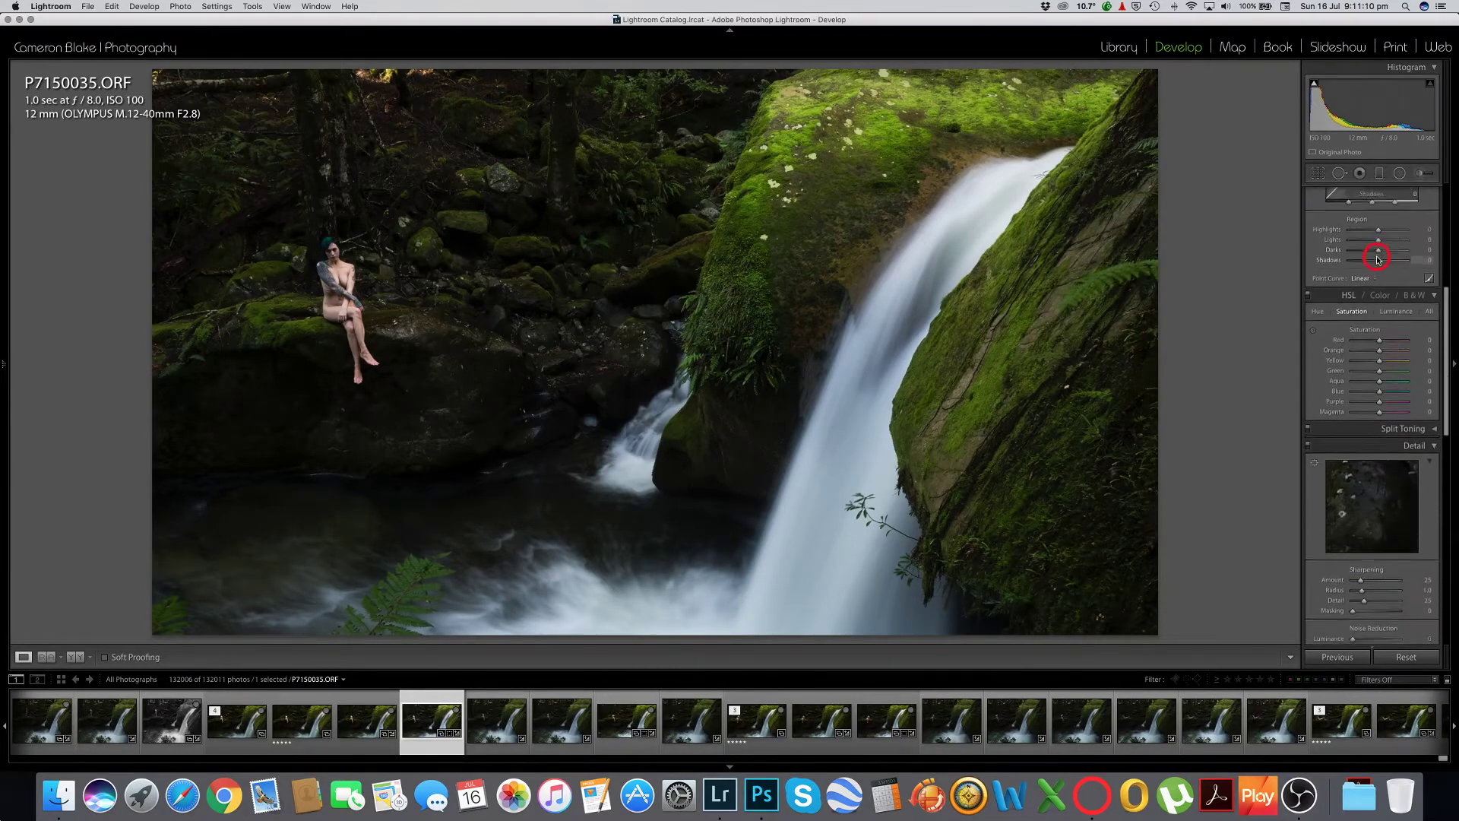
- Set the tone curve's Highlights to +40 and Shadows to -9, checking the woman and the dark rocks up close
{"action": "scroll", "coordinate": [1378, 255], "scroll_direction": "down", "scroll_amount": 1}
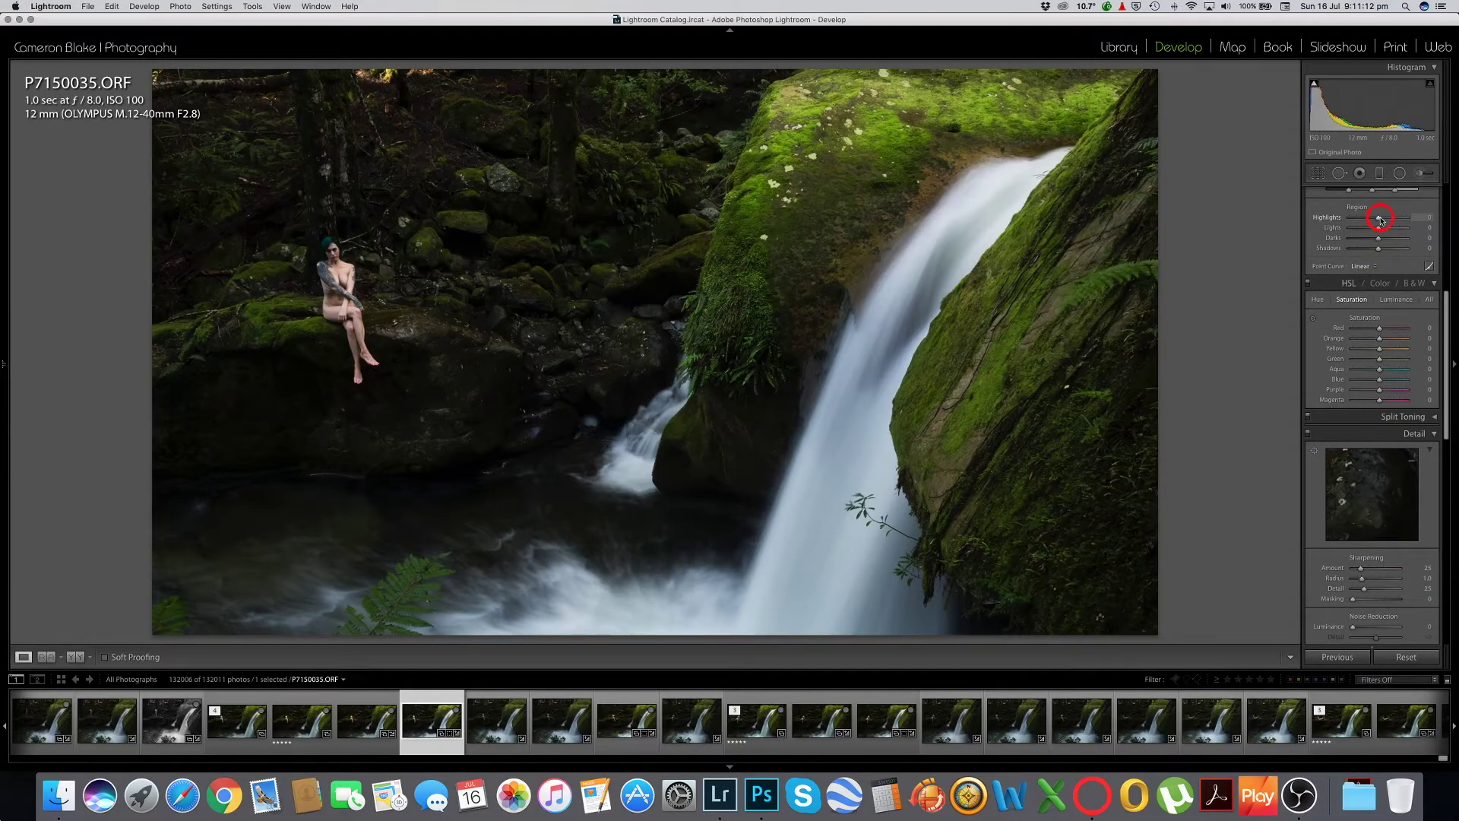
{"action": "left_click", "coordinate": [351, 314]}
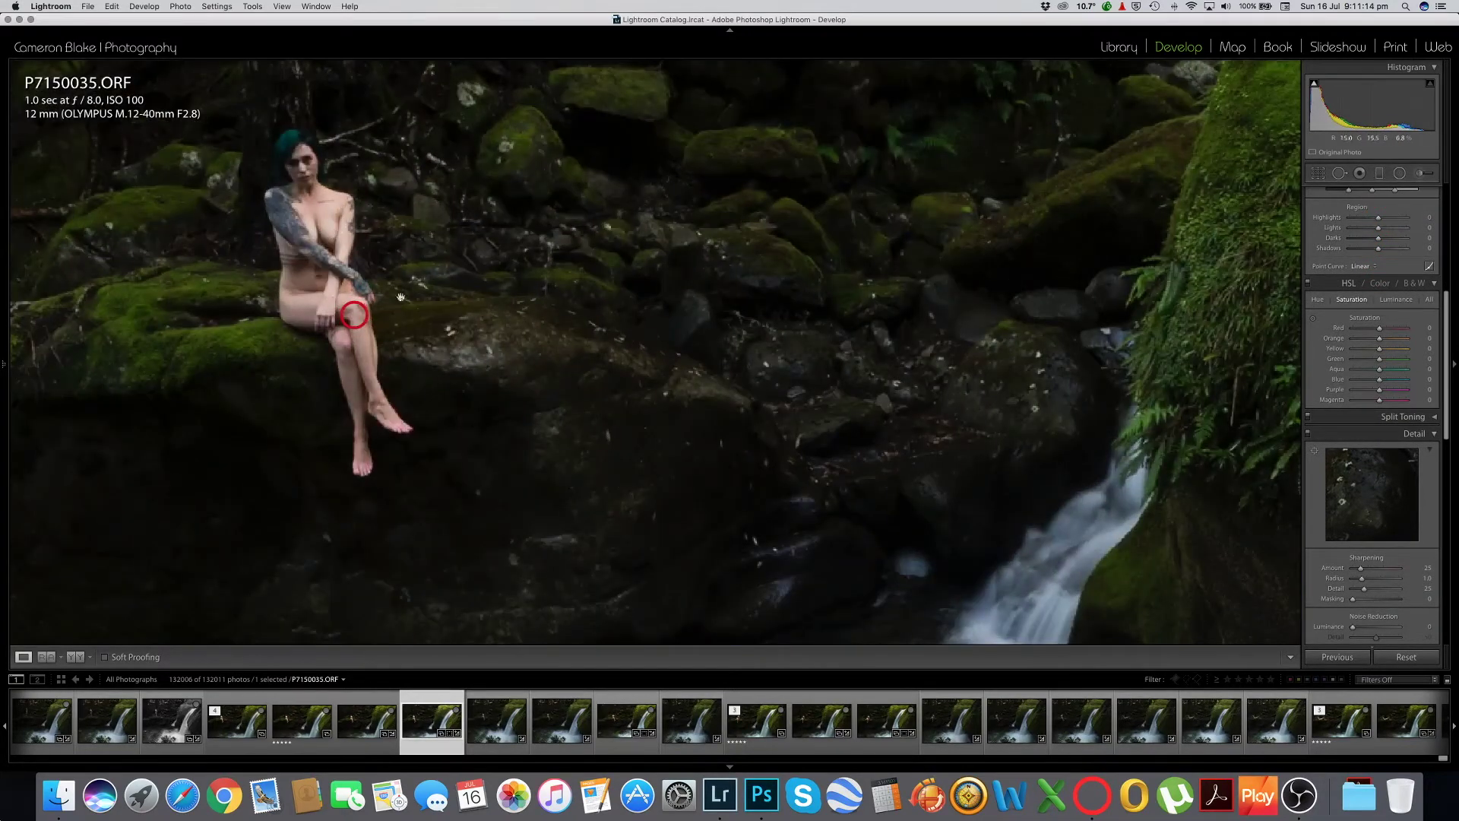
{"action": "left_click_drag", "start_coordinate": [1381, 221], "coordinate": [1393, 218]}
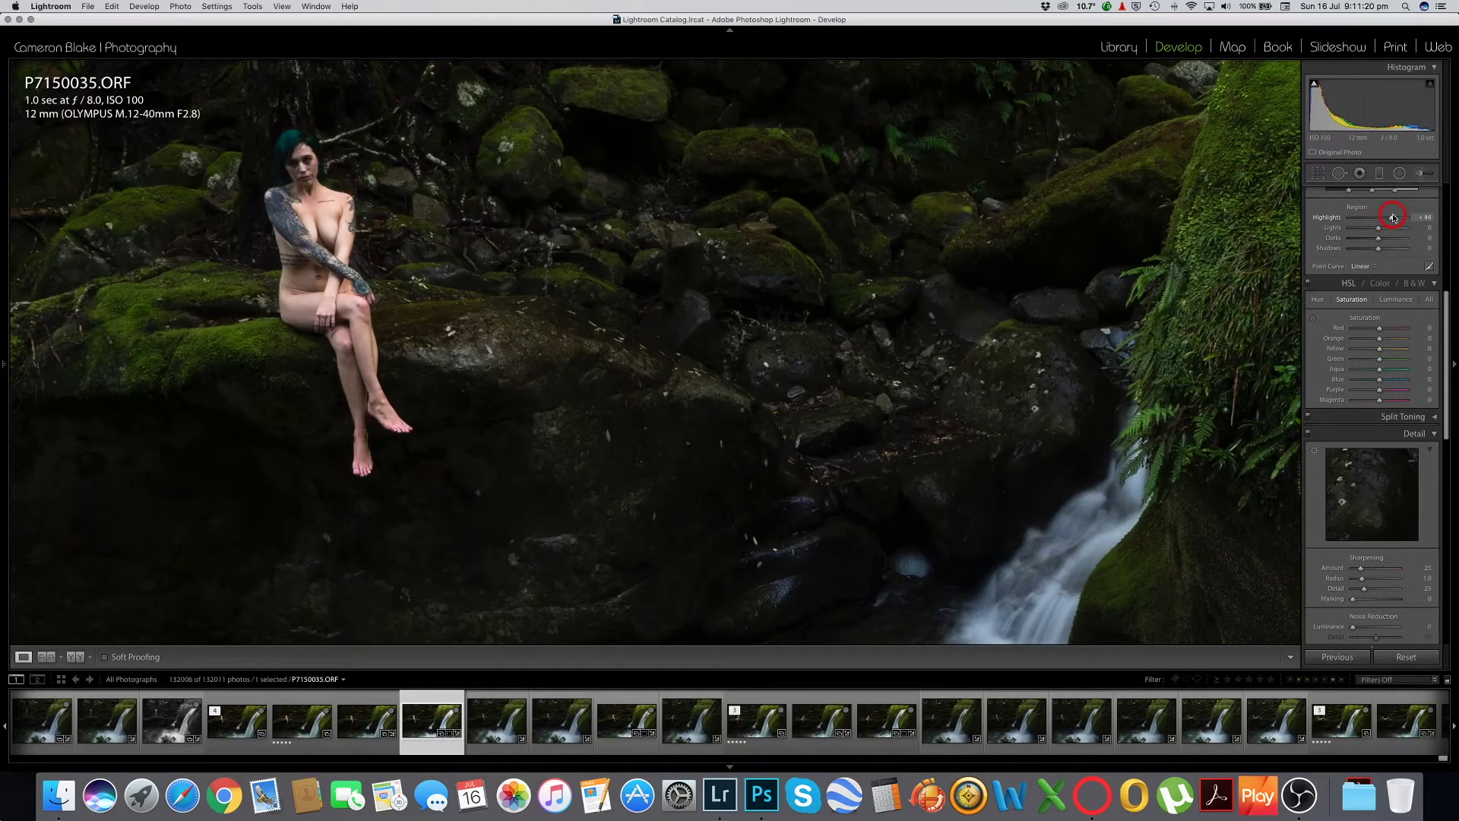
{"action": "left_click", "coordinate": [1047, 250]}
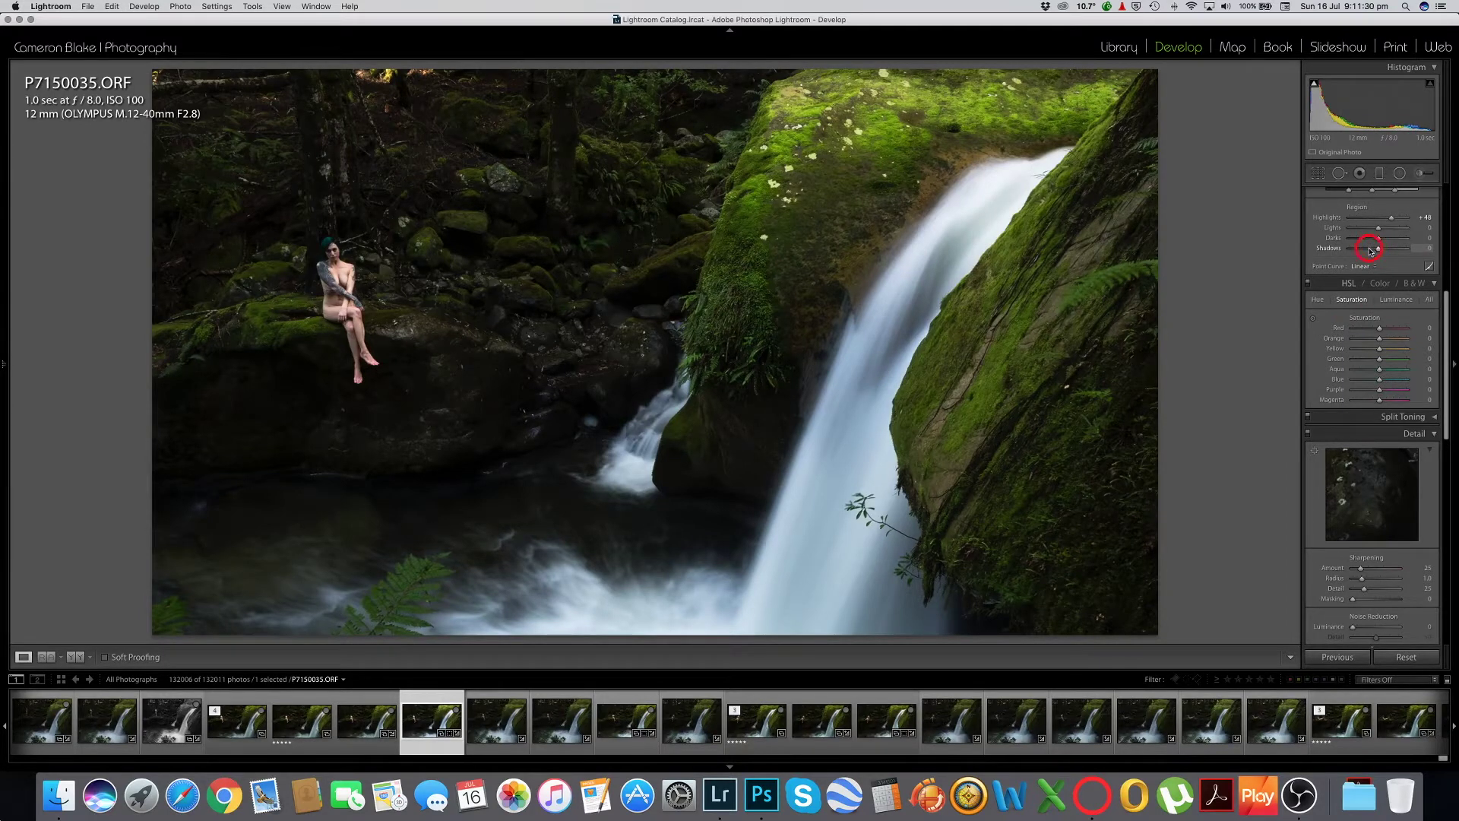
{"action": "left_click_drag", "start_coordinate": [1370, 250], "coordinate": [1371, 251]}
{"action": "left_click_drag", "start_coordinate": [1373, 249], "coordinate": [1376, 249]}
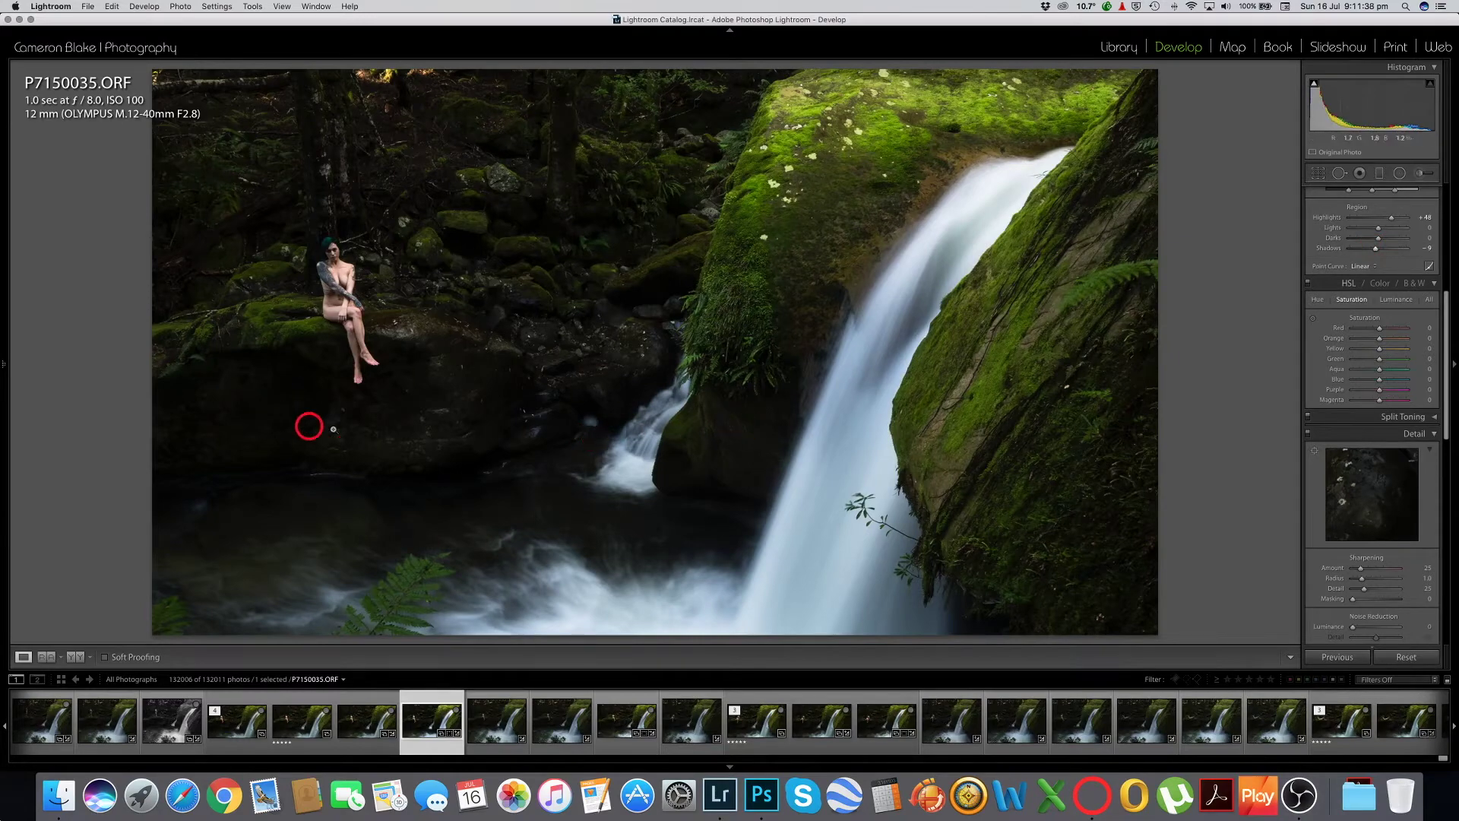
{"action": "left_click", "coordinate": [309, 424]}
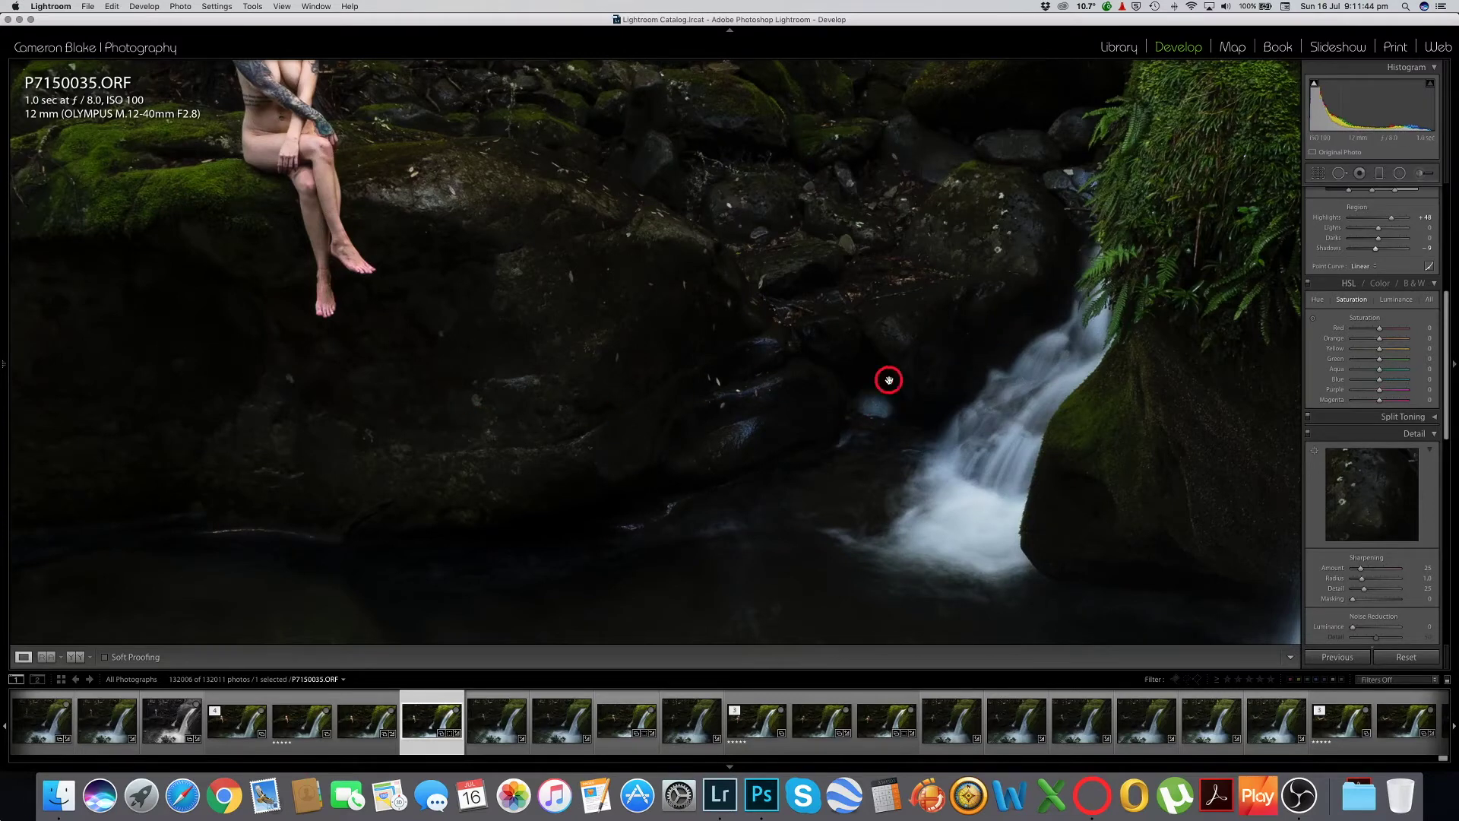
{"action": "left_click", "coordinate": [651, 409]}
{"action": "left_click", "coordinate": [1376, 248]}
{"action": "left_click", "coordinate": [1391, 218]}
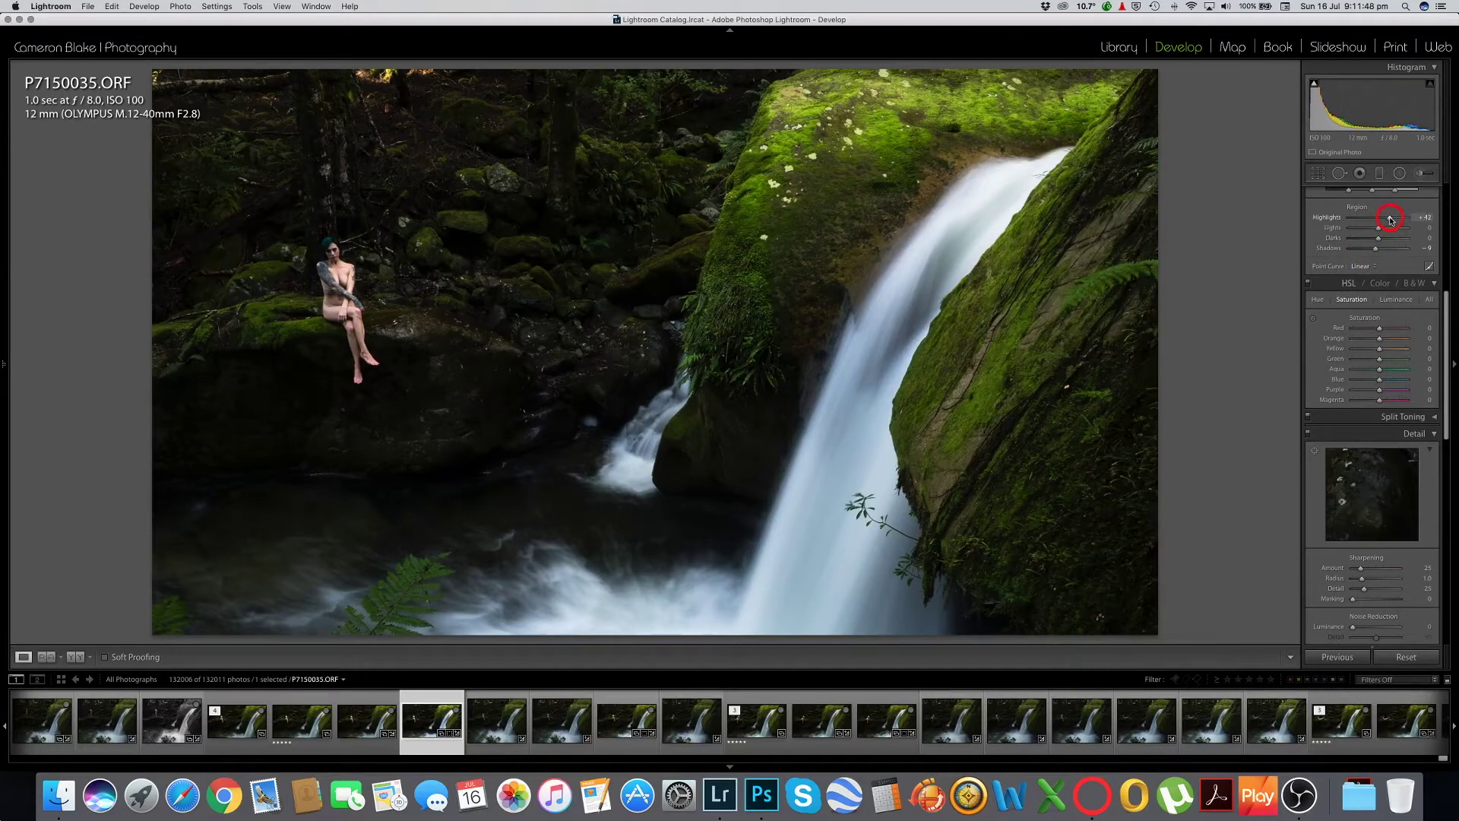
{"action": "left_click", "coordinate": [1374, 249]}
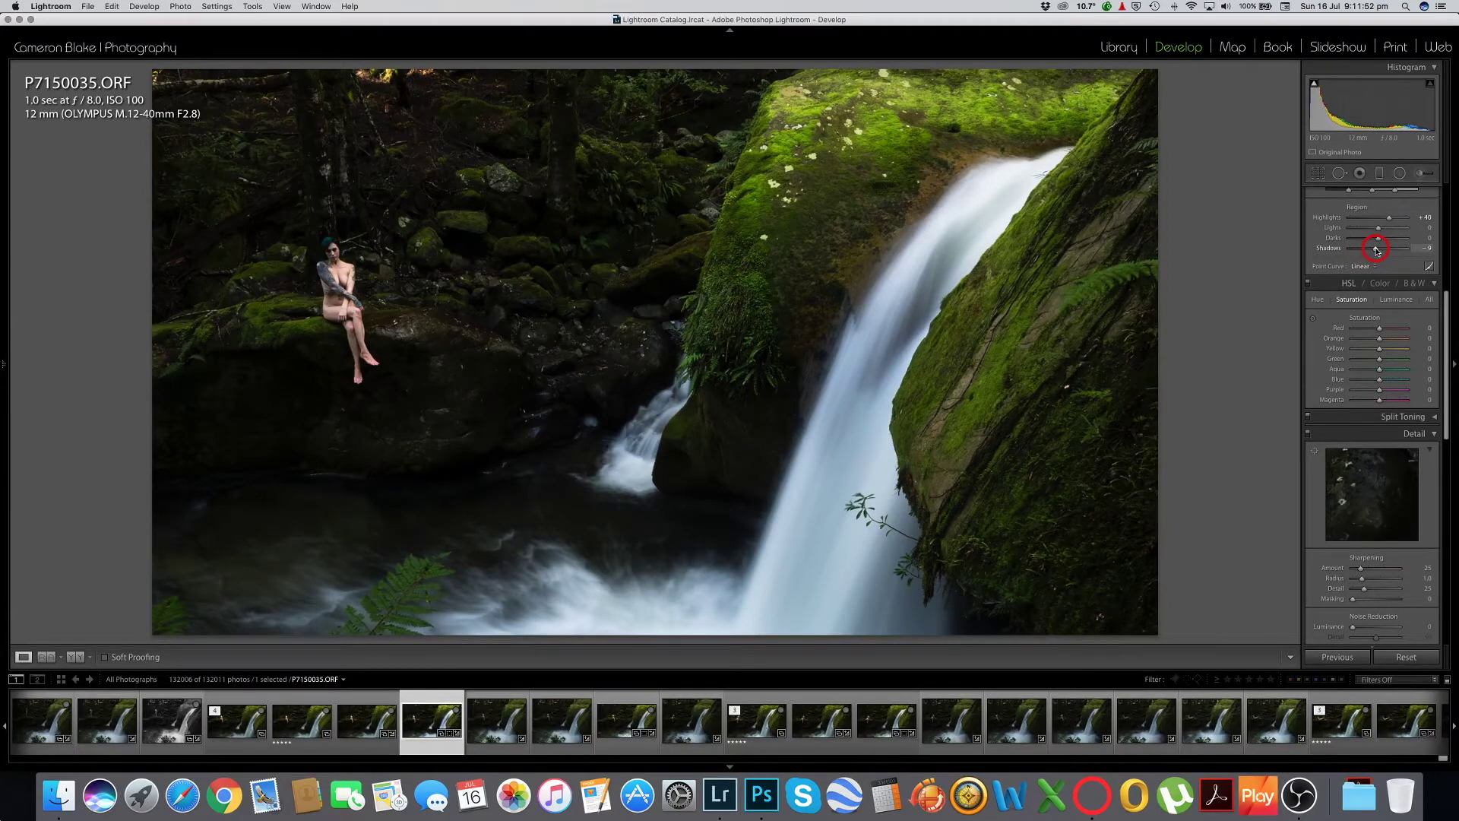
- Reduce the raw photo's contrast to +25 and raise its exposure to +0.90
{"action": "scroll", "coordinate": [1374, 262], "scroll_direction": "down", "scroll_amount": 2}
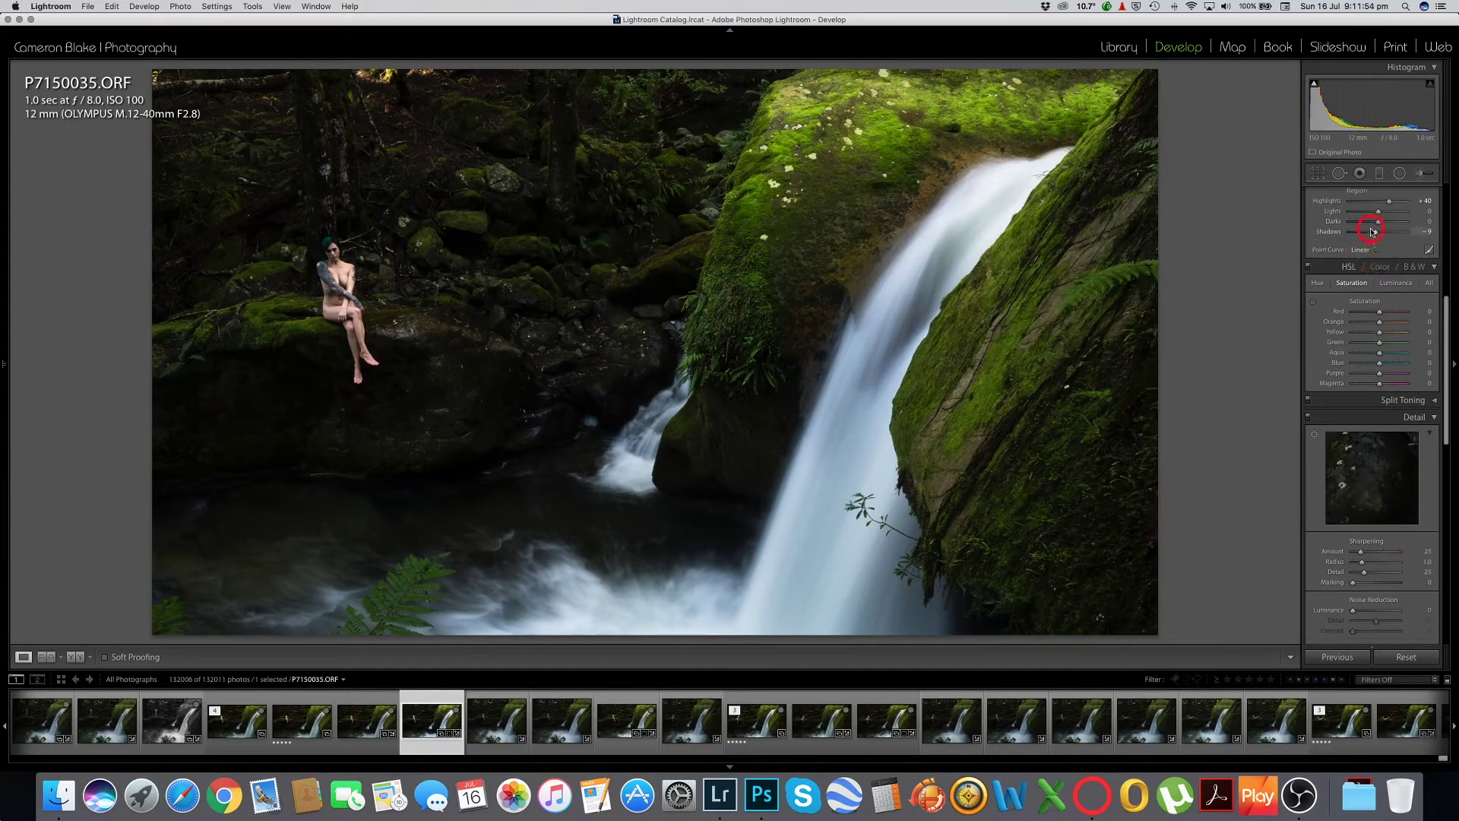
{"action": "scroll", "coordinate": [1373, 231], "scroll_direction": "up", "scroll_amount": 10}
{"action": "left_click_drag", "start_coordinate": [1381, 293], "coordinate": [1380, 295]}
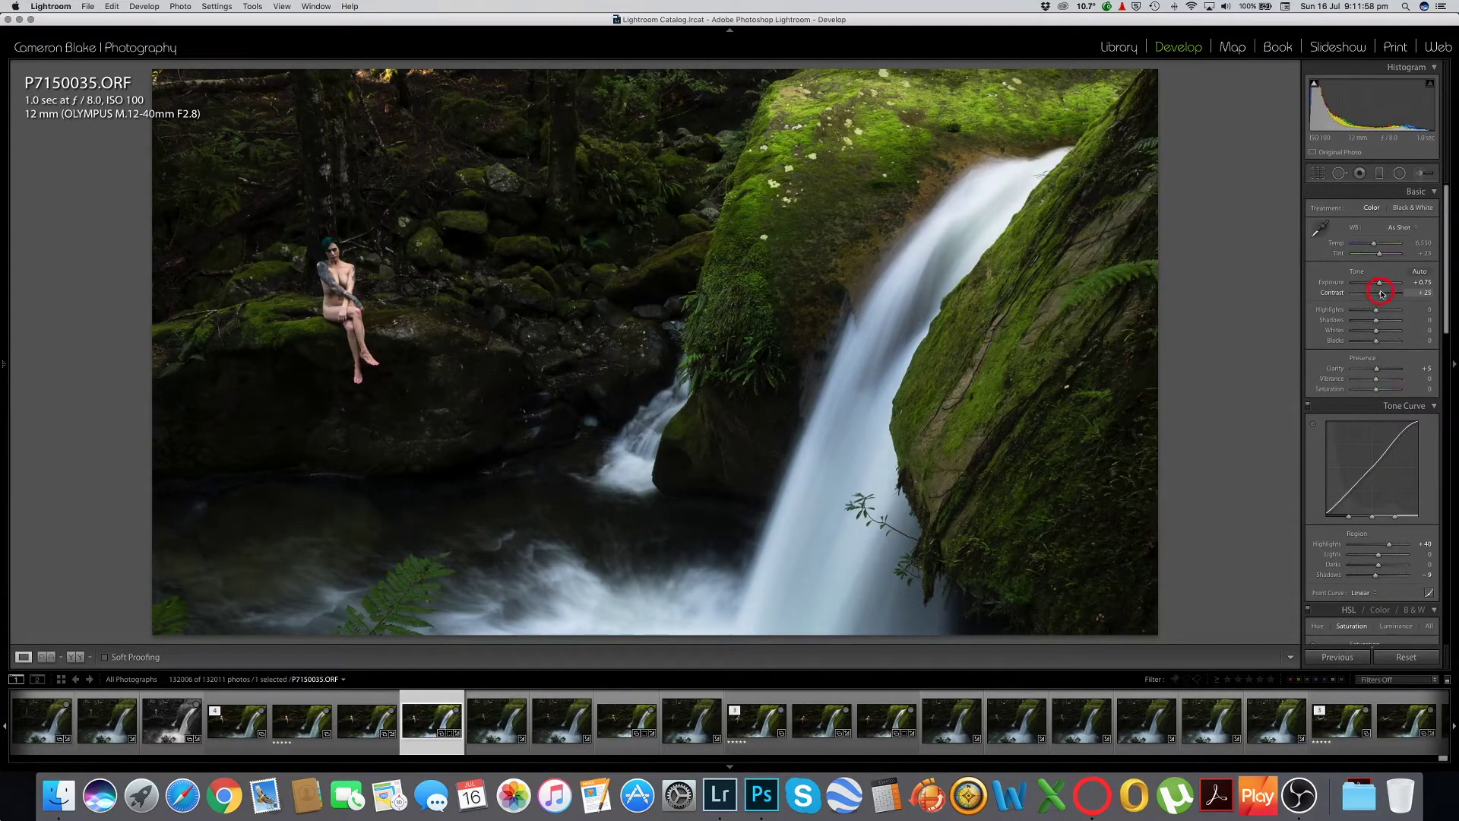
{"action": "left_click_drag", "start_coordinate": [1379, 284], "coordinate": [1380, 283]}
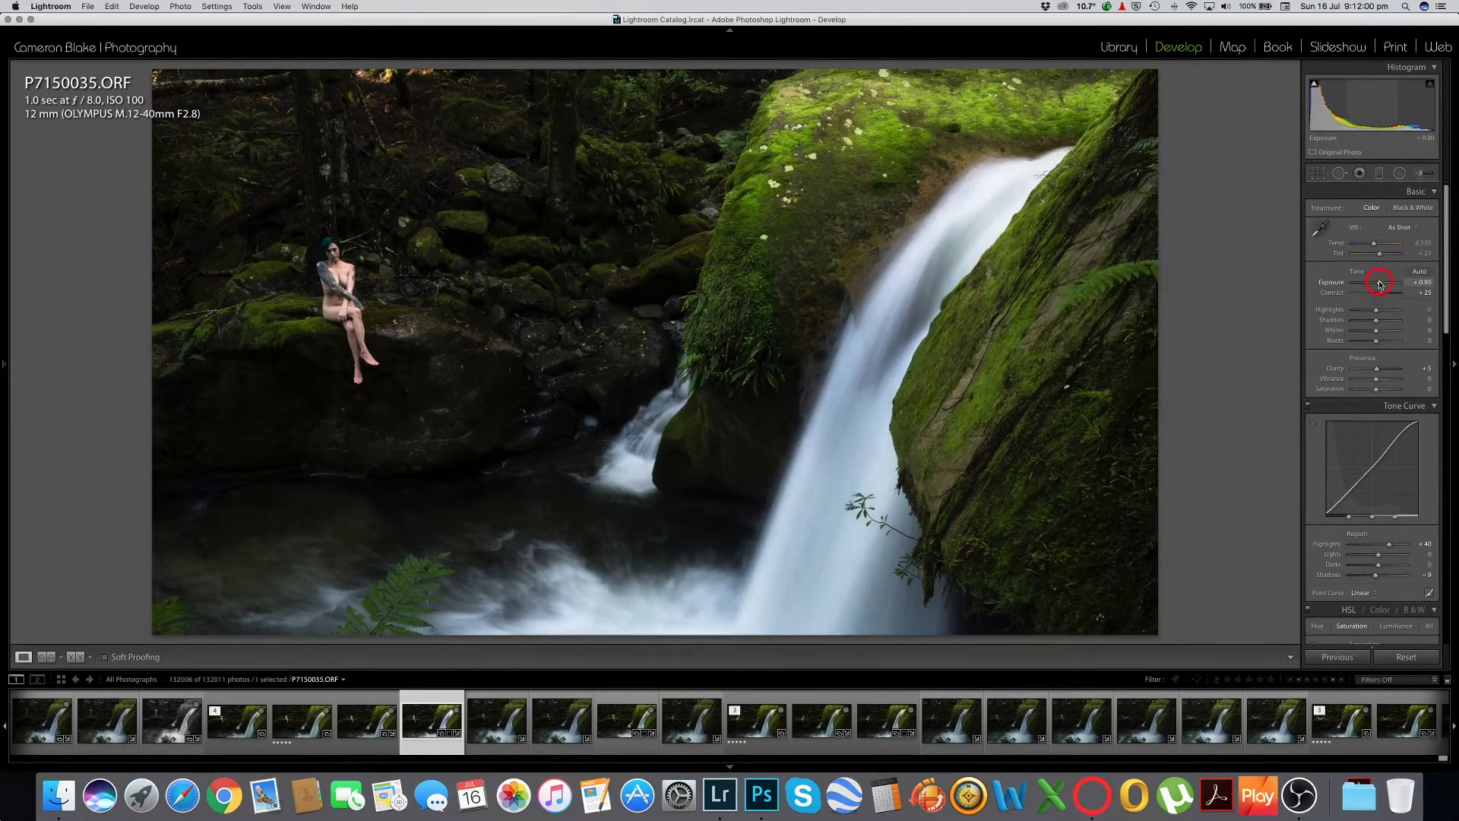
- Lower the tone curve's Highlights to +22
{"action": "scroll", "coordinate": [1380, 285], "scroll_direction": "down", "scroll_amount": 8}
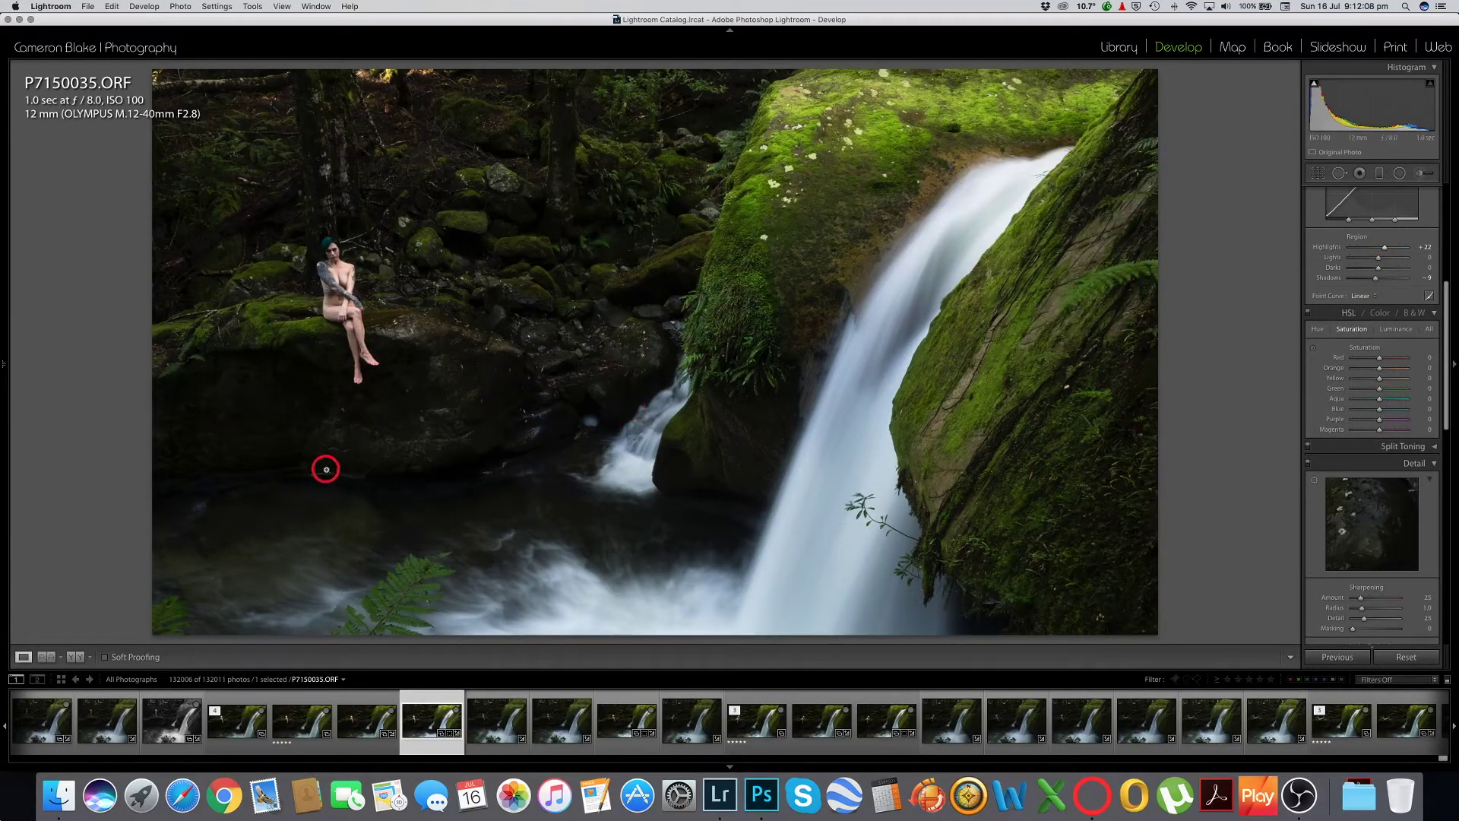
{"action": "scroll", "coordinate": [1397, 305], "scroll_direction": "down", "scroll_amount": 3}
- Adjust the HSL luminance to -10 for orange, +3 for yellow and -20 for green
{"action": "left_click", "coordinate": [1396, 295]}
{"action": "scroll", "coordinate": [1389, 295], "scroll_direction": "down", "scroll_amount": 3}
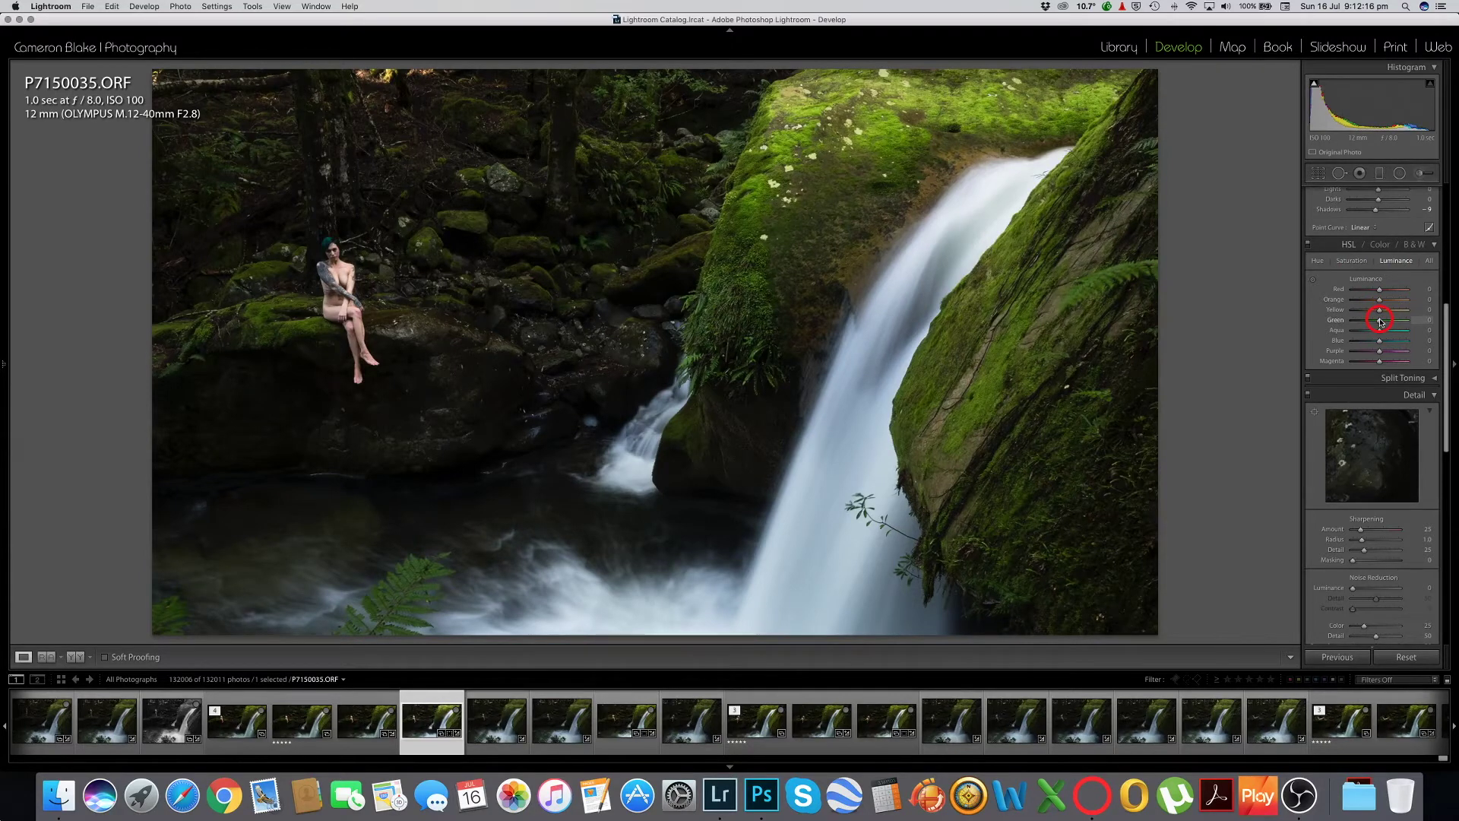
{"action": "left_click_drag", "start_coordinate": [1381, 301], "coordinate": [1372, 303]}
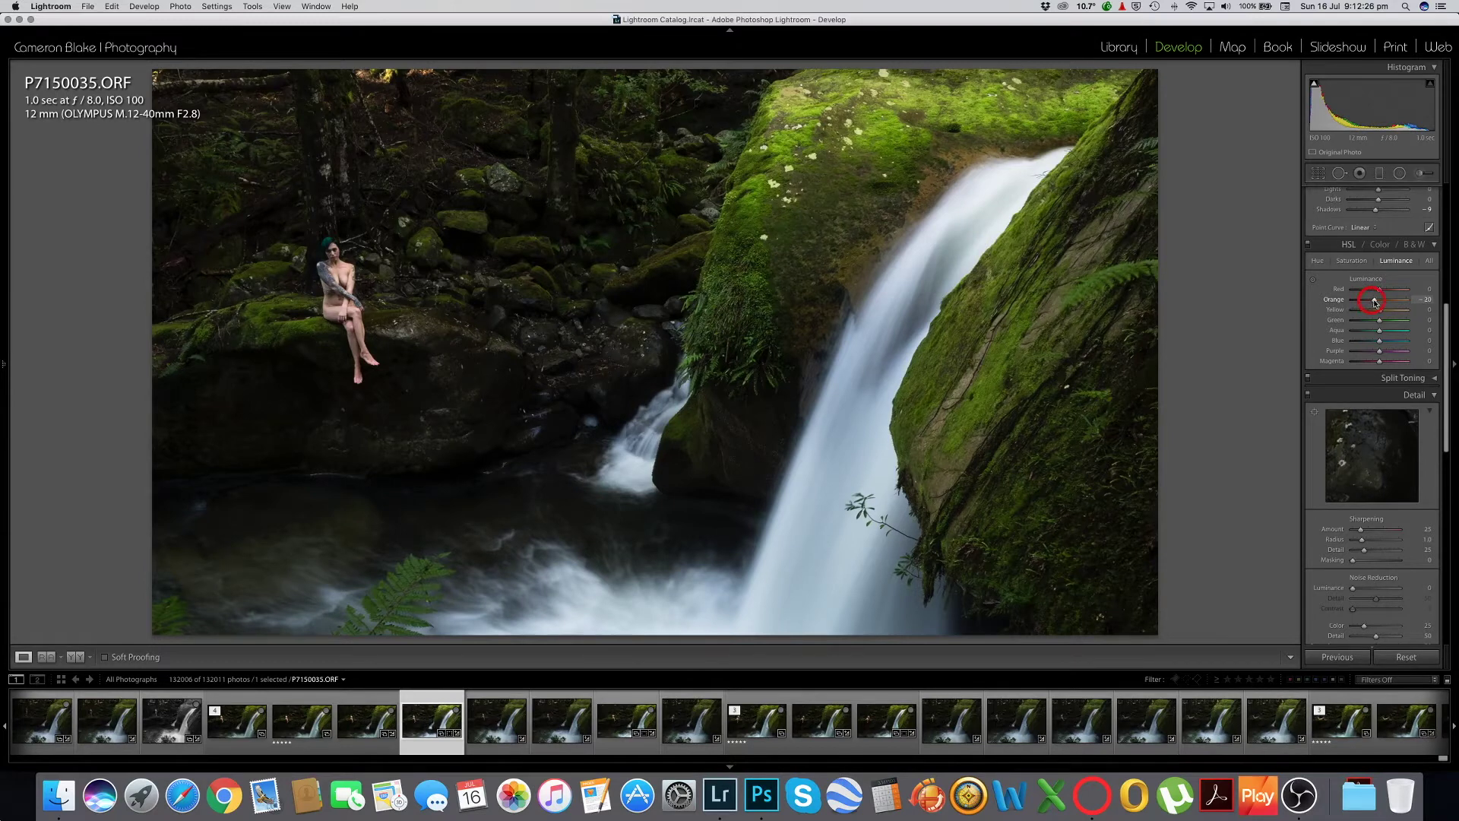
{"action": "left_click_drag", "start_coordinate": [1387, 302], "coordinate": [1378, 302]}
{"action": "mouse_move", "coordinate": [1372, 311]}
{"action": "left_mouse_down"}
{"action": "mouse_move", "coordinate": [1393, 311]}
{"action": "mouse_move", "coordinate": [1359, 321]}
{"action": "mouse_move", "coordinate": [1378, 319]}
{"action": "left_mouse_up"}
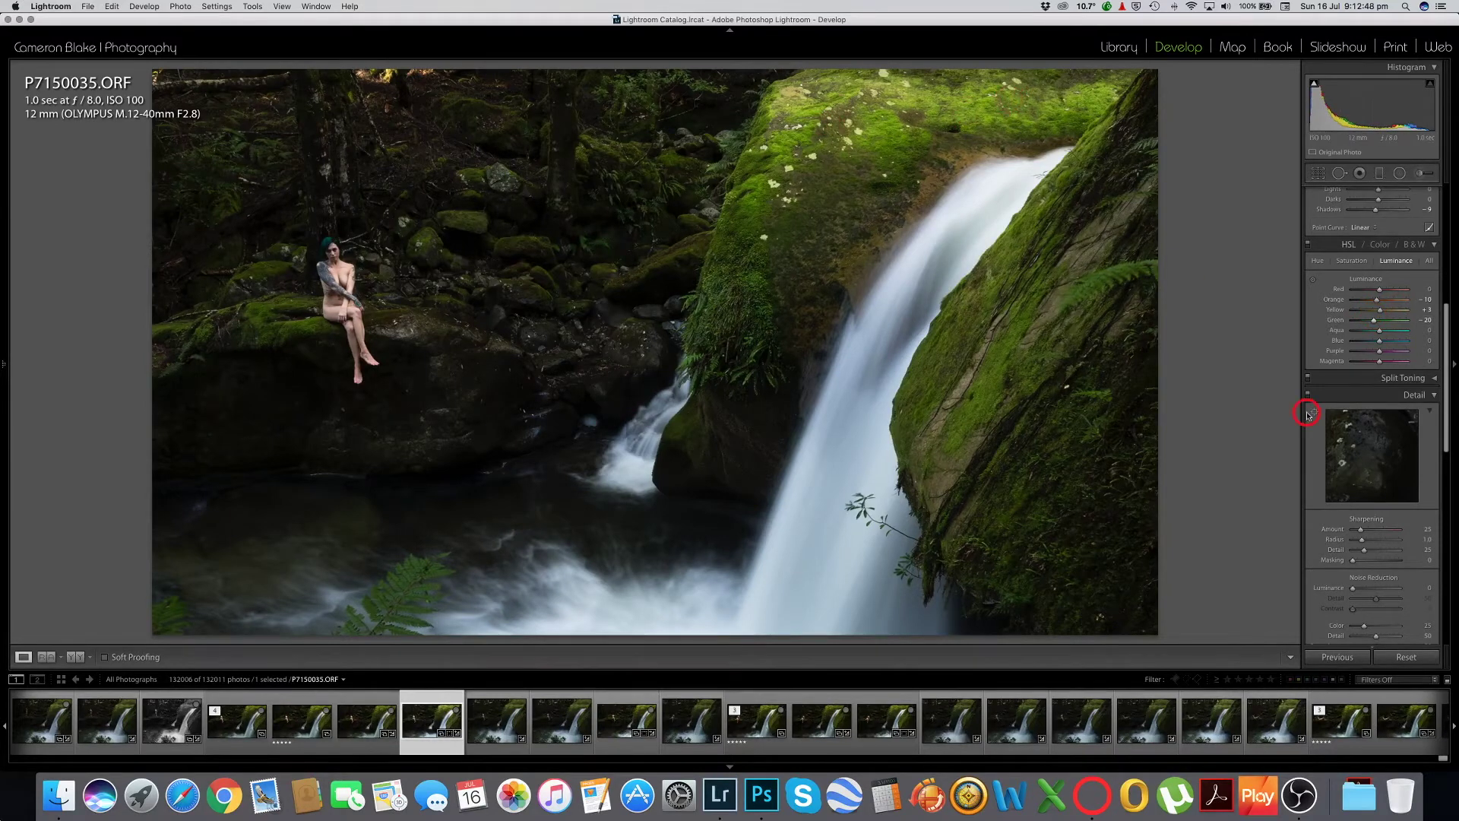
- Try brighter and darker blue luminance values and settle on -23
{"action": "mouse_move", "coordinate": [1379, 341]}
{"action": "left_mouse_down"}
{"action": "mouse_move", "coordinate": [1368, 344]}
{"action": "mouse_move", "coordinate": [1382, 344]}
{"action": "left_mouse_up"}
{"action": "left_click", "coordinate": [1367, 343]}
{"action": "left_click_drag", "start_coordinate": [1367, 343], "coordinate": [1381, 341]}
{"action": "left_click_drag", "start_coordinate": [1380, 342], "coordinate": [1373, 342]}
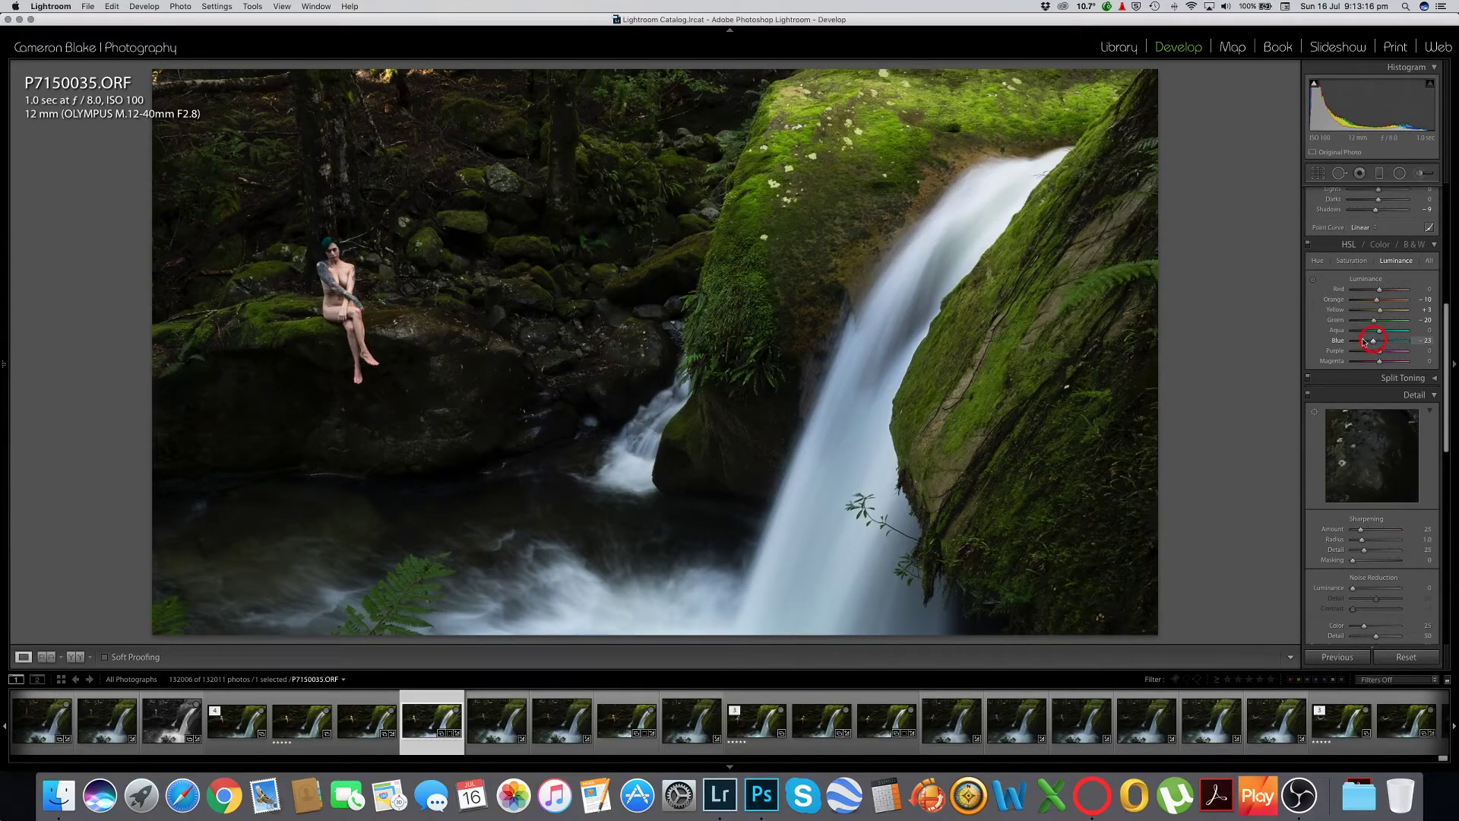
{"action": "scroll", "coordinate": [1370, 327], "scroll_direction": "down", "scroll_amount": 3}
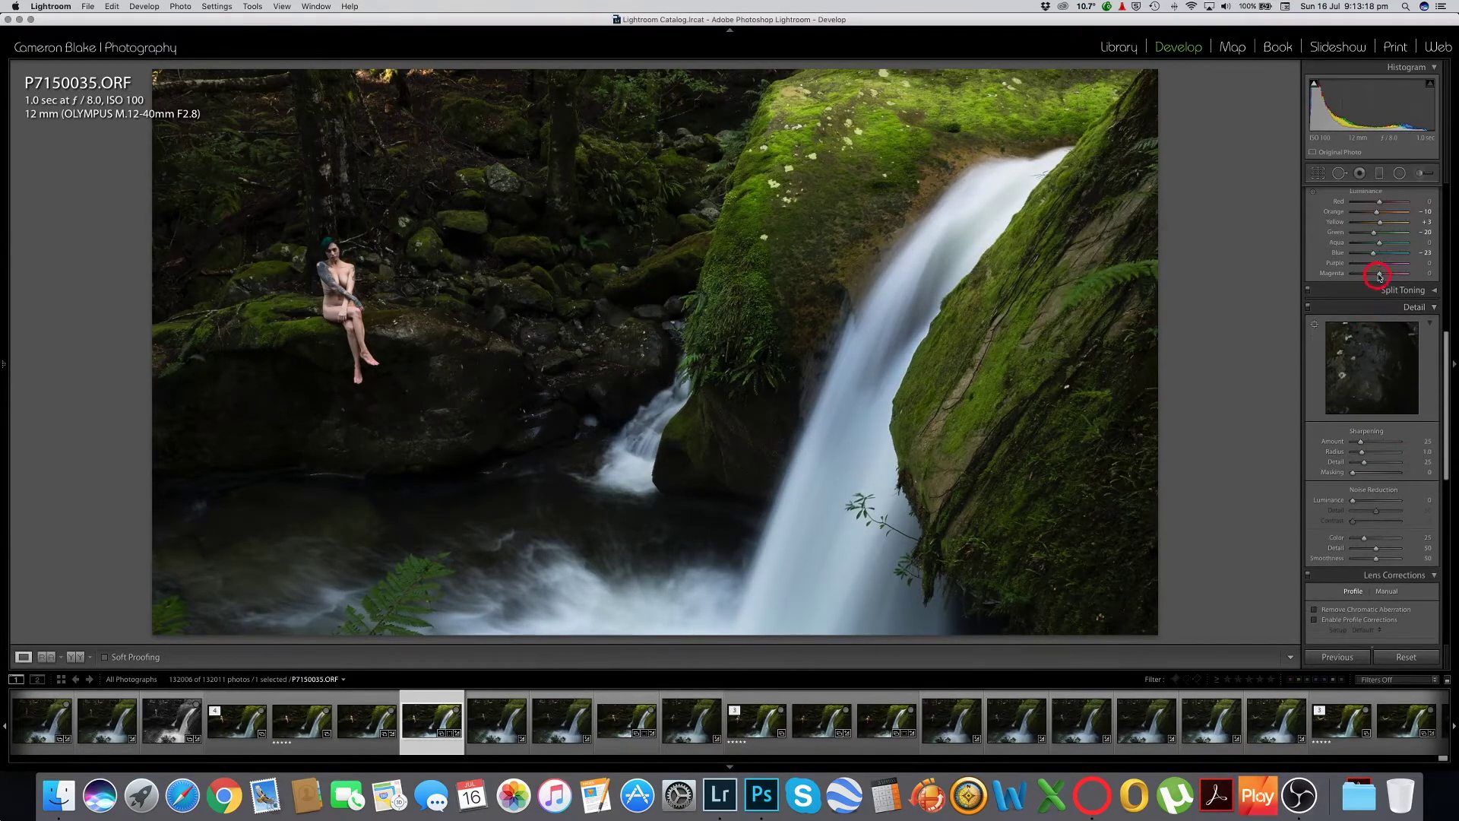
{"action": "scroll", "coordinate": [1365, 287], "scroll_direction": "down", "scroll_amount": 2}
{"action": "scroll", "coordinate": [1368, 278], "scroll_direction": "up", "scroll_amount": 4}
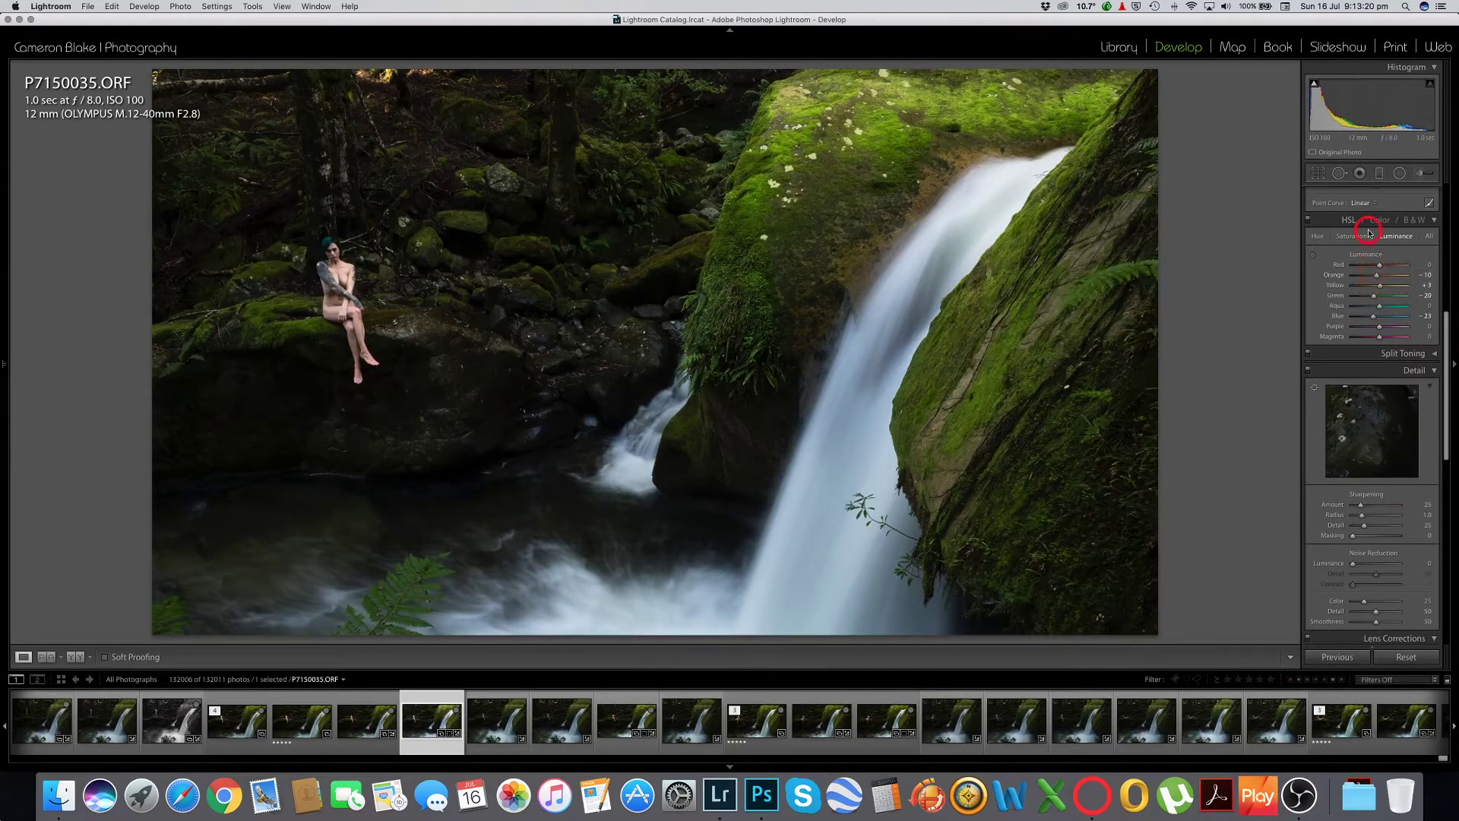
{"action": "left_click", "coordinate": [1360, 236]}
- Set the sharpening amount to 50 and the luminance noise reduction to 10
{"action": "scroll", "coordinate": [1368, 262], "scroll_direction": "down", "scroll_amount": 3}
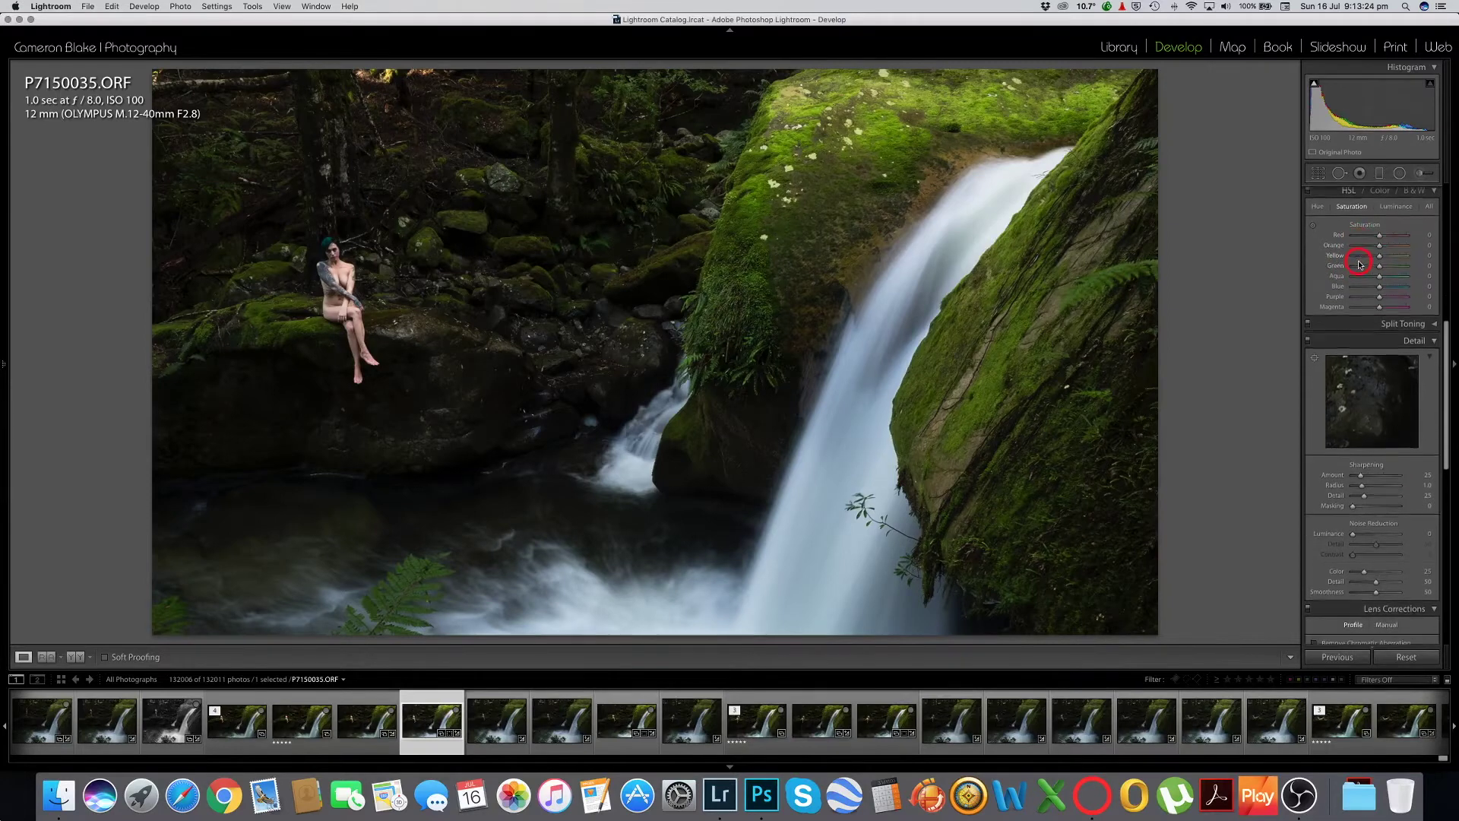
{"action": "scroll", "coordinate": [1369, 245], "scroll_direction": "down", "scroll_amount": 2}
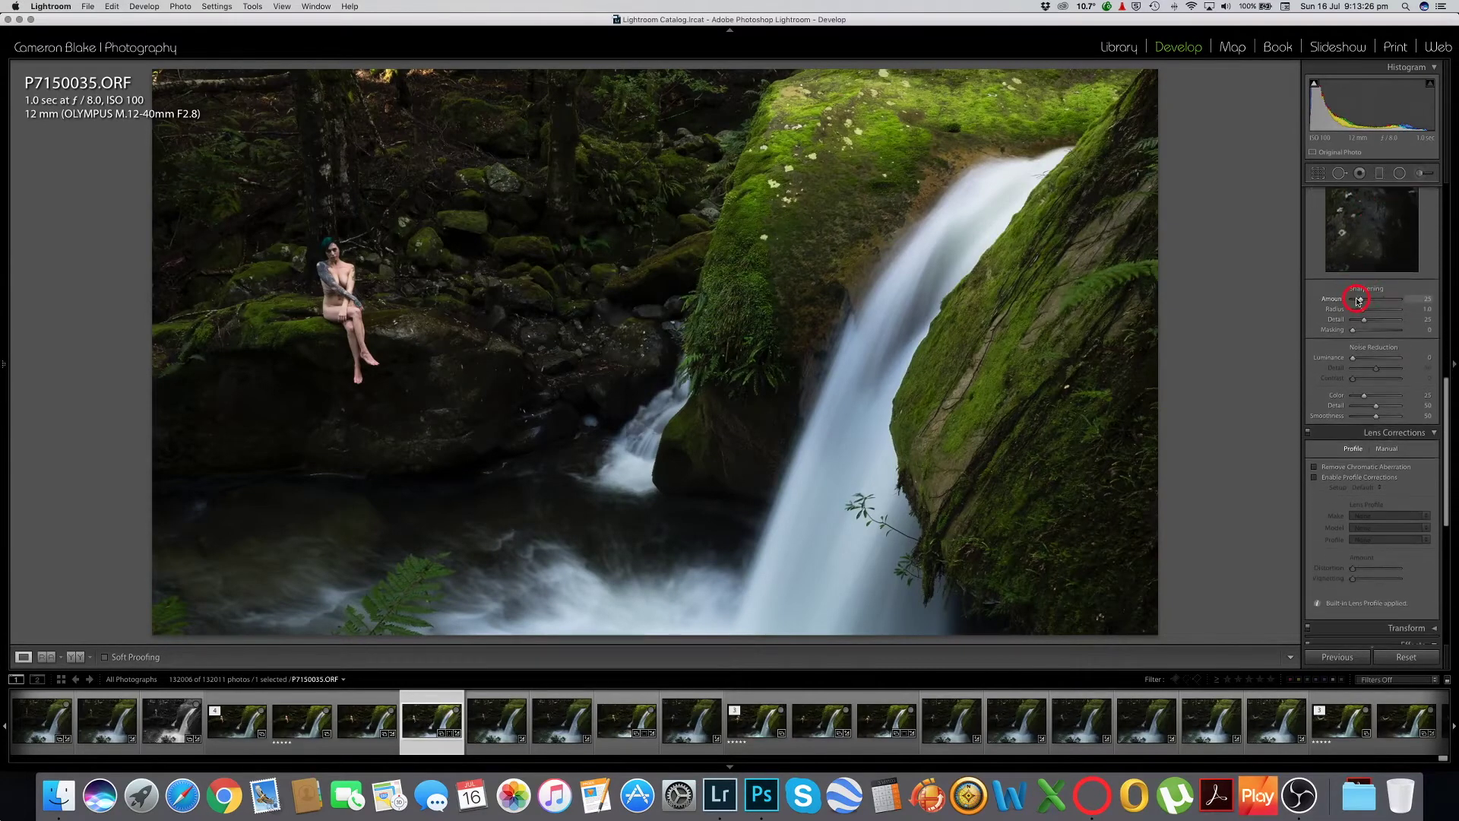
{"action": "left_click_drag", "start_coordinate": [1361, 302], "coordinate": [1366, 300]}
{"action": "left_click_drag", "start_coordinate": [1355, 361], "coordinate": [1357, 360]}
{"action": "left_click_drag", "start_coordinate": [1360, 358], "coordinate": [1359, 358]}
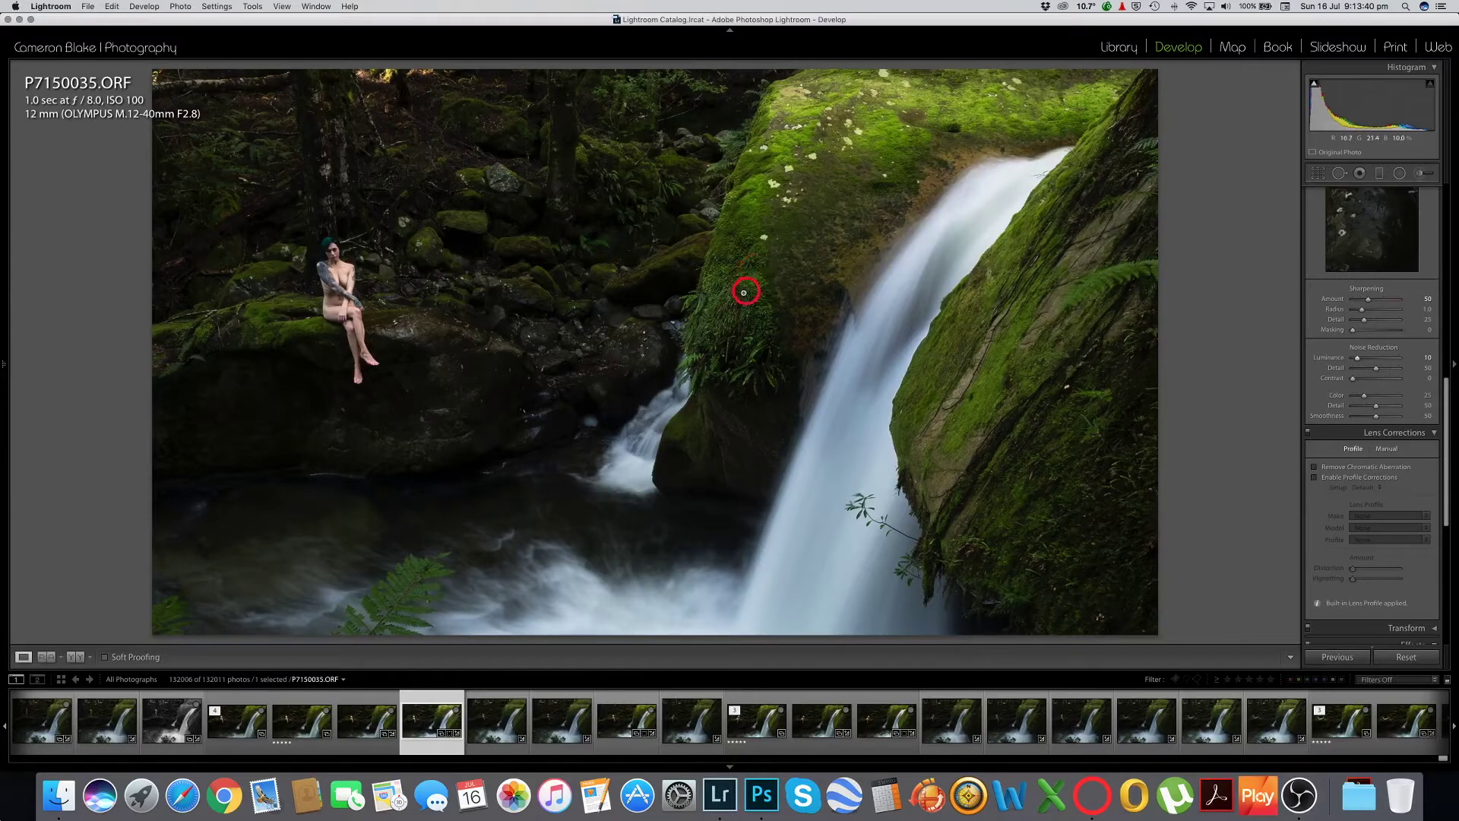
- Compare the raw photo before and after the edits side by side, and return to the single-photo view
{"action": "left_click", "coordinate": [77, 657]}
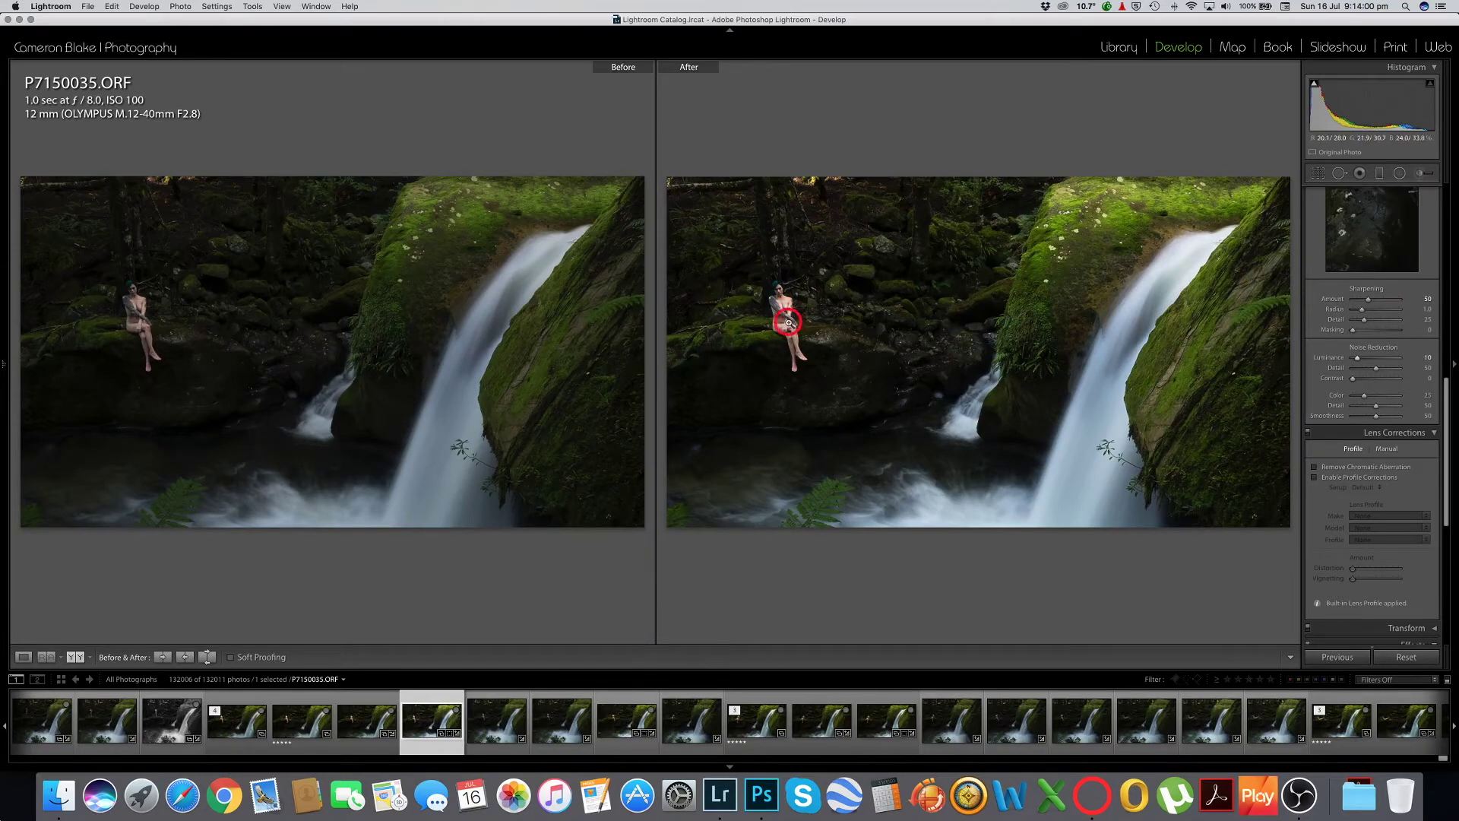
{"action": "left_click", "coordinate": [24, 657]}
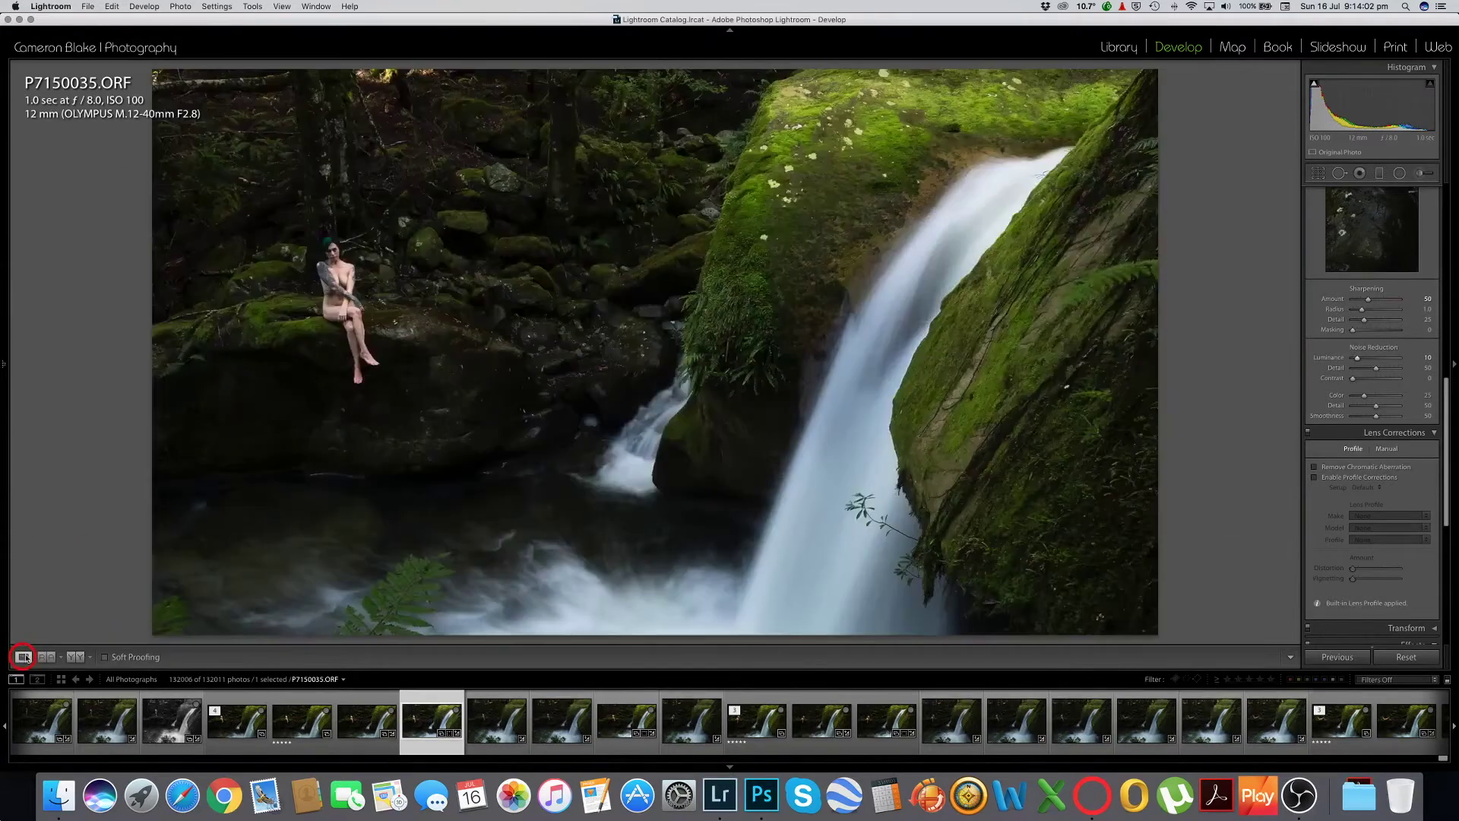
- Darken the photo's edges with a post-crop vignette amount of -15
{"action": "scroll", "coordinate": [1379, 364], "scroll_direction": "down", "scroll_amount": 5}
{"action": "left_click", "coordinate": [1374, 331]}
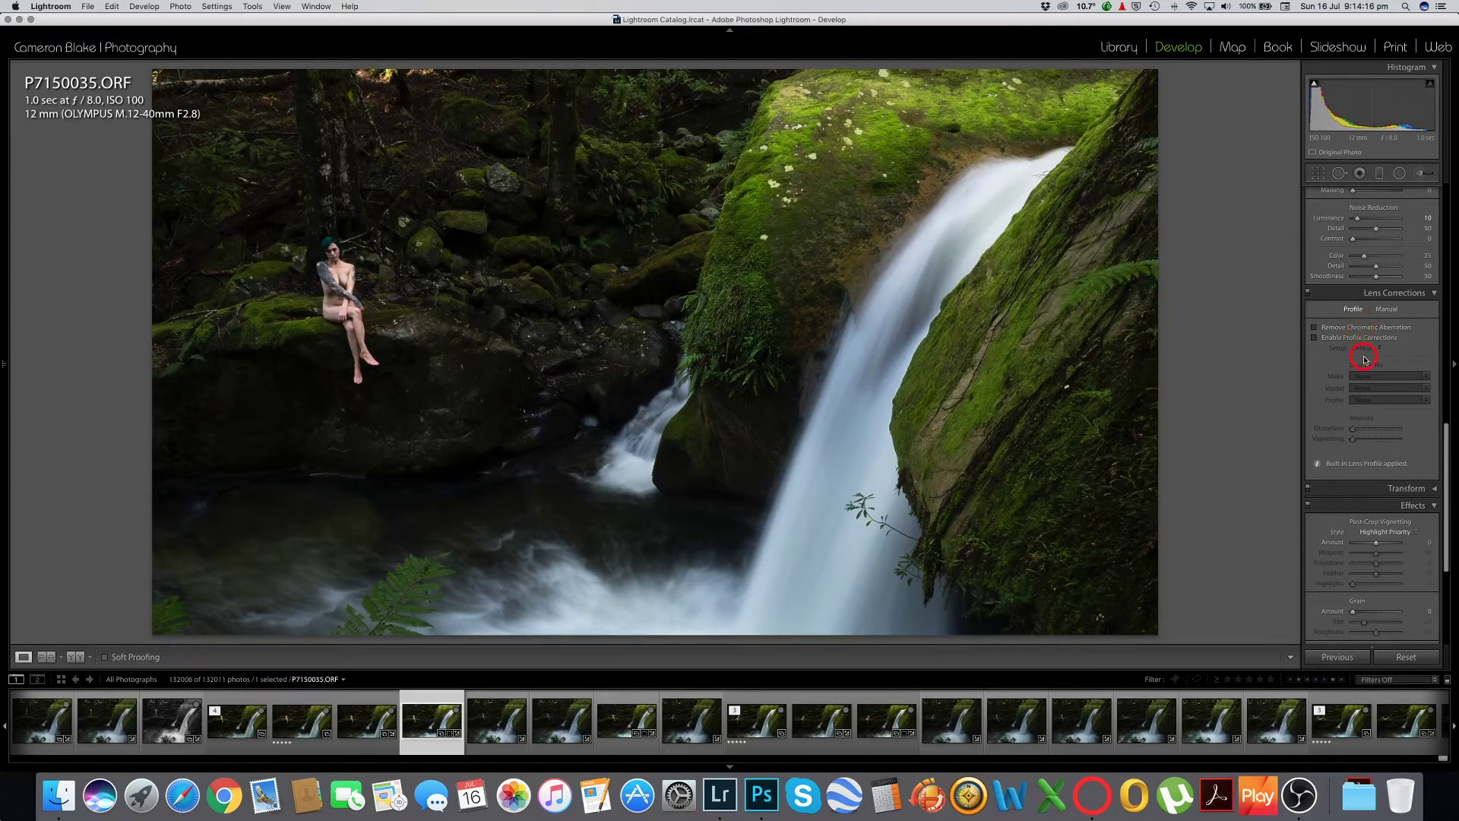
{"action": "scroll", "coordinate": [1361, 357], "scroll_direction": "down", "scroll_amount": 5}
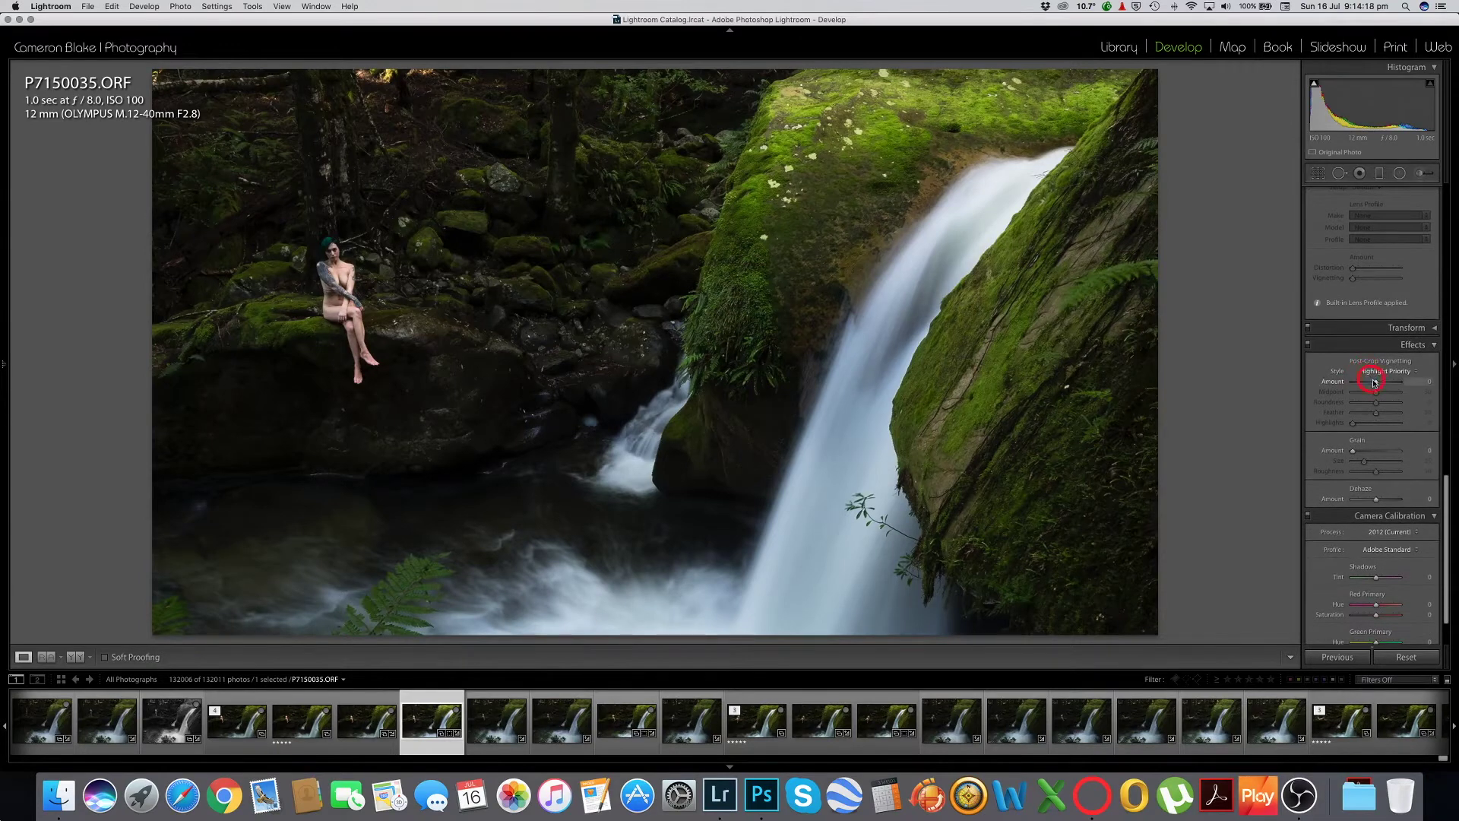
{"action": "left_click_drag", "start_coordinate": [1375, 383], "coordinate": [1372, 382]}
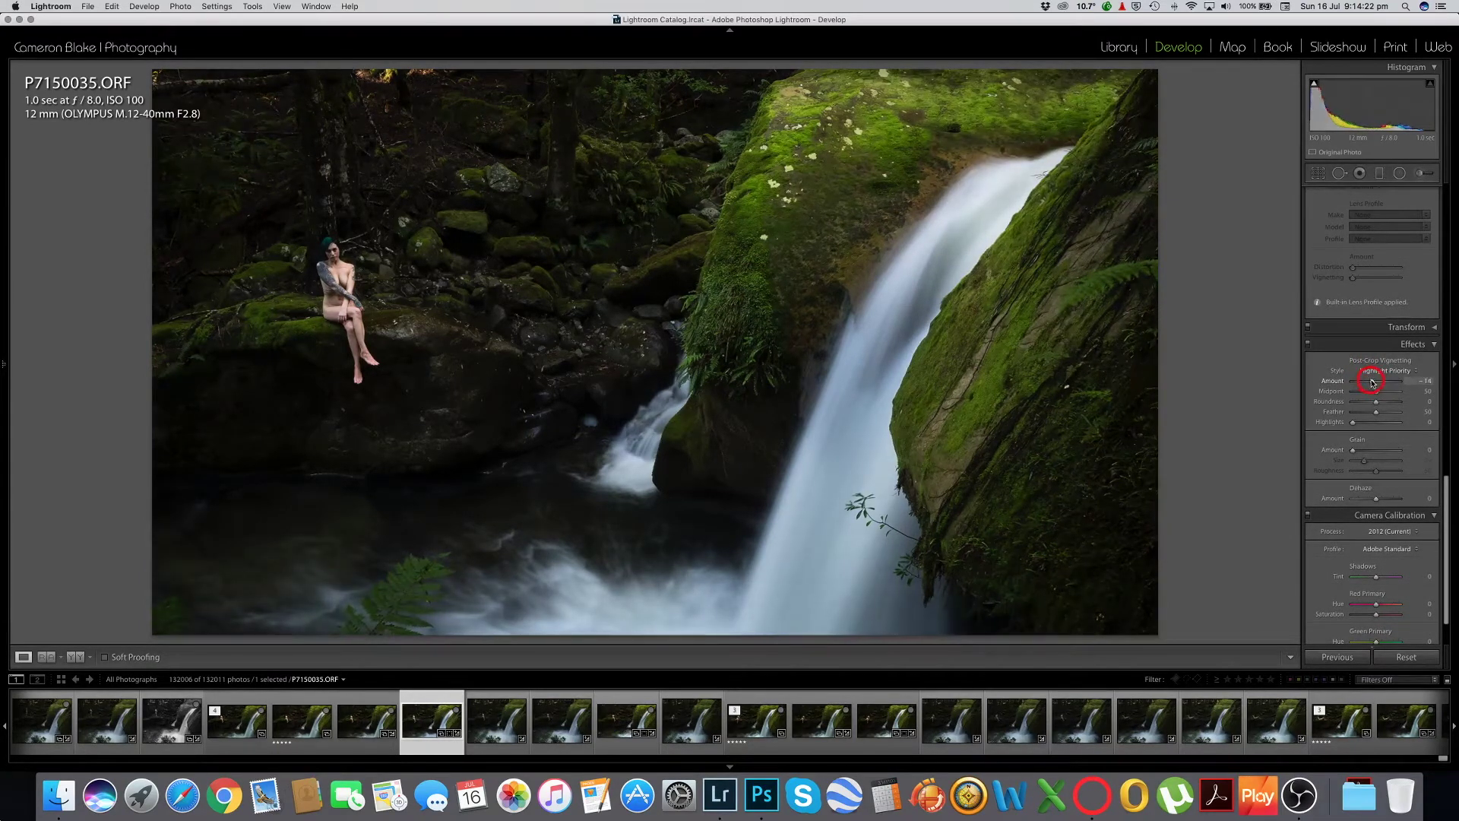
{"action": "left_click_drag", "start_coordinate": [1371, 382], "coordinate": [1364, 391]}
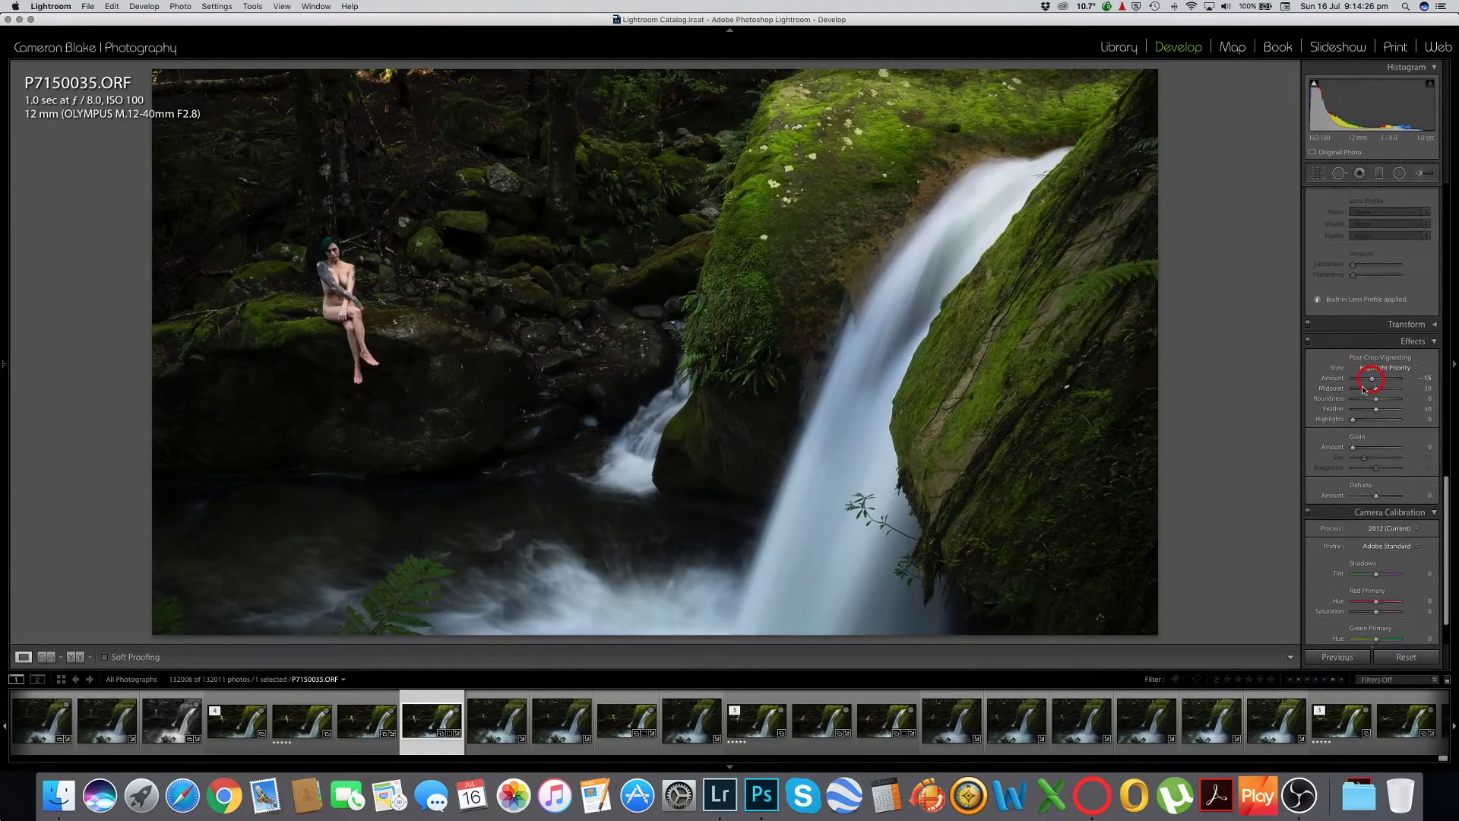
- Raise the blue primary saturation in the camera calibration to +35
{"action": "scroll", "coordinate": [1364, 391], "scroll_direction": "down", "scroll_amount": 3}
{"action": "left_click", "coordinate": [1382, 630]}
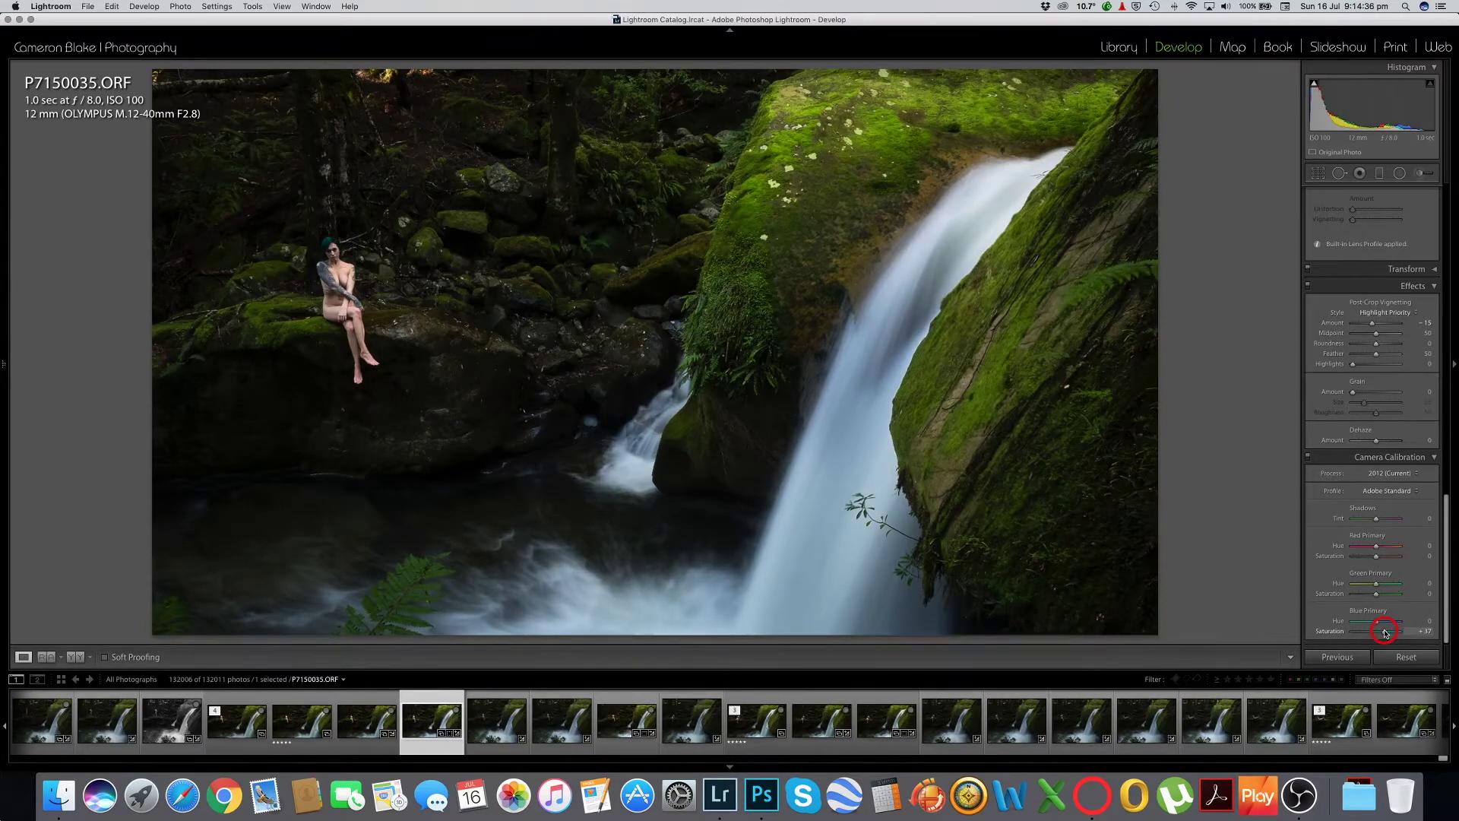
{"action": "left_click_drag", "start_coordinate": [1384, 633], "coordinate": [1385, 633]}
- Compare the raw photo's before and after versions with the finished P7150035-Edit-Edit.psd, and return to the raw photo alone
{"action": "left_click", "coordinate": [73, 656]}
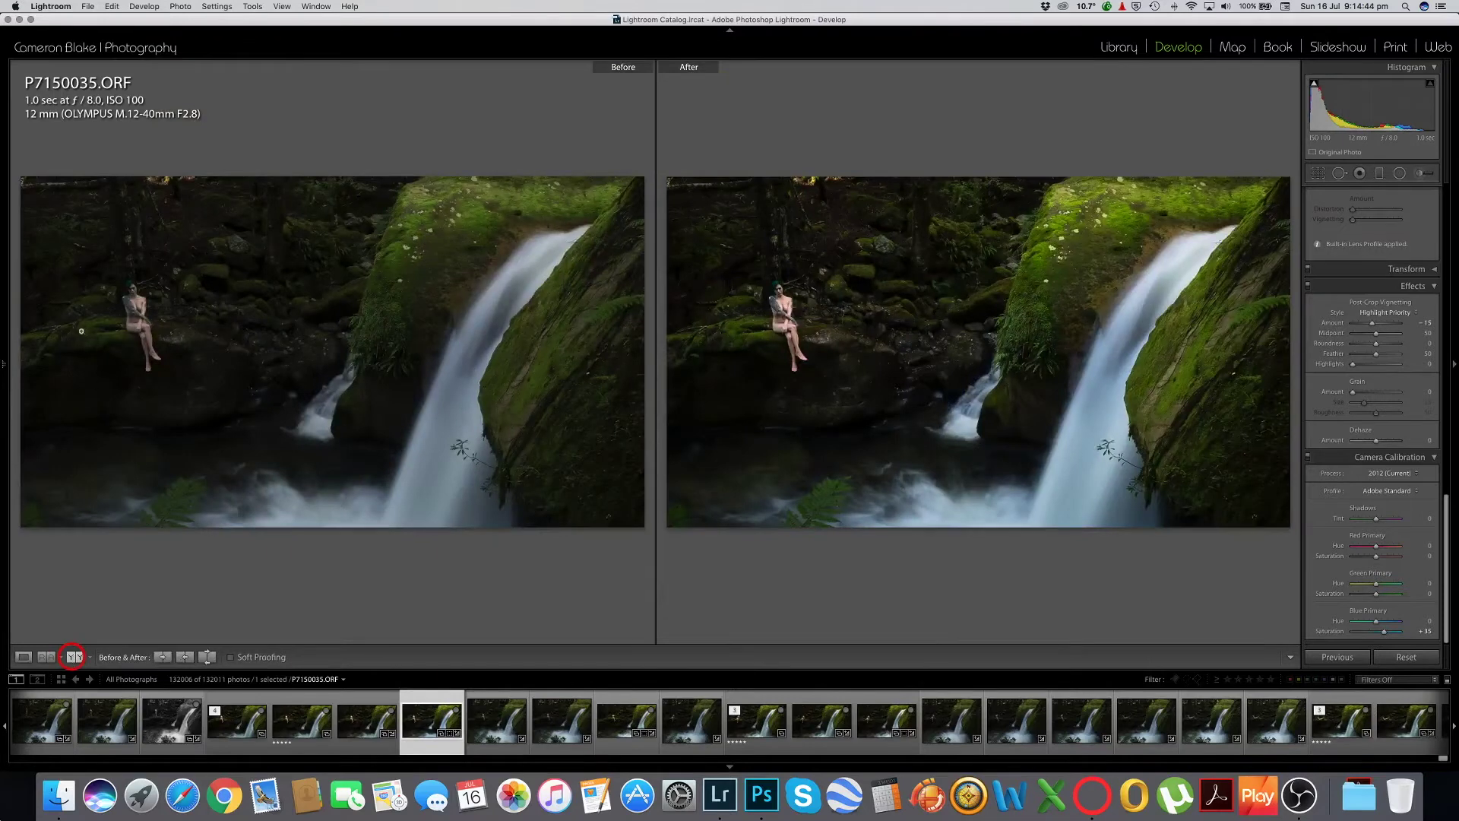
{"action": "left_click", "coordinate": [282, 752]}
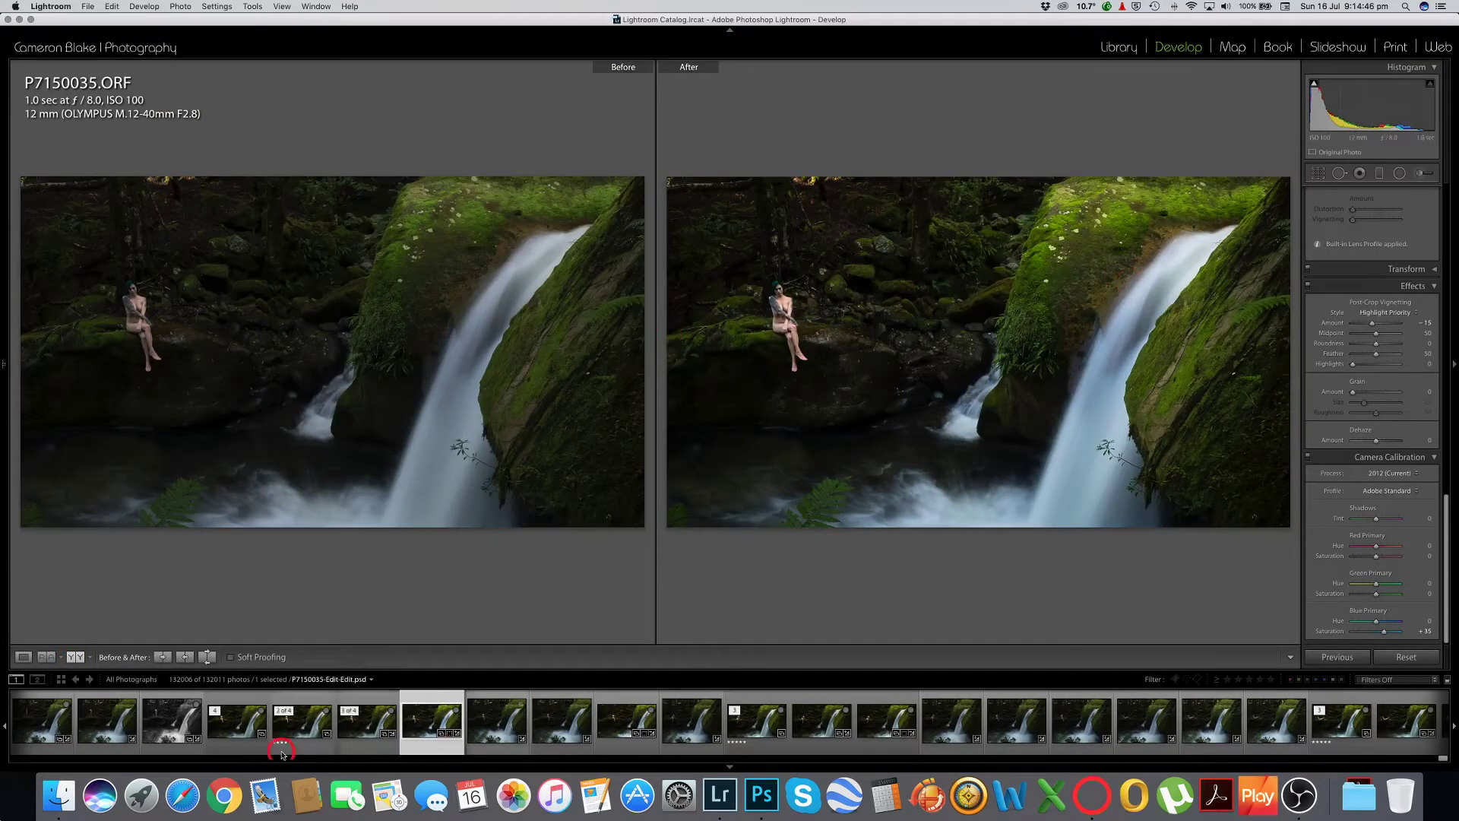
{"action": "left_click", "coordinate": [296, 734]}
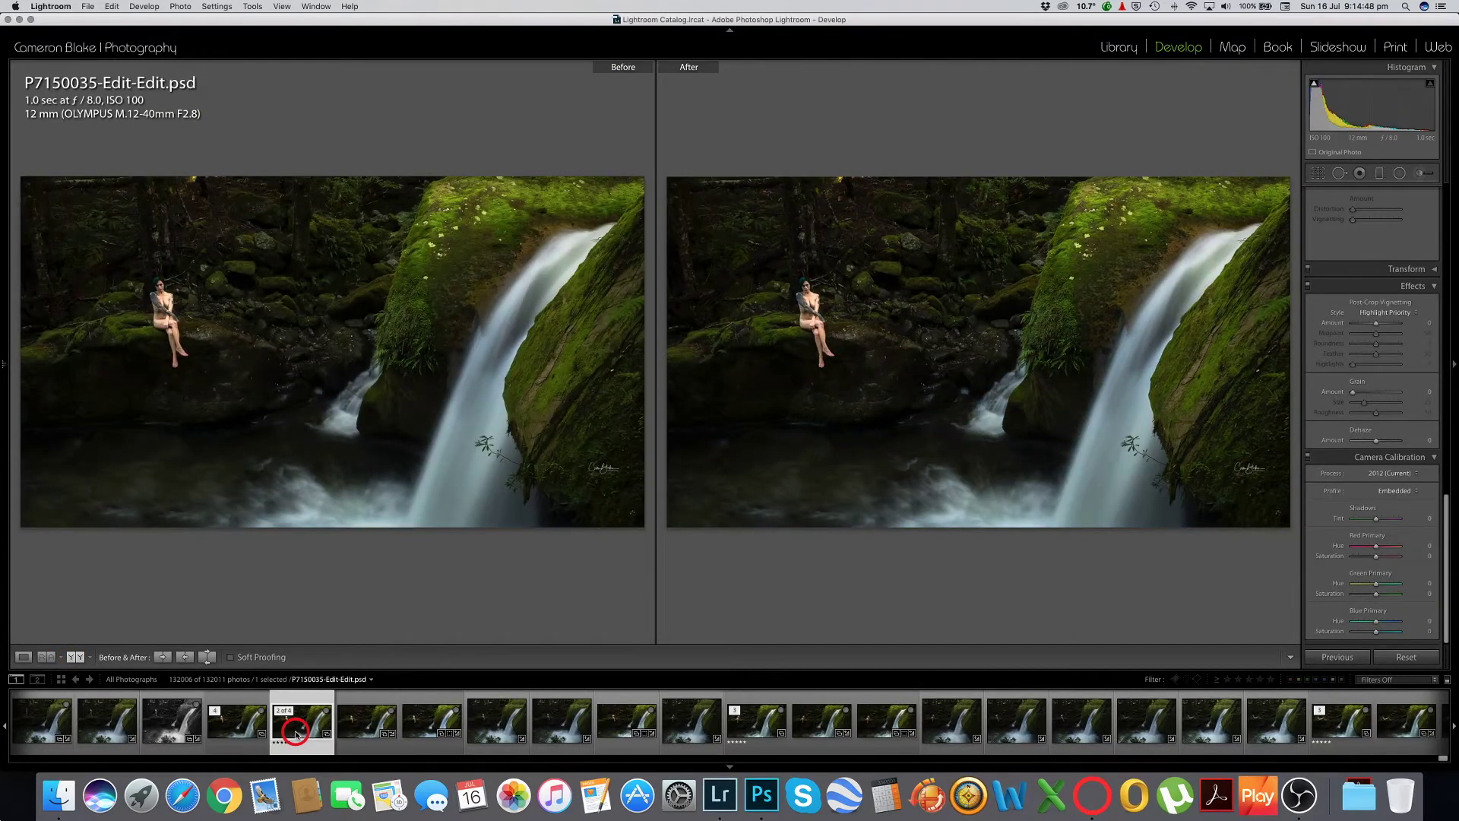
{"action": "left_click", "coordinate": [419, 730]}
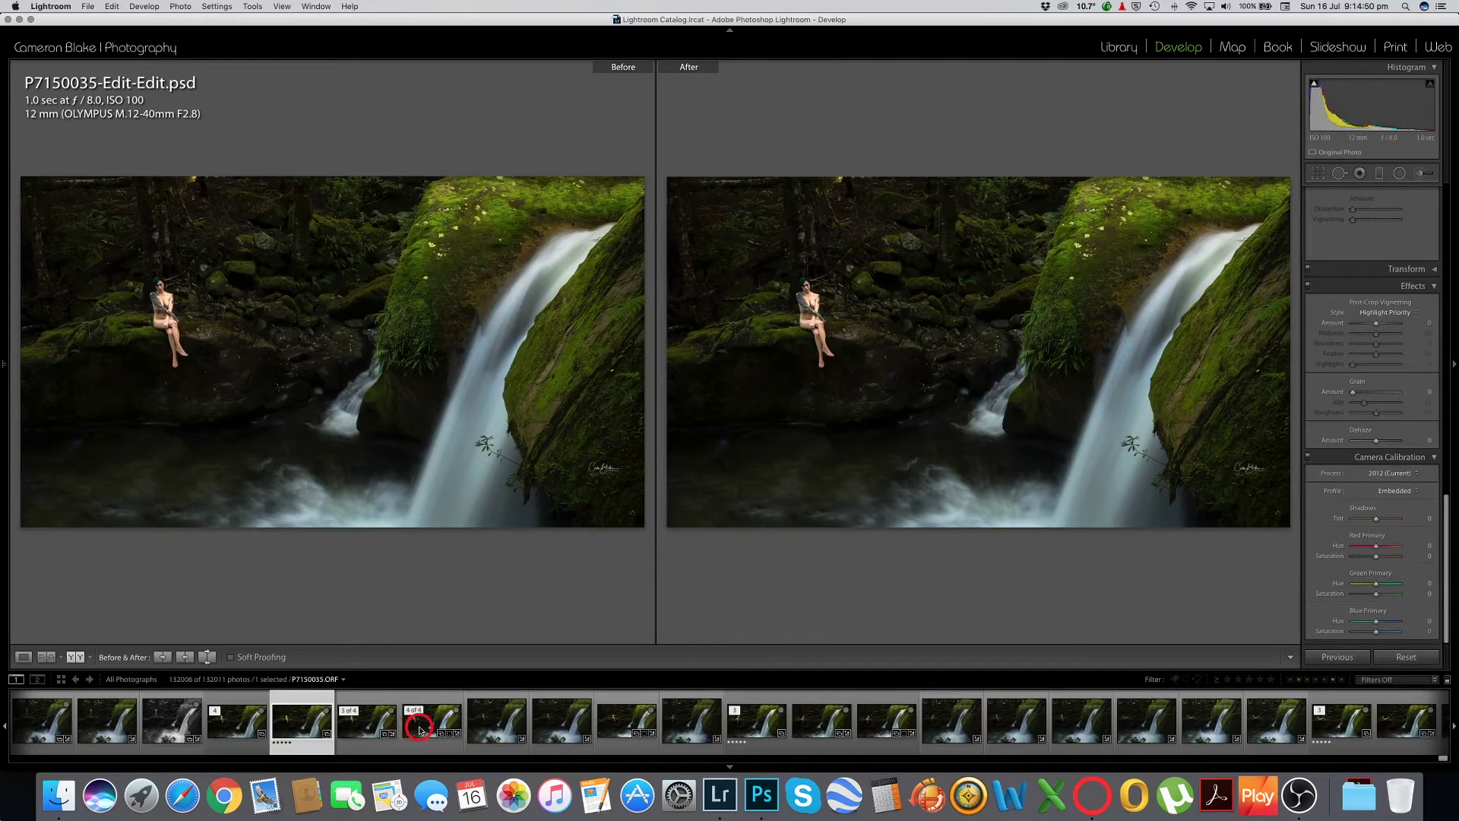
{"action": "left_click", "coordinate": [296, 729]}
{"action": "left_click", "coordinate": [422, 730]}
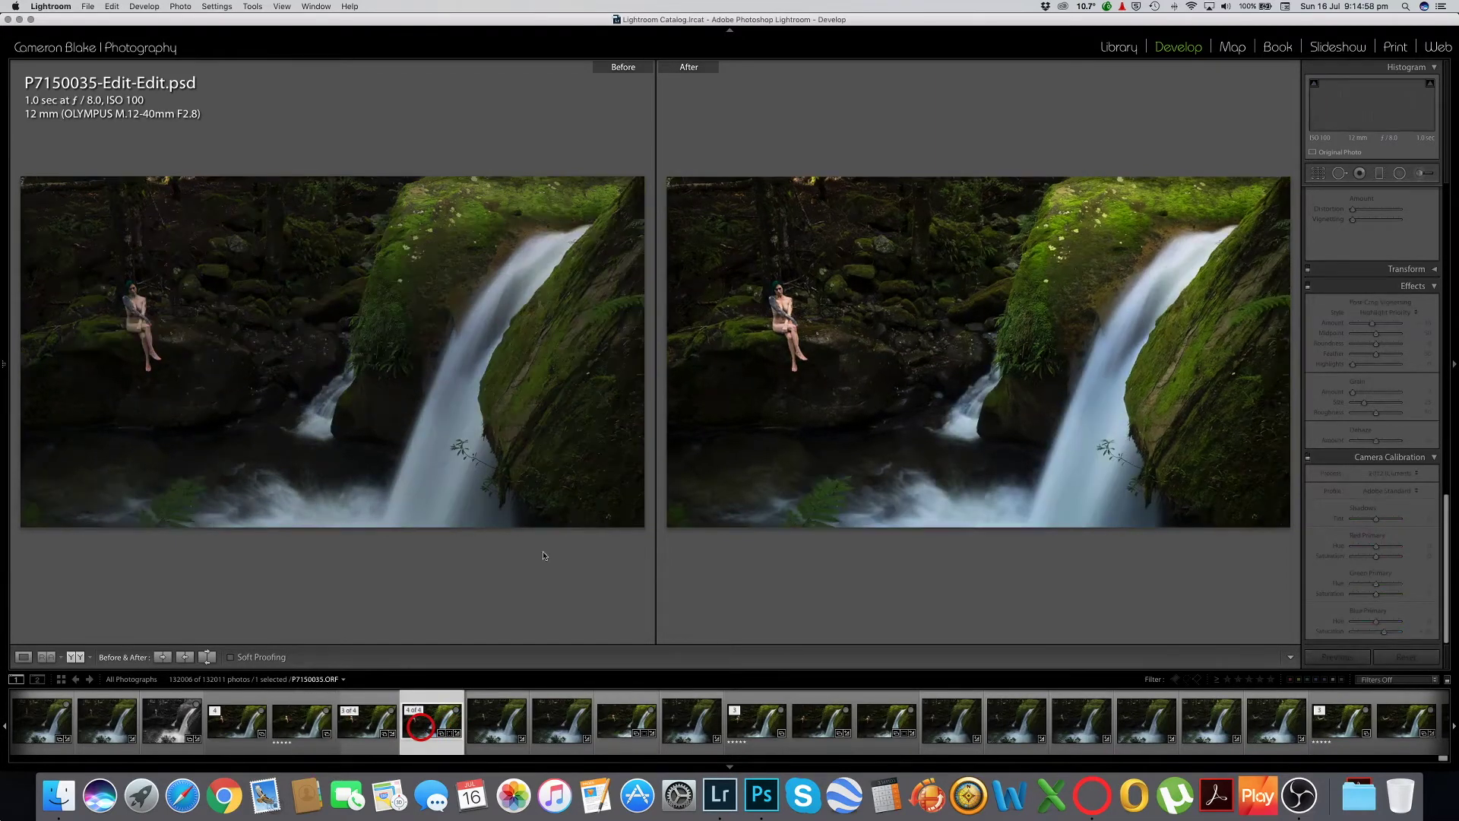
{"action": "left_click", "coordinate": [25, 661]}
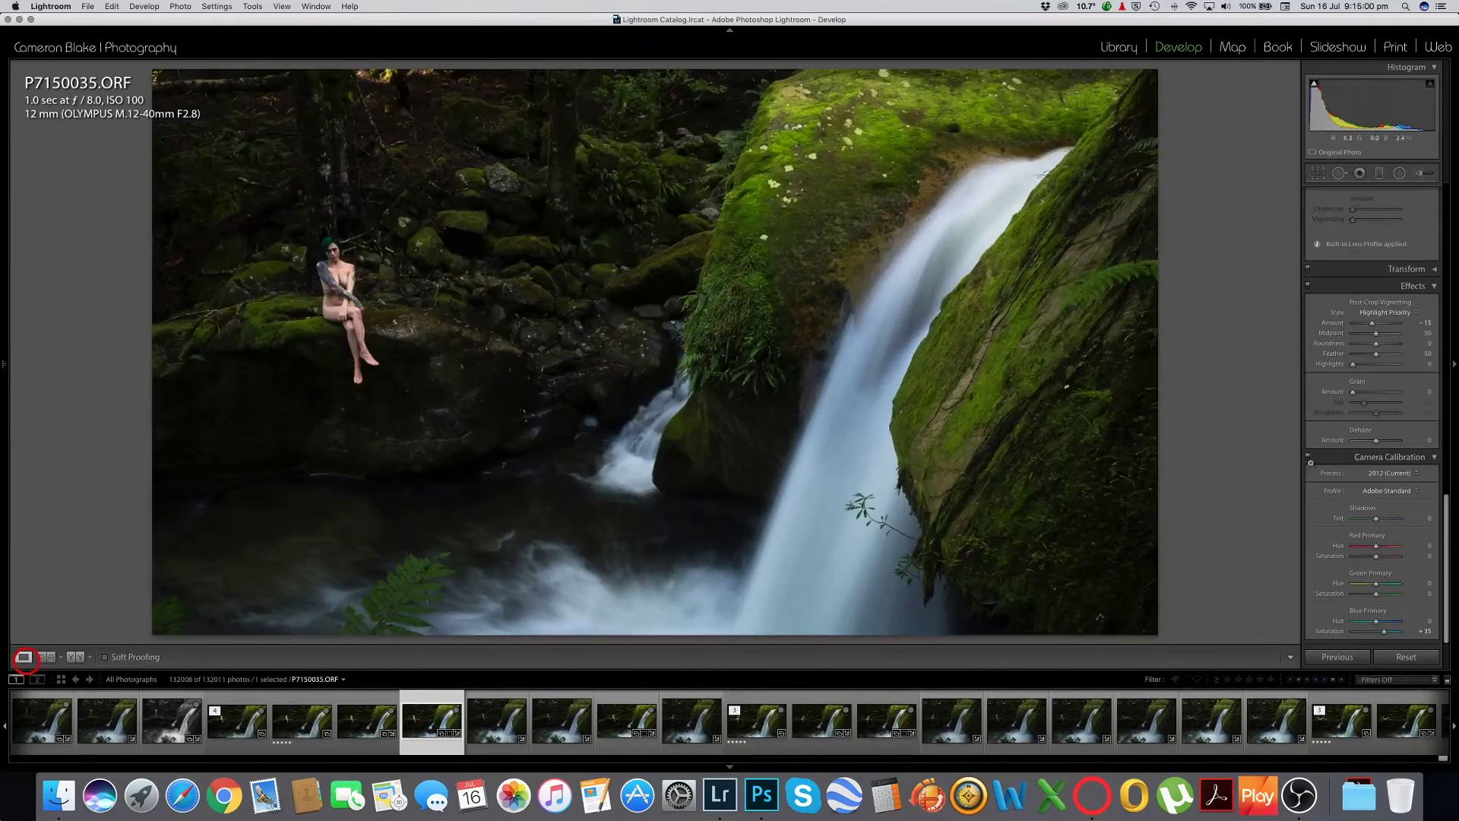
- Check the photo for clipped shadows and highlights, and lower the basic Highlights tone to -11
{"action": "scroll", "coordinate": [1415, 379], "scroll_direction": "up", "scroll_amount": 5}
{"action": "scroll", "coordinate": [1415, 379], "scroll_direction": "up", "scroll_amount": 10}
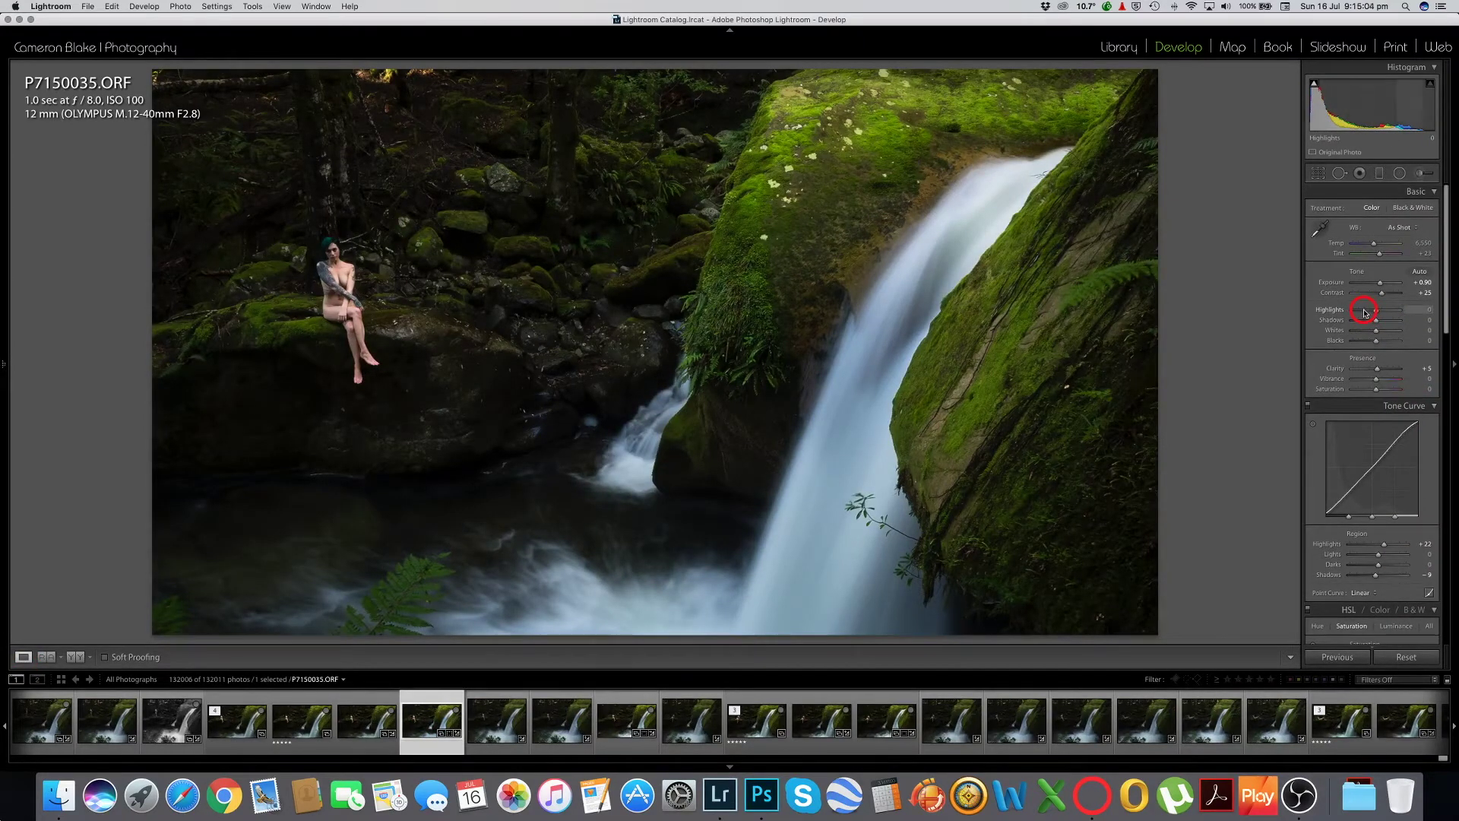
{"action": "left_click", "coordinate": [1430, 82]}
{"action": "mouse_move", "coordinate": [1316, 86]}
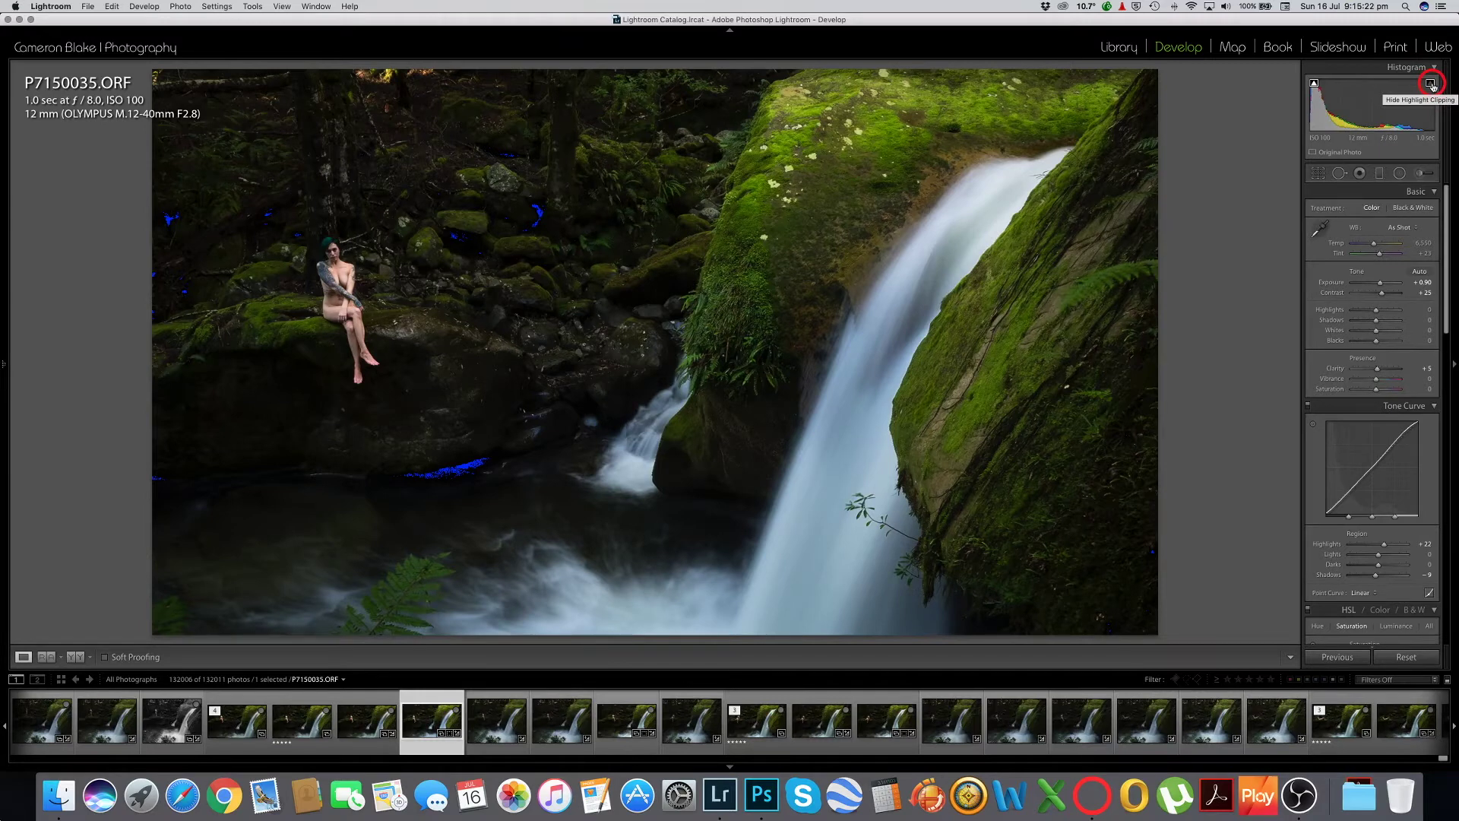
{"action": "left_click", "coordinate": [1314, 84]}
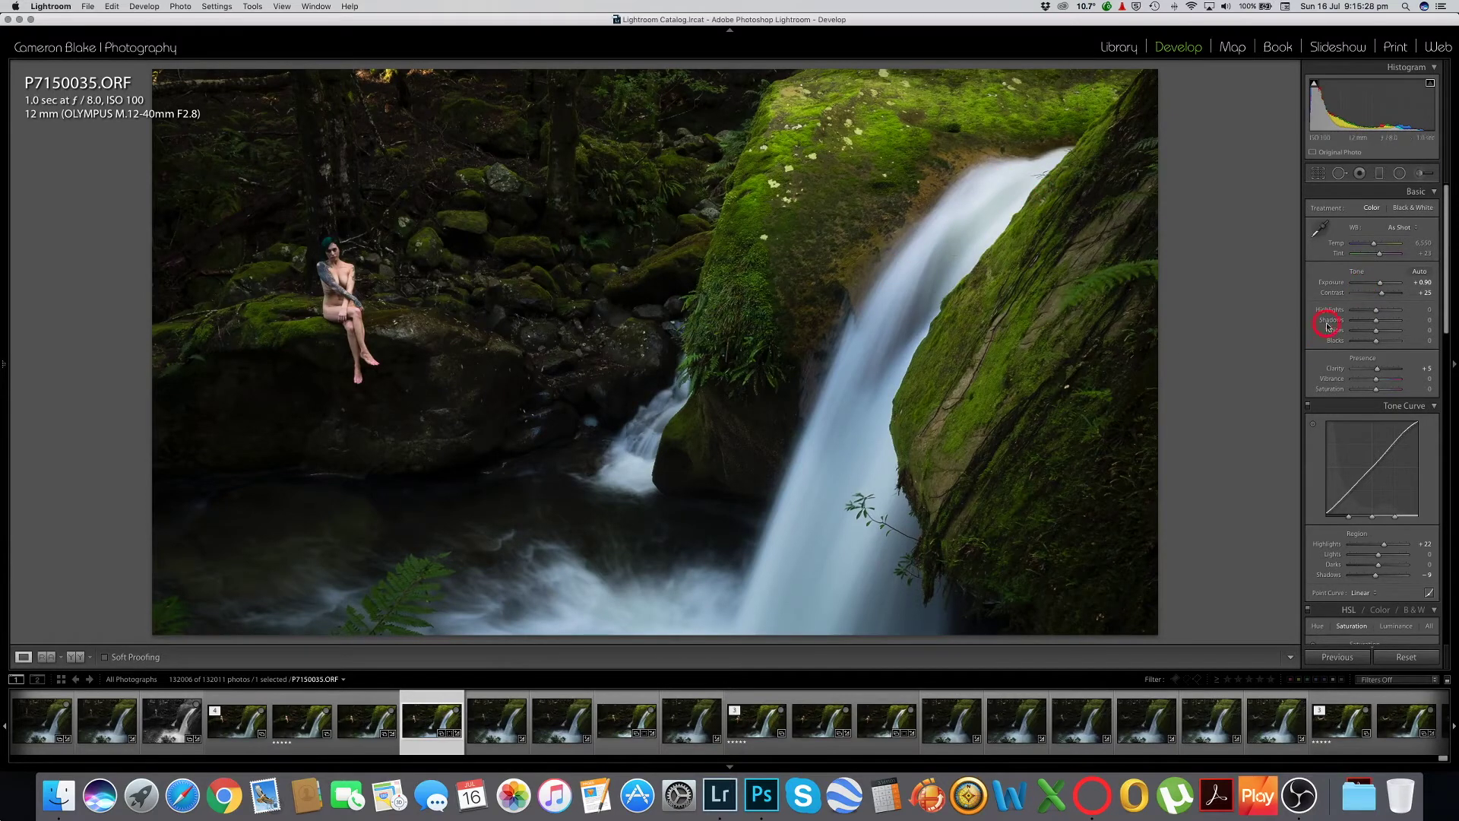
{"action": "left_click", "coordinate": [1365, 311]}
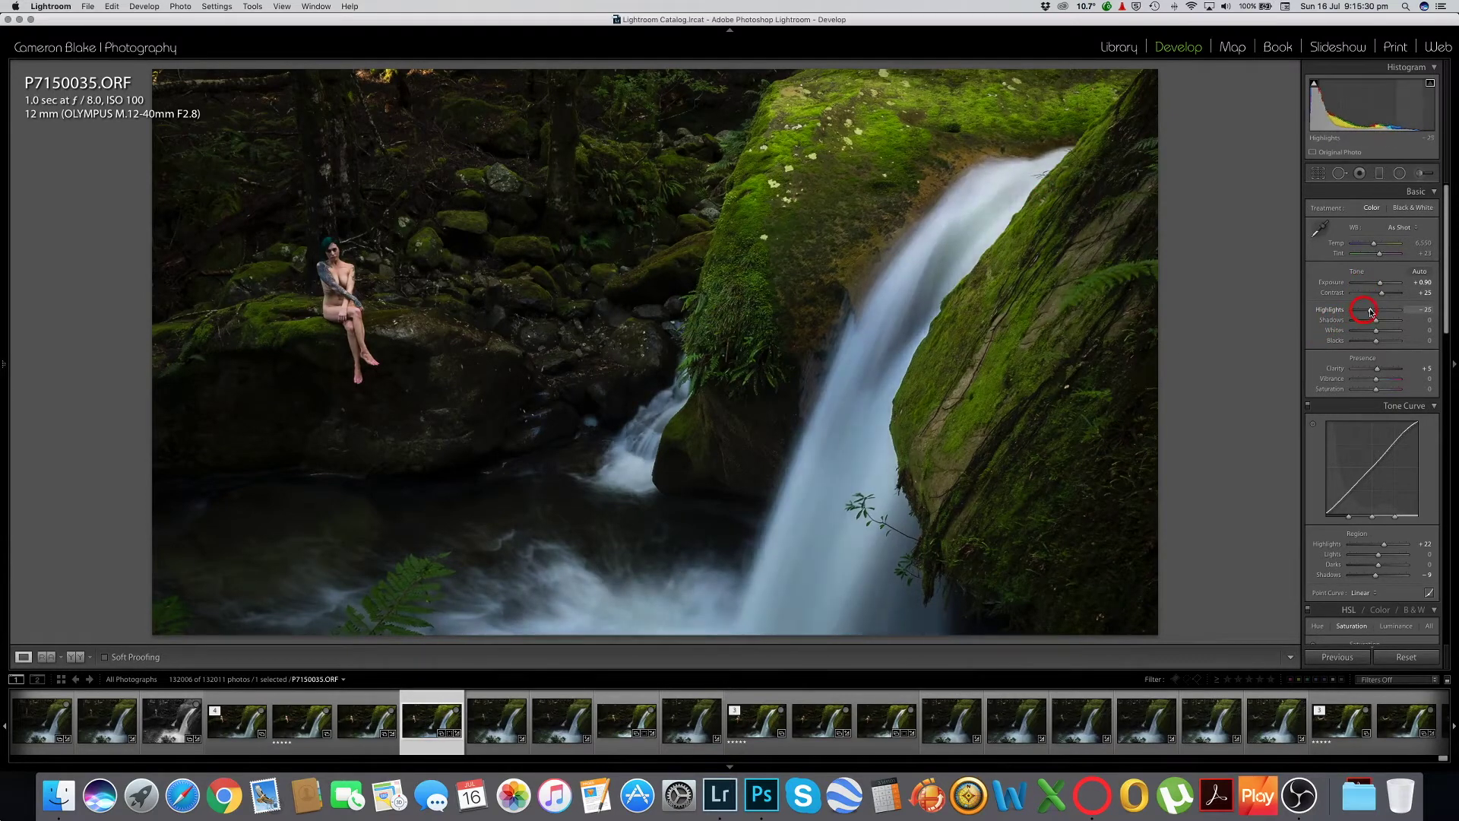
{"action": "left_click_drag", "start_coordinate": [1373, 311], "coordinate": [1373, 312]}
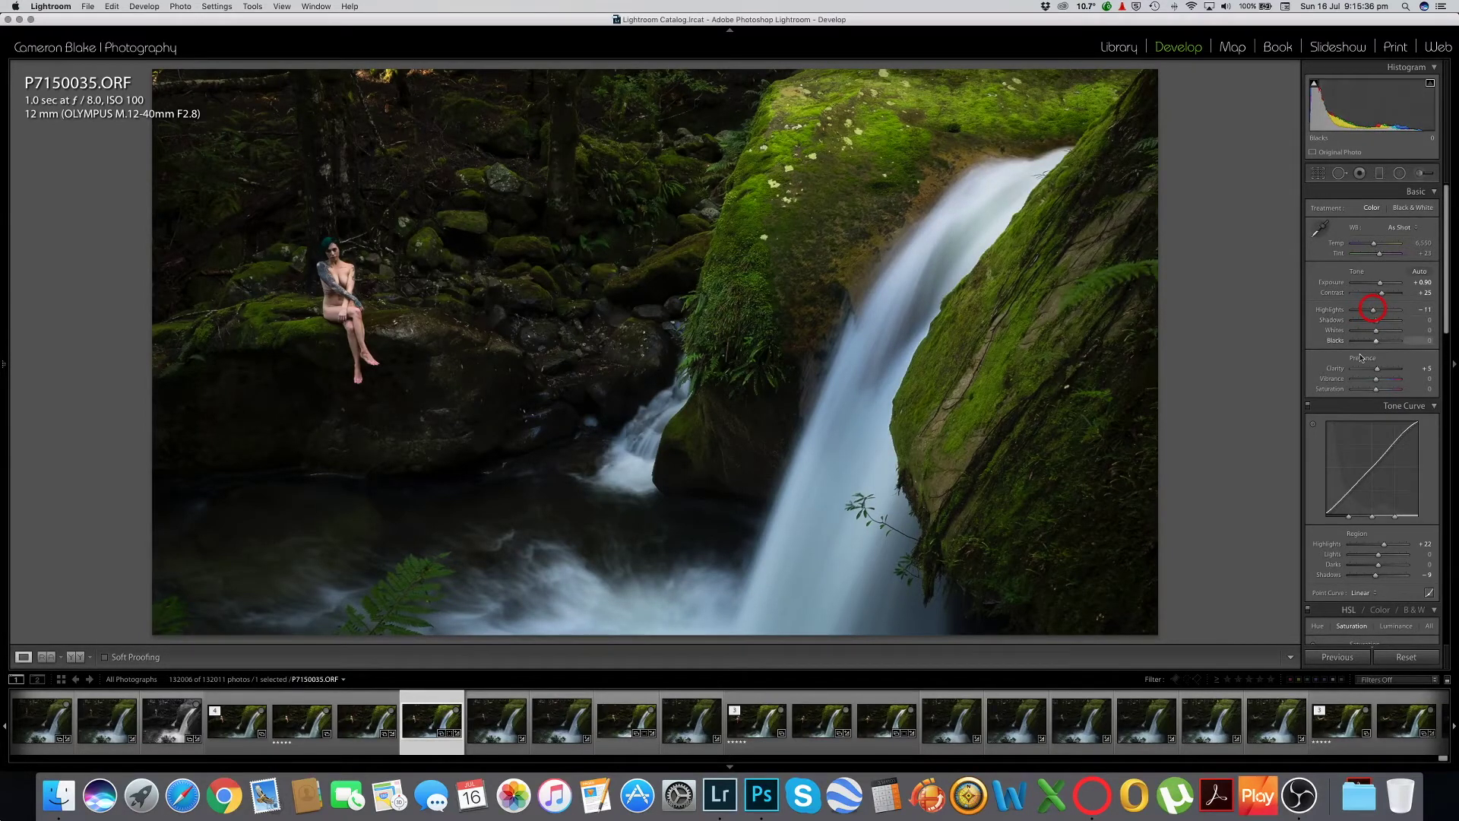
- Raise the photo's overall exposure to +1.10 and review the existing 16 x 9 crop framing
{"action": "scroll", "coordinate": [1376, 369], "scroll_direction": "down", "scroll_amount": 1}
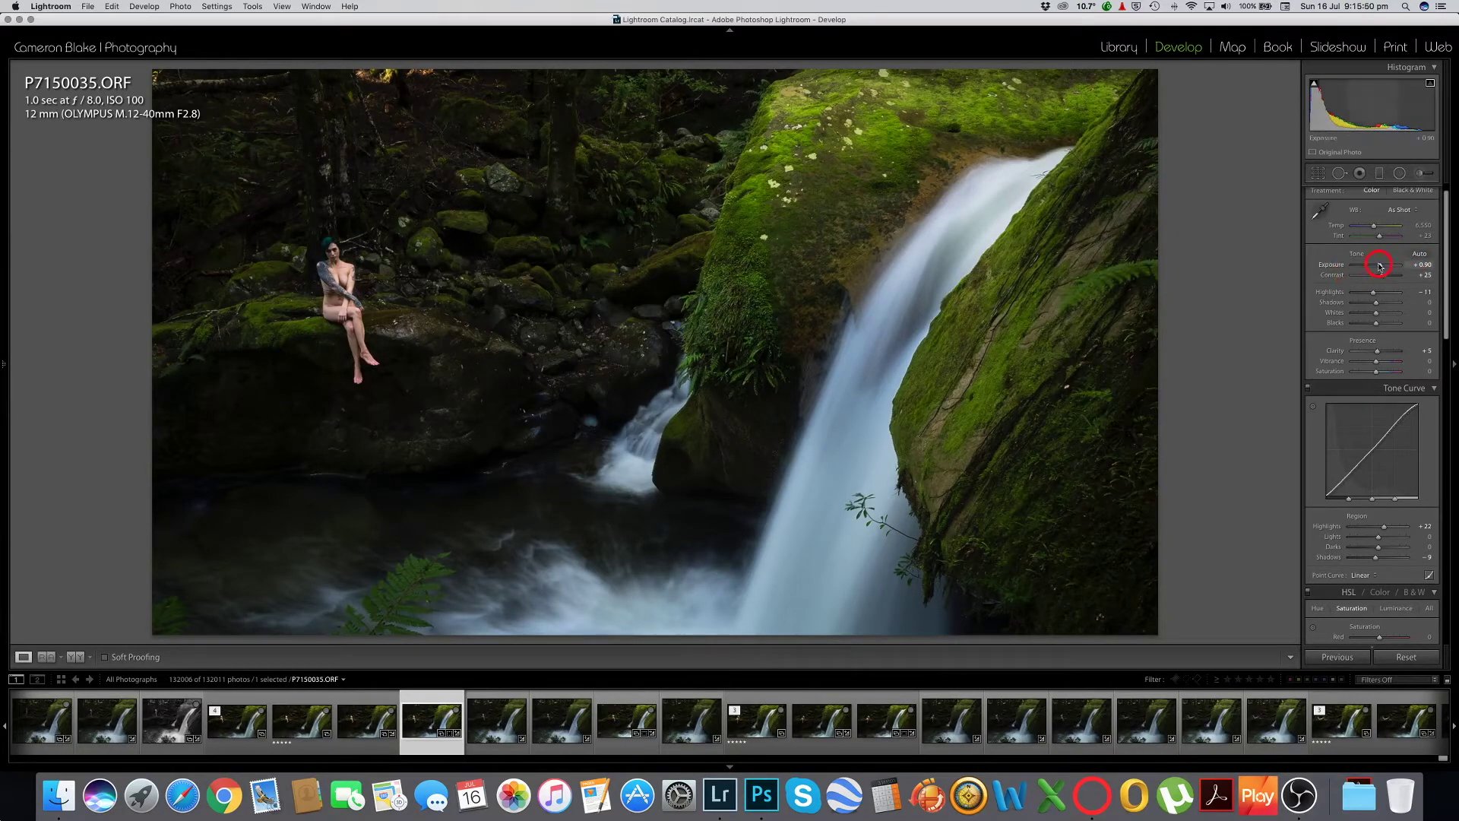
{"action": "left_click_drag", "start_coordinate": [1381, 265], "coordinate": [1382, 265]}
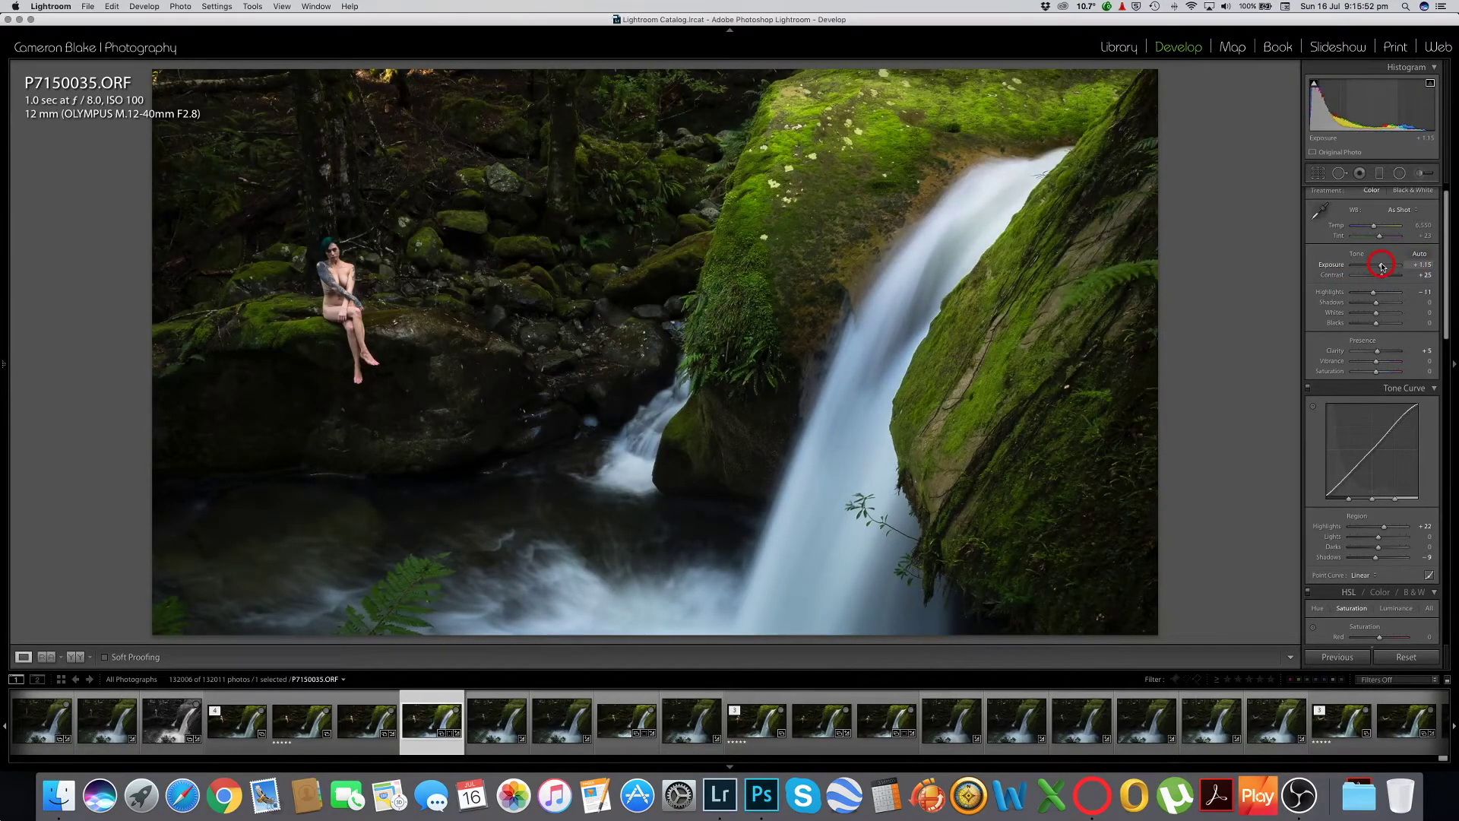
{"action": "left_click_drag", "start_coordinate": [1381, 265], "coordinate": [1381, 265]}
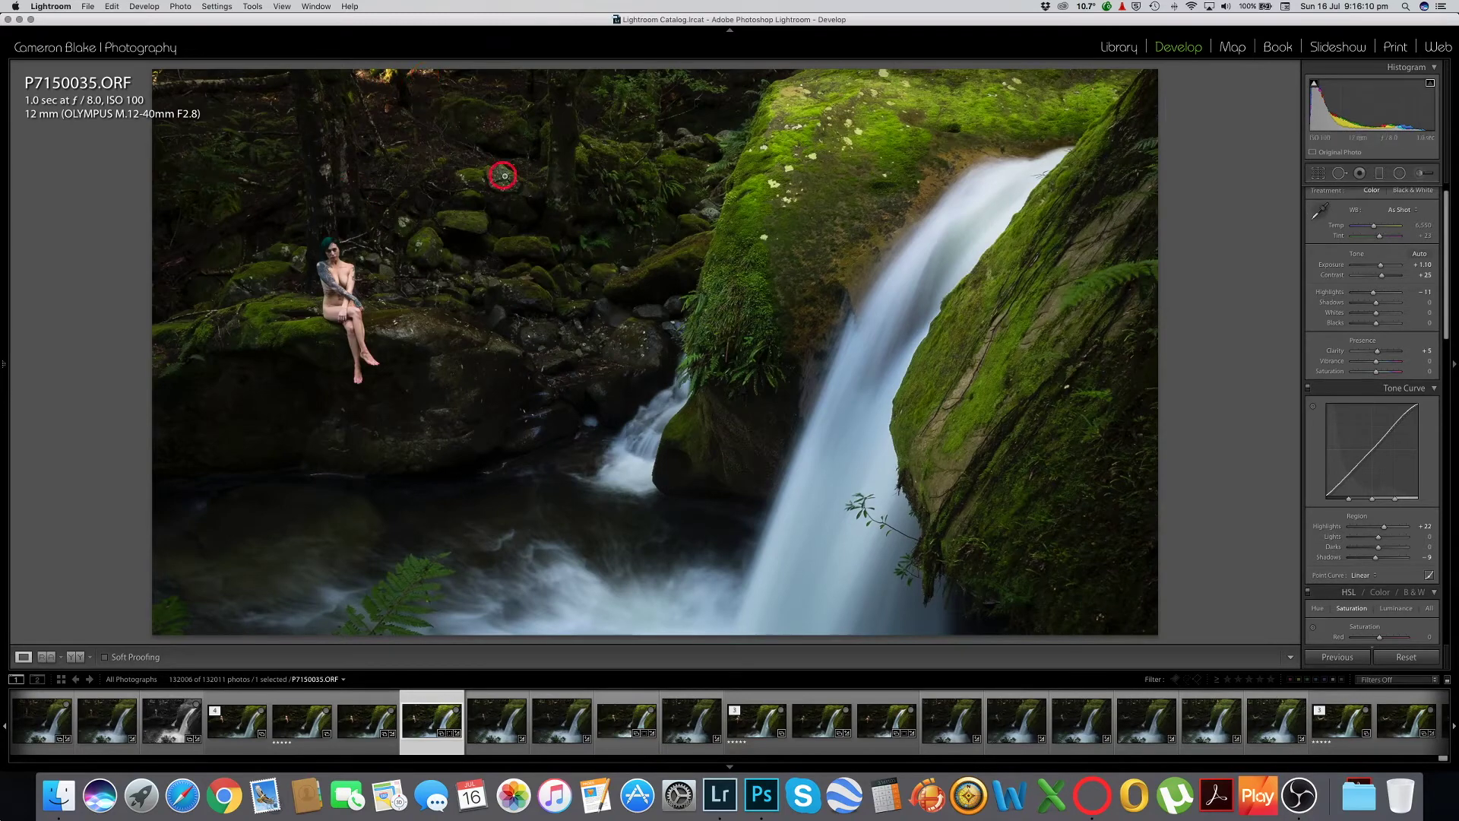
{"action": "left_click", "coordinate": [1325, 173]}
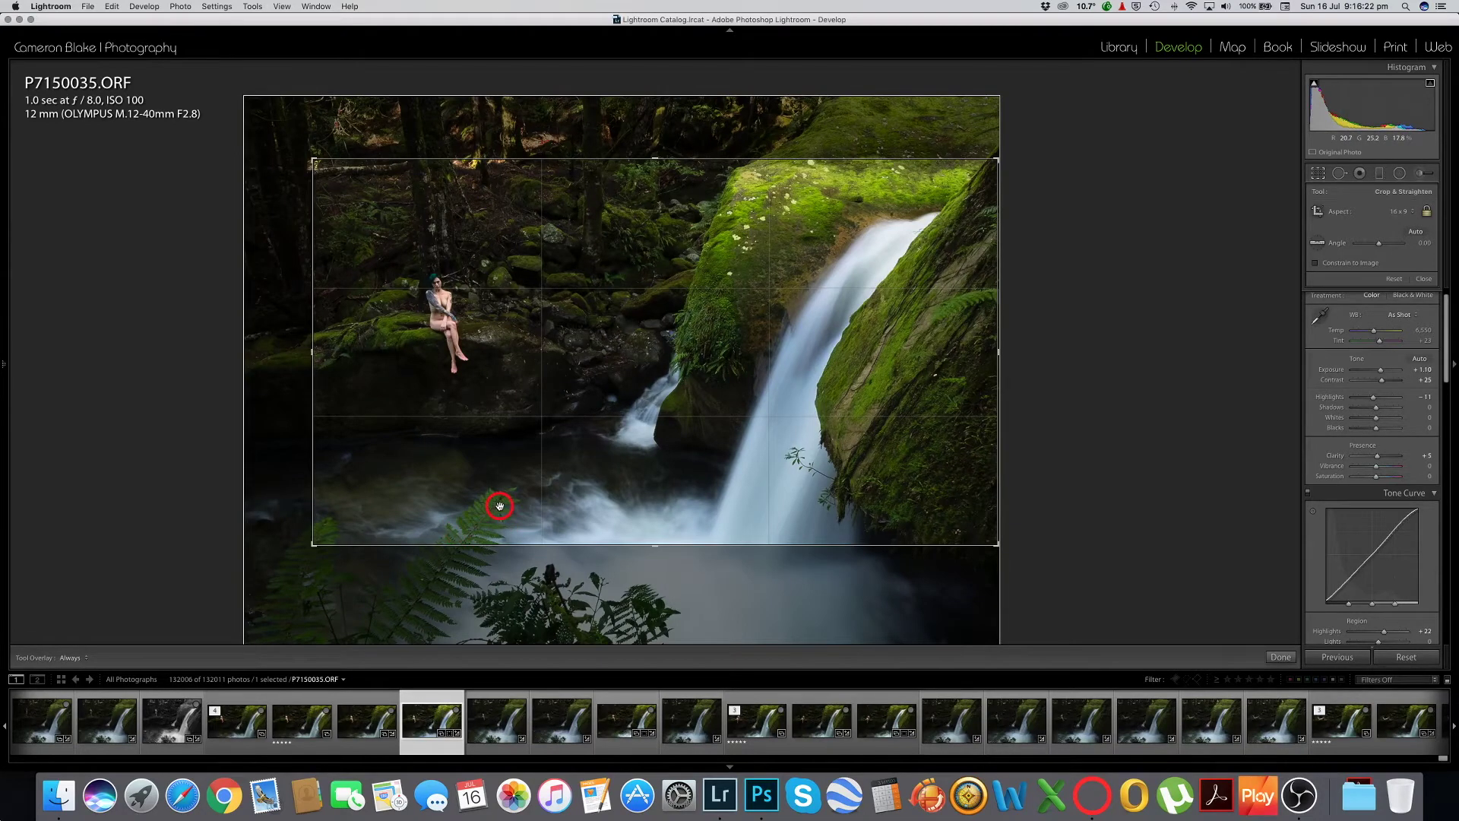
{"action": "left_click", "coordinate": [1289, 658]}
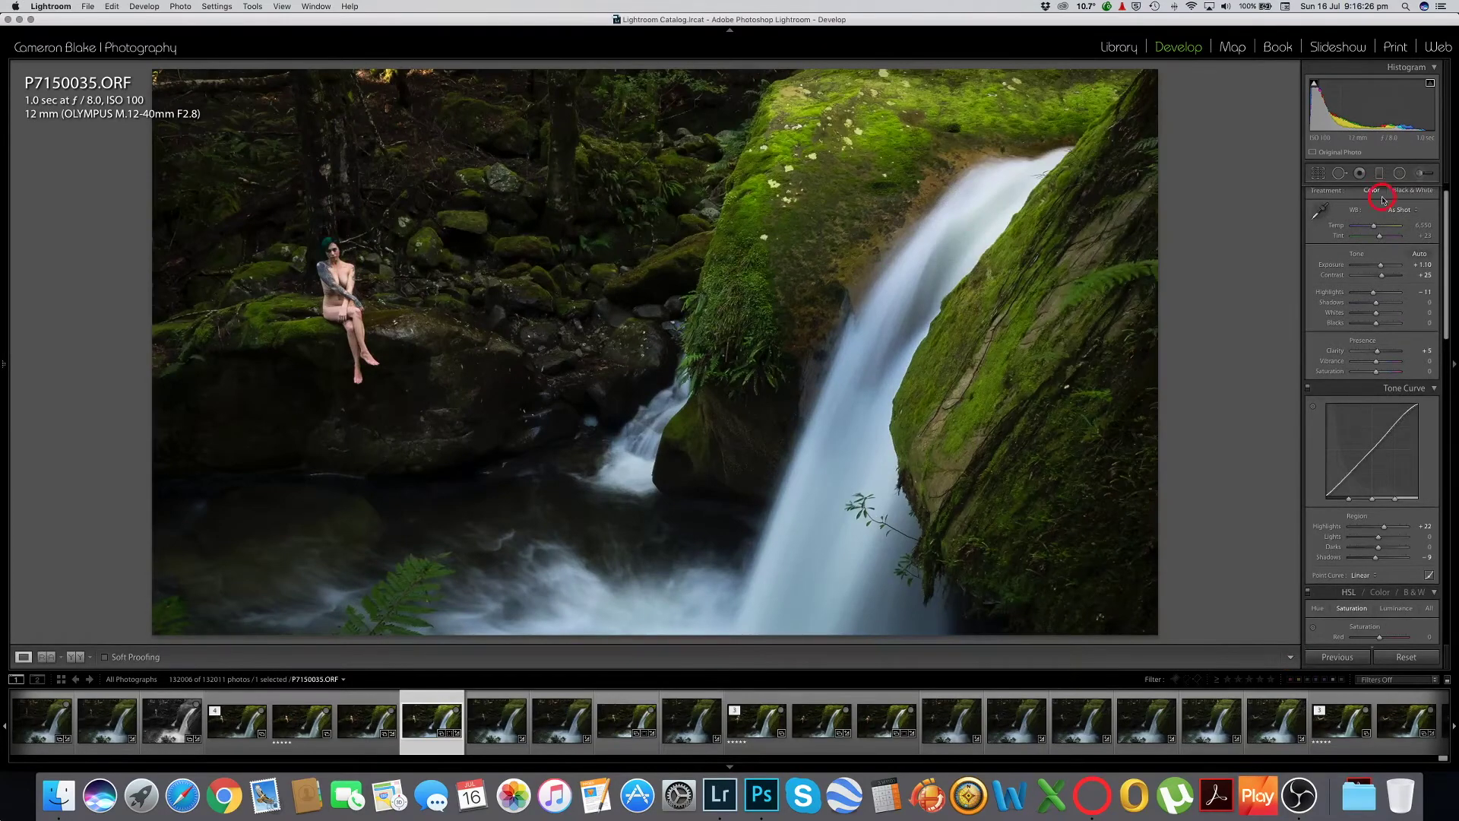
- Zoom in on the woman seated on the rock and activate the Adjustment Brush with its mask overlay shown
{"action": "left_click", "coordinate": [340, 271]}
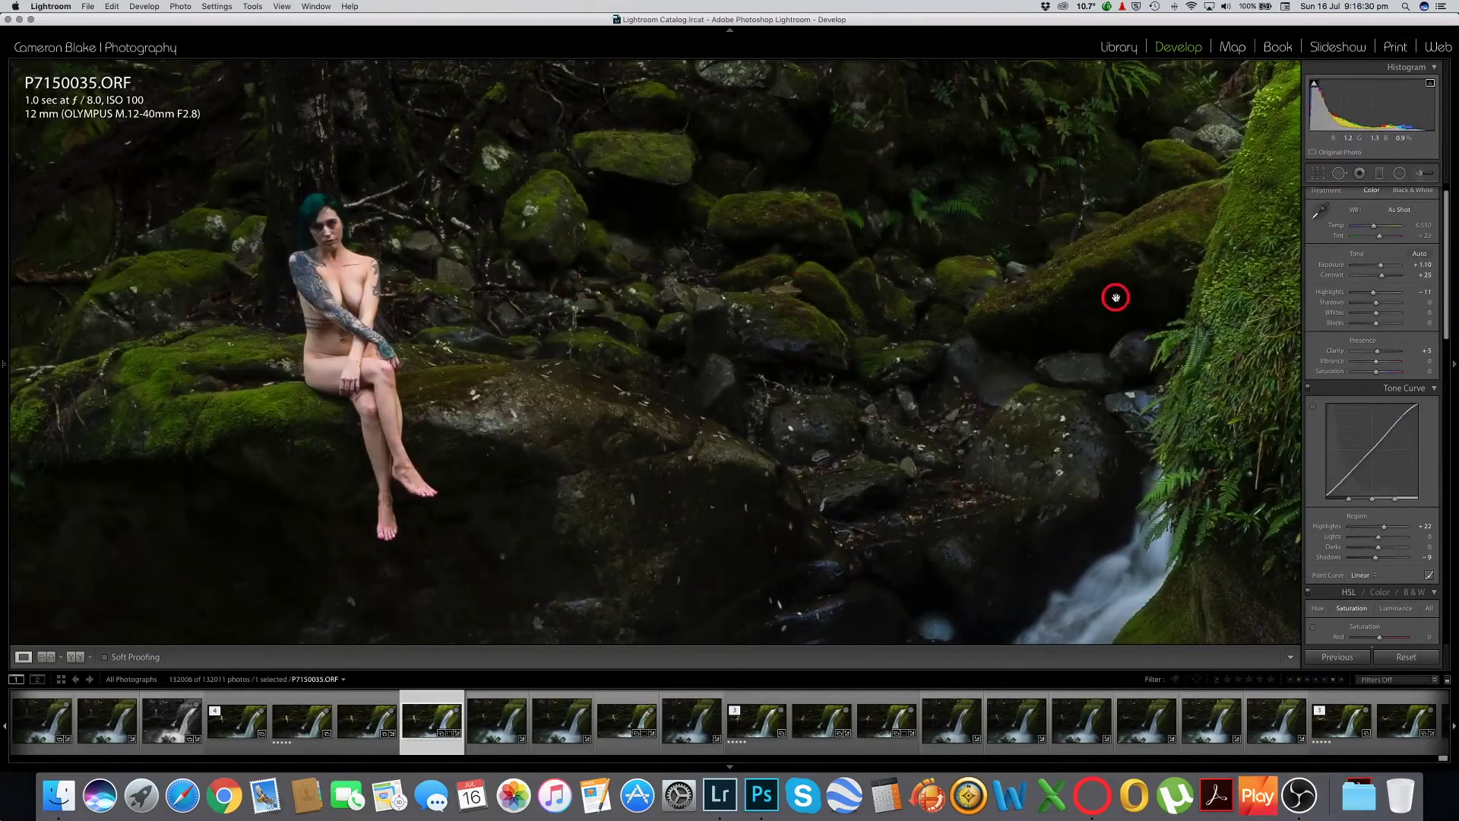
{"action": "left_click", "coordinate": [1421, 174]}
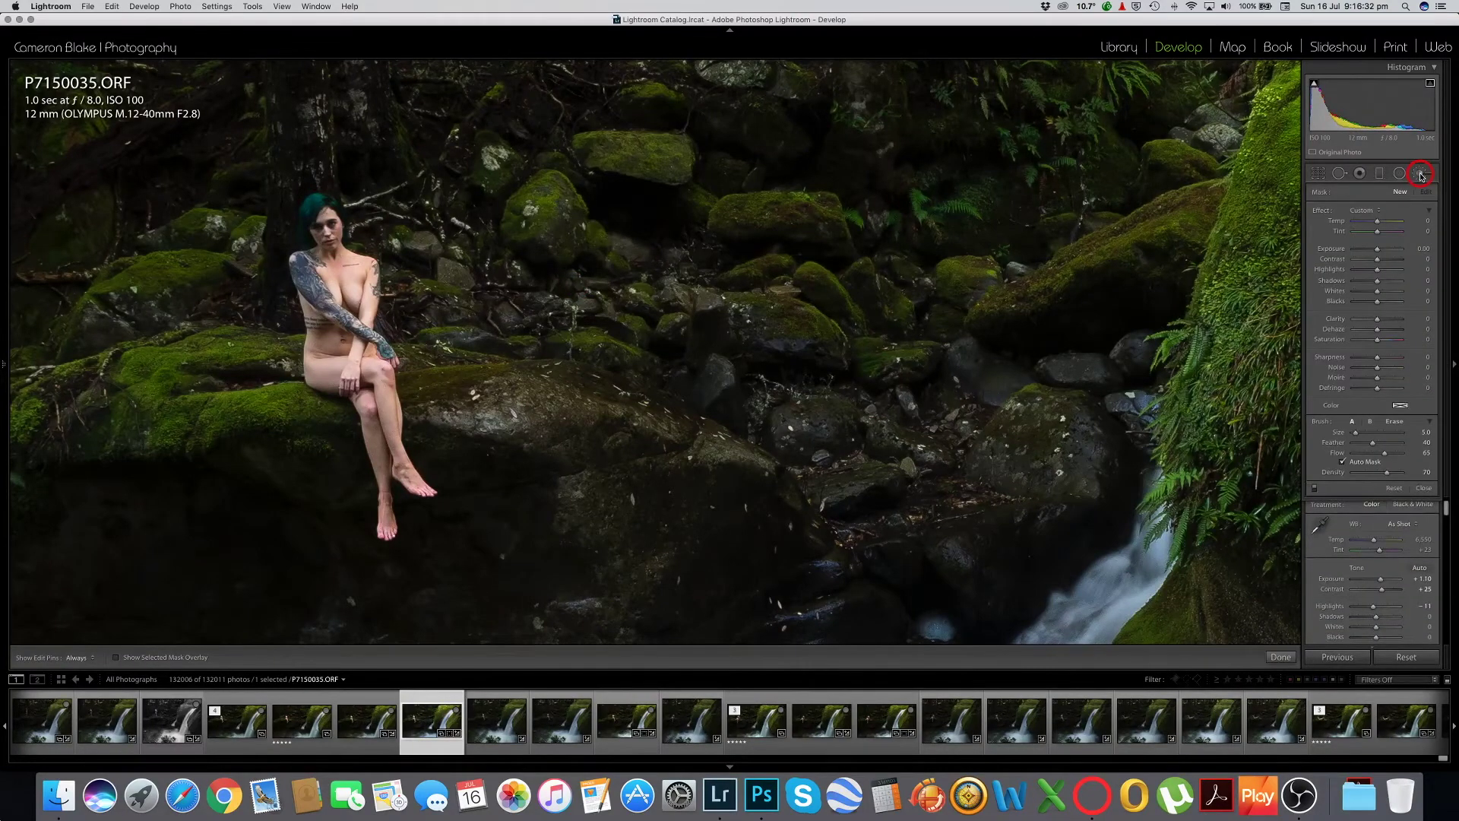
{"action": "left_click", "coordinate": [1421, 173]}
{"action": "left_click", "coordinate": [1418, 168]}
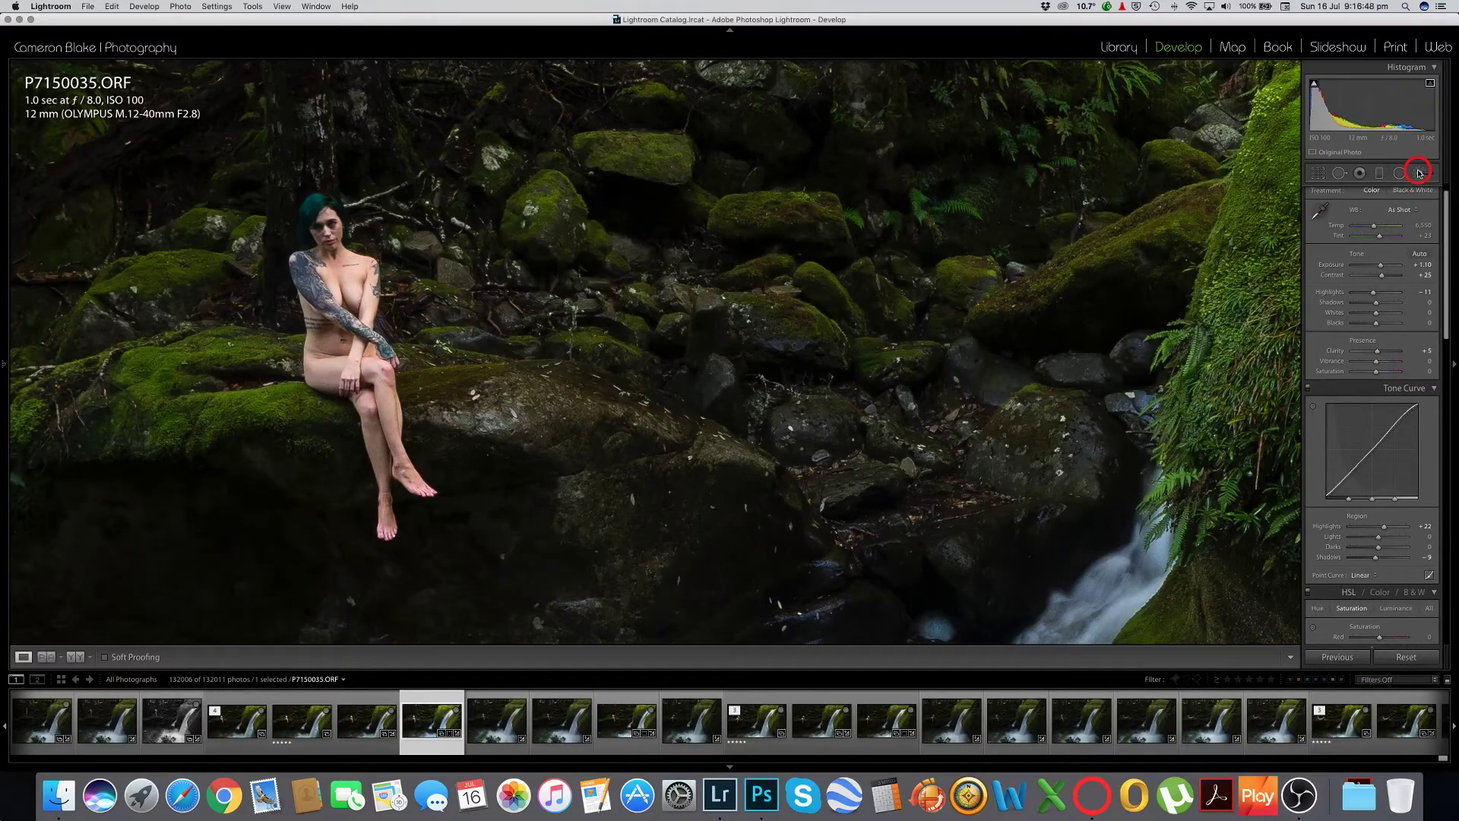
{"action": "left_click", "coordinate": [1421, 175]}
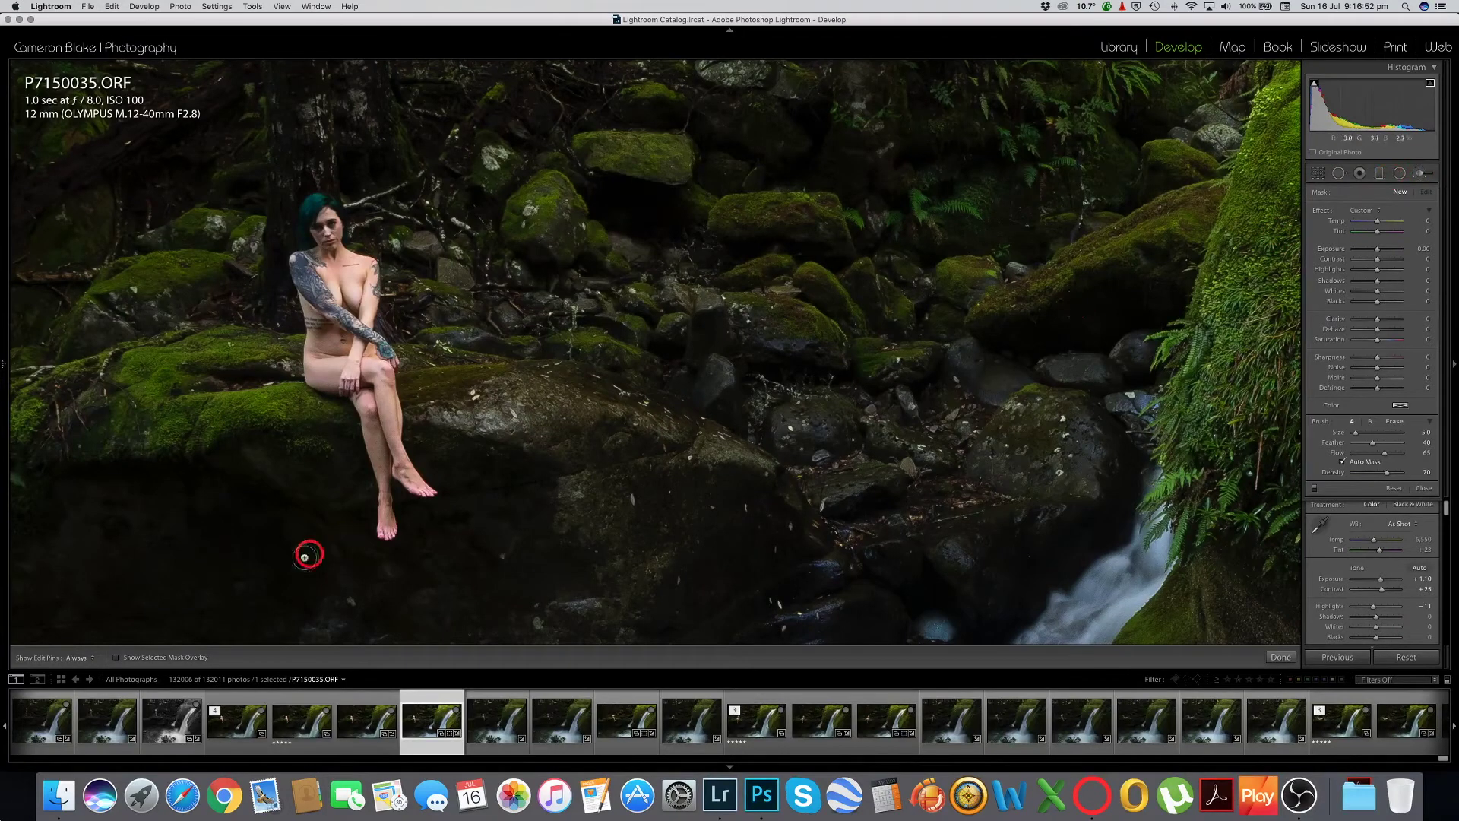
{"action": "left_click", "coordinate": [150, 657]}
{"action": "left_click", "coordinate": [162, 655]}
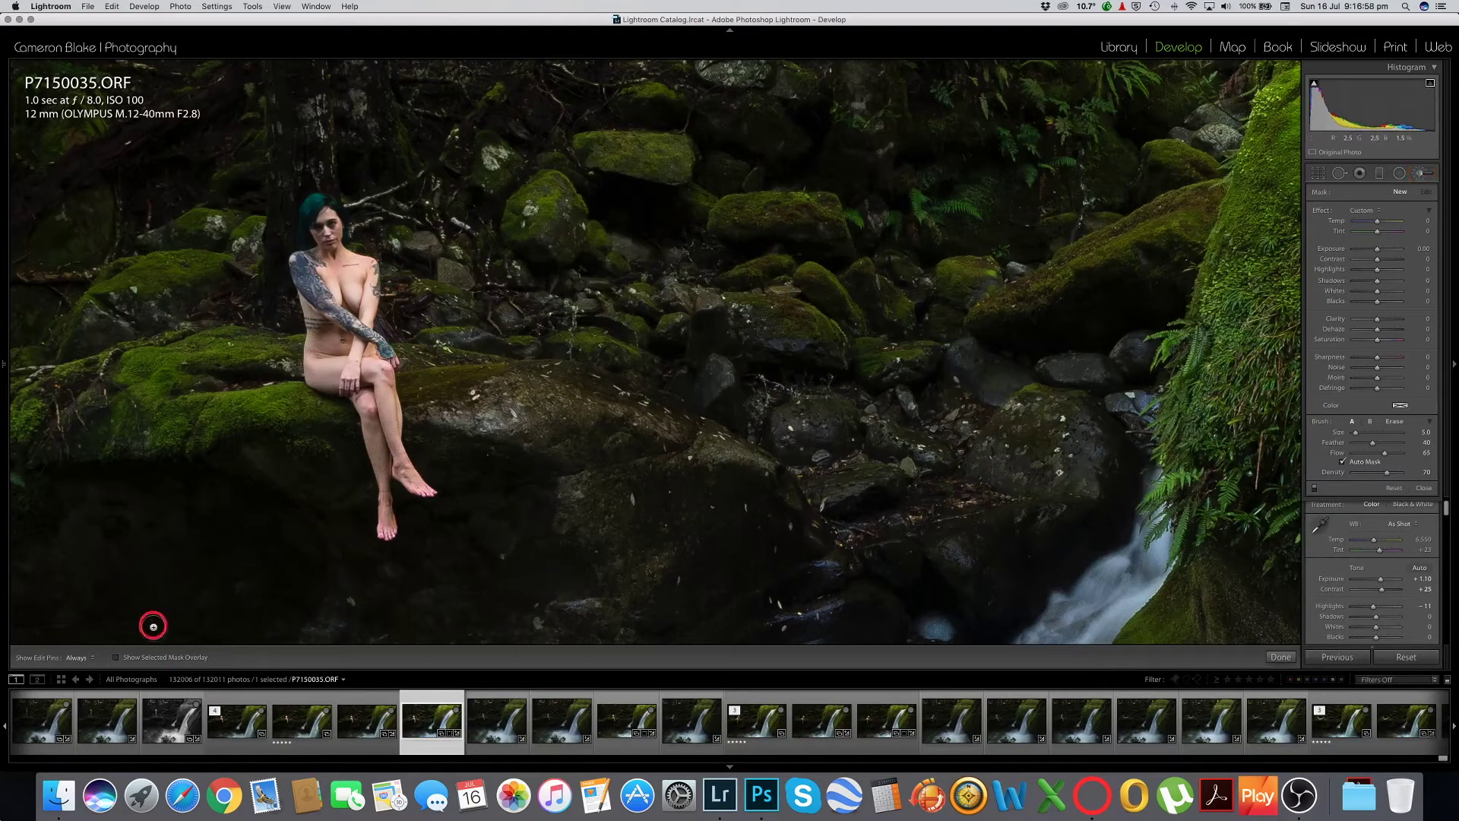
{"action": "left_click", "coordinate": [134, 658]}
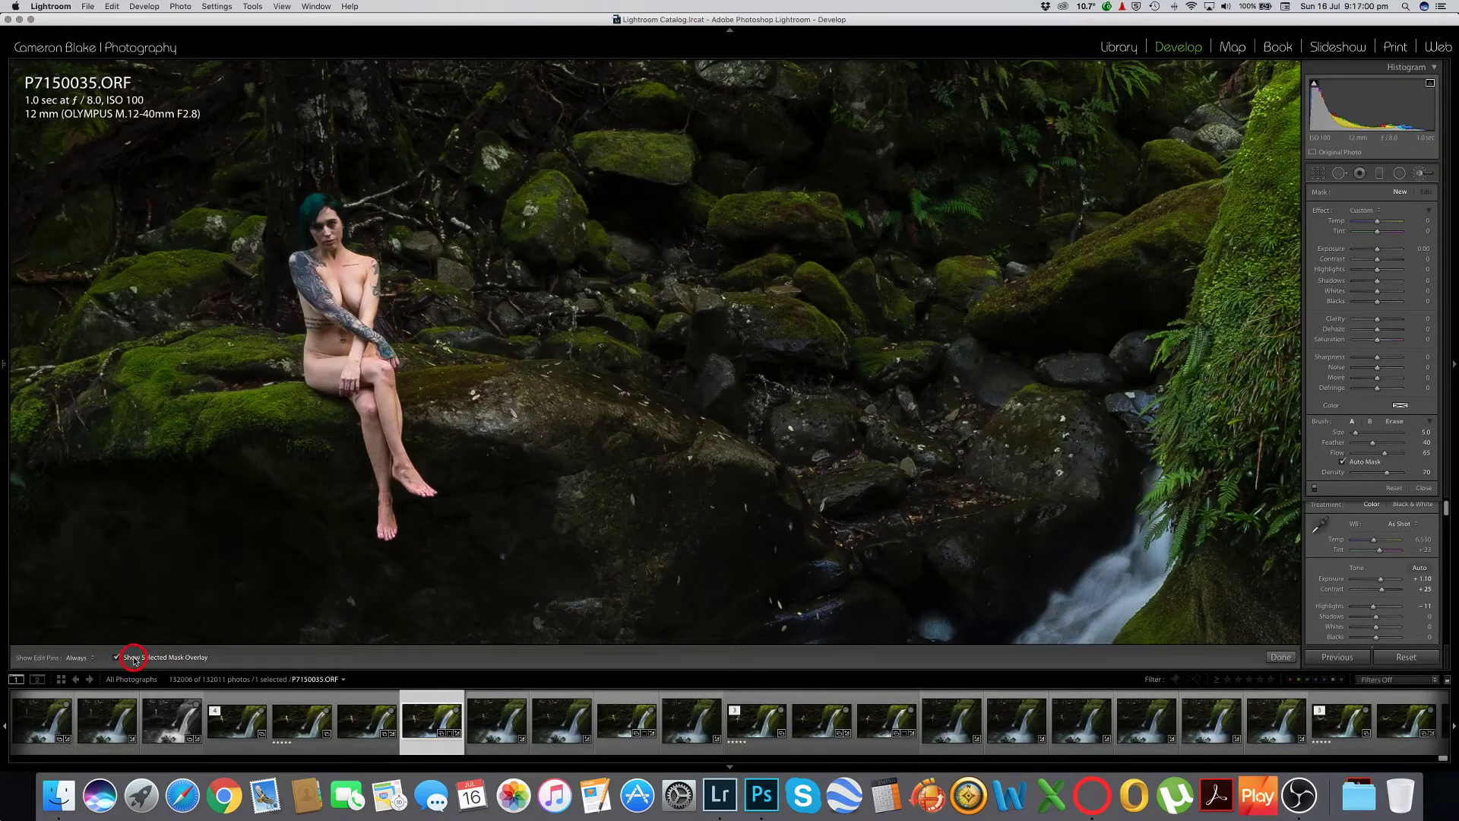
- Paint an auto-masked brush adjustment over the woman's face, arms, torso and legs with the edit pins hidden
{"action": "key", "text": "h"}
{"action": "left_click_drag", "start_coordinate": [314, 328], "coordinate": [318, 360]}
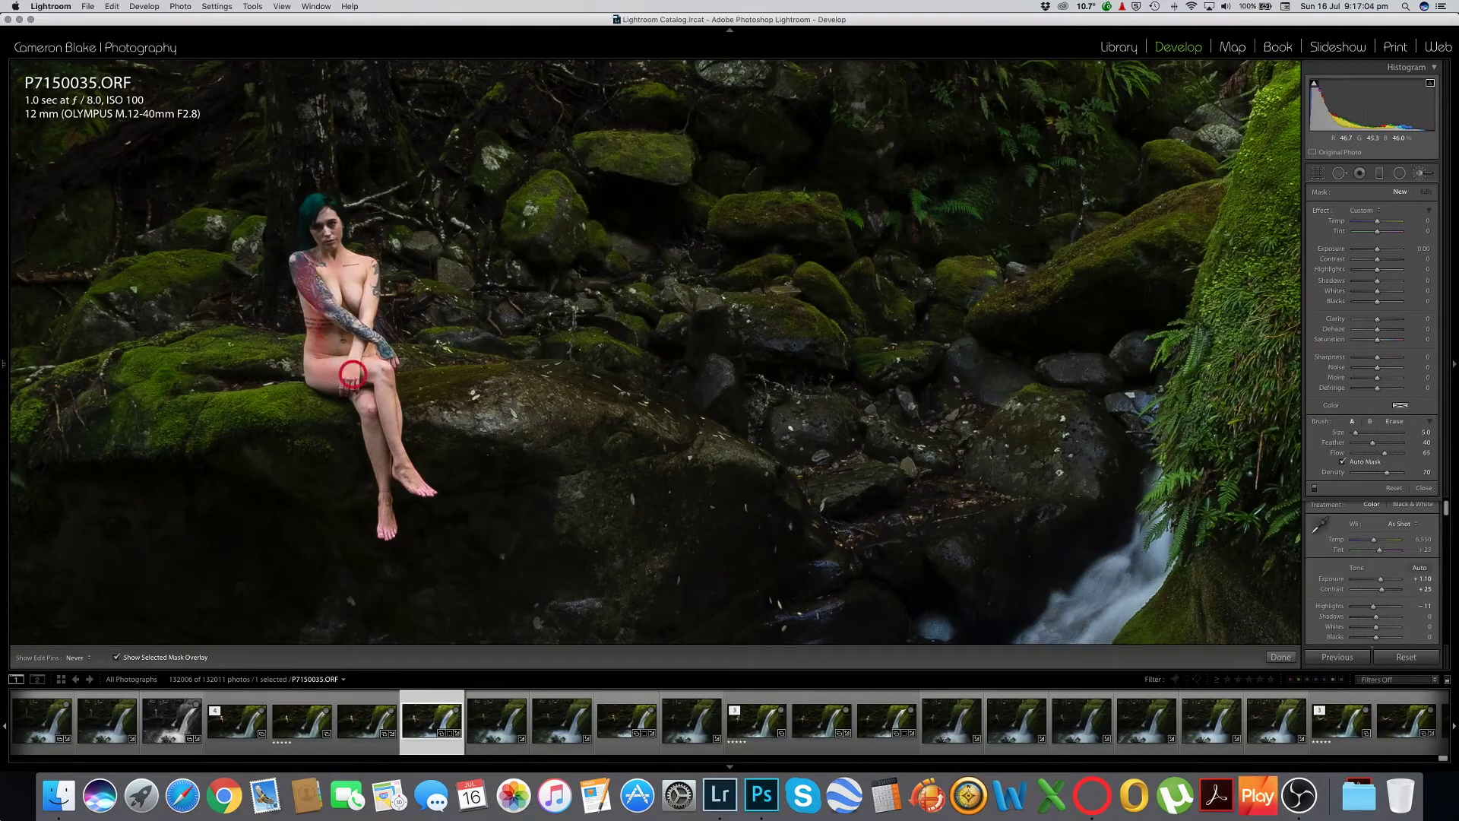
{"action": "left_click_drag", "start_coordinate": [326, 230], "coordinate": [326, 220]}
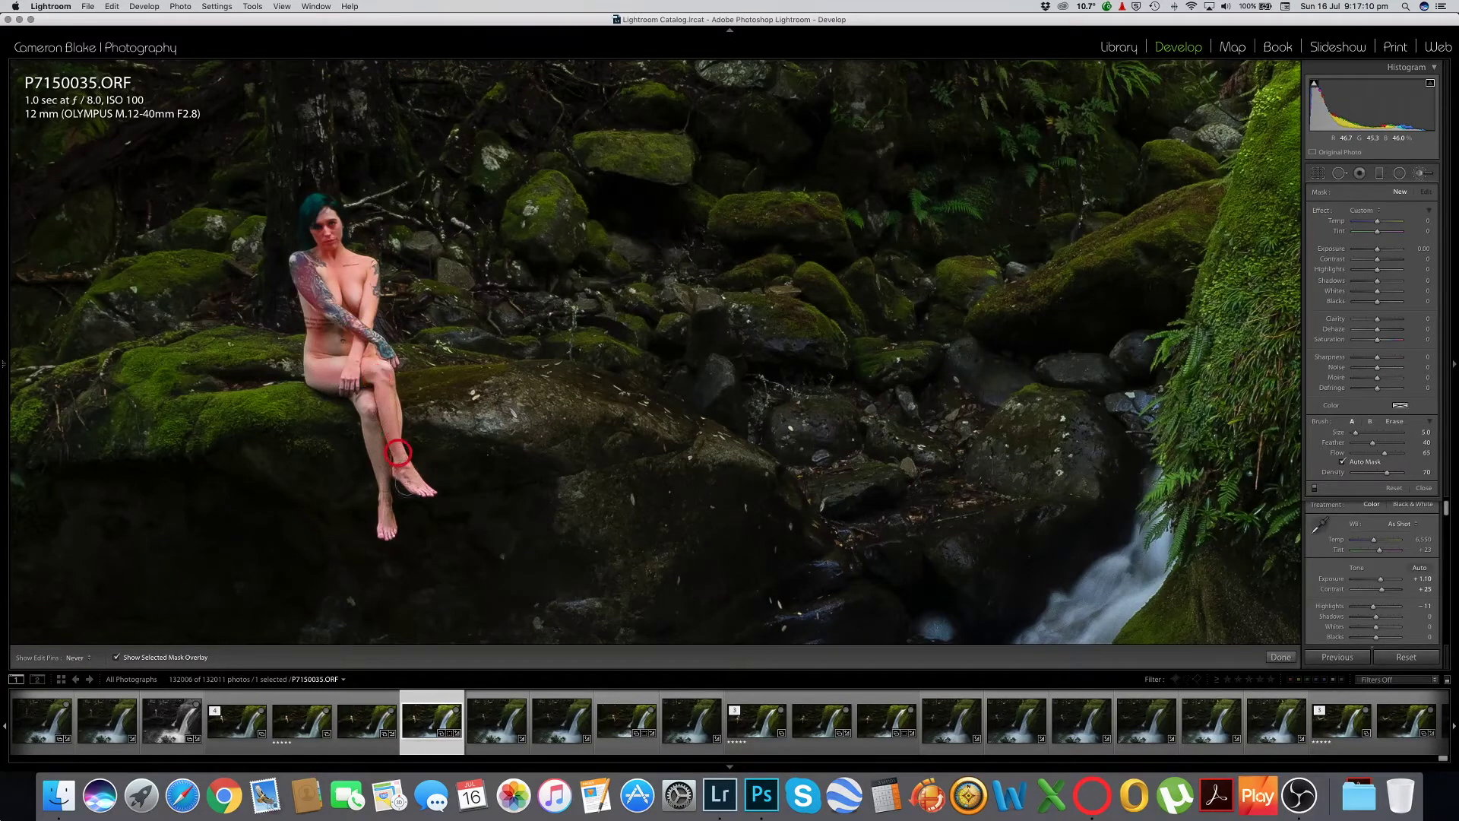
{"action": "key", "text": "h"}
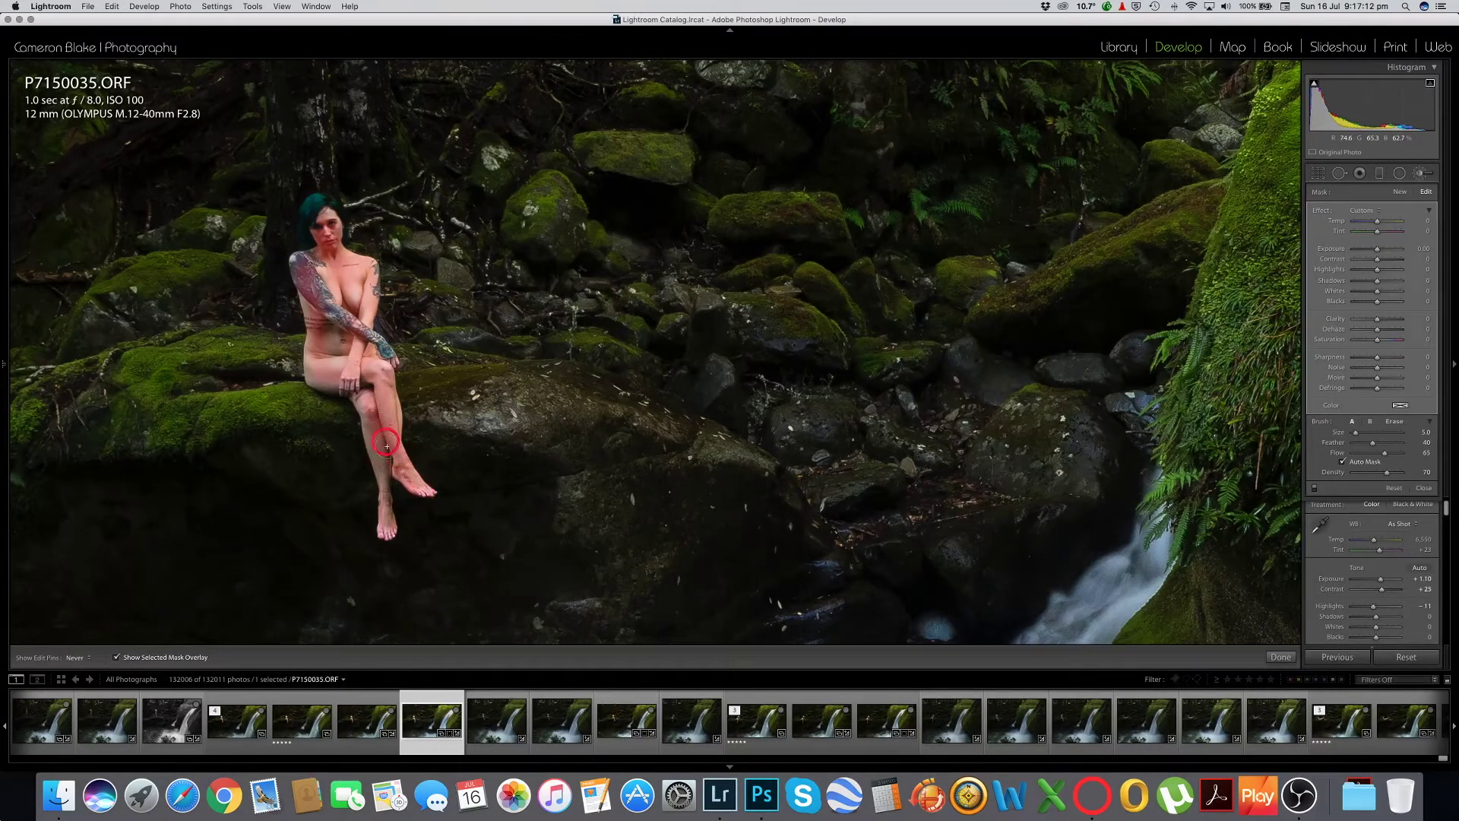
{"action": "key", "text": "h"}
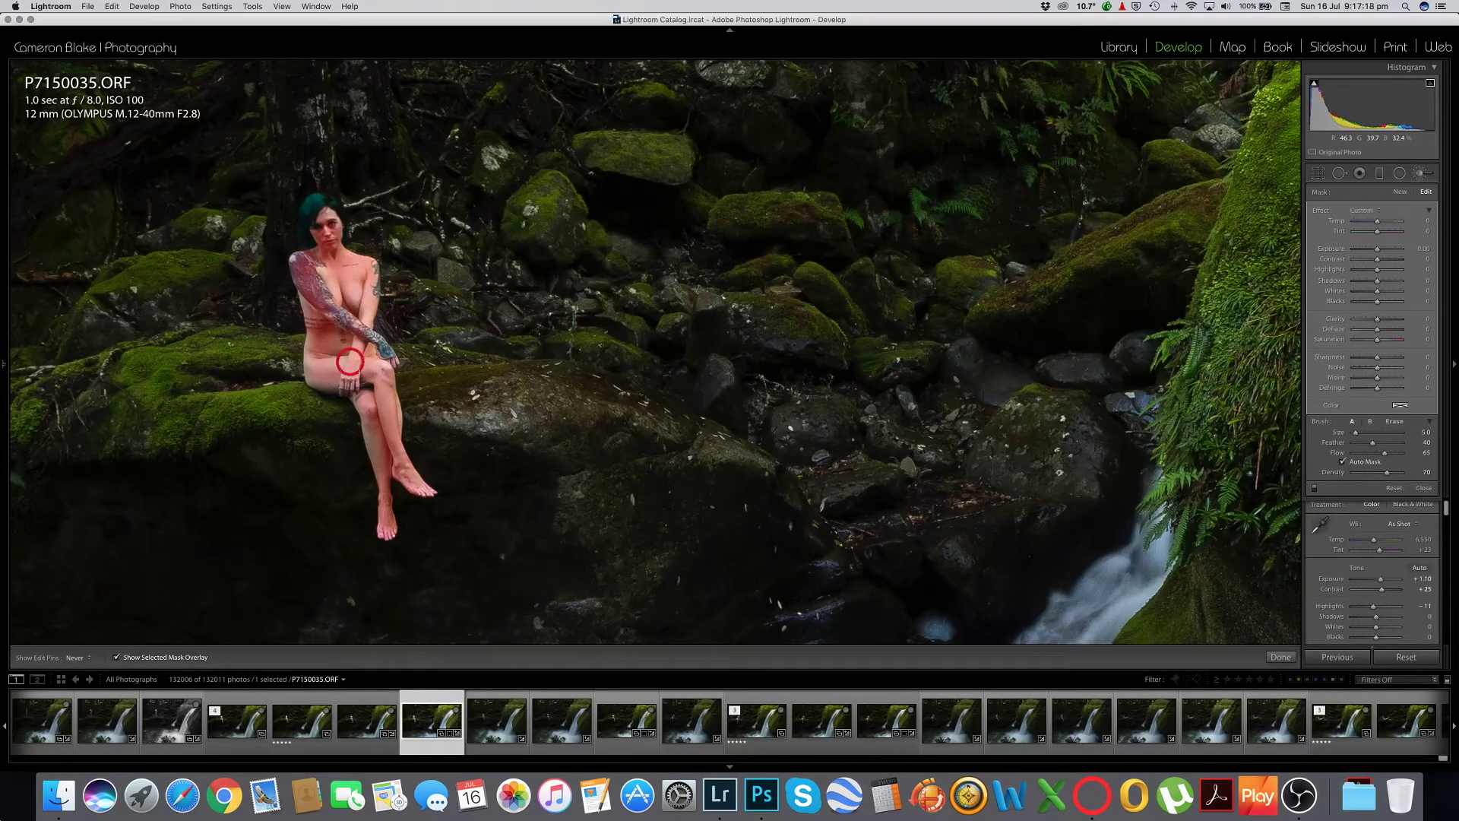
- Check the brushed mask's coverage of the woman by toggling the overlay, leaving the edit pin shown and the overlay hidden
{"action": "key", "text": "h"}
{"action": "key", "text": "h"}
{"action": "key", "text": "h"}
{"action": "left_click", "coordinate": [141, 658]}
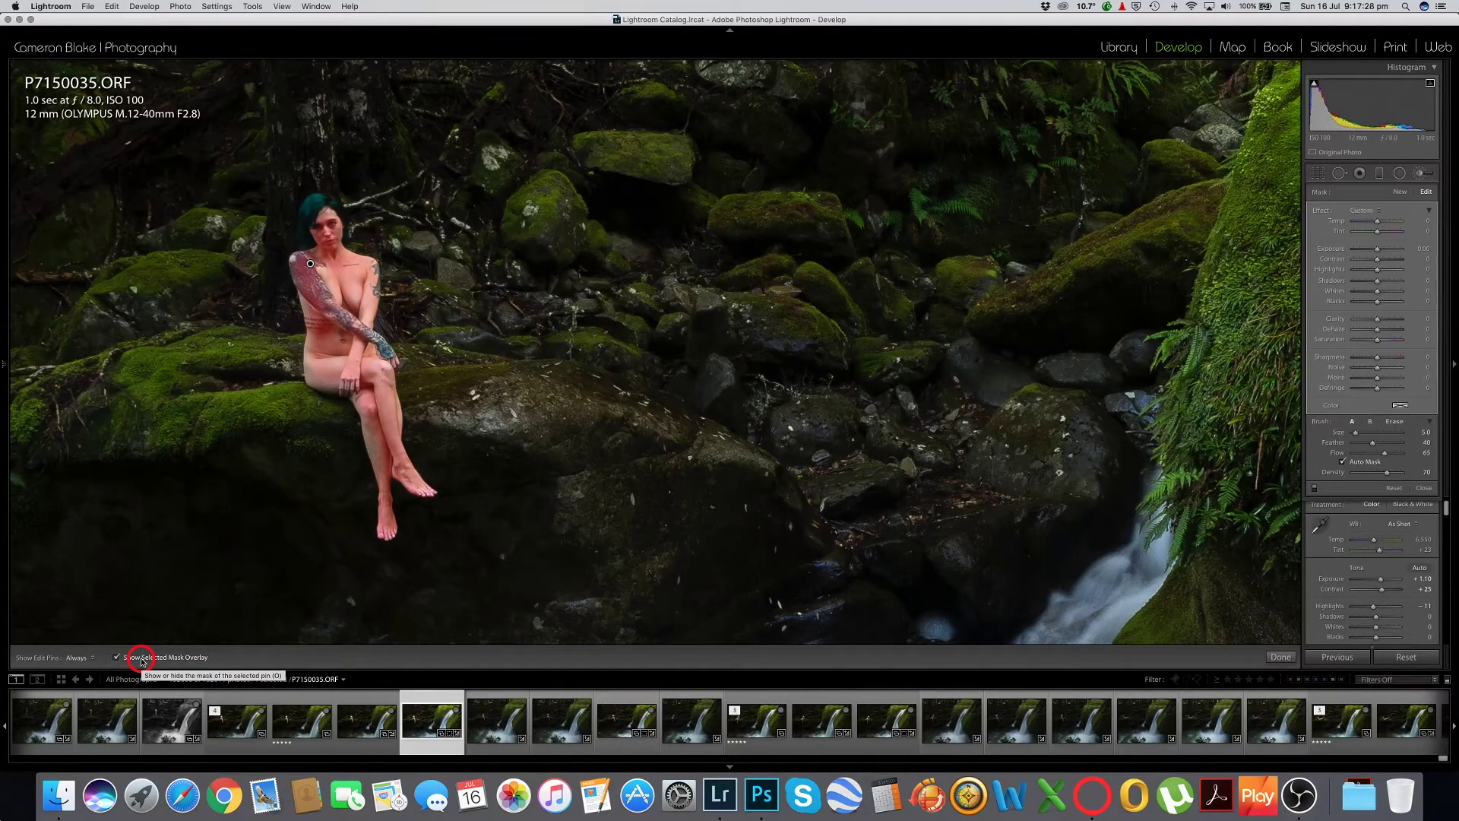
{"action": "left_click", "coordinate": [141, 658]}
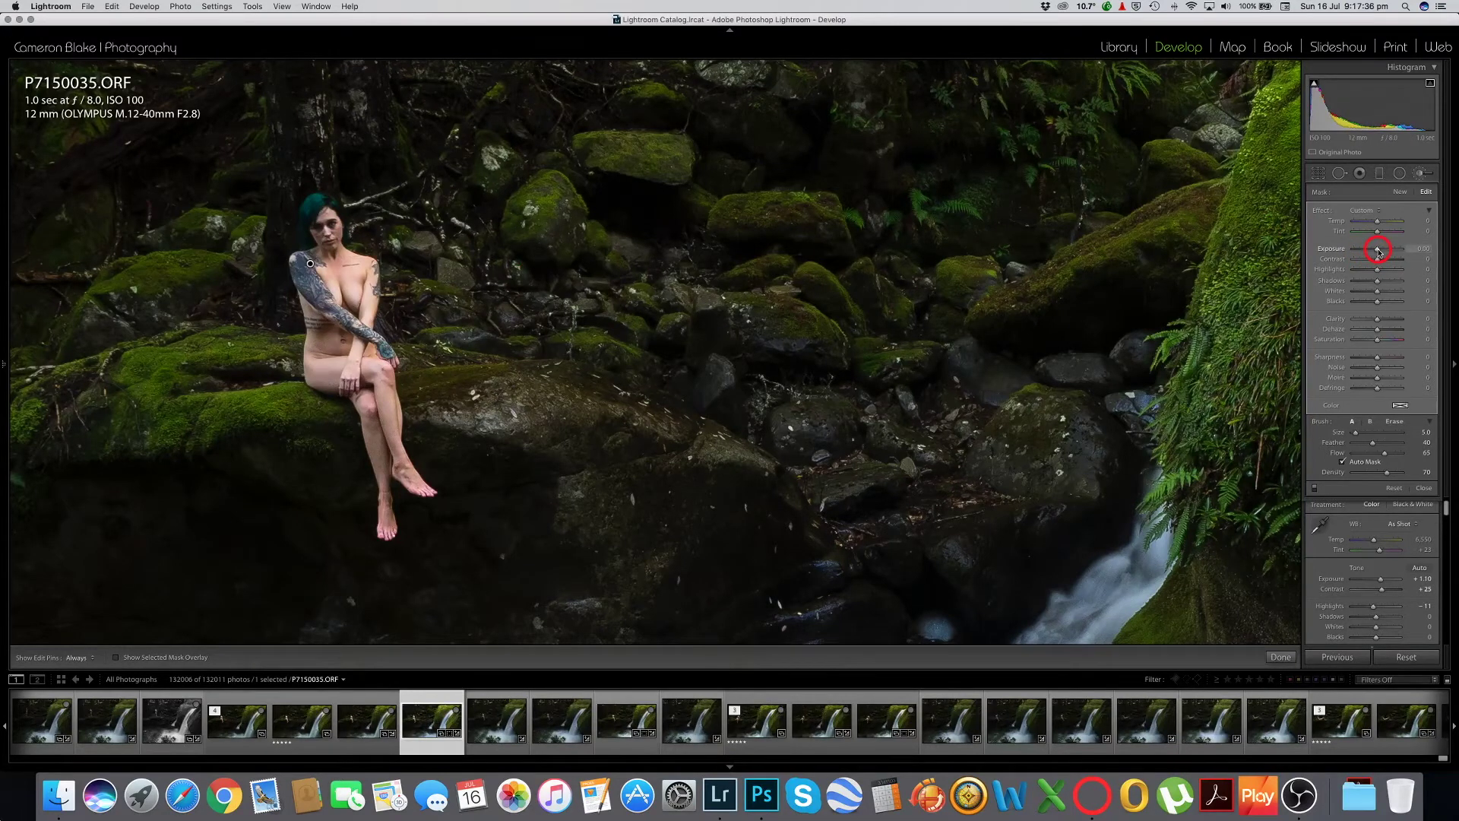
{"action": "left_click", "coordinate": [166, 658]}
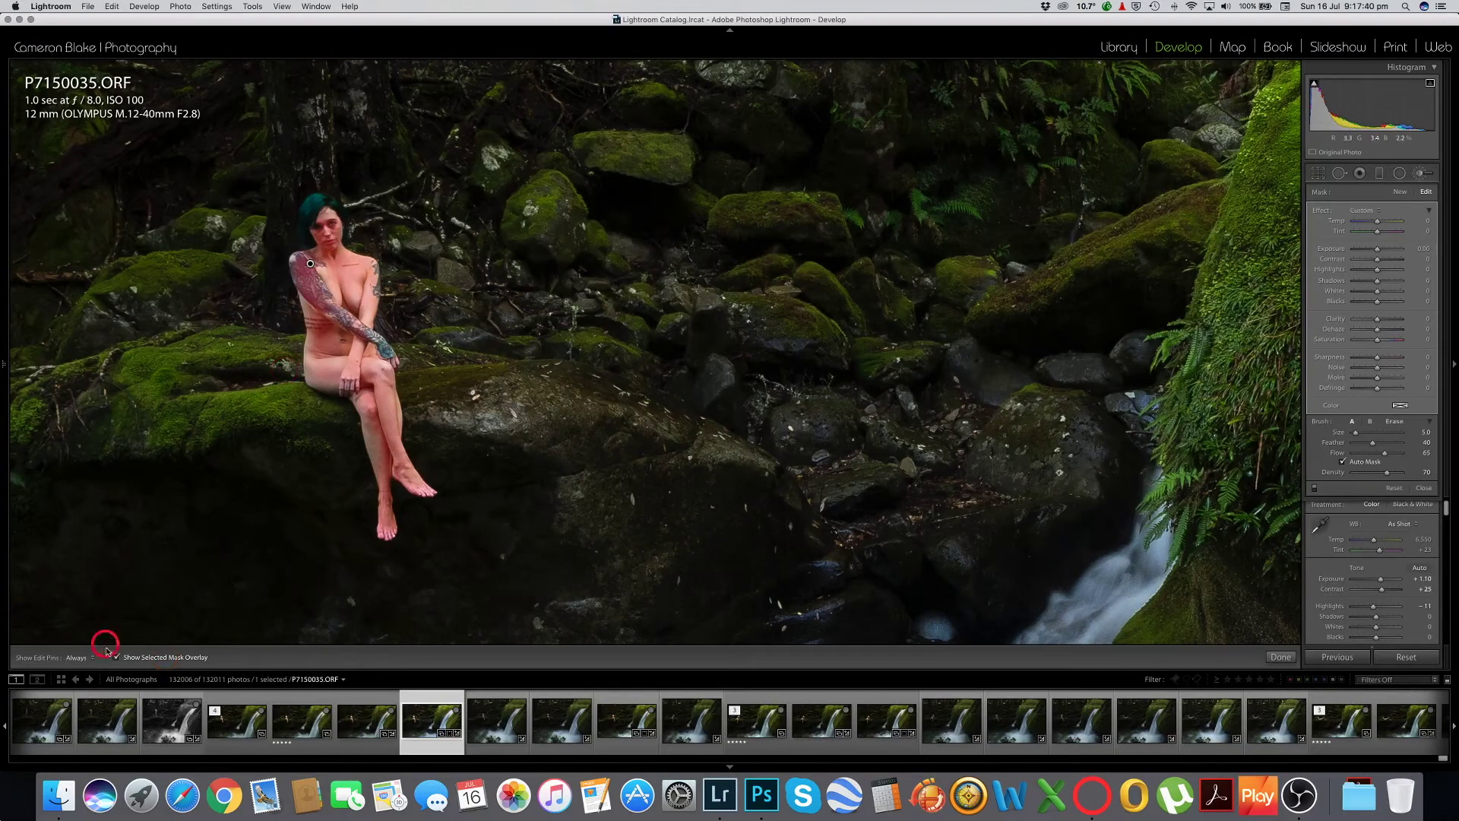
{"action": "left_click", "coordinate": [133, 657]}
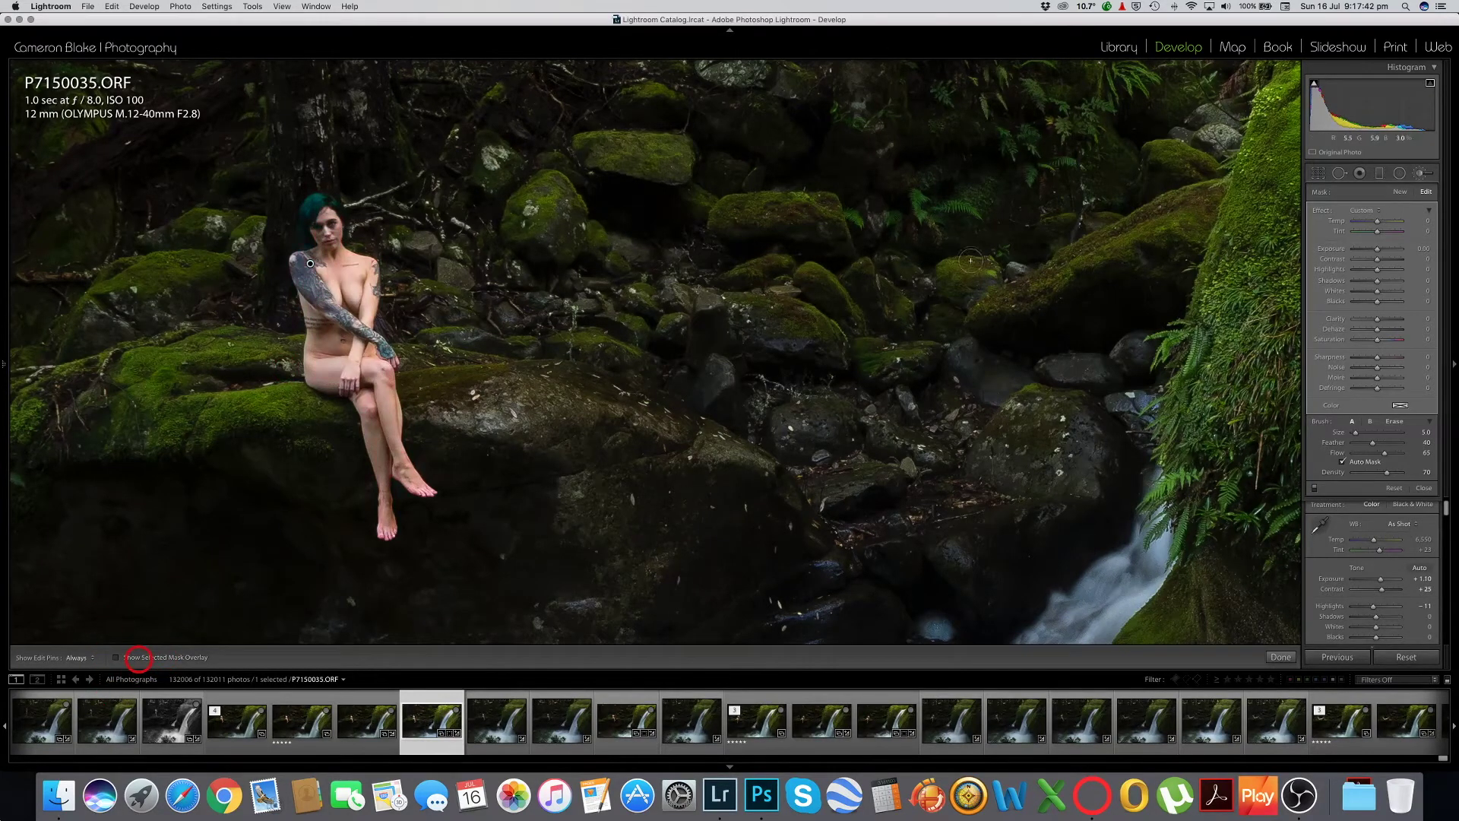
- Brighten the exposure of the brushed area on the woman and lower its highlights to -62
{"action": "left_click_drag", "start_coordinate": [1379, 251], "coordinate": [1383, 251]}
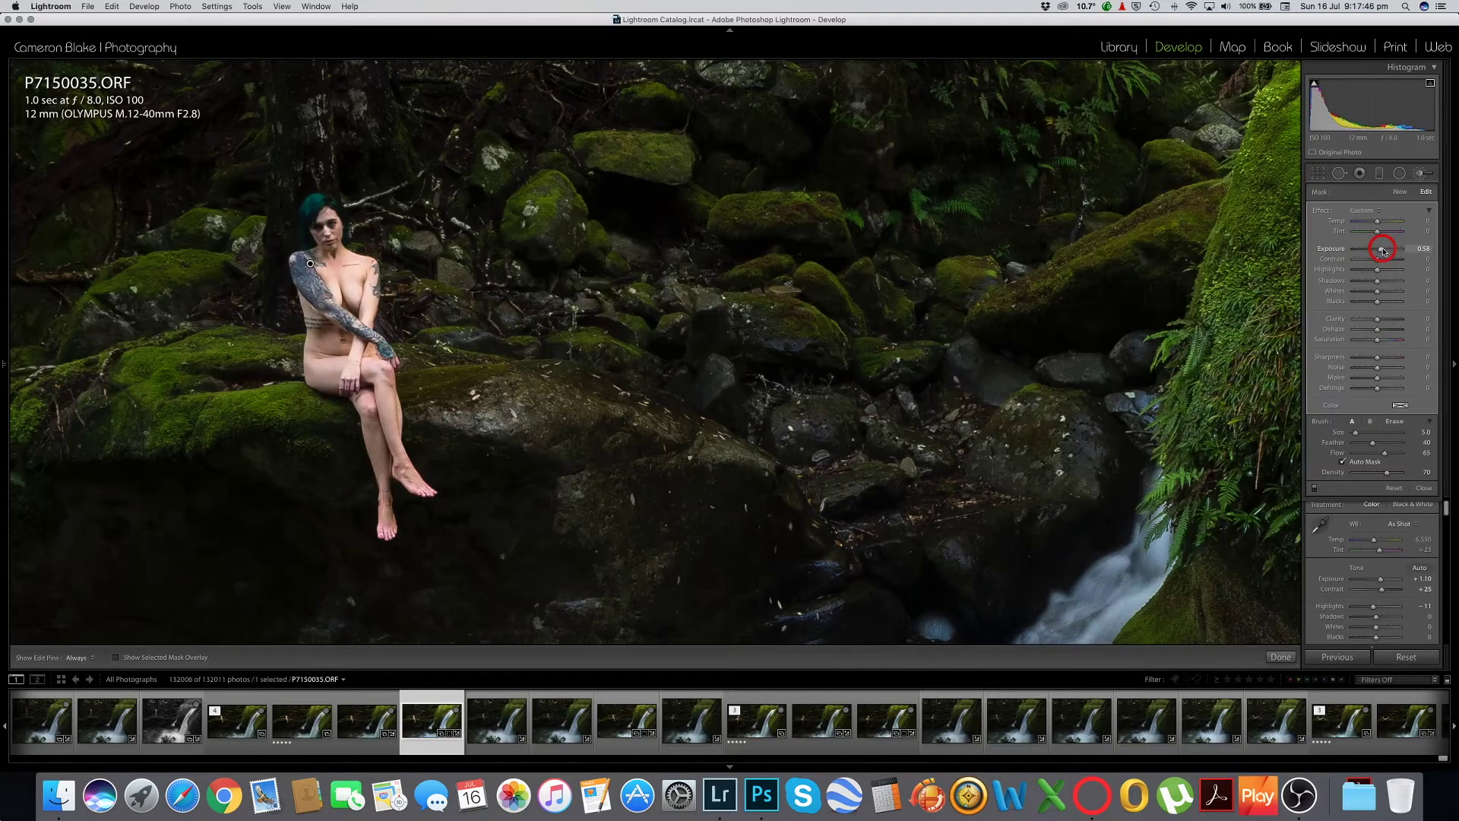
{"action": "left_click_drag", "start_coordinate": [1377, 270], "coordinate": [1368, 270]}
{"action": "left_click", "coordinate": [1379, 251]}
{"action": "left_click_drag", "start_coordinate": [1369, 269], "coordinate": [1364, 270]}
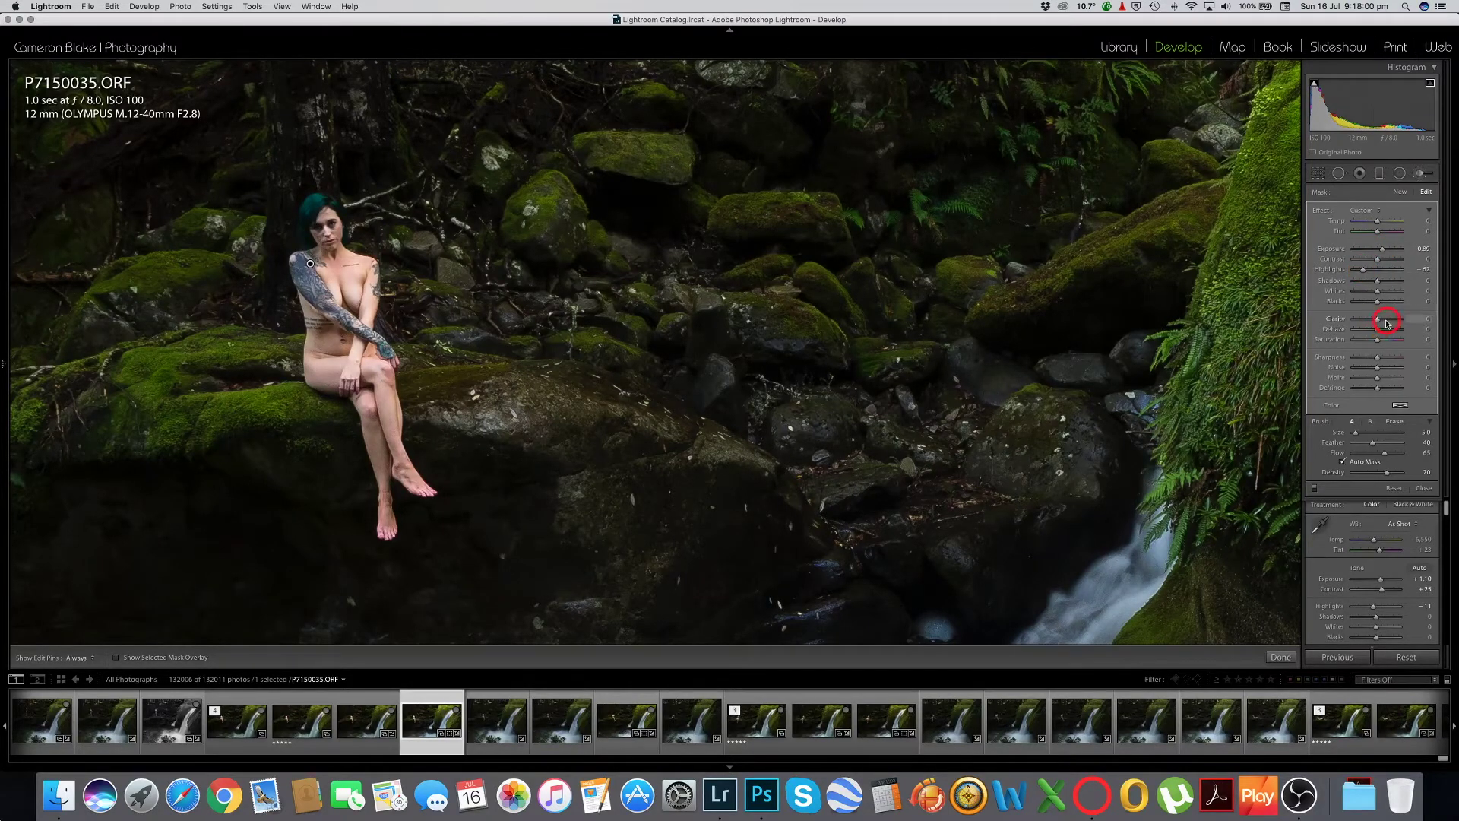
- Fine-tune the clarity and dehaze of the brushed area on the woman and finish the brush adjustment
{"action": "left_click_drag", "start_coordinate": [1383, 320], "coordinate": [1384, 321]}
{"action": "left_click", "coordinate": [1374, 332]}
{"action": "left_click", "coordinate": [1278, 658]}
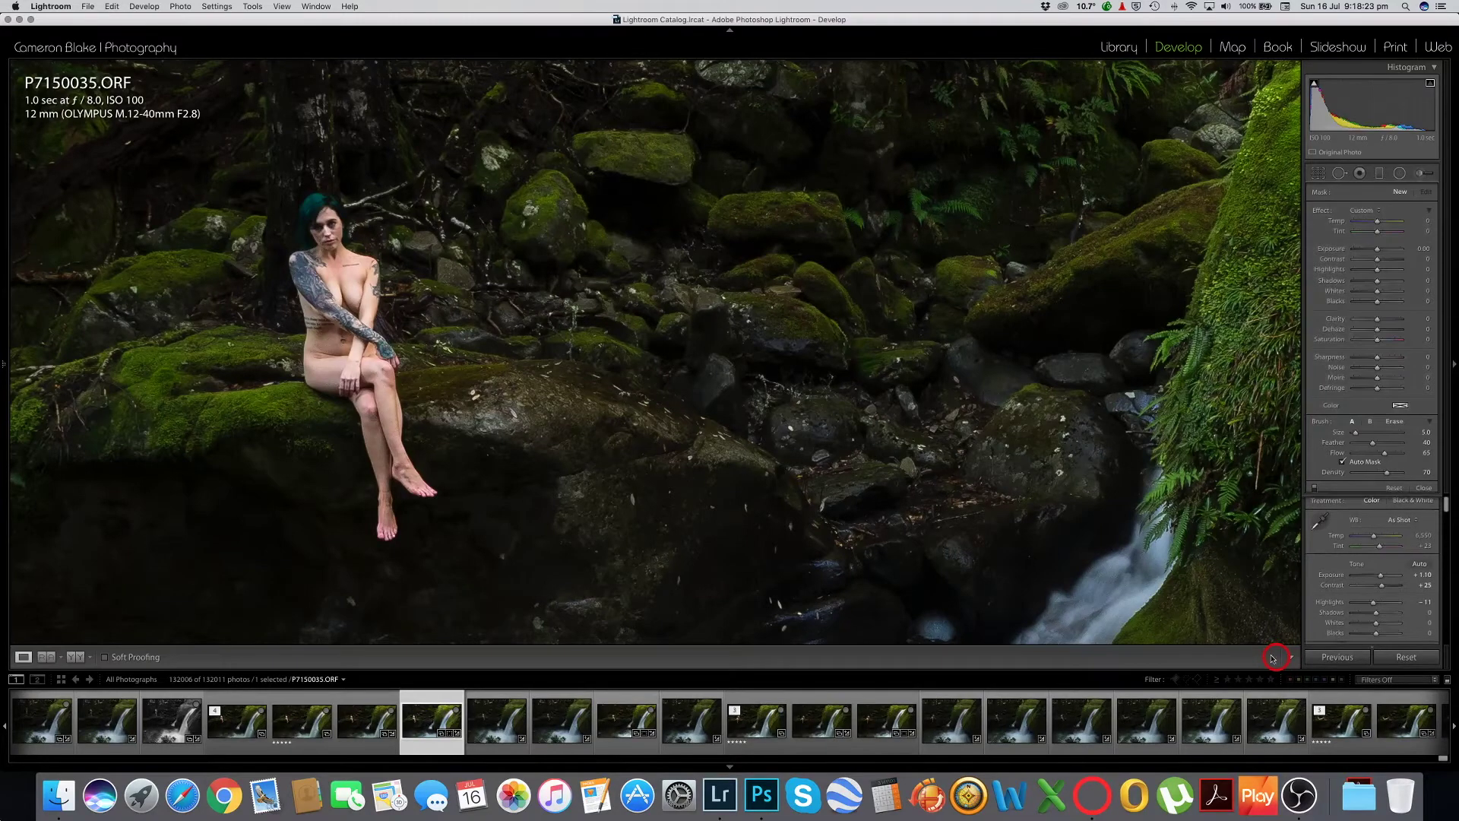
- View the whole photo, compare its before and after versions, and return to the single-photo view
{"action": "left_click", "coordinate": [549, 379]}
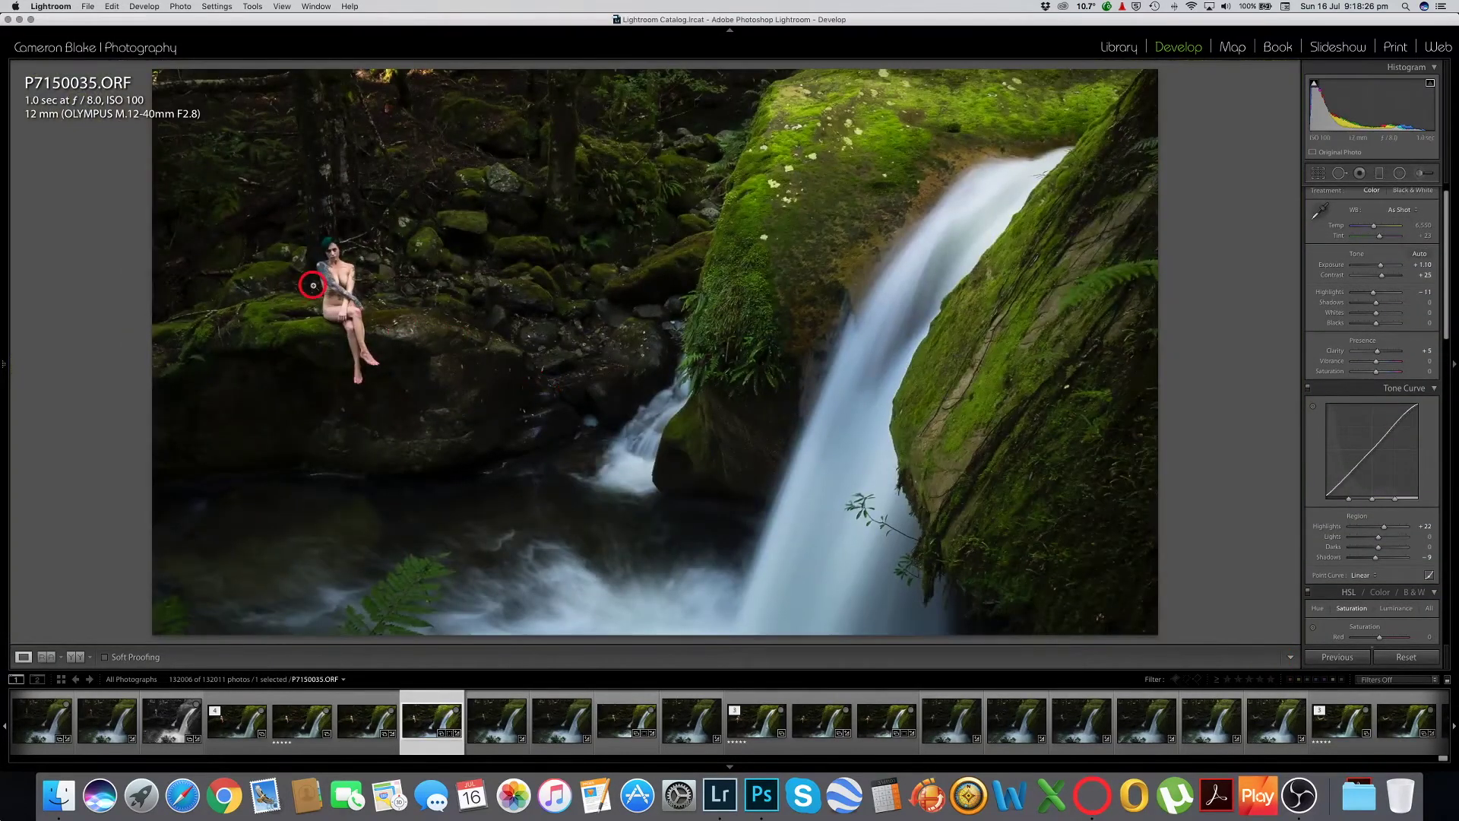
{"action": "left_click", "coordinate": [71, 656]}
{"action": "left_click", "coordinate": [23, 657]}
- Set the photo's overall exposure to +0.80 and compare the result side by side with the unedited version
{"action": "left_click", "coordinate": [1379, 265]}
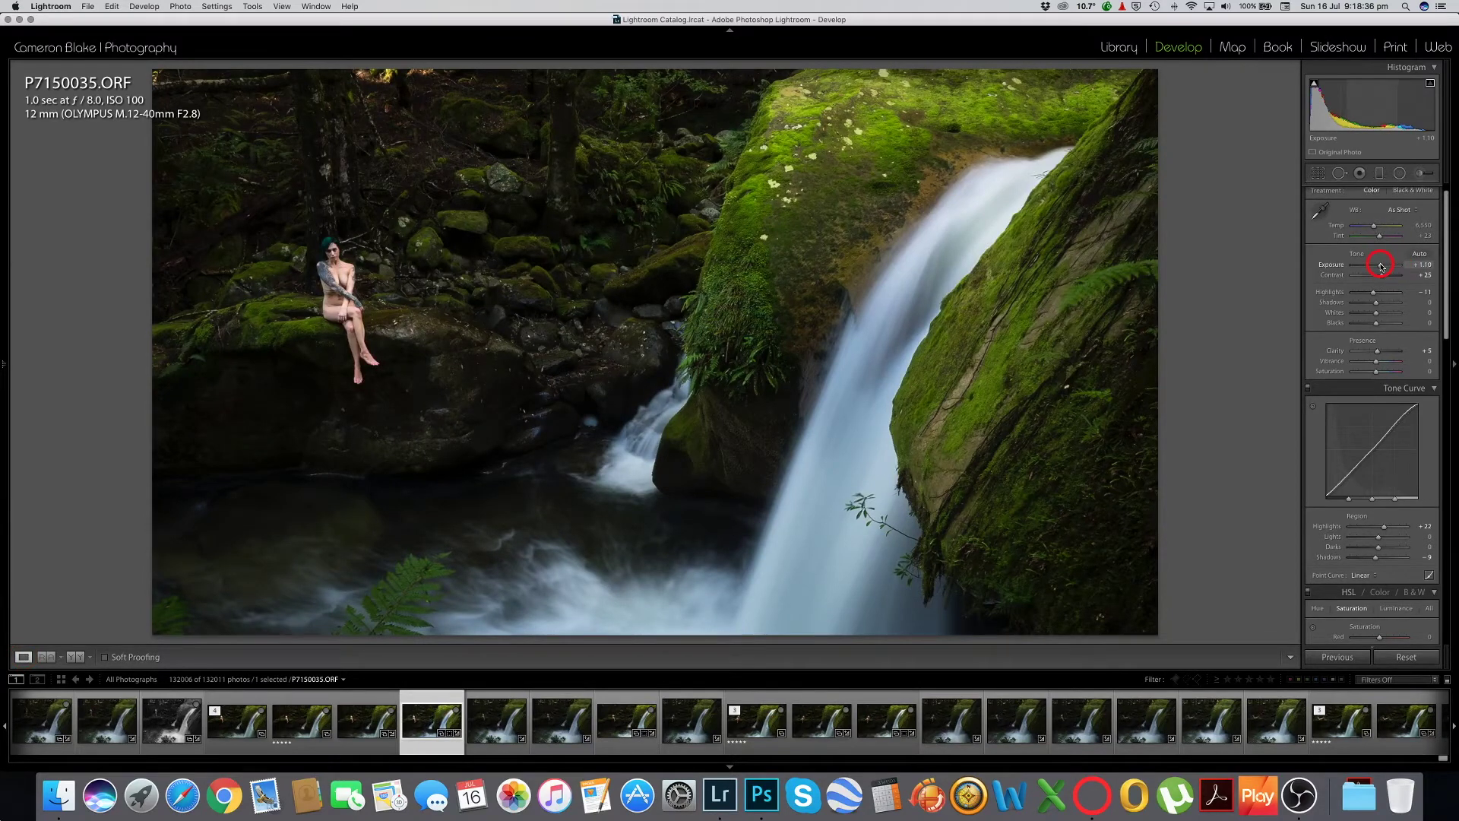
{"action": "left_click_drag", "start_coordinate": [1381, 266], "coordinate": [1380, 266]}
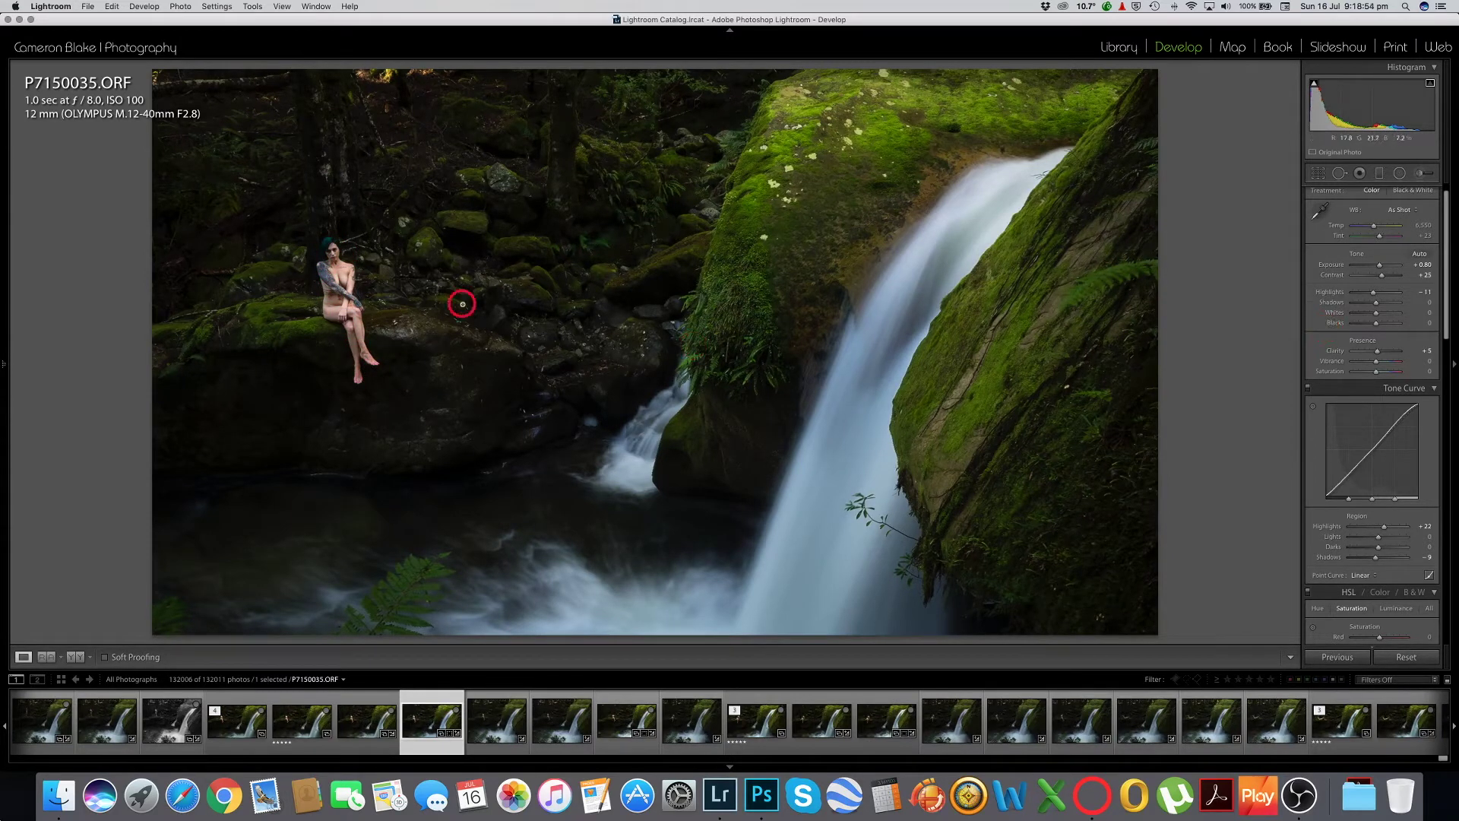
{"action": "left_click", "coordinate": [73, 659]}
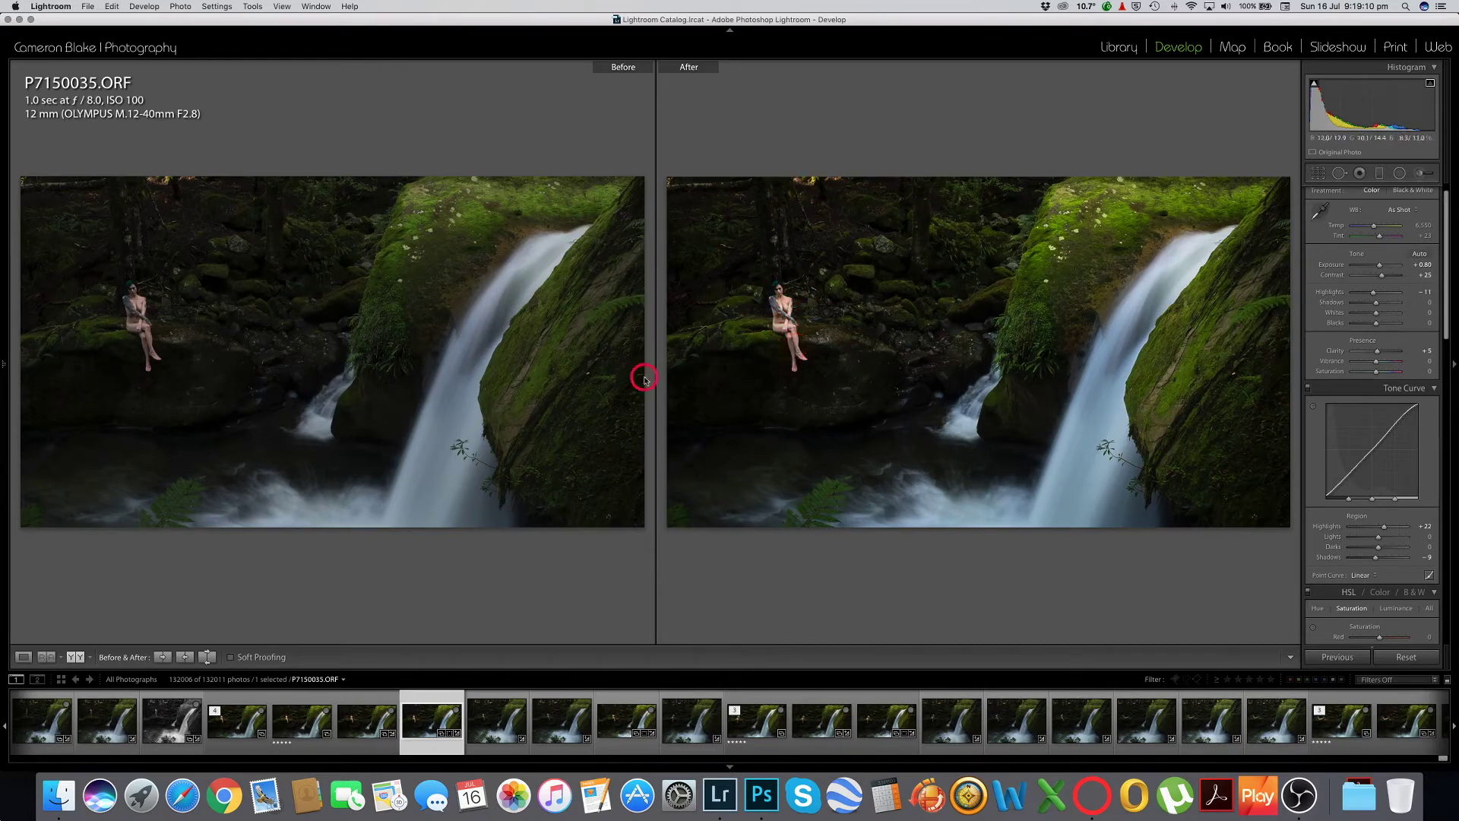
{"action": "left_click", "coordinate": [22, 657]}
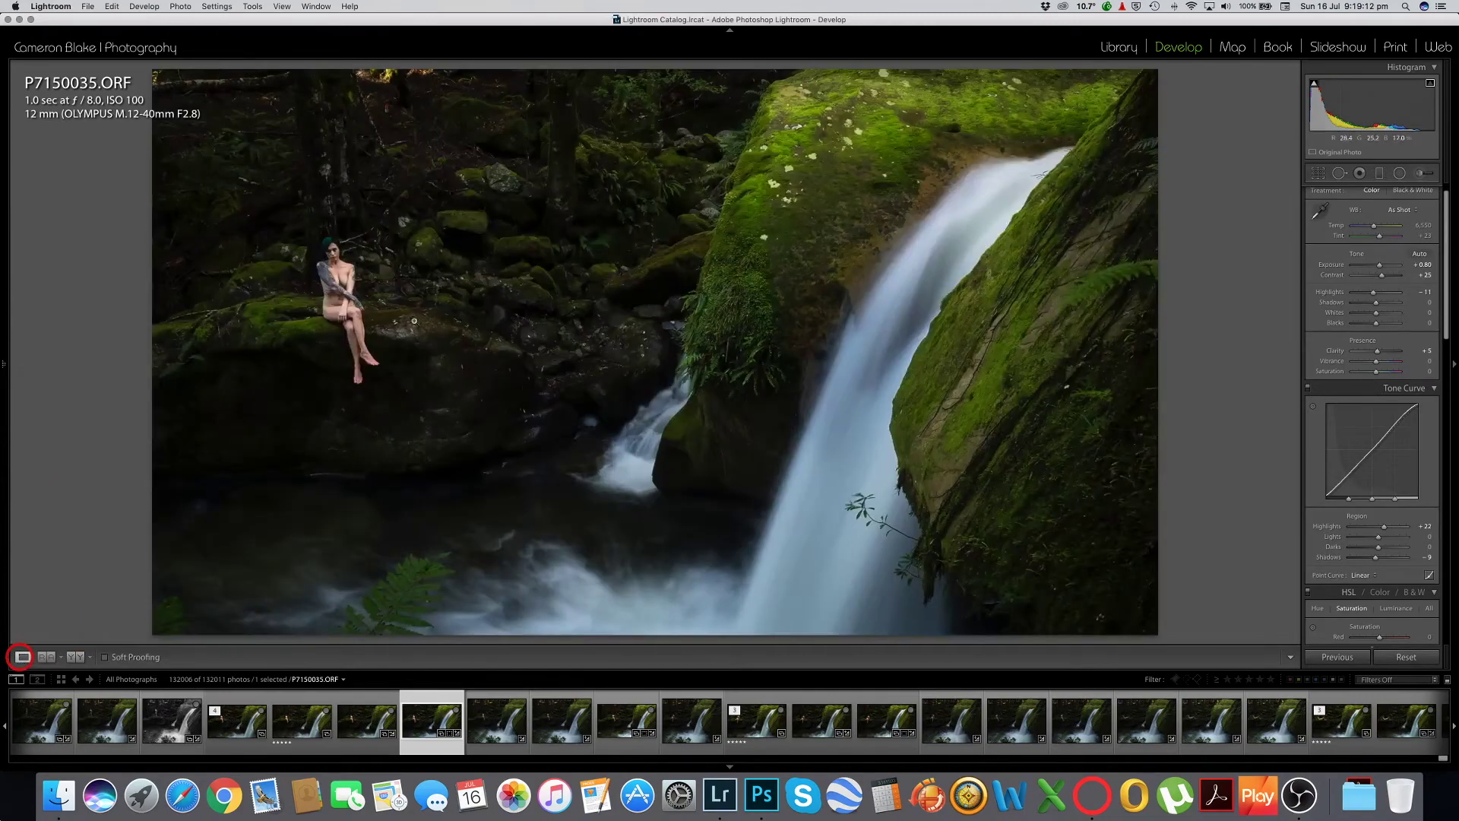
- Straighten the photo by rotating it about 1.2 degrees within the 16 x 9 crop, and apply the crop
{"action": "left_click", "coordinate": [1318, 173]}
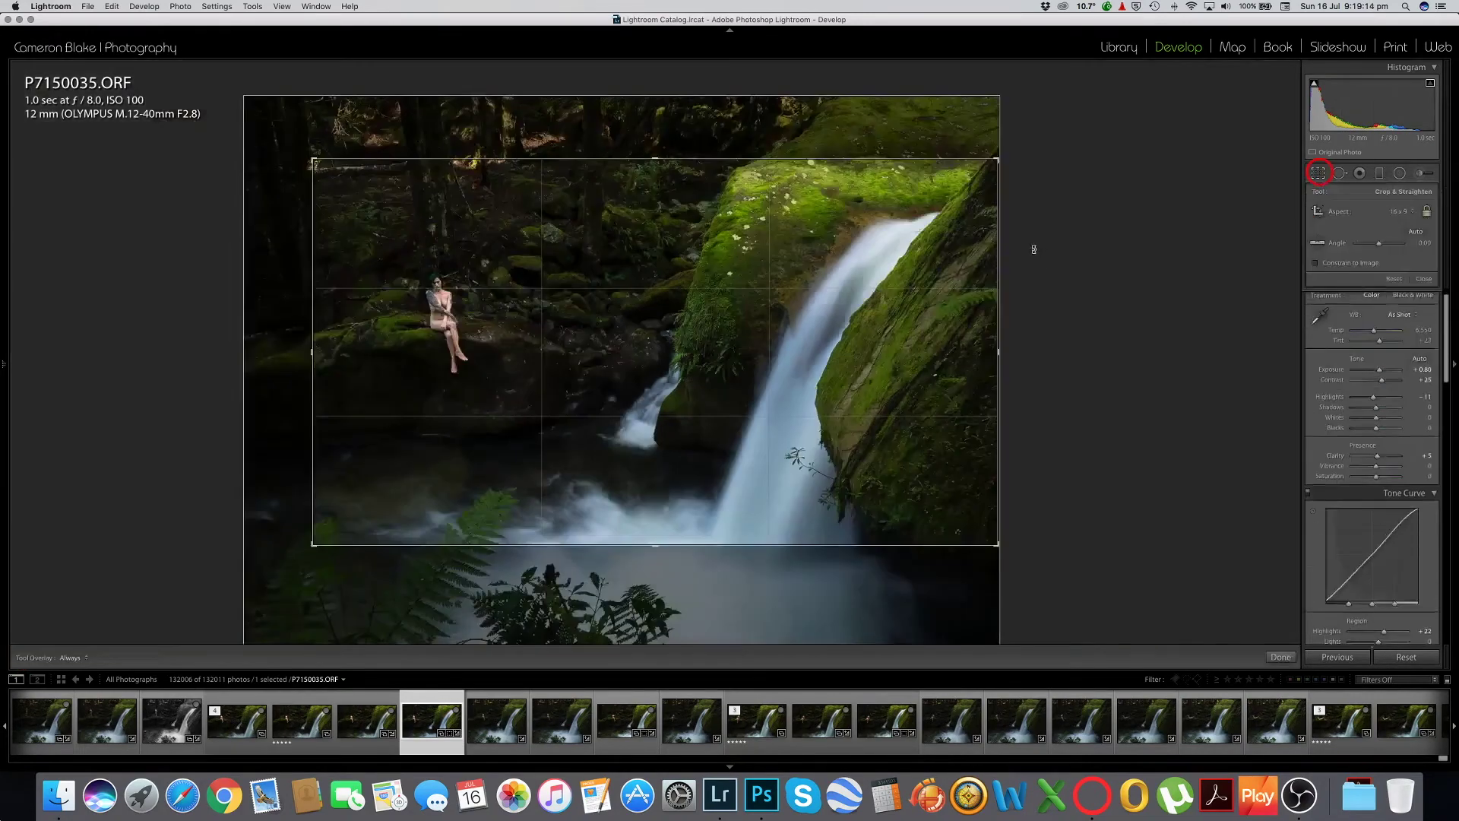
{"action": "left_click", "coordinate": [1032, 249]}
{"action": "mouse_move", "coordinate": [1045, 284]}
{"action": "left_mouse_down"}
{"action": "mouse_move", "coordinate": [743, 309]}
{"action": "mouse_move", "coordinate": [1047, 301]}
{"action": "left_mouse_up"}
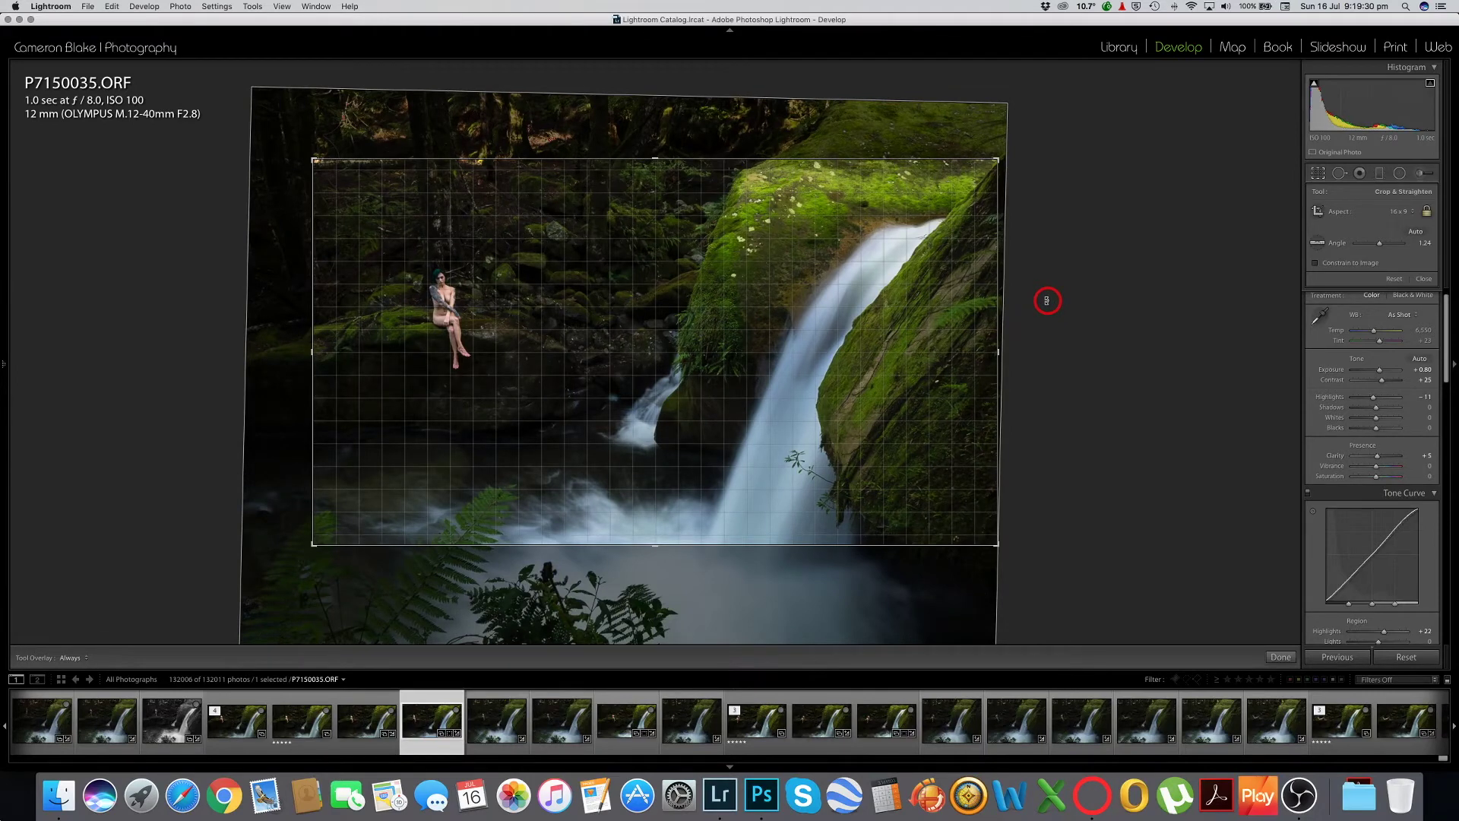
{"action": "left_click_drag", "start_coordinate": [1047, 301], "coordinate": [1046, 301]}
{"action": "left_click", "coordinate": [1281, 655]}
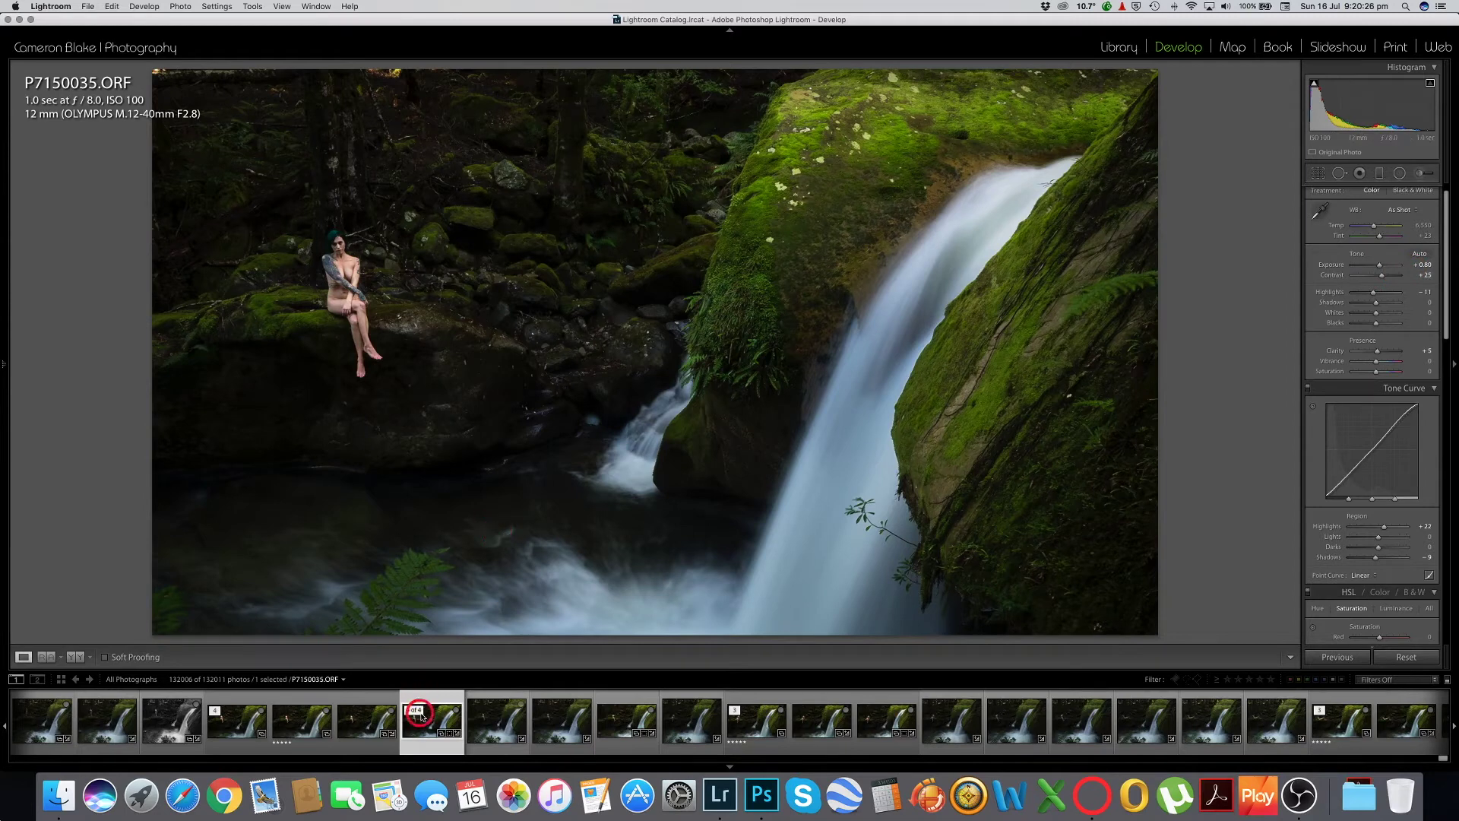
- Open a copy of P7150035.ORF with the Lightroom adjustments in Color Efex Pro 4
{"action": "right_click", "coordinate": [430, 719]}
{"action": "mouse_move", "coordinate": [565, 516]}
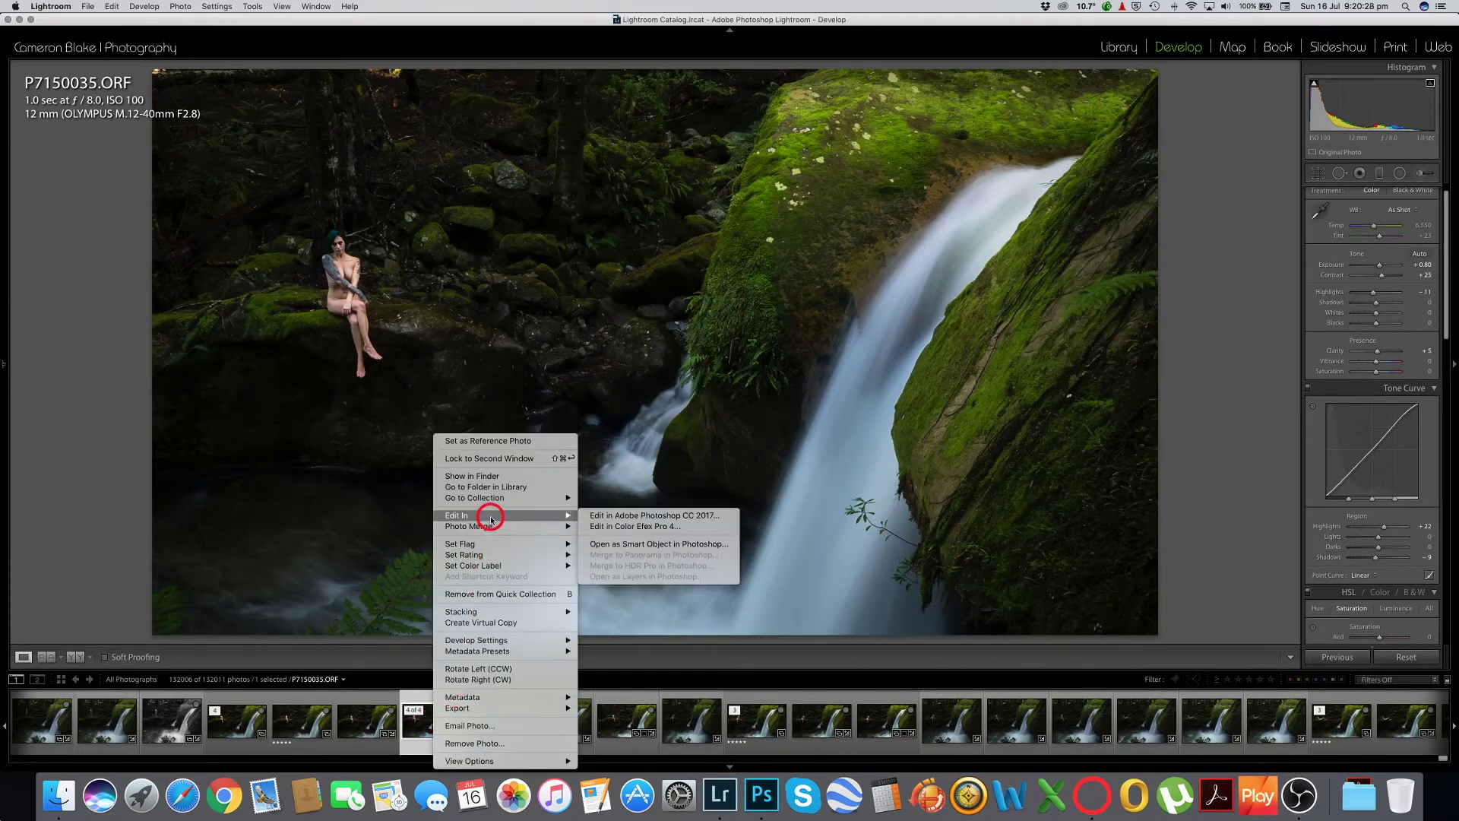
{"action": "left_click", "coordinate": [694, 527]}
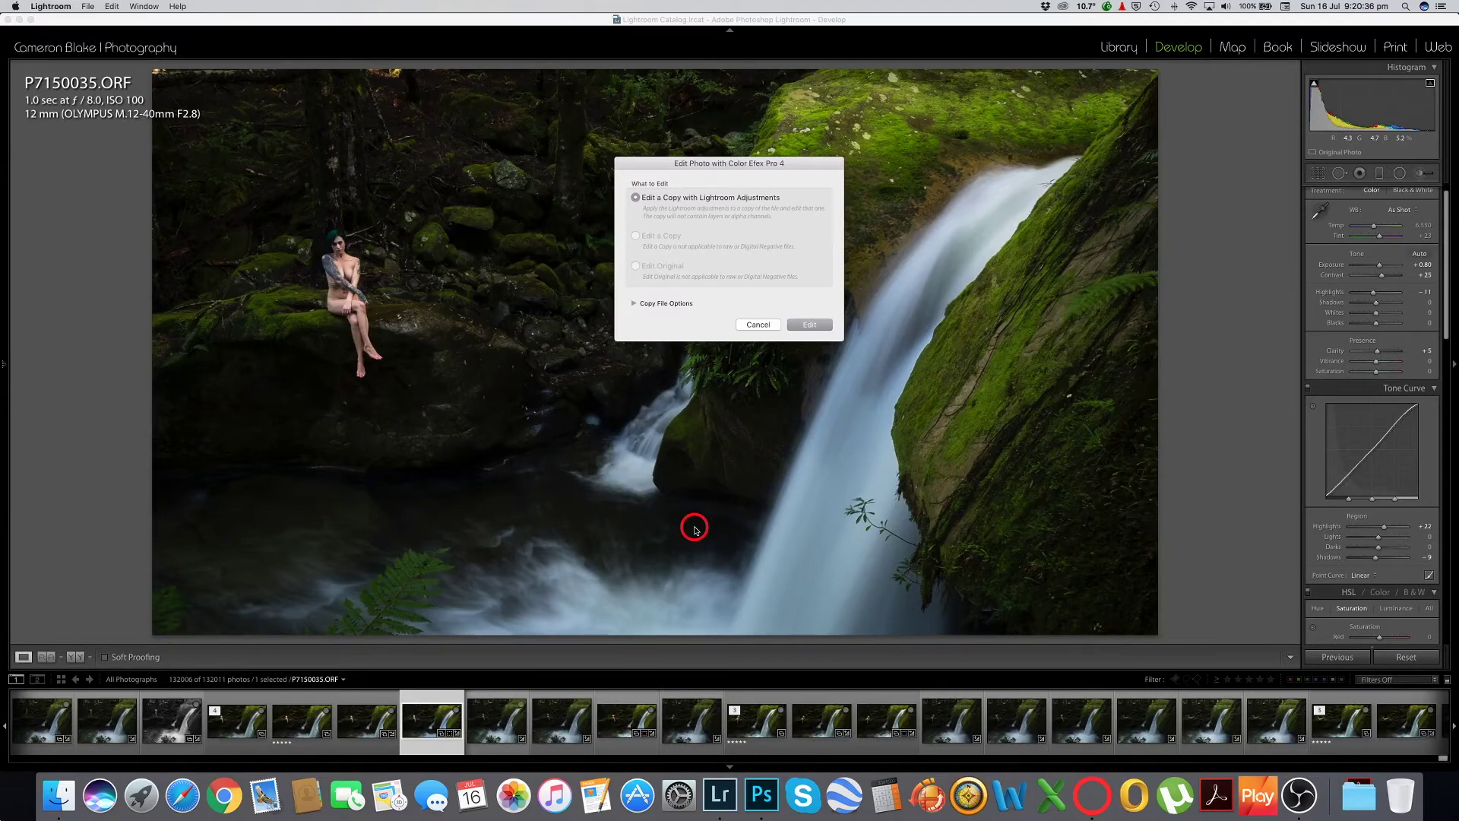
{"action": "left_click", "coordinate": [809, 324]}
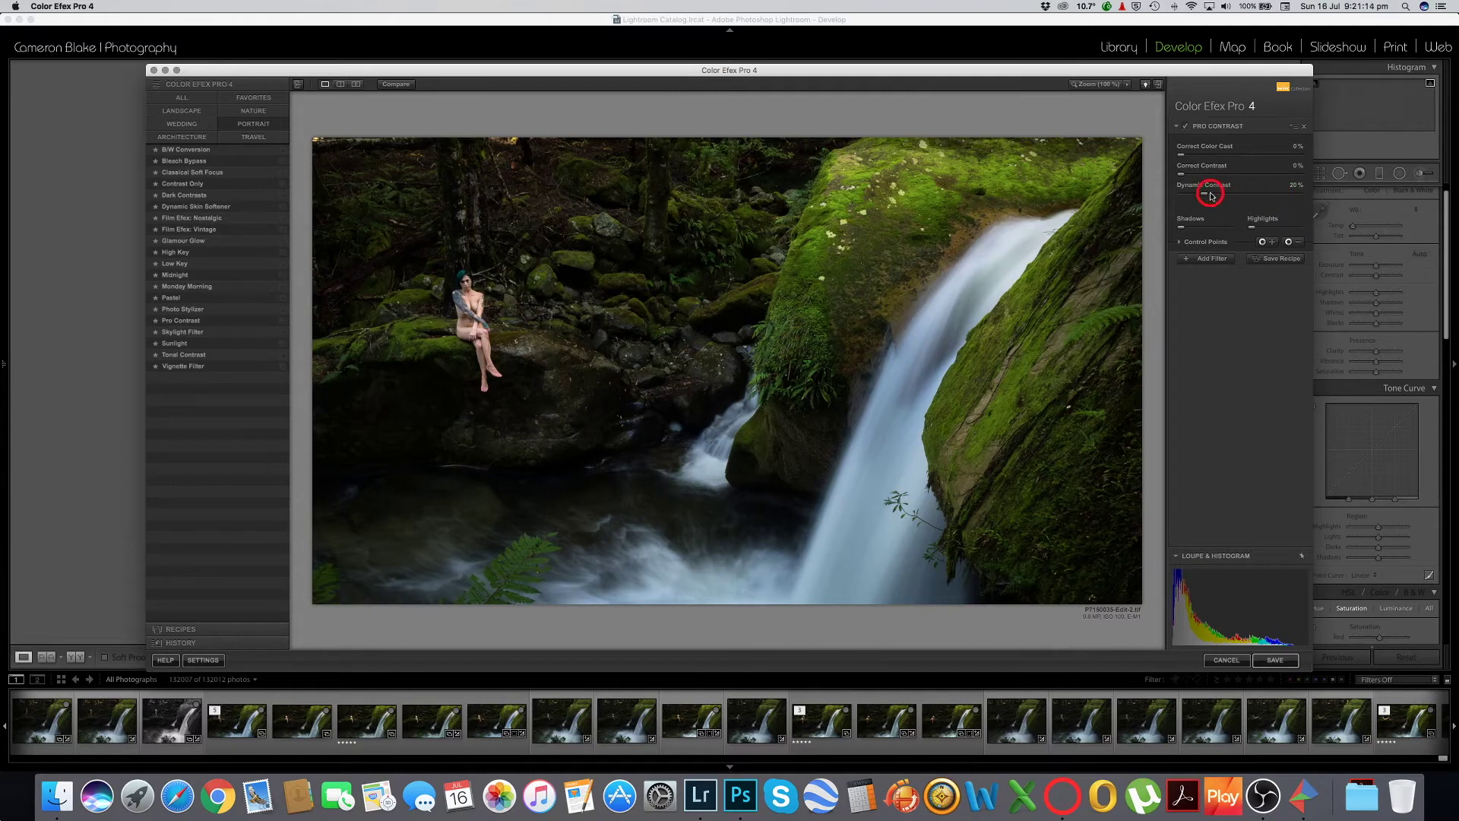
- Set the Pro Contrast filter's Dynamic Contrast to 20%, compare the photo with and without the filter, and save the result
{"action": "mouse_move", "coordinate": [1205, 195]}
{"action": "left_mouse_down"}
{"action": "mouse_move", "coordinate": [1273, 196]}
{"action": "mouse_move", "coordinate": [1208, 196]}
{"action": "left_mouse_up"}
{"action": "left_click_drag", "start_coordinate": [1207, 196], "coordinate": [1205, 196]}
{"action": "left_click", "coordinate": [1187, 126]}
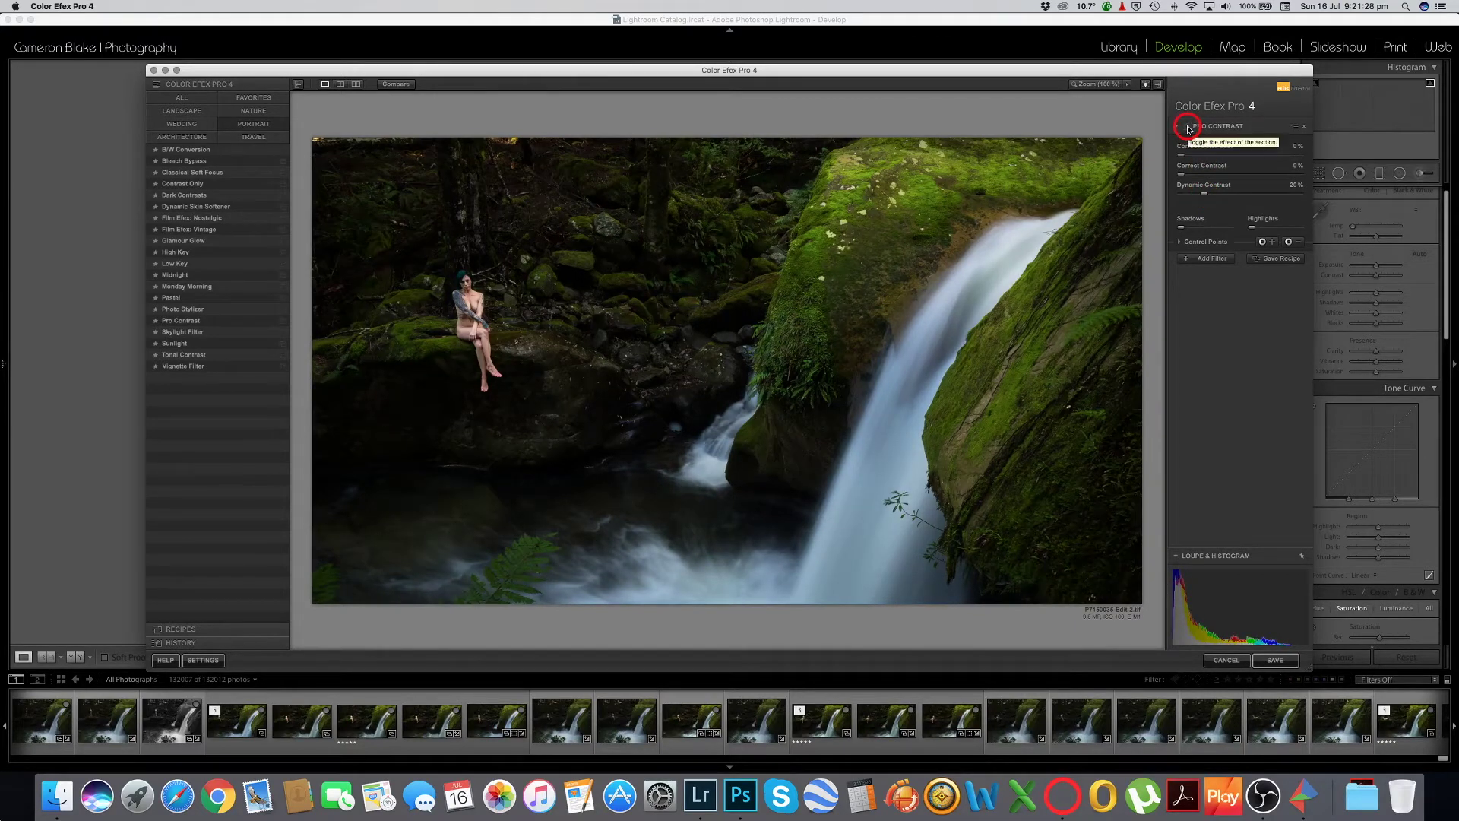
{"action": "left_click", "coordinate": [1187, 127]}
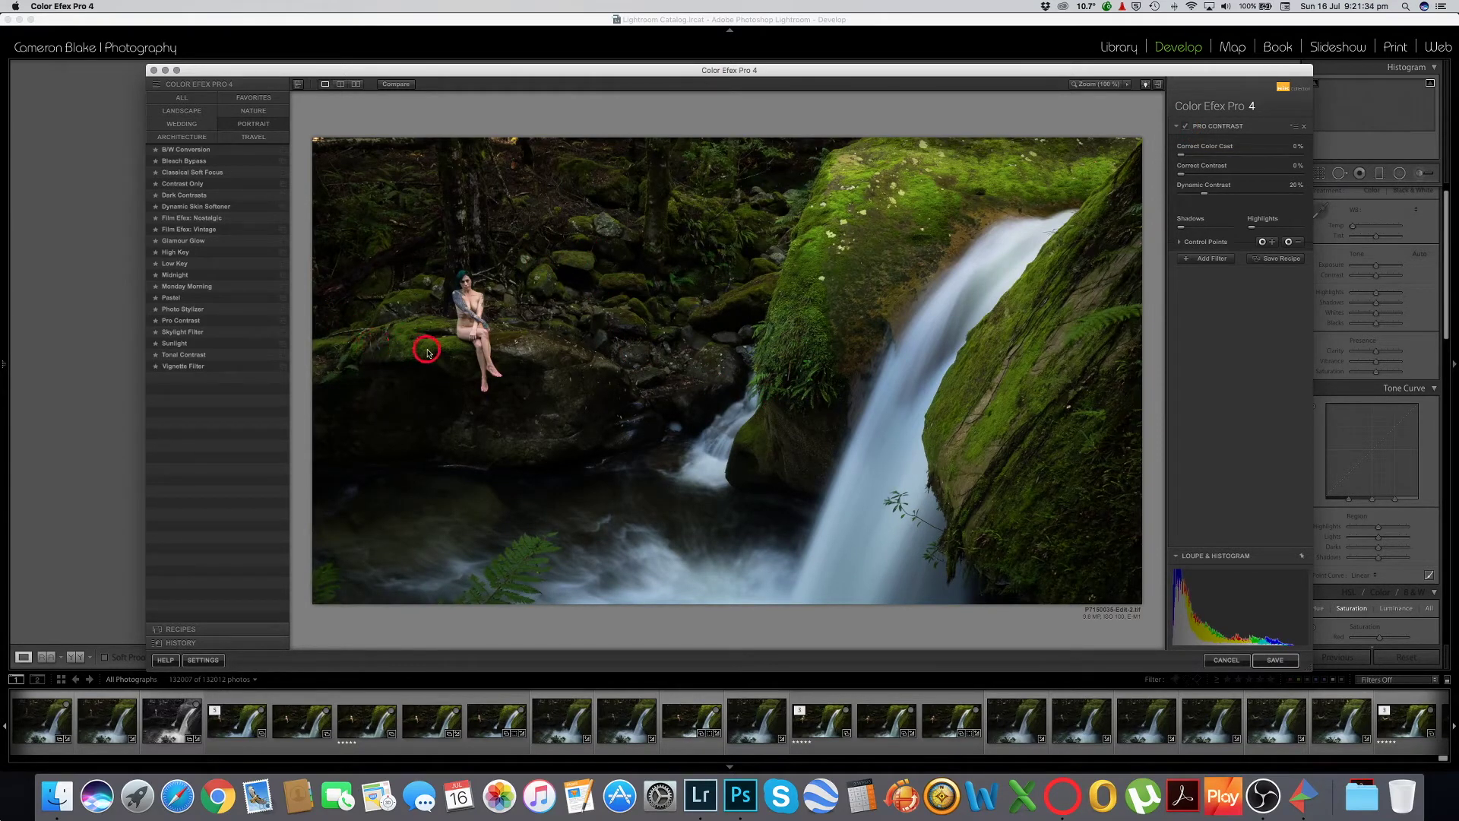
{"action": "left_click", "coordinate": [1187, 127]}
{"action": "left_click", "coordinate": [1188, 127]}
{"action": "left_click", "coordinate": [1282, 661]}
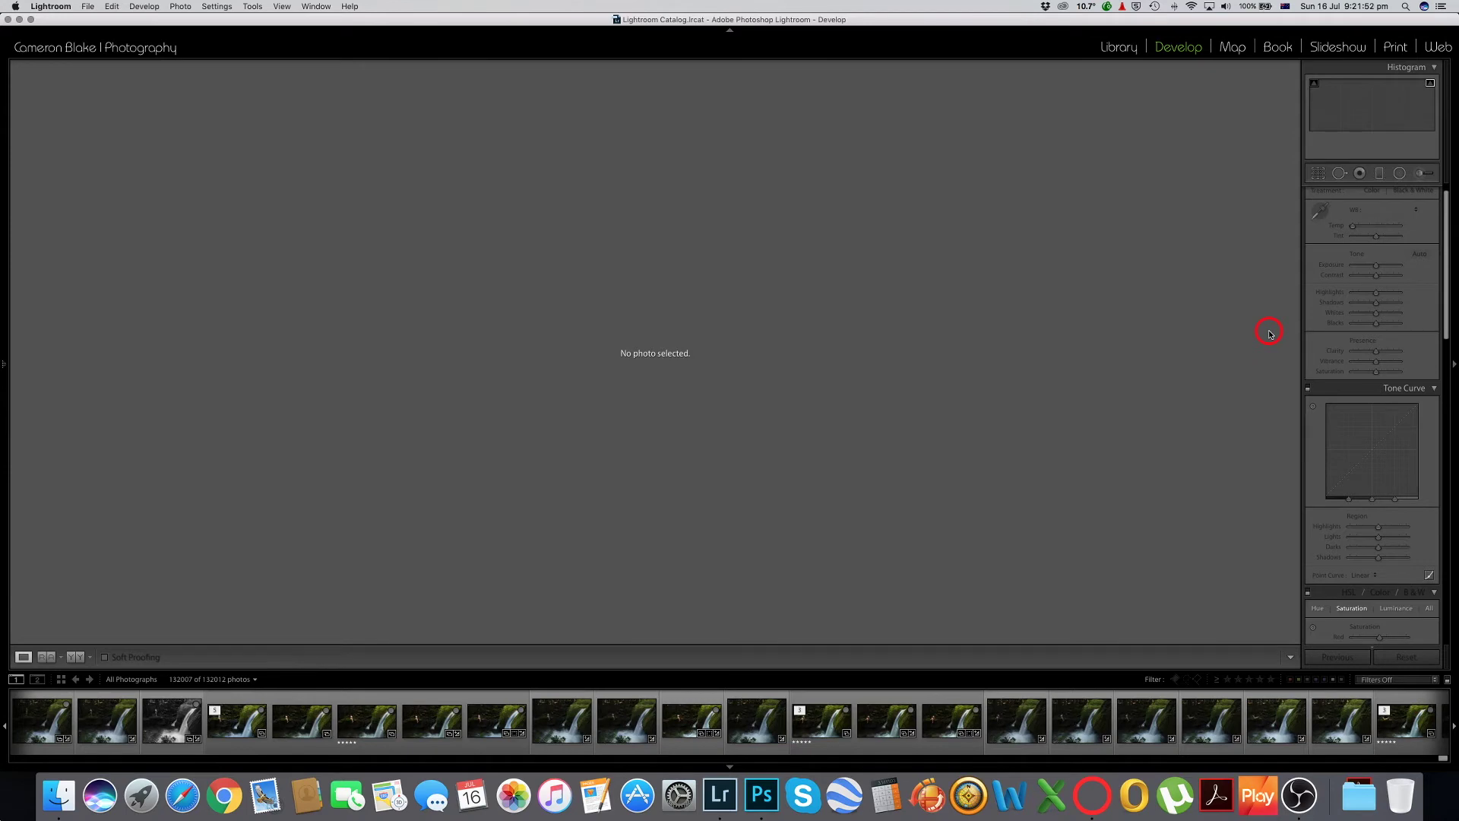
- Find the saved P7150035-Edit-2.tif among the photos, compare it with P7150035.ORF, and reselect the edited copy
{"action": "scroll", "coordinate": [228, 730], "scroll_direction": "right", "scroll_amount": 5}
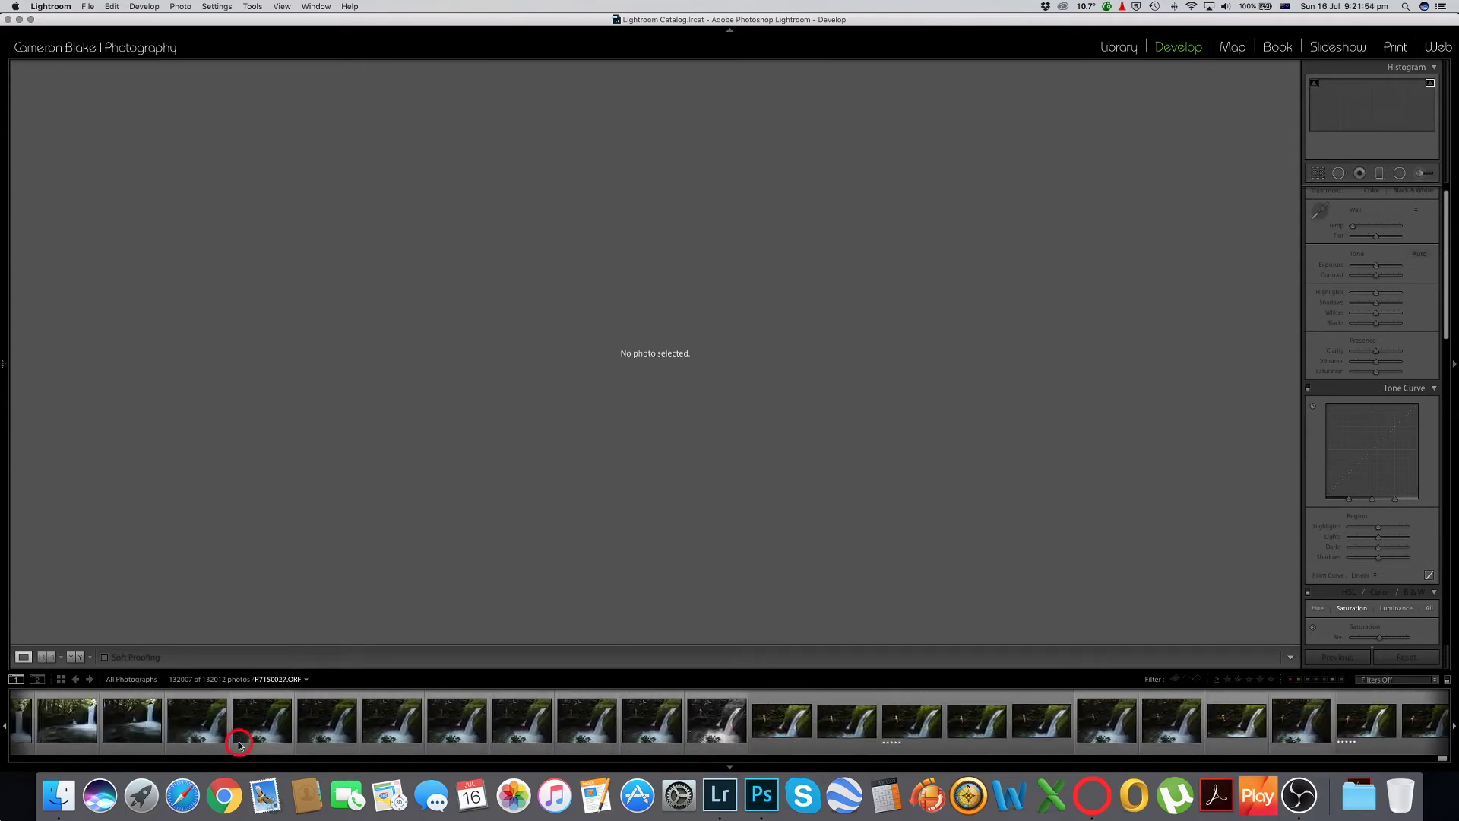
{"action": "scroll", "coordinate": [239, 730], "scroll_direction": "left", "scroll_amount": 5}
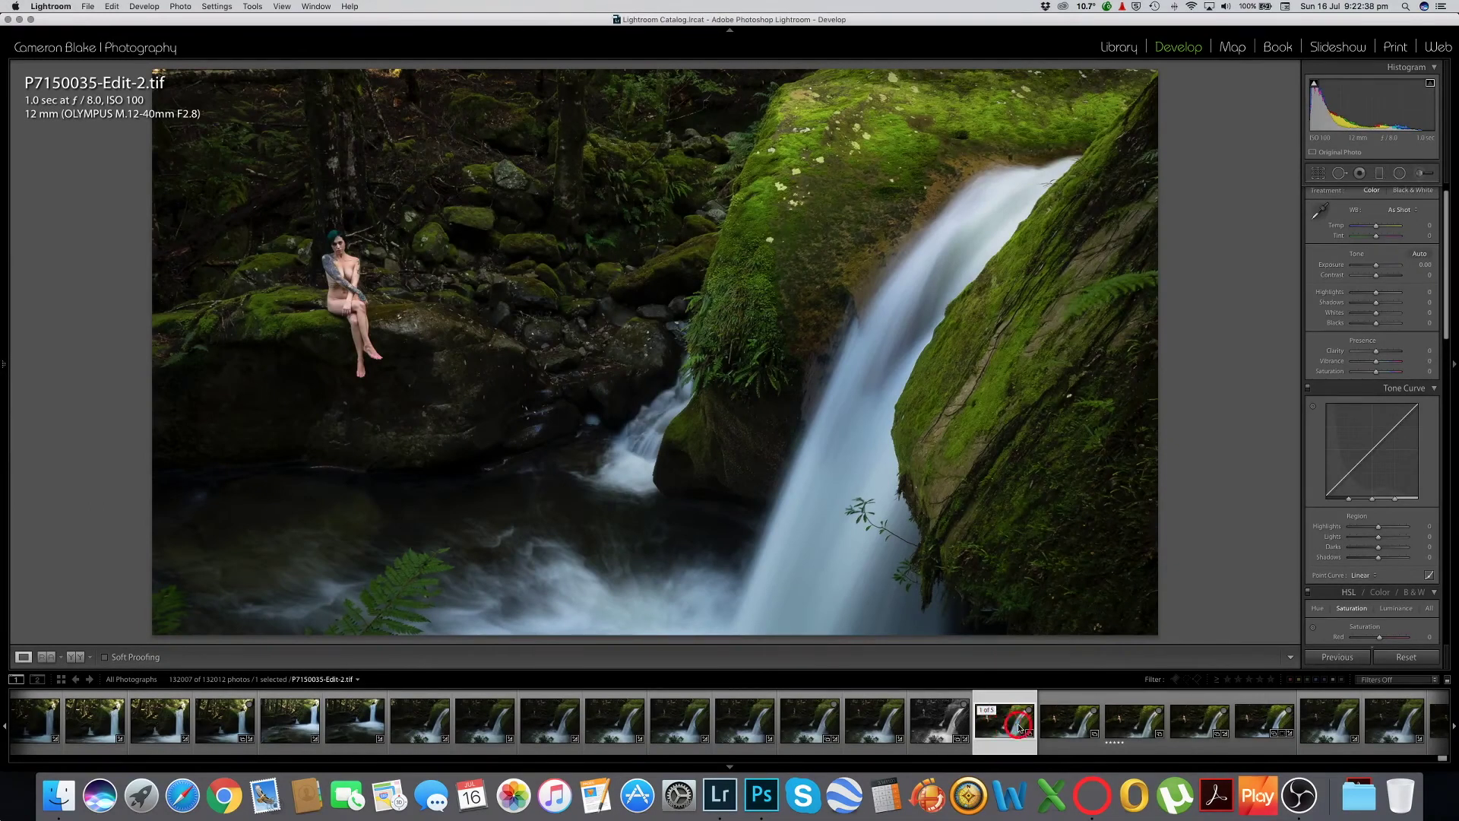
{"action": "scroll", "coordinate": [1020, 723], "scroll_direction": "right", "scroll_amount": 3}
{"action": "scroll", "coordinate": [1020, 723], "scroll_direction": "right", "scroll_amount": 3}
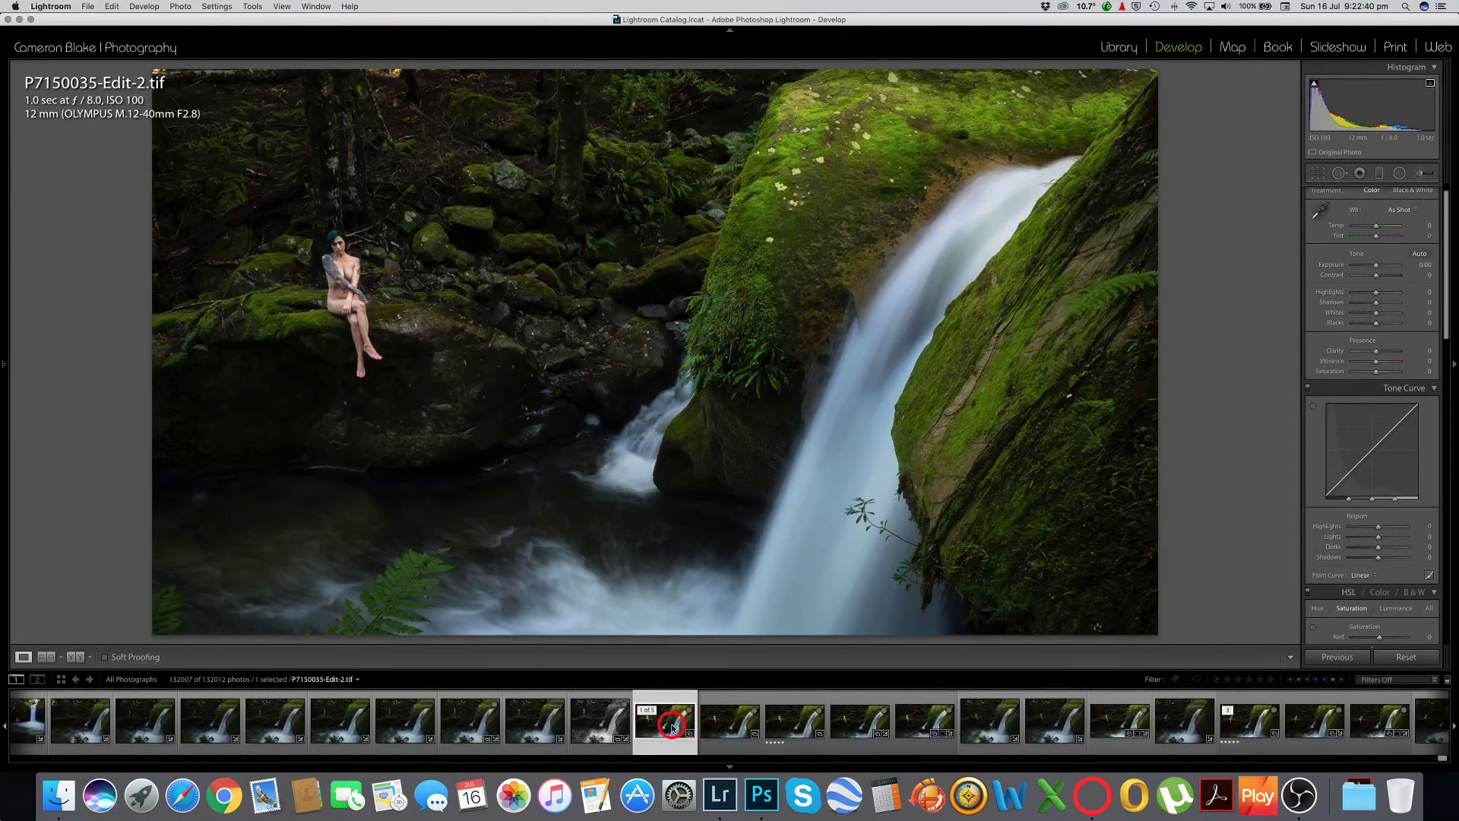
{"action": "left_click", "coordinate": [915, 732]}
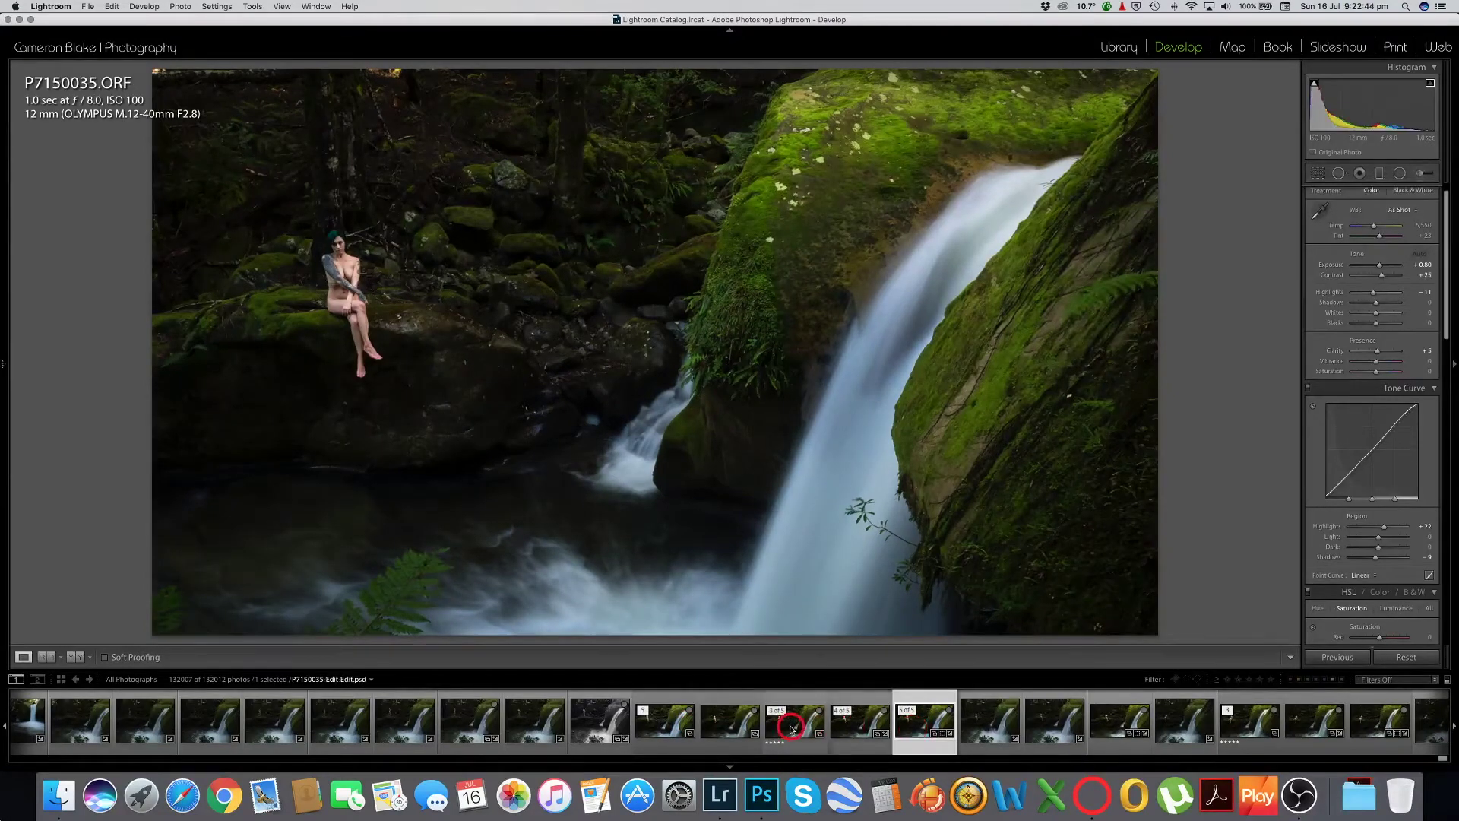
{"action": "left_click", "coordinate": [667, 730]}
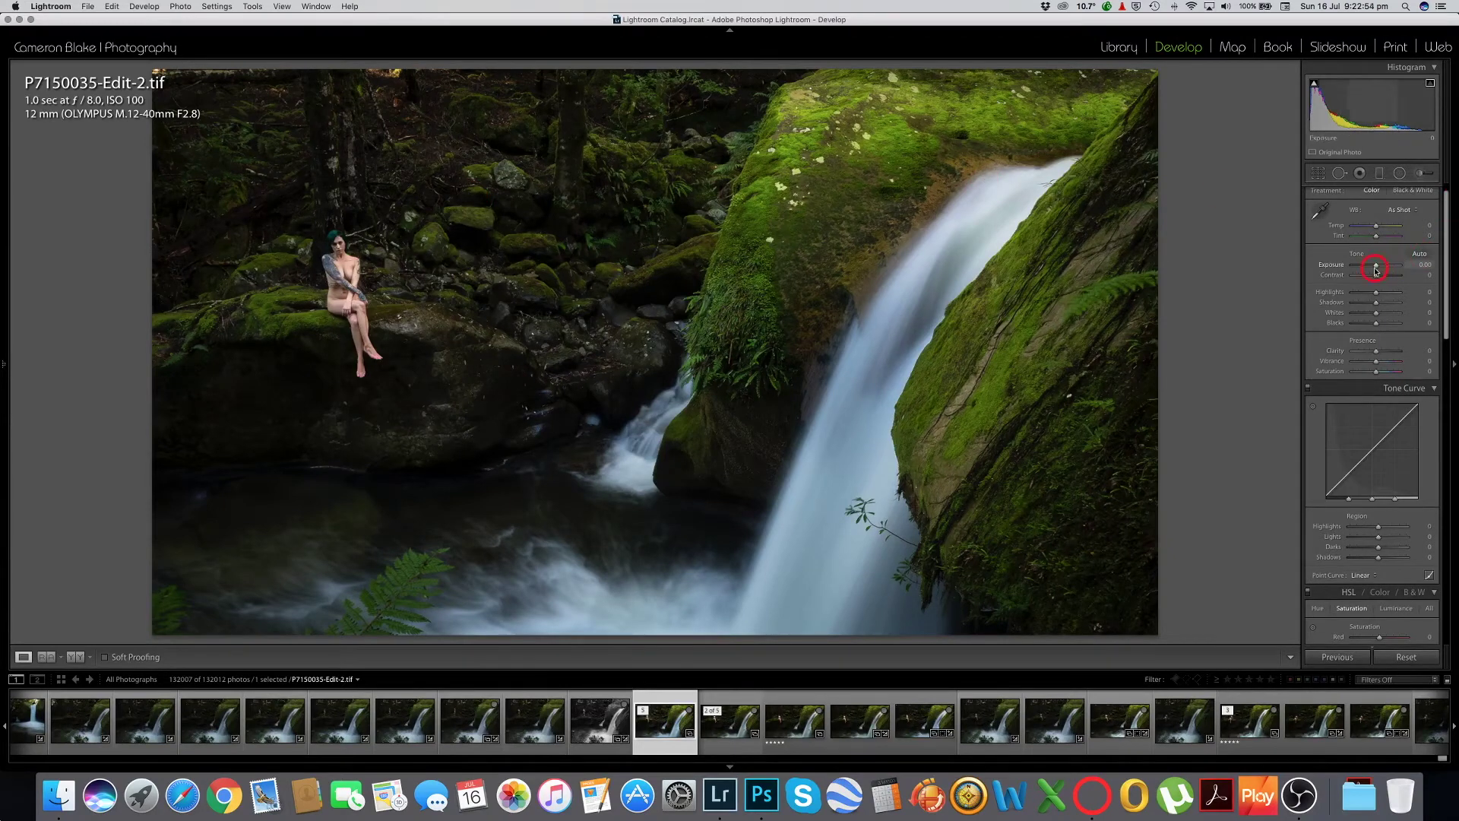
- Set the exposure of P7150035-Edit-2.tif to -0.25
{"action": "scroll", "coordinate": [1378, 228], "scroll_direction": "up", "scroll_amount": 2}
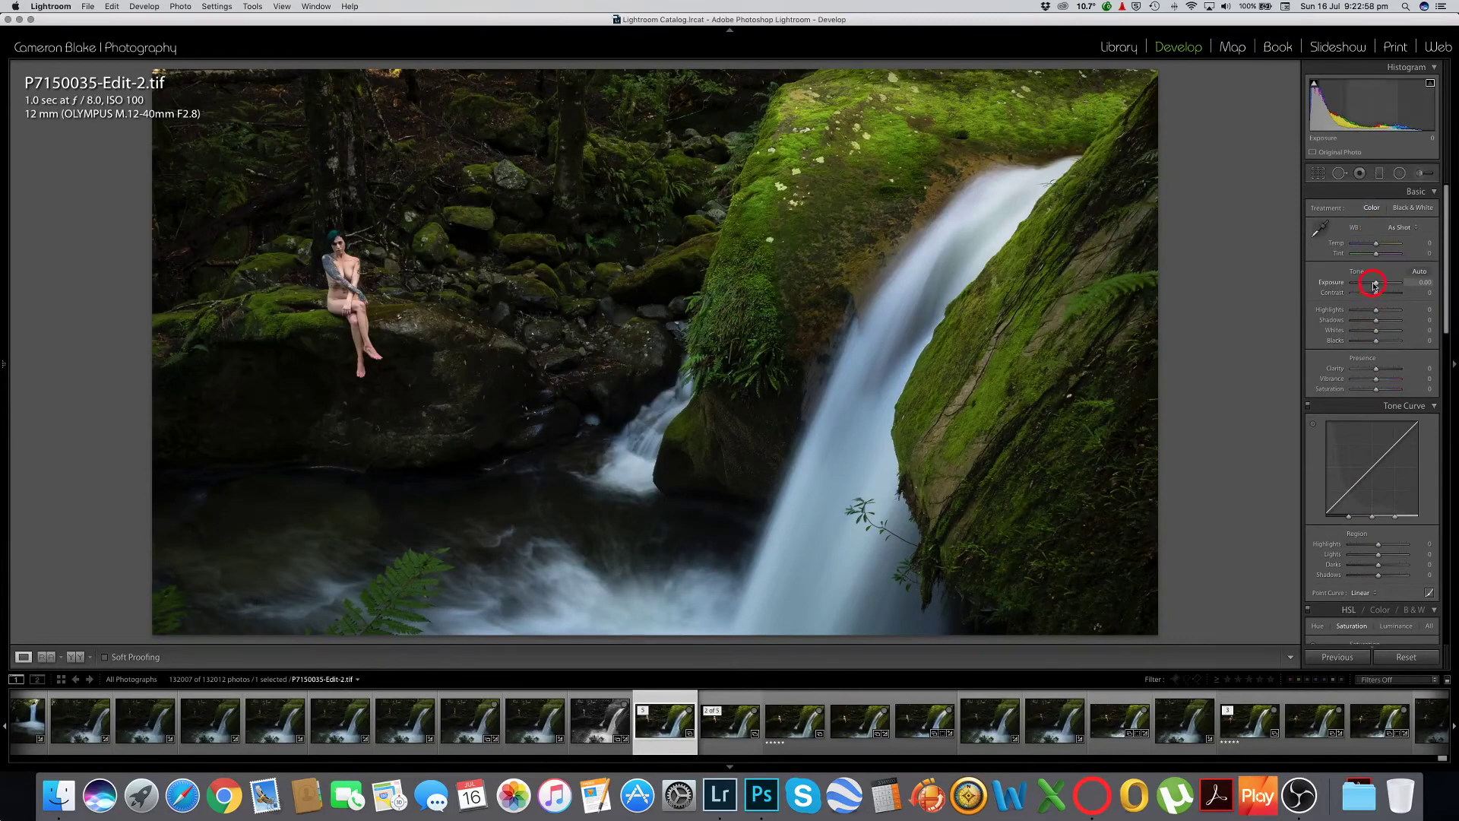
{"action": "left_click_drag", "start_coordinate": [1375, 284], "coordinate": [1373, 285]}
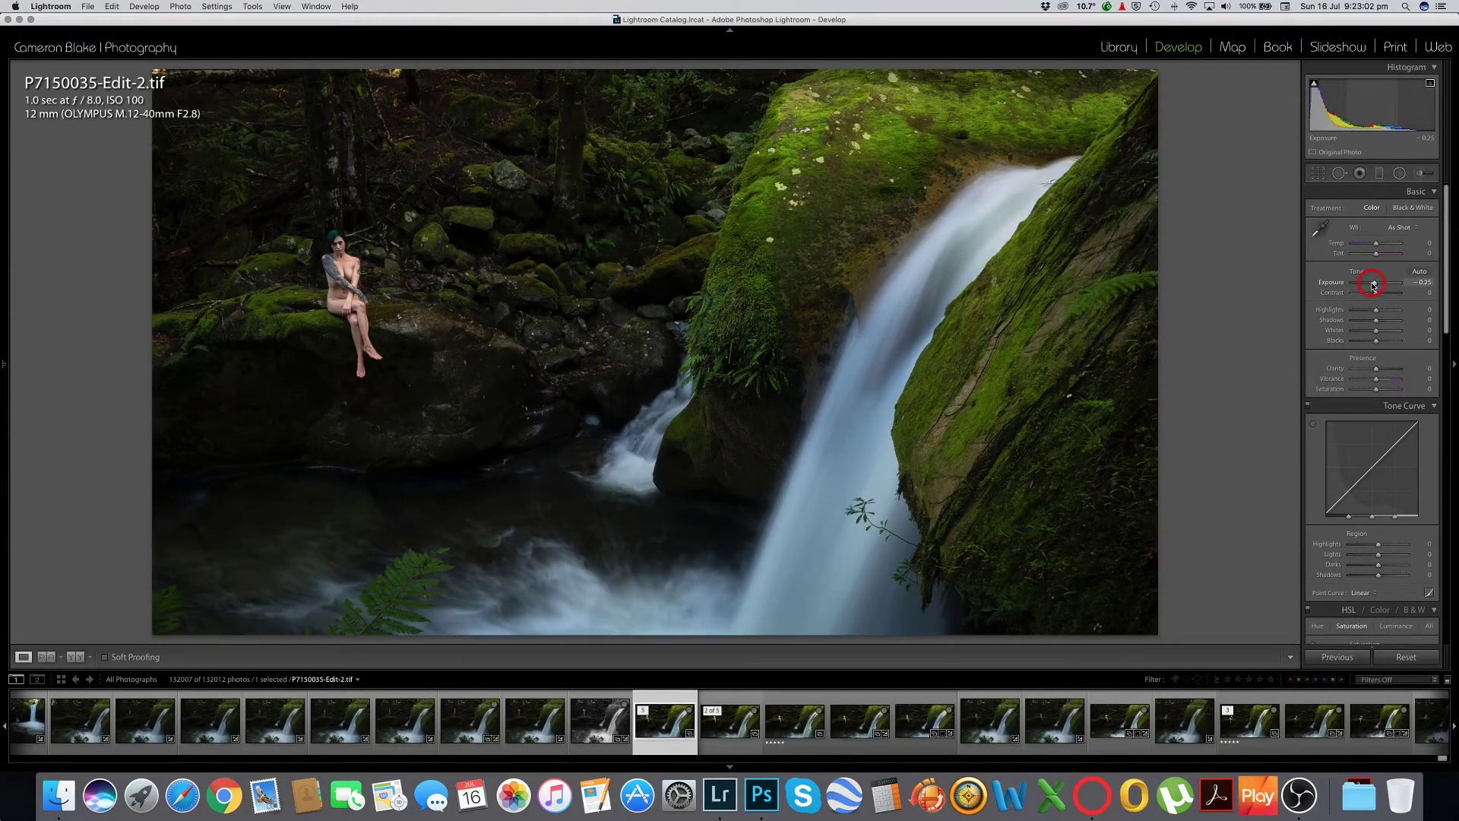
{"action": "left_click_drag", "start_coordinate": [1374, 284], "coordinate": [1373, 285]}
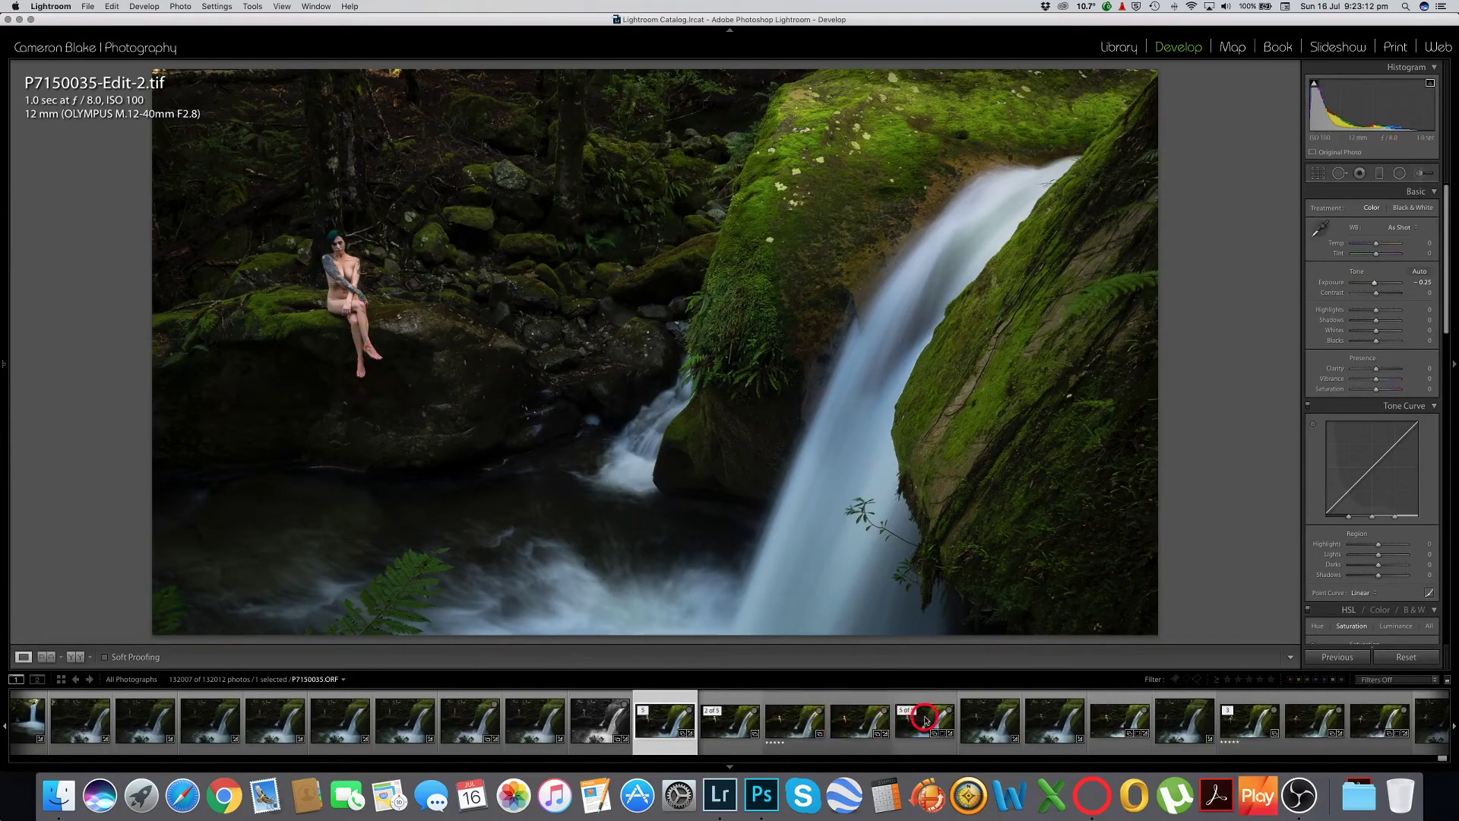
- Send P7150035-Edit-2.tif to Adobe Photoshop CC 2017 for editing and switch to Photoshop
{"action": "left_click", "coordinate": [671, 728]}
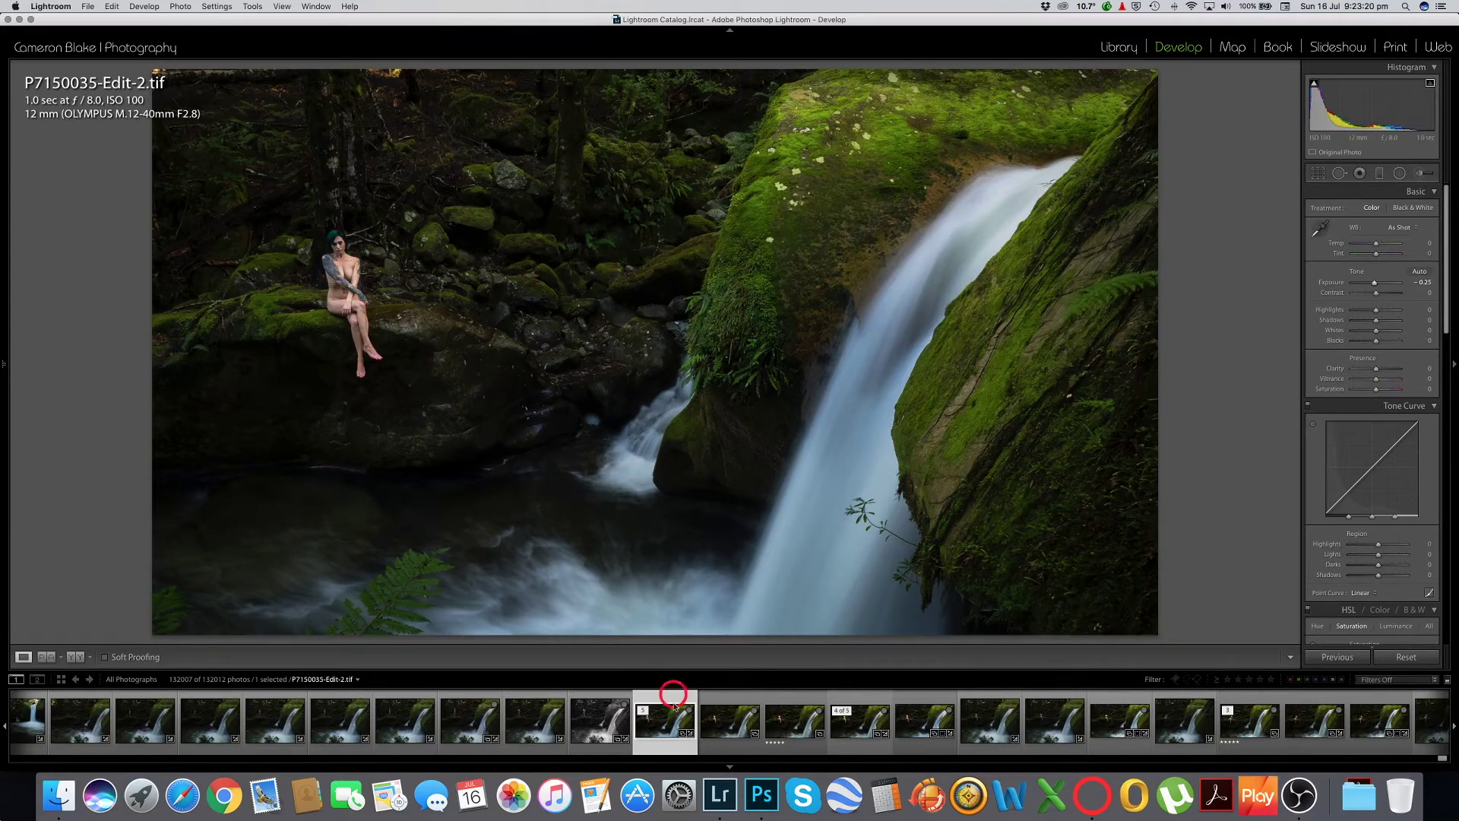
{"action": "right_click", "coordinate": [675, 707]}
{"action": "mouse_move", "coordinate": [787, 515]}
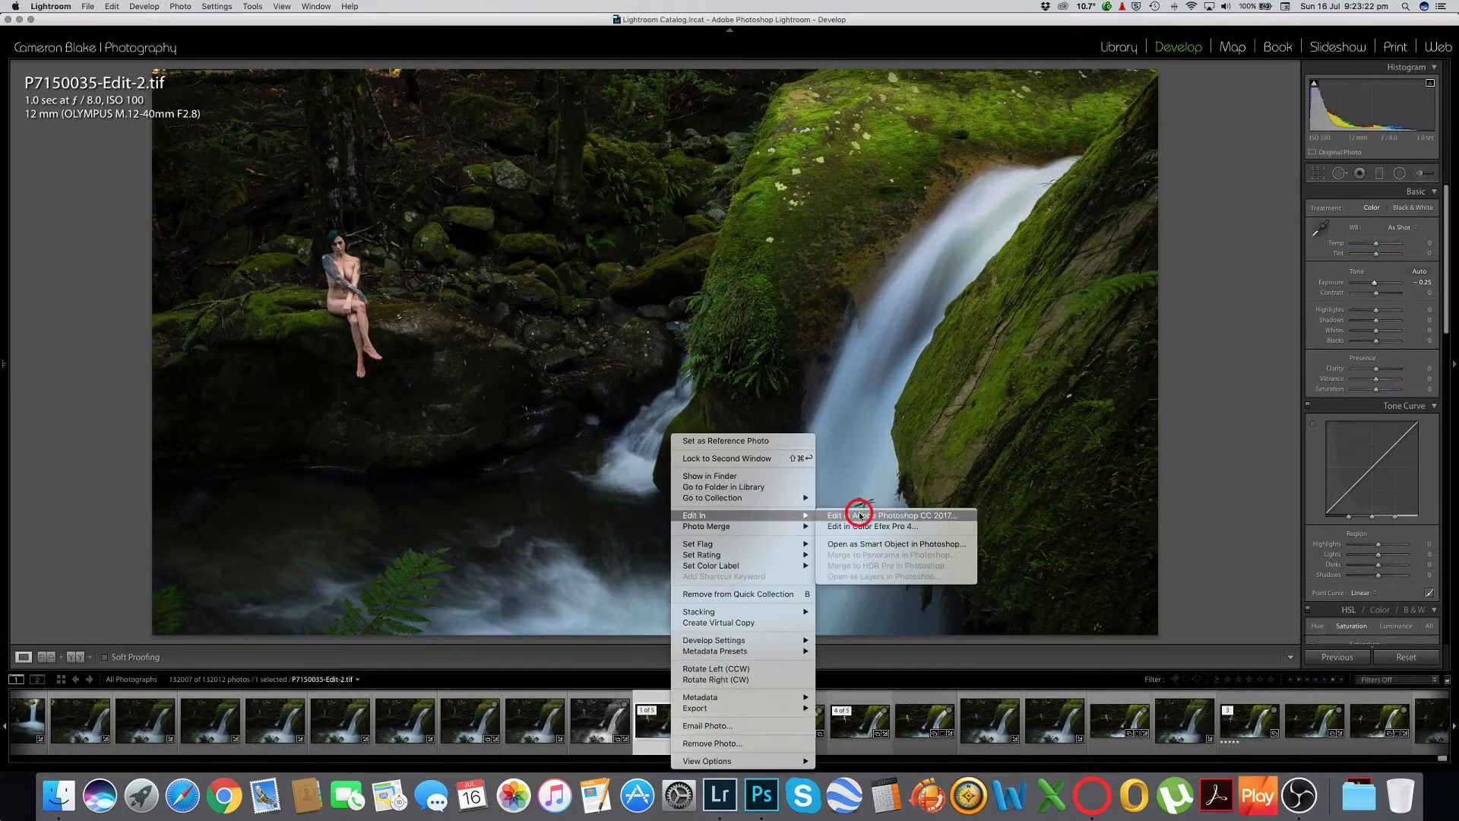
{"action": "left_click", "coordinate": [860, 515]}
{"action": "left_click", "coordinate": [813, 316]}
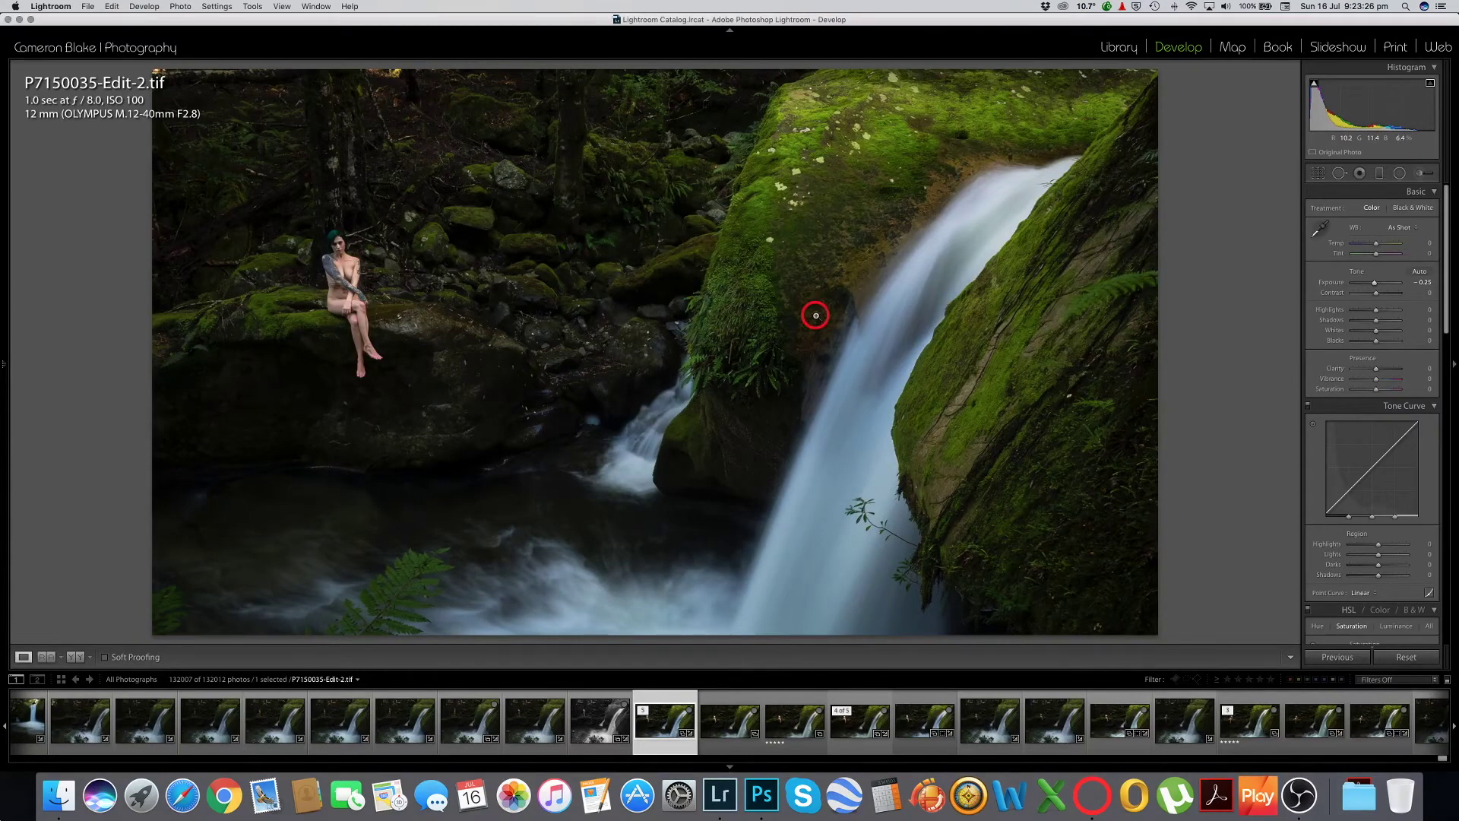
{"action": "left_click", "coordinate": [762, 795]}
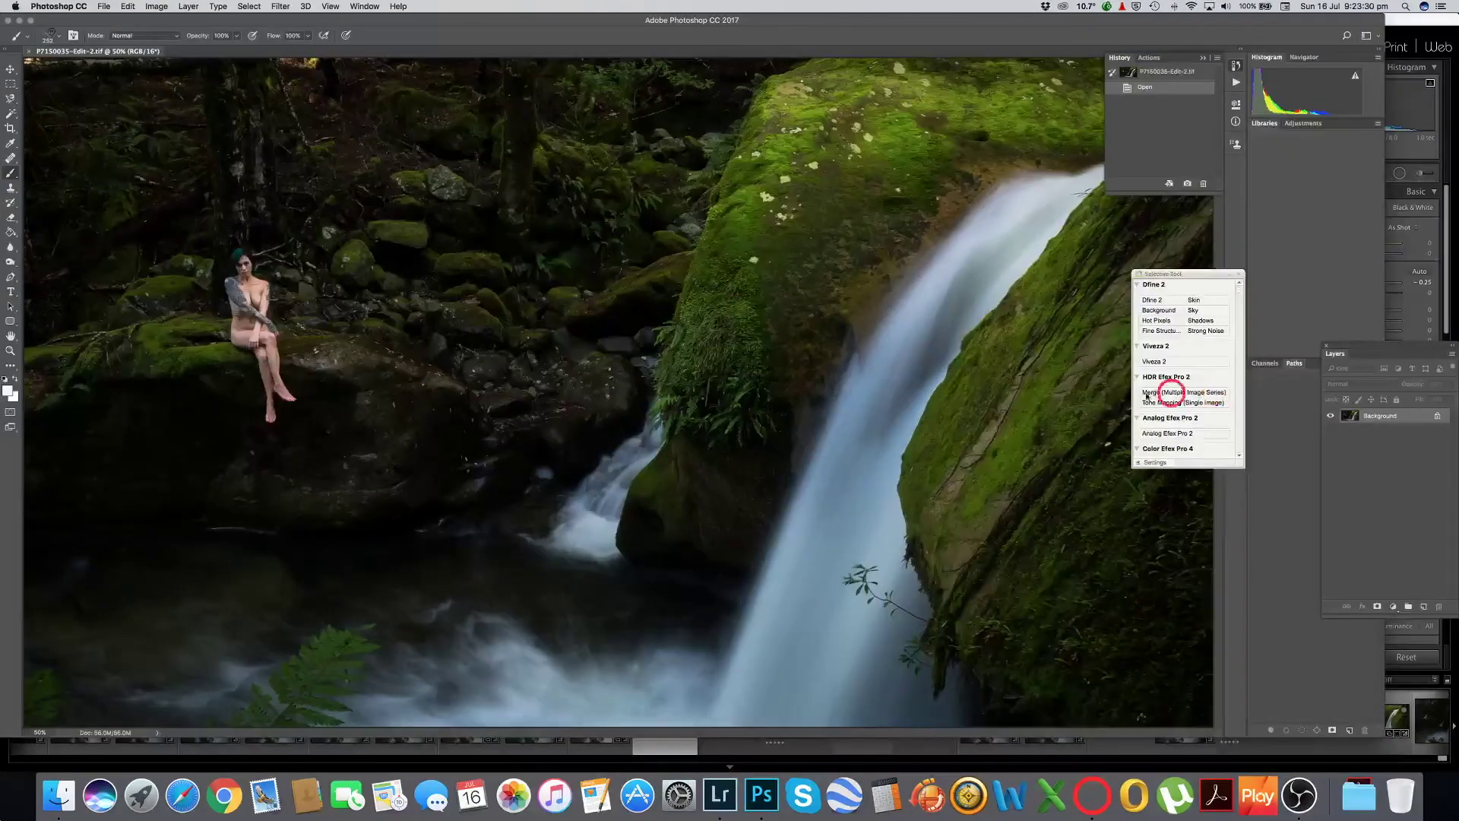
- Choose the Clone Stamp tool and enlarge its soft brush for retouching the ferns, with the whole photo in view
{"action": "left_click", "coordinate": [10, 351]}
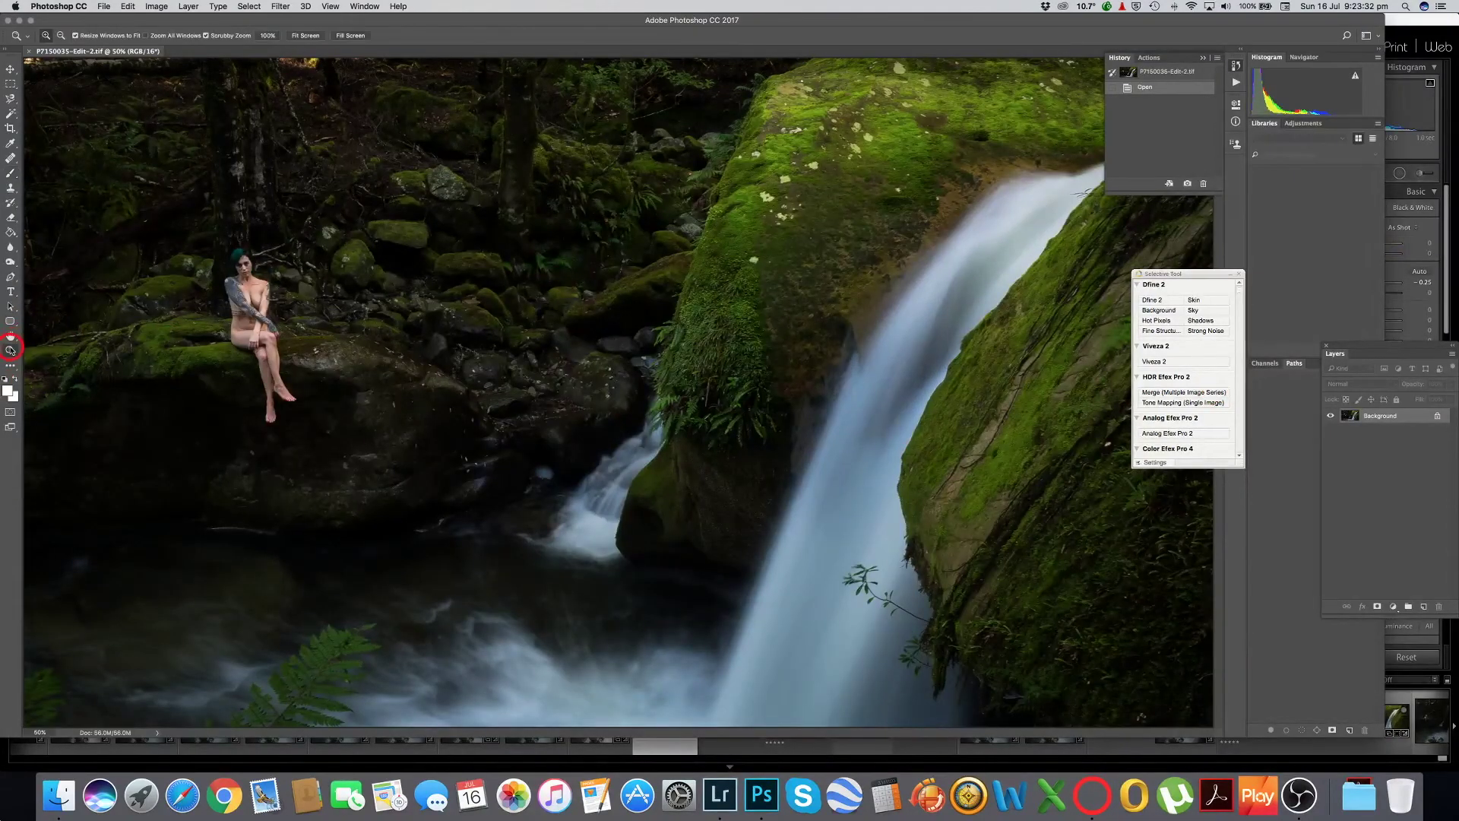
{"action": "left_click", "coordinate": [720, 355], "text": "alt"}
{"action": "left_click", "coordinate": [636, 346], "text": "alt"}
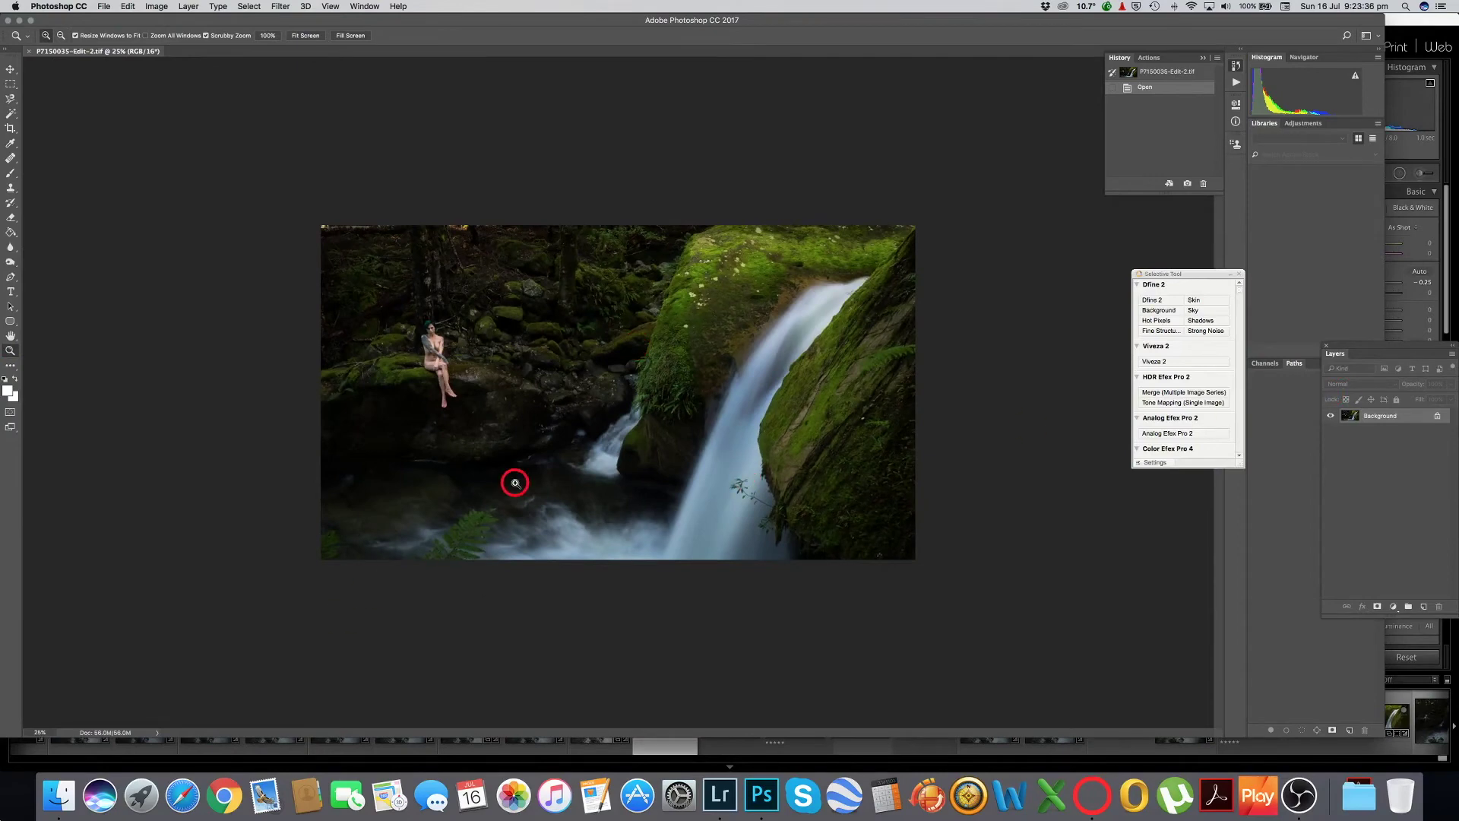
{"action": "left_click", "coordinate": [472, 530]}
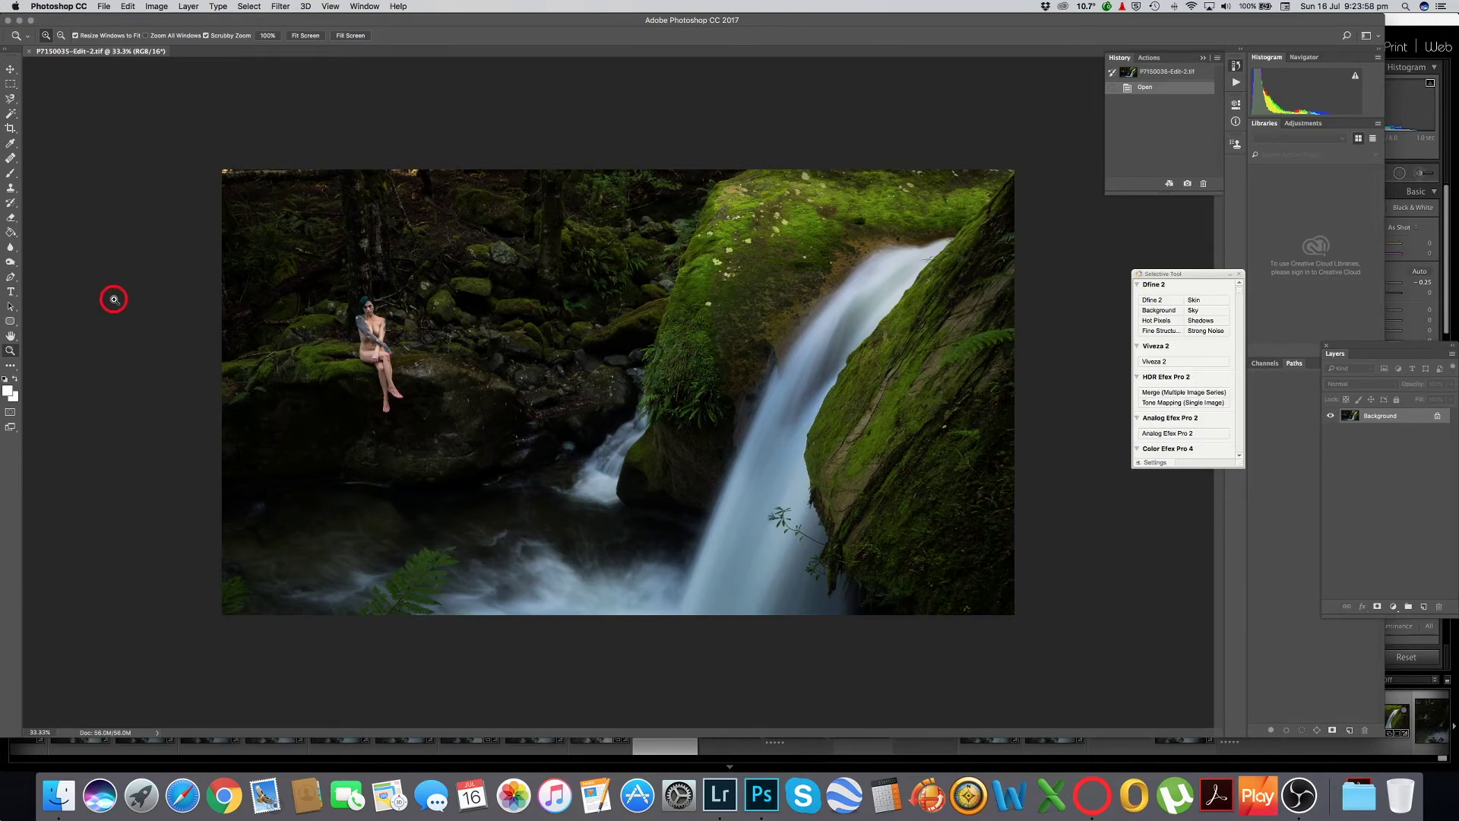
{"action": "left_click", "coordinate": [13, 193]}
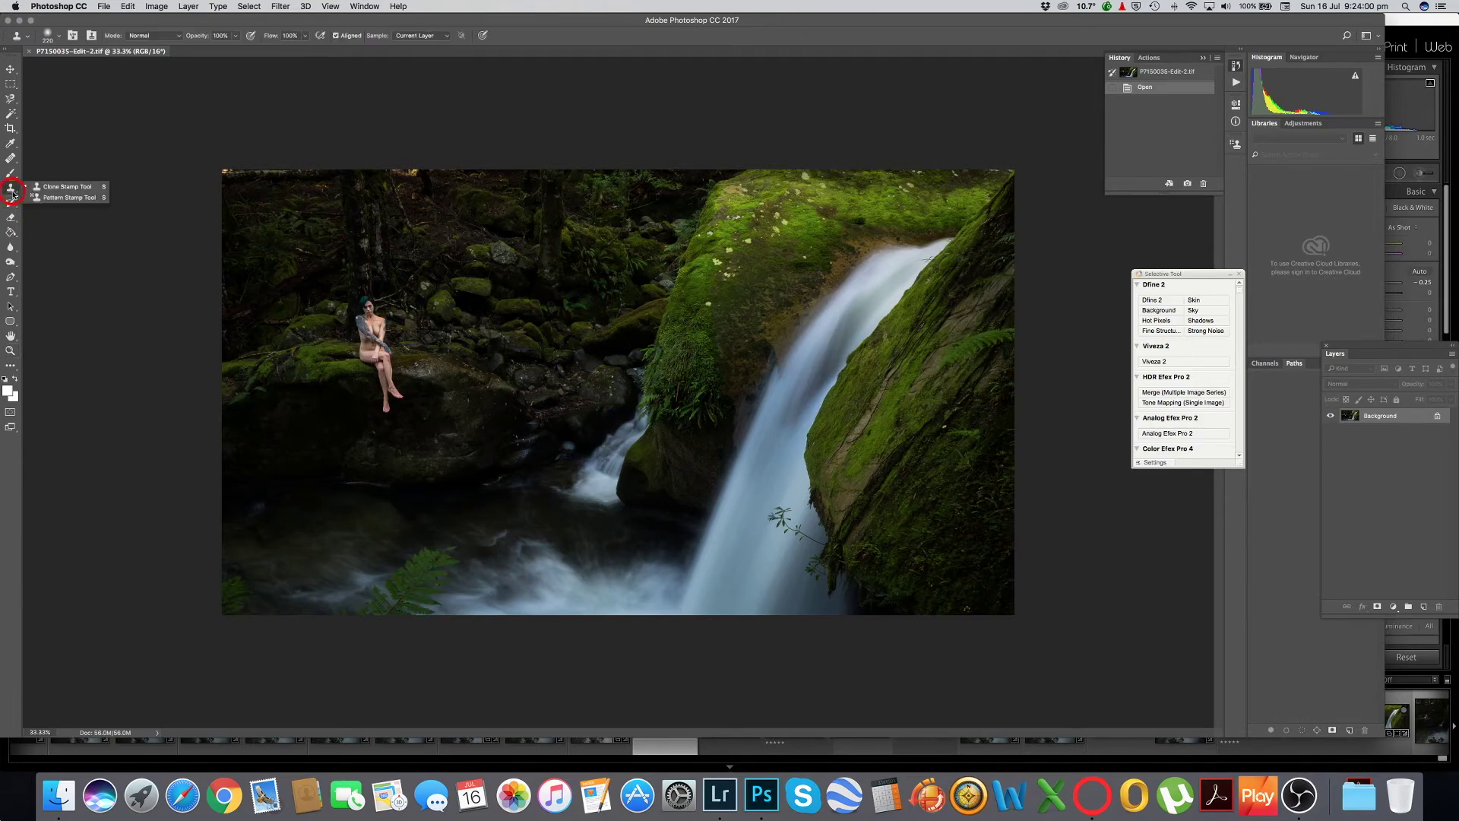
{"action": "left_click", "coordinate": [56, 188]}
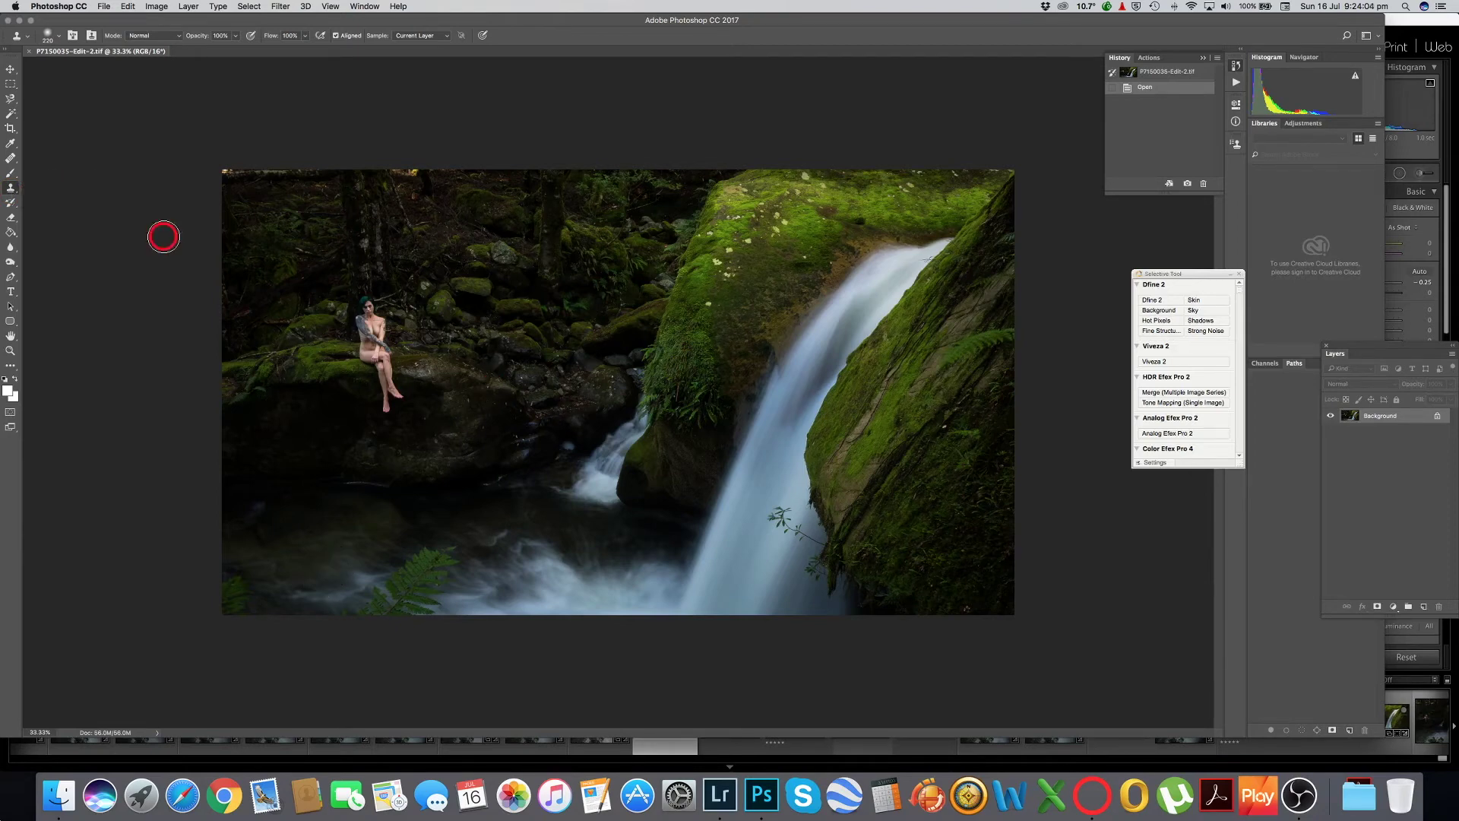
{"action": "left_click", "coordinate": [60, 36]}
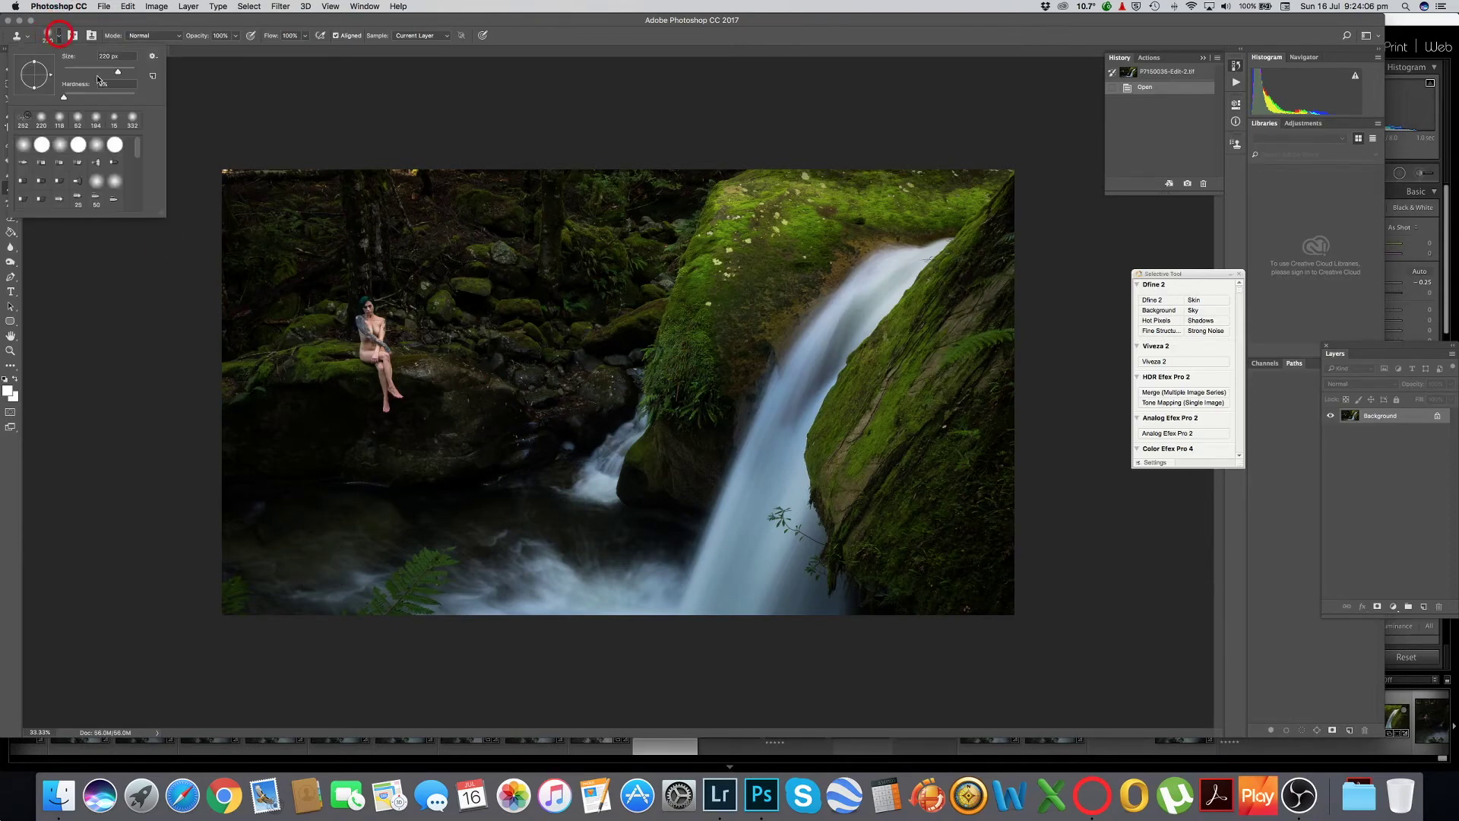
{"action": "left_click", "coordinate": [47, 35]}
{"action": "left_click", "coordinate": [60, 36]}
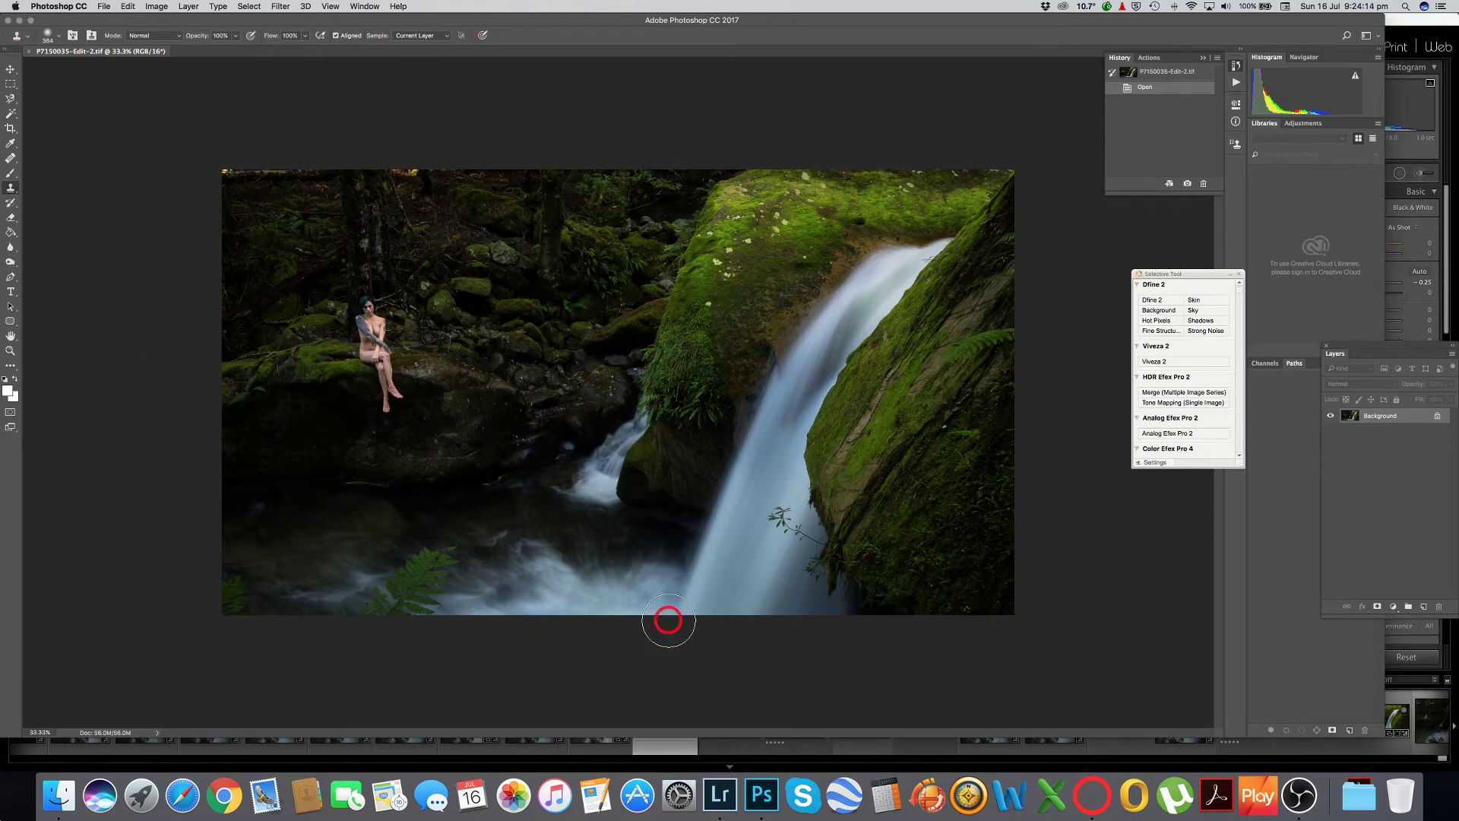
- Switch to the Highlighter app and close its window to remove the ring around the pointer before cloning
{"action": "mouse_move", "coordinate": [486, 579]}
{"action": "left_mouse_down"}
{"action": "mouse_move", "coordinate": [450, 564]}
{"action": "mouse_move", "coordinate": [393, 588]}
{"action": "mouse_move", "coordinate": [375, 541]}
{"action": "mouse_move", "coordinate": [457, 570]}
{"action": "mouse_move", "coordinate": [349, 593]}
{"action": "mouse_move", "coordinate": [483, 599]}
{"action": "mouse_move", "coordinate": [482, 564]}
{"action": "mouse_move", "coordinate": [514, 570]}
{"action": "mouse_move", "coordinate": [424, 550]}
{"action": "mouse_move", "coordinate": [301, 551]}
{"action": "mouse_move", "coordinate": [393, 546]}
{"action": "mouse_move", "coordinate": [516, 574]}
{"action": "mouse_move", "coordinate": [435, 539]}
{"action": "mouse_move", "coordinate": [424, 580]}
{"action": "mouse_move", "coordinate": [421, 561]}
{"action": "mouse_move", "coordinate": [524, 601]}
{"action": "mouse_move", "coordinate": [497, 585]}
{"action": "left_mouse_up"}
{"action": "mouse_move", "coordinate": [500, 558]}
{"action": "left_mouse_down"}
{"action": "mouse_move", "coordinate": [423, 563]}
{"action": "mouse_move", "coordinate": [479, 557]}
{"action": "mouse_move", "coordinate": [428, 560]}
{"action": "mouse_move", "coordinate": [456, 562]}
{"action": "left_mouse_up"}
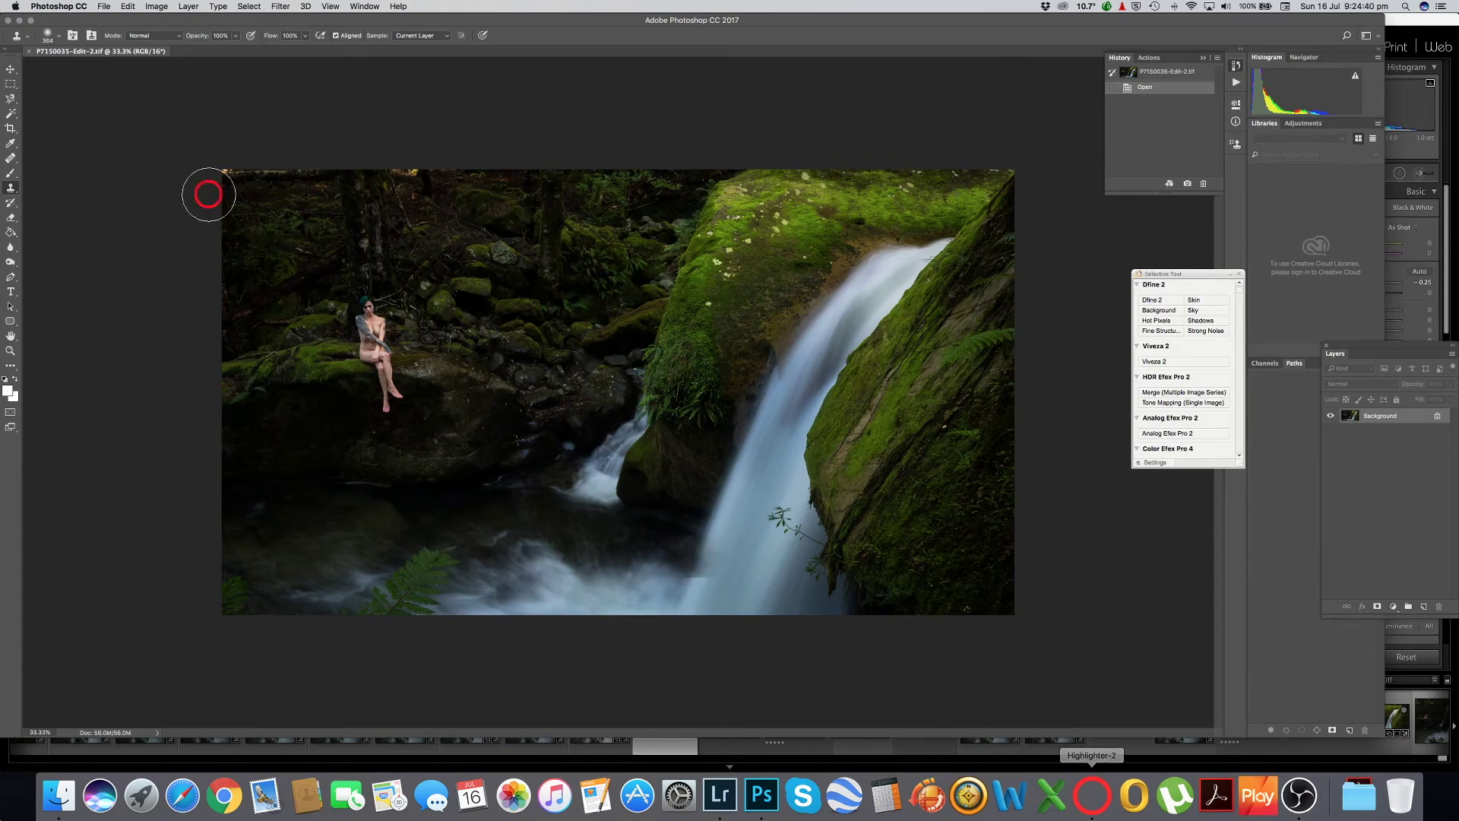
{"action": "left_click", "coordinate": [1092, 796]}
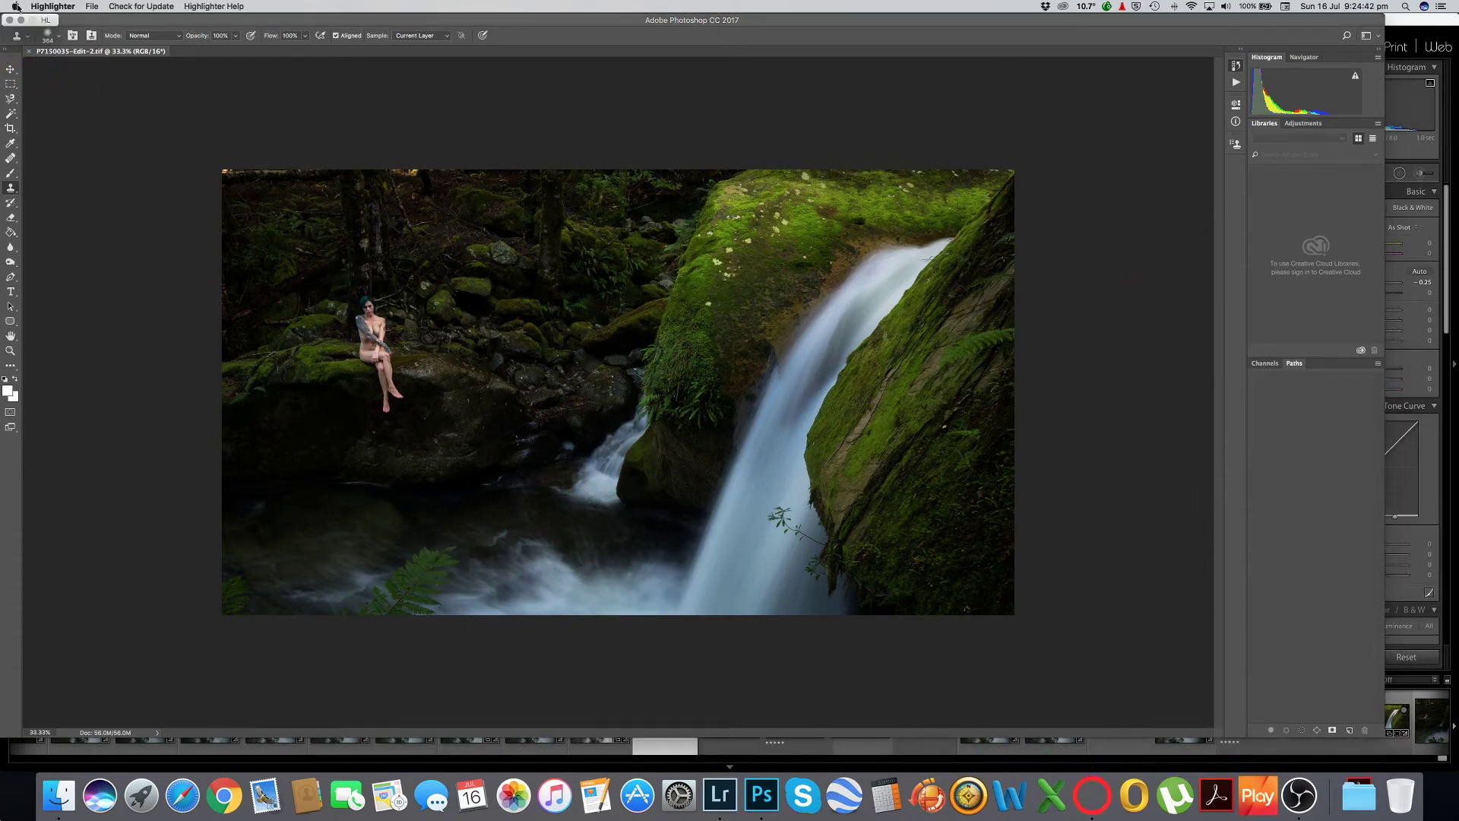
{"action": "left_click", "coordinate": [9, 19]}
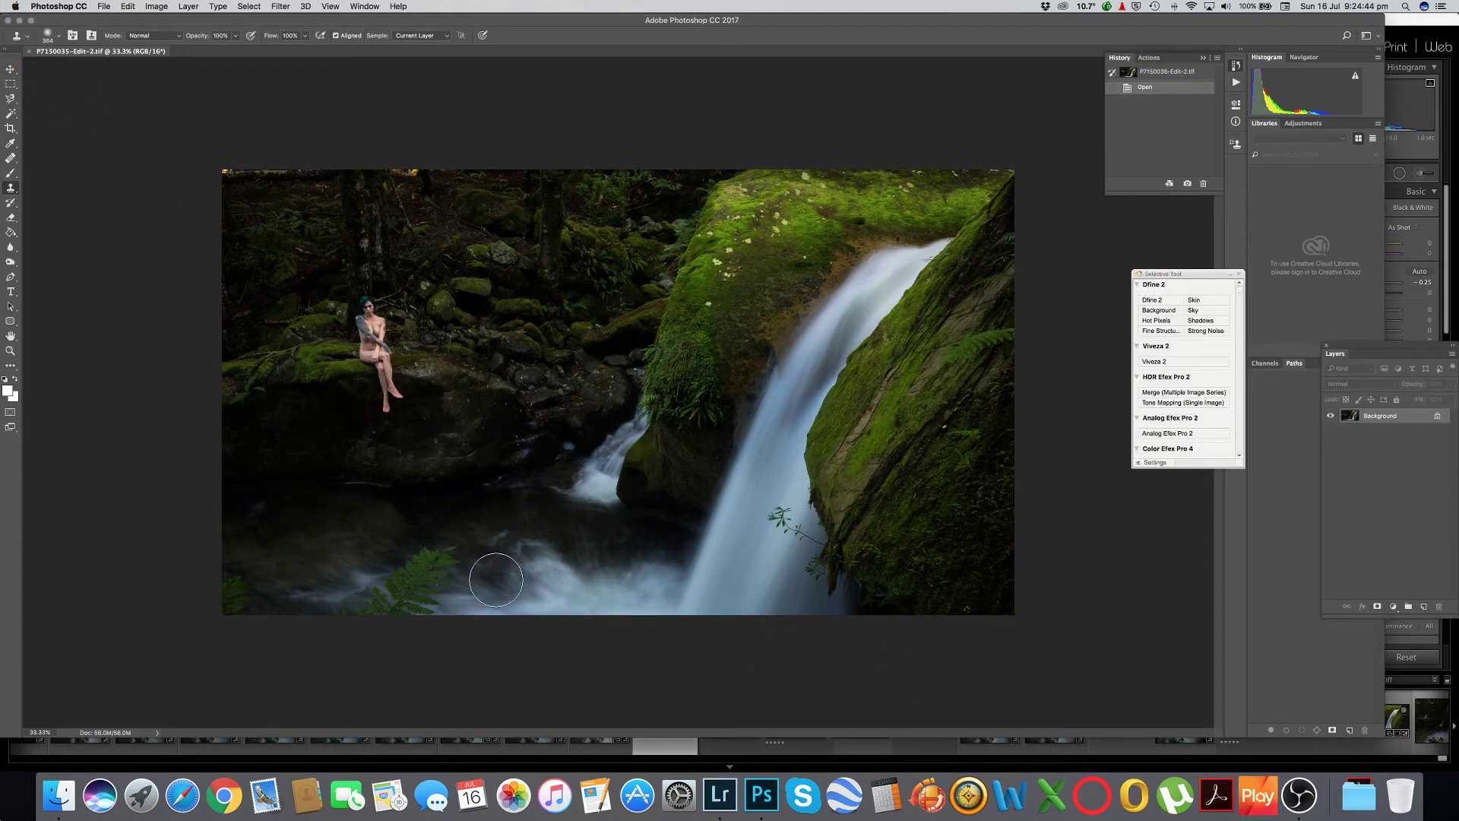
- Remove the large foreground fern by cloning stream water over it, undoing the first stroke and repainting the area
{"action": "mouse_move", "coordinate": [429, 563]}
{"action": "left_mouse_down"}
{"action": "mouse_move", "coordinate": [413, 564]}
{"action": "mouse_move", "coordinate": [446, 580]}
{"action": "left_mouse_up"}
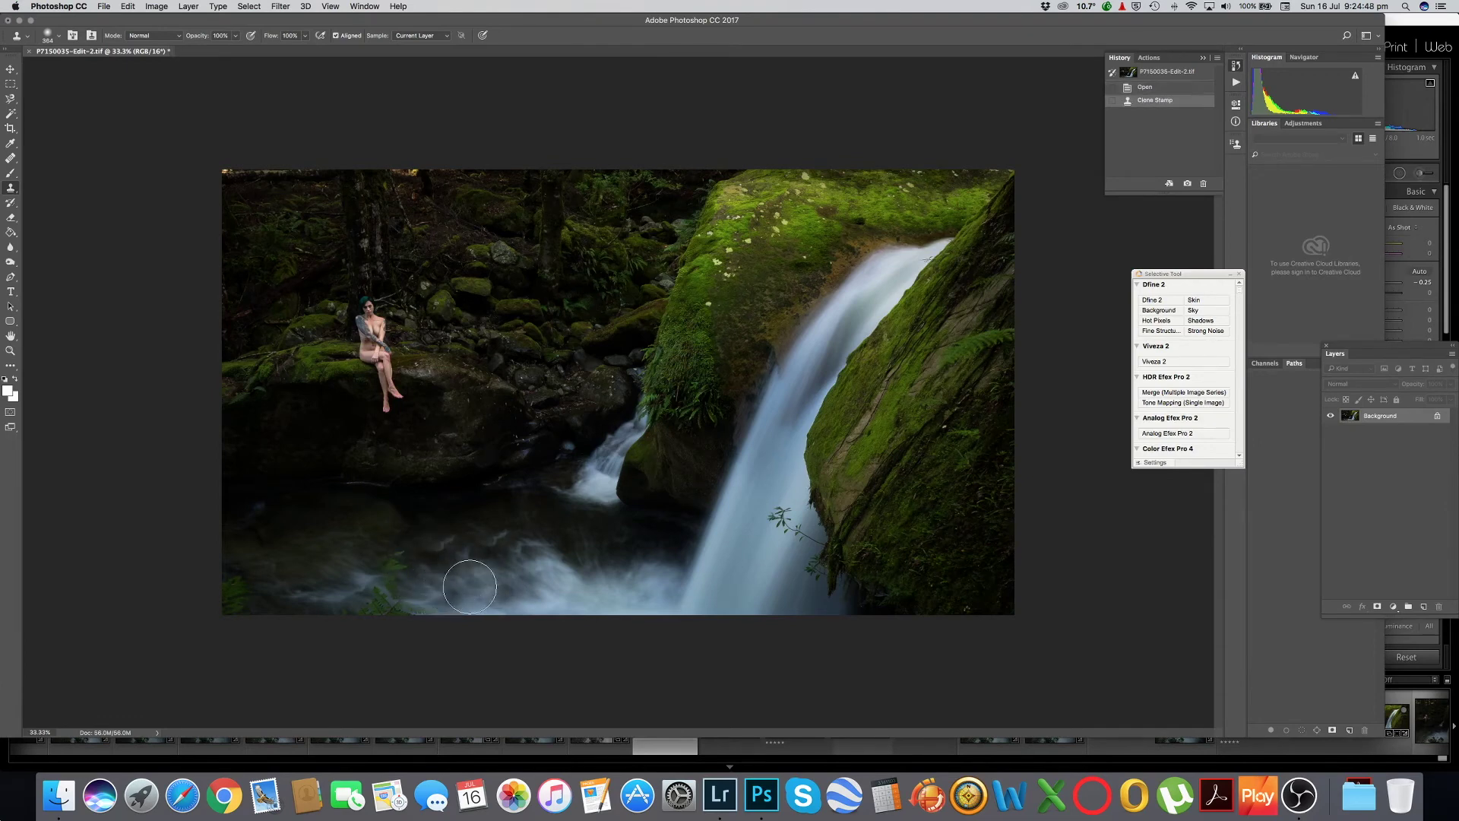
{"action": "key", "text": "super+z"}
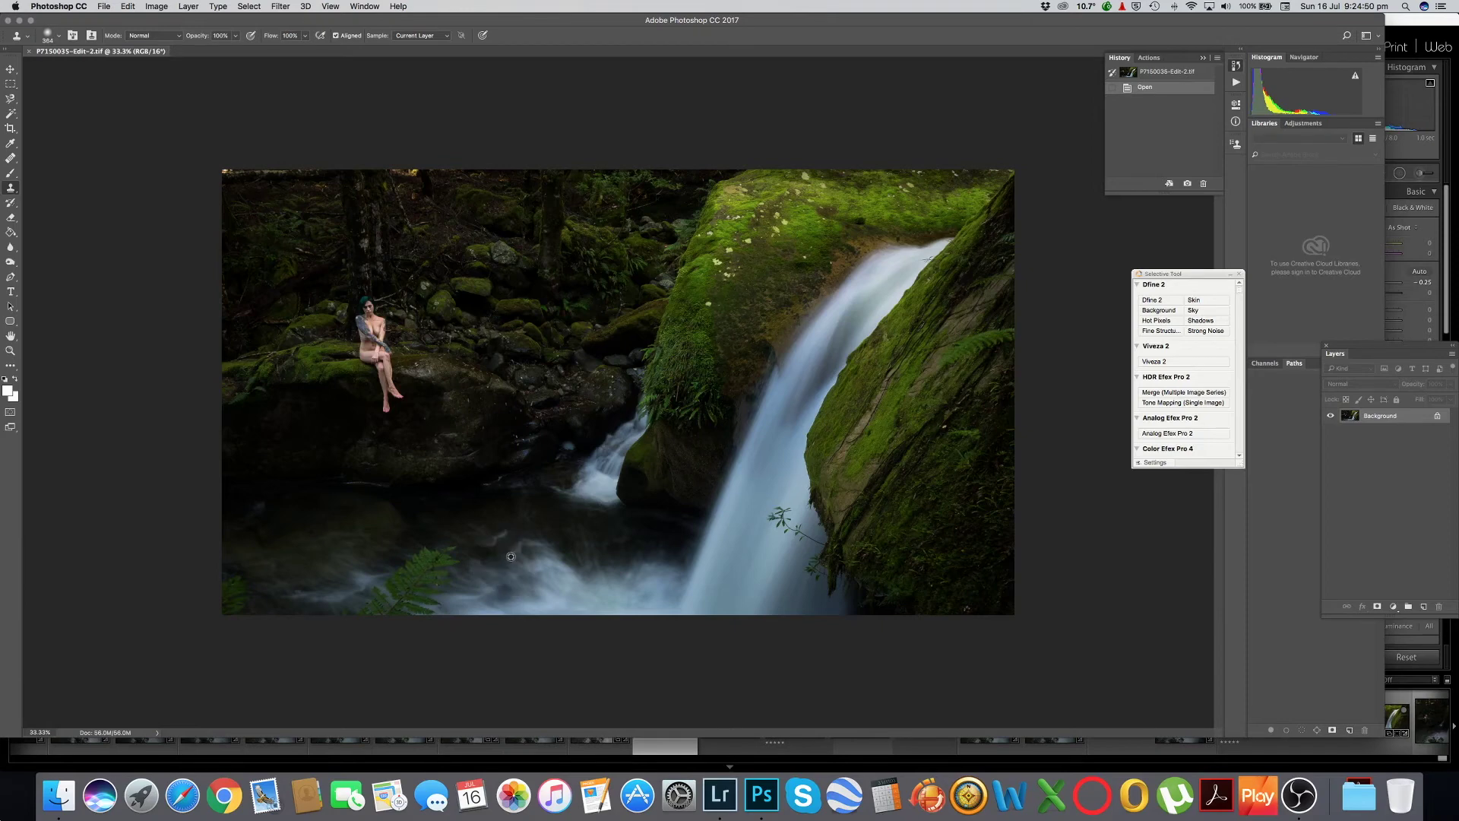
{"action": "mouse_move", "coordinate": [502, 559]}
{"action": "left_mouse_down"}
{"action": "mouse_move", "coordinate": [462, 560]}
{"action": "mouse_move", "coordinate": [427, 601]}
{"action": "mouse_move", "coordinate": [460, 564]}
{"action": "mouse_move", "coordinate": [443, 561]}
{"action": "mouse_move", "coordinate": [401, 604]}
{"action": "mouse_move", "coordinate": [434, 578]}
{"action": "left_mouse_up"}
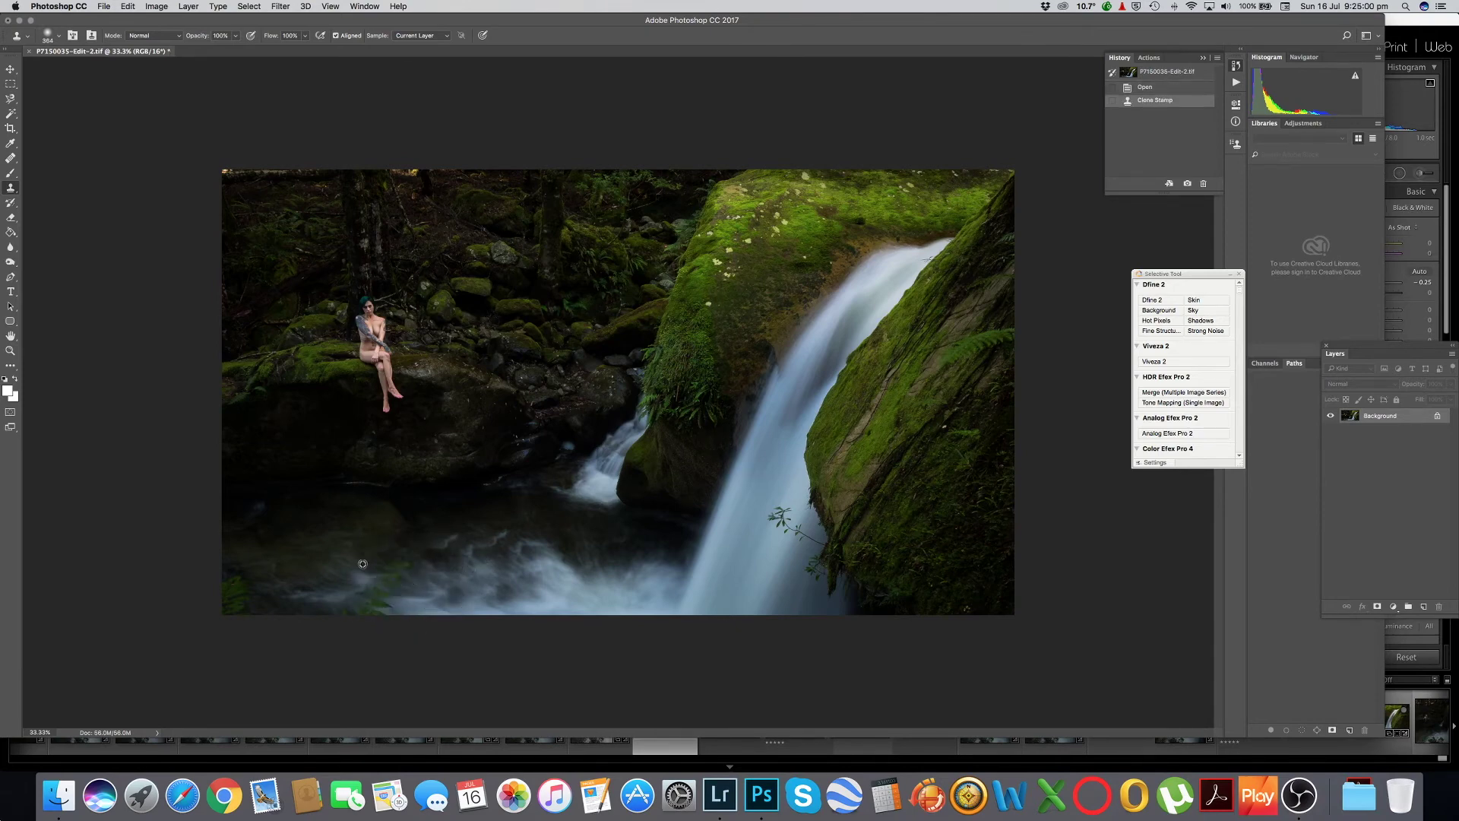
{"action": "mouse_move", "coordinate": [381, 576]}
{"action": "left_mouse_down"}
{"action": "mouse_move", "coordinate": [412, 573]}
{"action": "mouse_move", "coordinate": [378, 597]}
{"action": "mouse_move", "coordinate": [318, 590]}
{"action": "mouse_move", "coordinate": [376, 606]}
{"action": "left_mouse_up"}
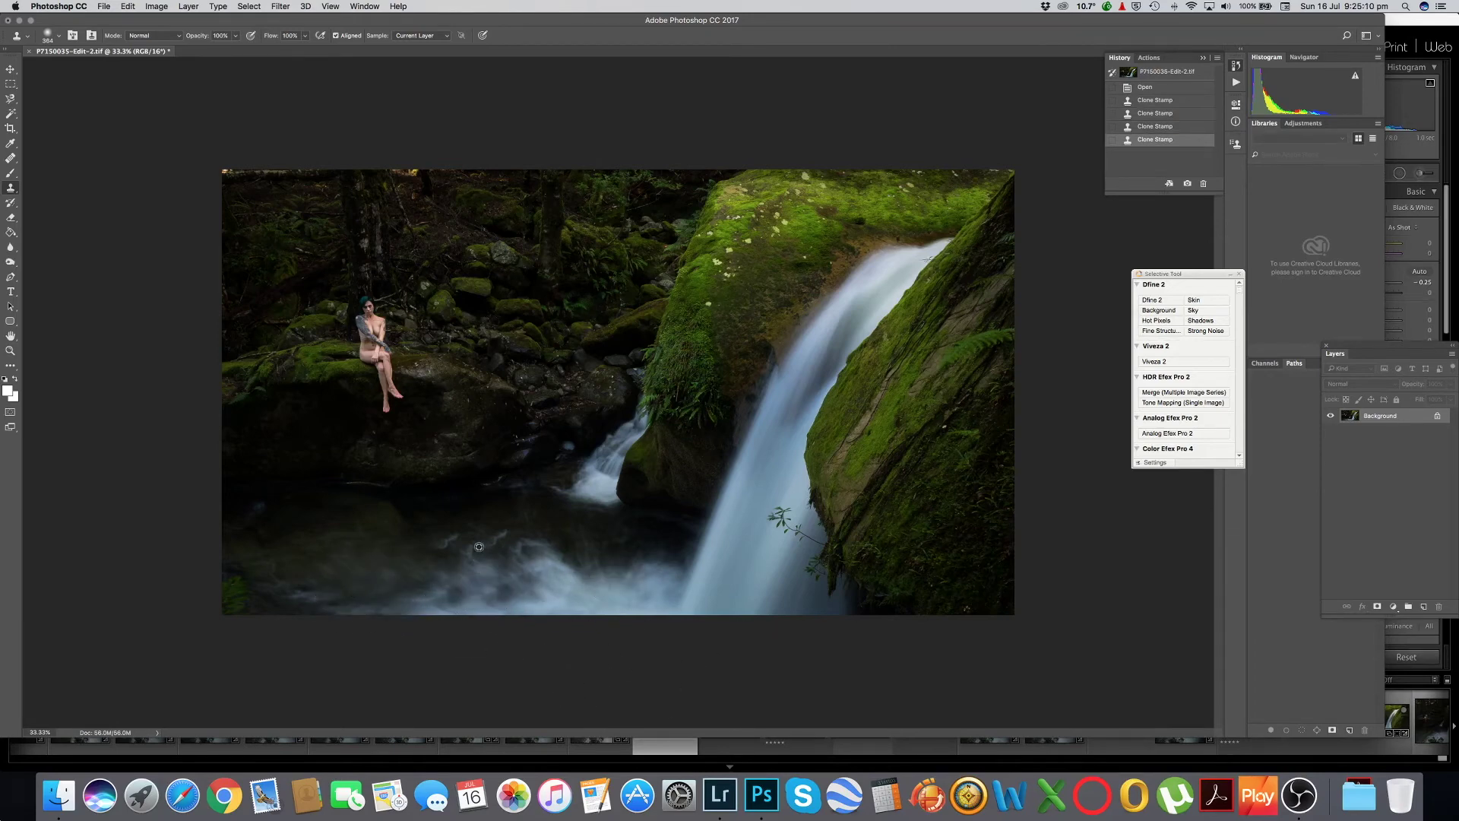
{"action": "left_click", "coordinate": [392, 572]}
{"action": "left_click", "coordinate": [383, 579]}
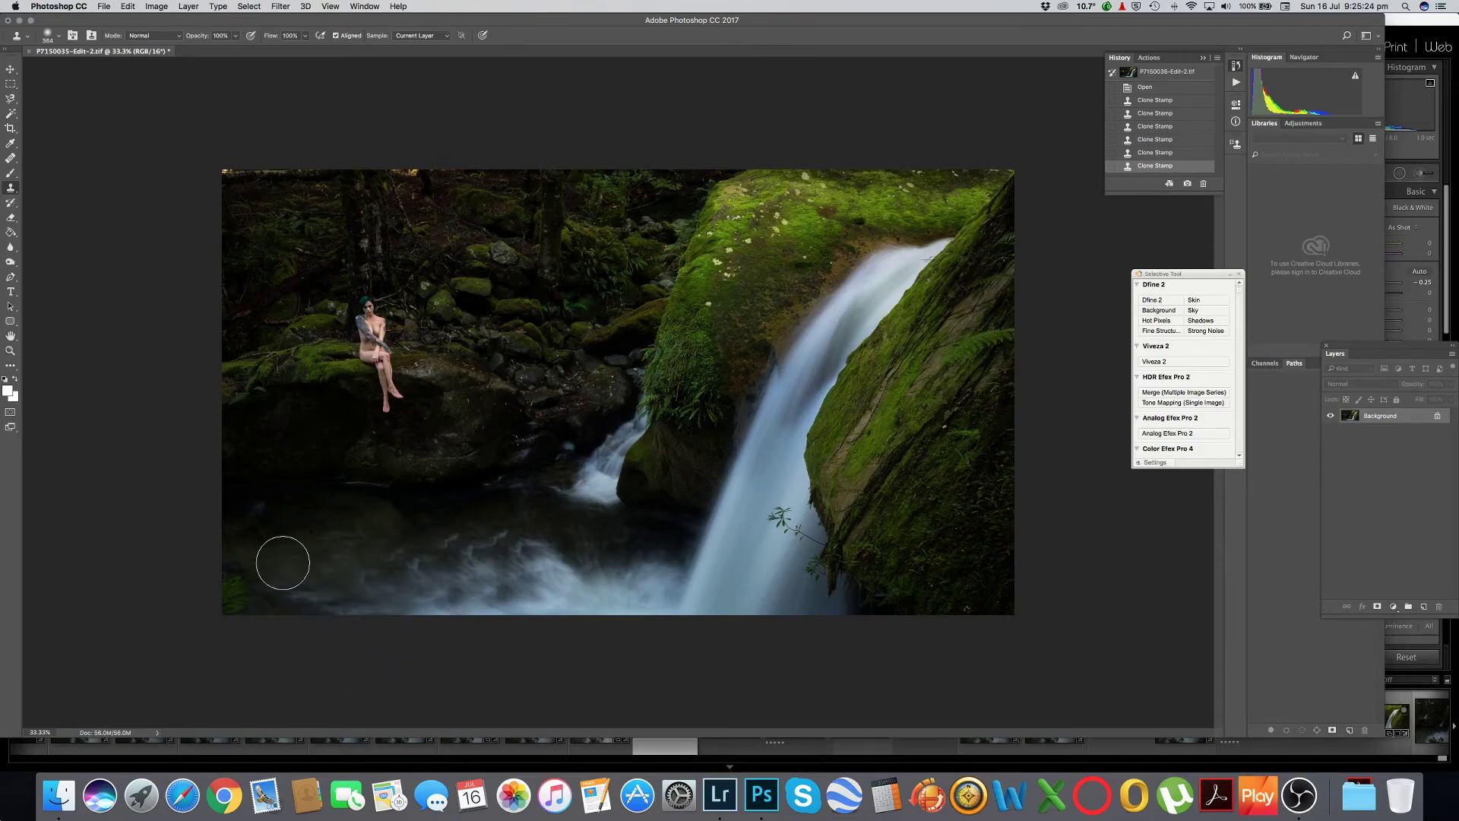
- Clone dark water over the small fern in the photo's lower-left corner and compare the retouched photo with its opened state
{"action": "left_click", "coordinate": [286, 570], "text": "alt"}
{"action": "mouse_move", "coordinate": [237, 593]}
{"action": "left_mouse_down"}
{"action": "mouse_move", "coordinate": [224, 597]}
{"action": "mouse_move", "coordinate": [230, 569]}
{"action": "mouse_move", "coordinate": [239, 616]}
{"action": "left_mouse_up"}
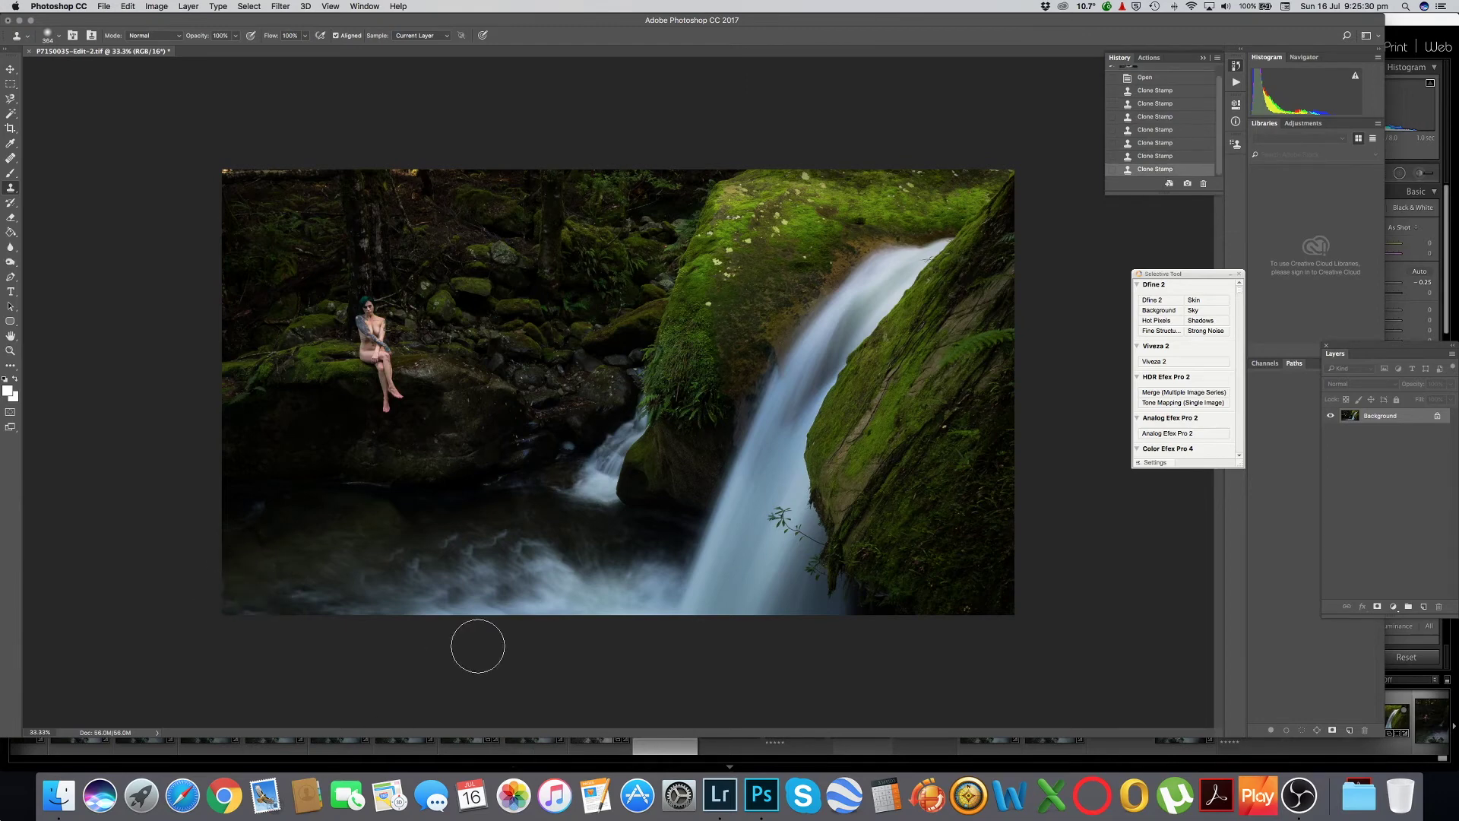
{"action": "left_click", "coordinate": [1155, 77]}
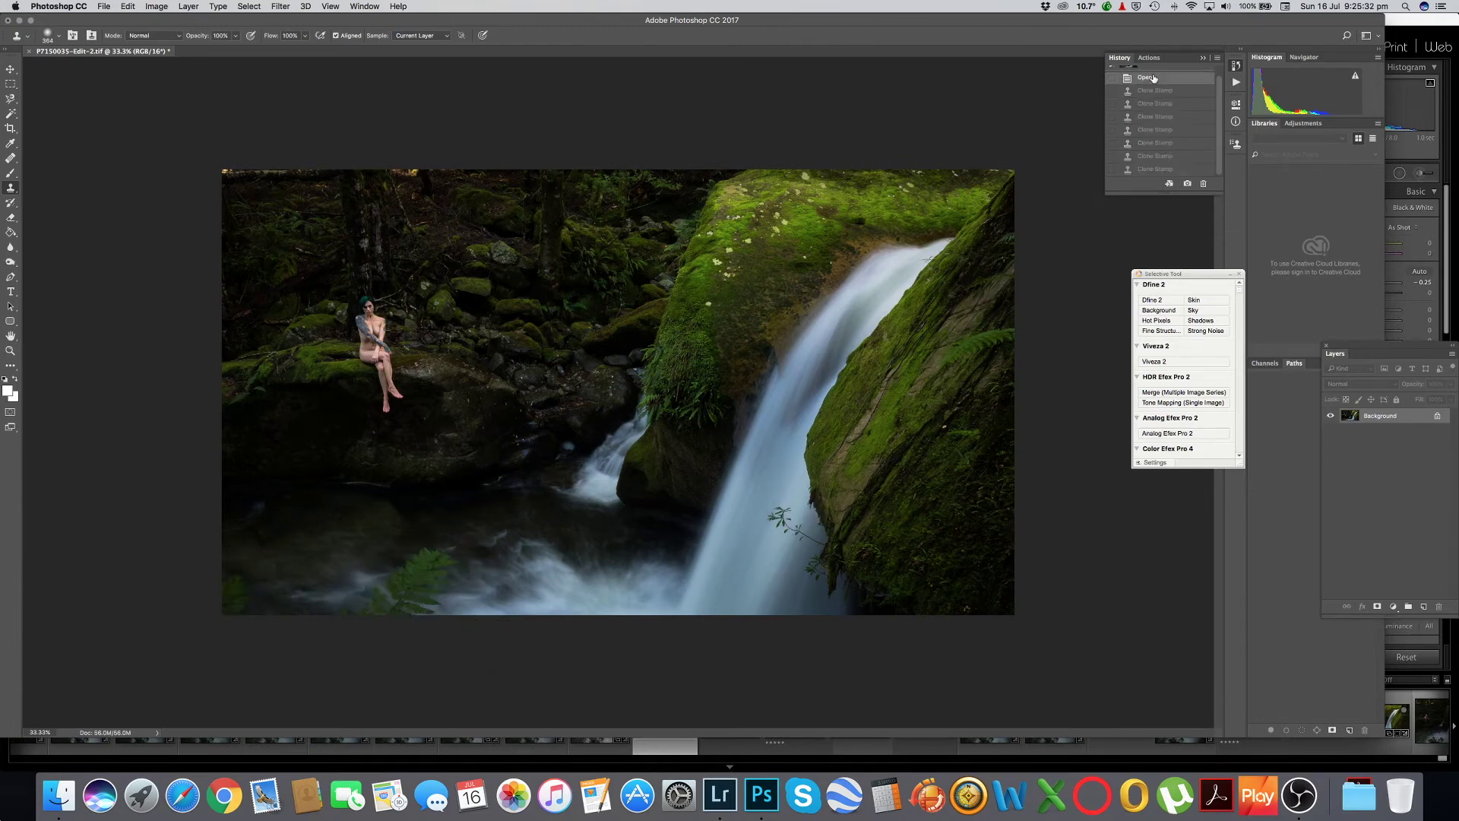
{"action": "left_click", "coordinate": [1142, 168]}
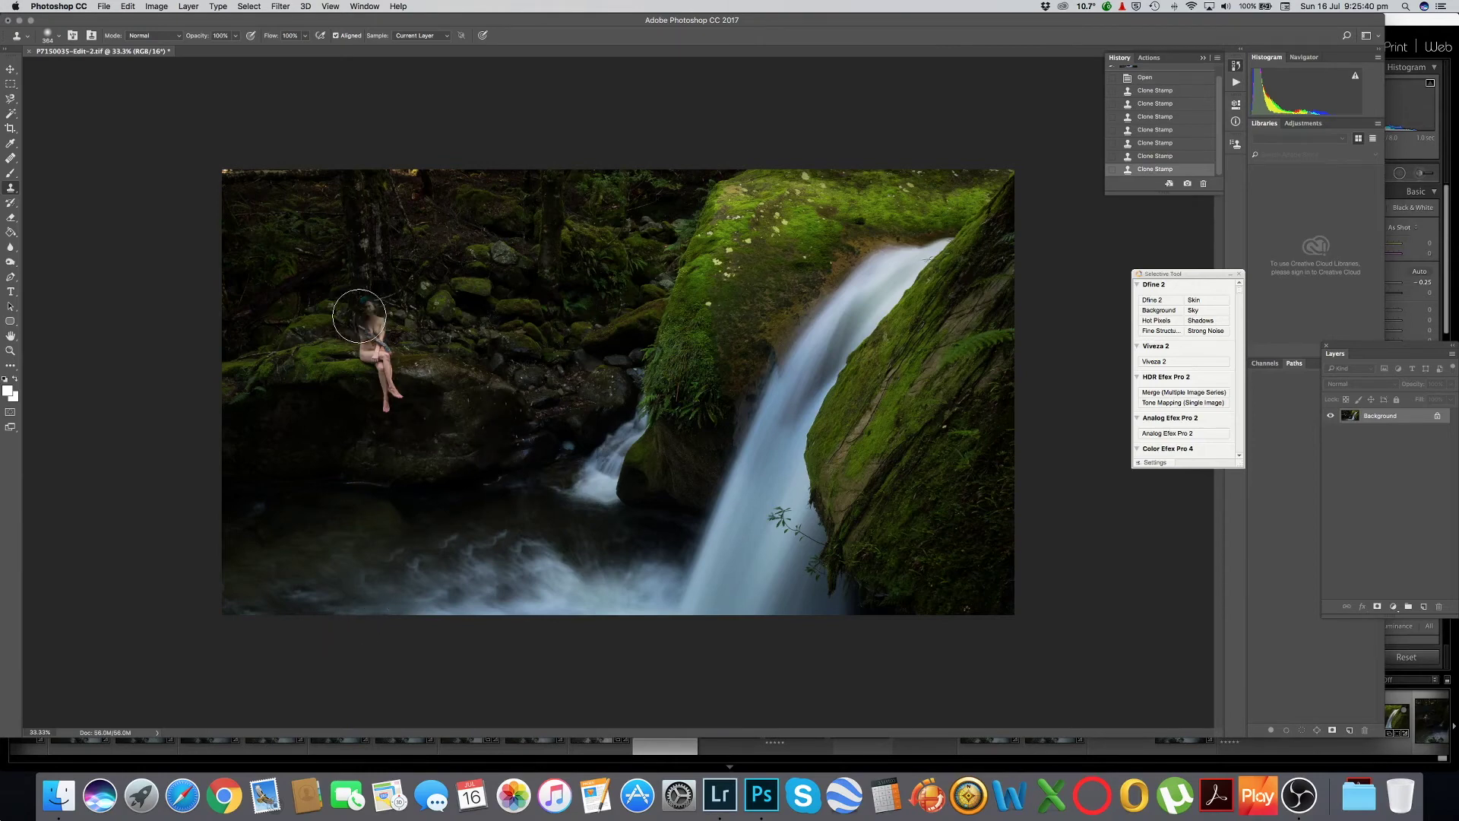
- Duplicate the Background layer within the same document under the name Background copy
{"action": "left_click", "coordinate": [11, 69]}
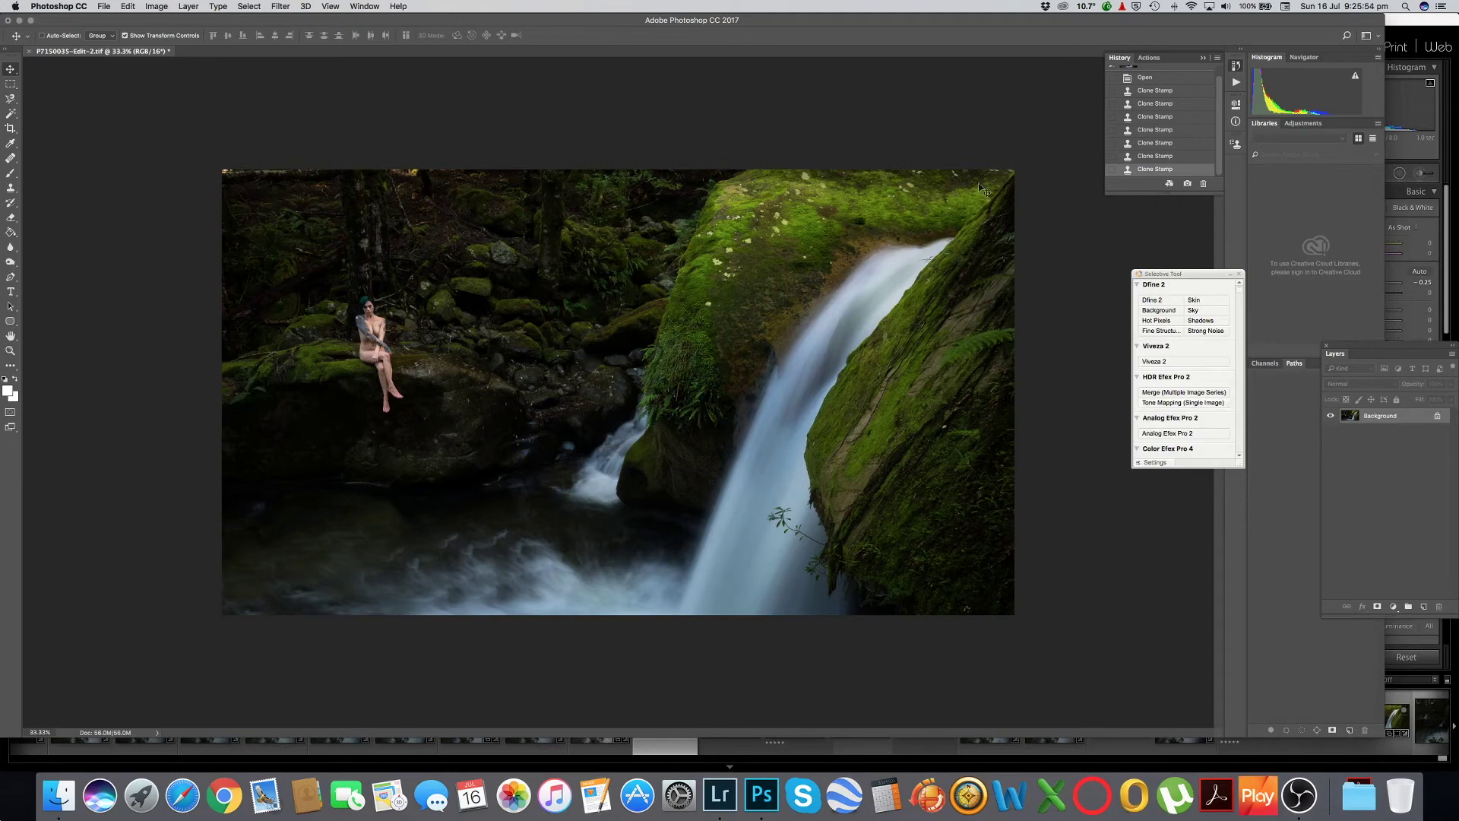
{"action": "right_click", "coordinate": [1401, 421]}
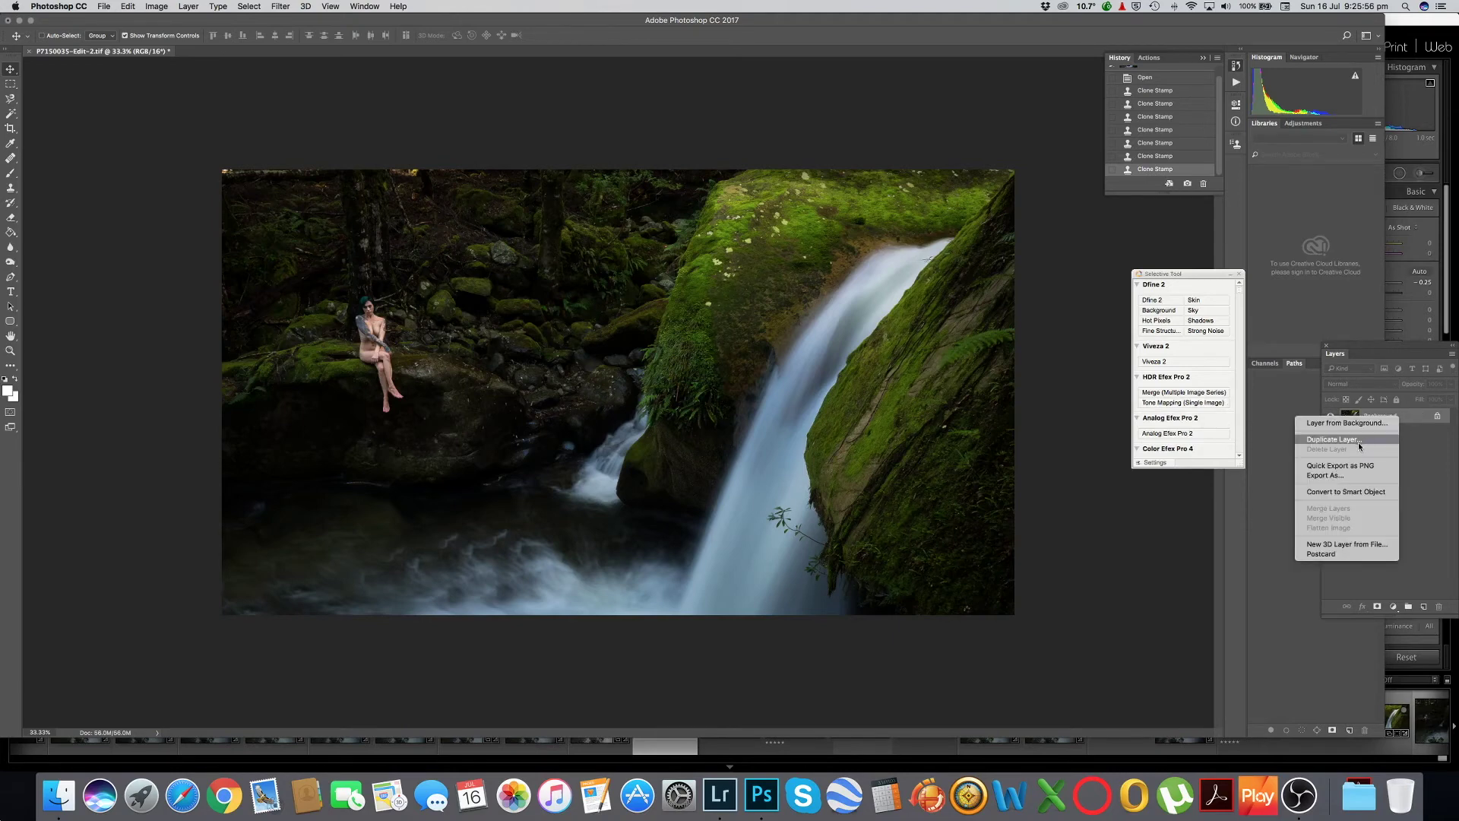
{"action": "left_click", "coordinate": [1363, 429]}
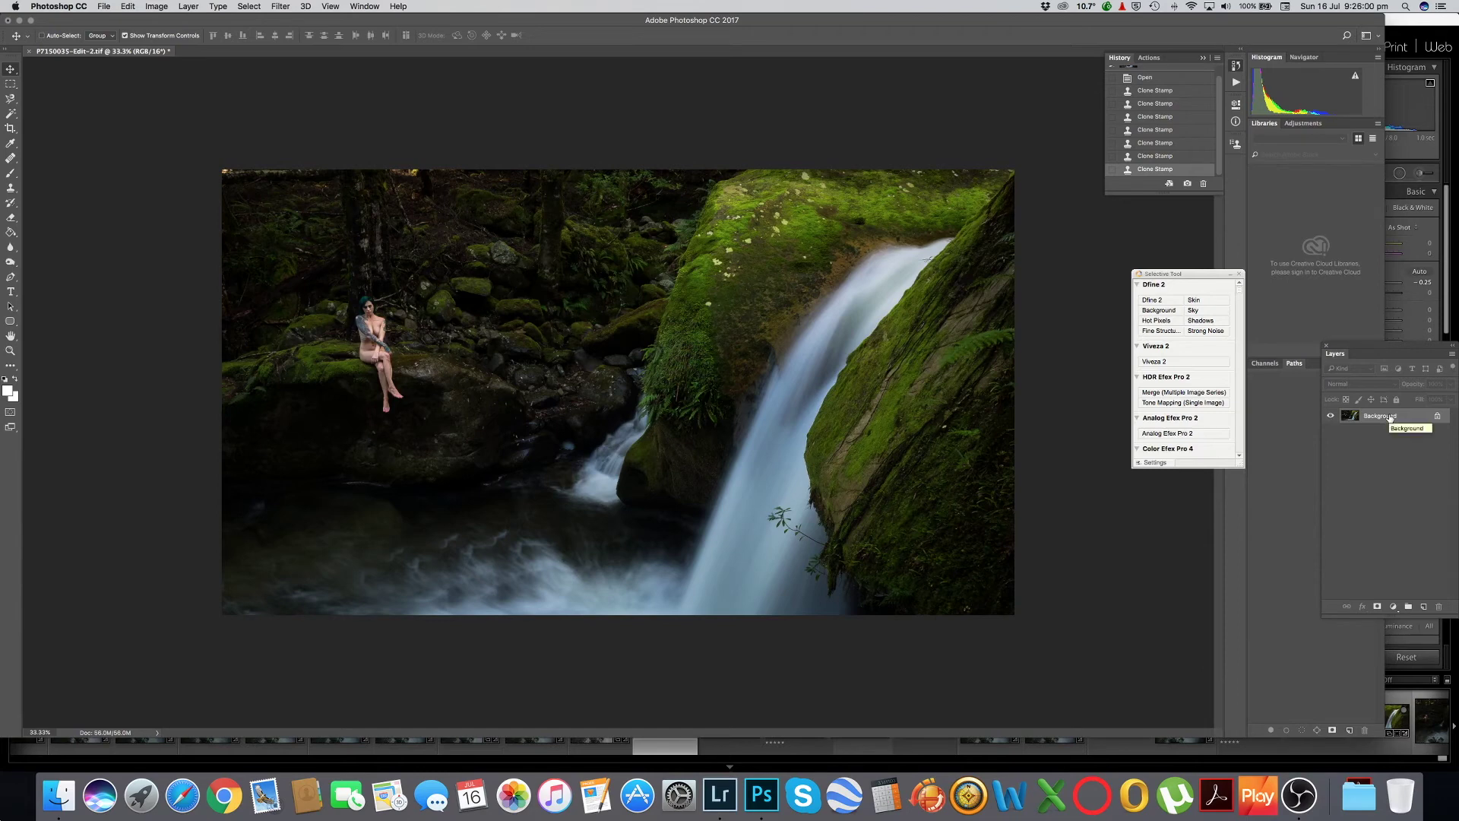
{"action": "right_click", "coordinate": [1390, 418]}
{"action": "left_click", "coordinate": [1357, 437]}
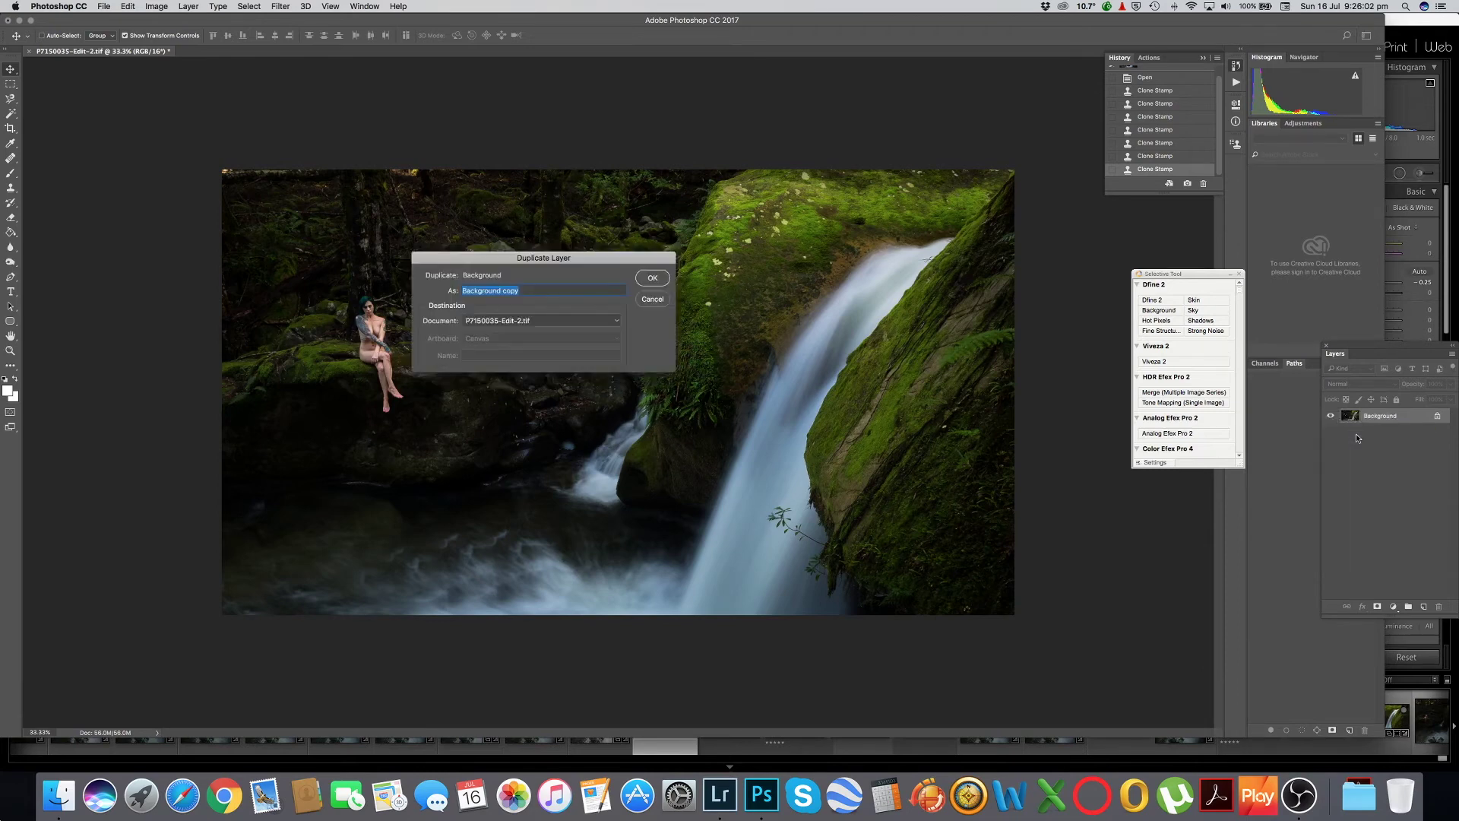
{"action": "left_click", "coordinate": [650, 278]}
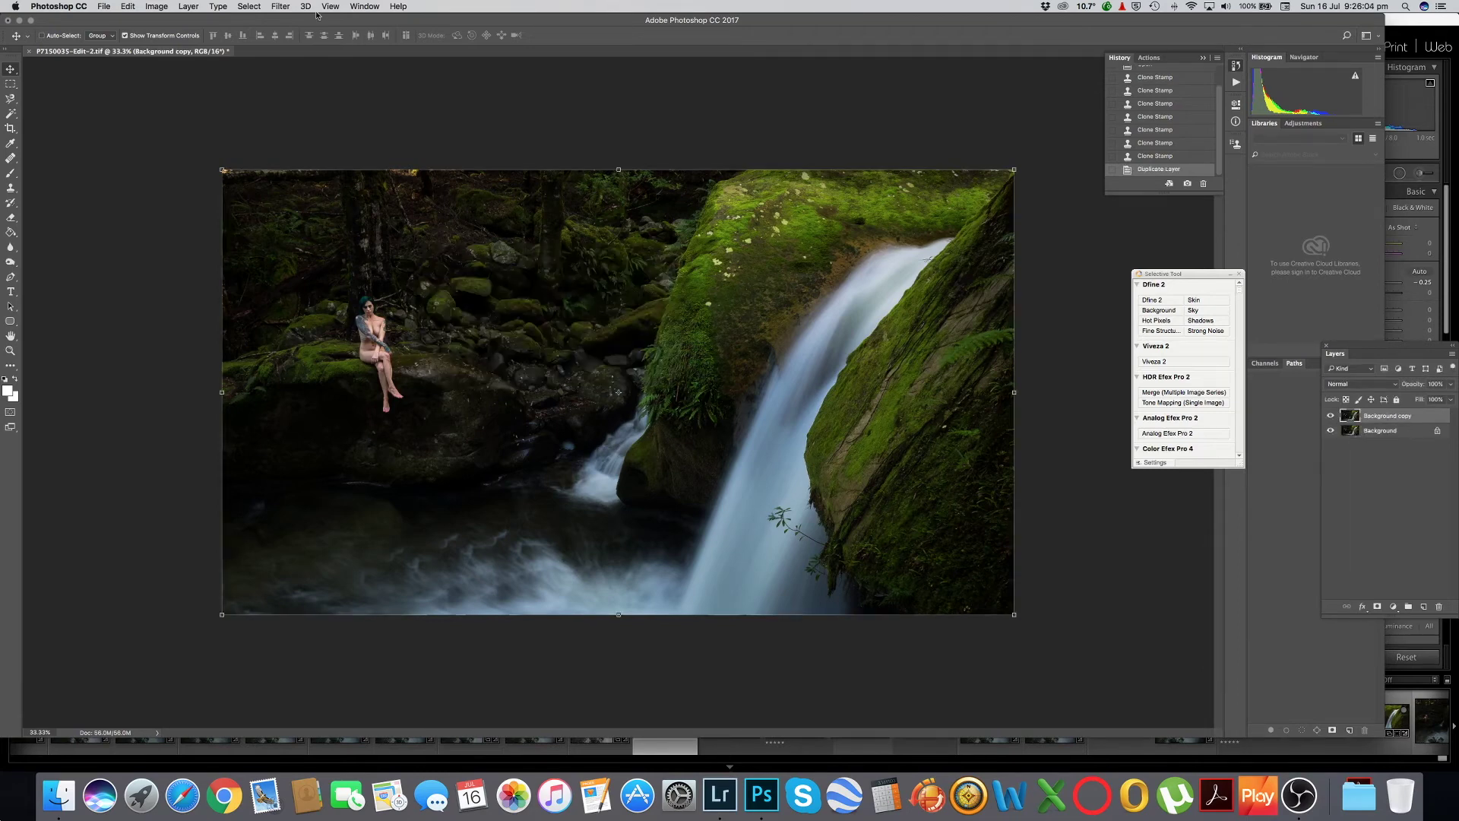
- Apply a High Pass filter to the Background copy layer
{"action": "left_click", "coordinate": [281, 6]}
{"action": "mouse_move", "coordinate": [387, 241]}
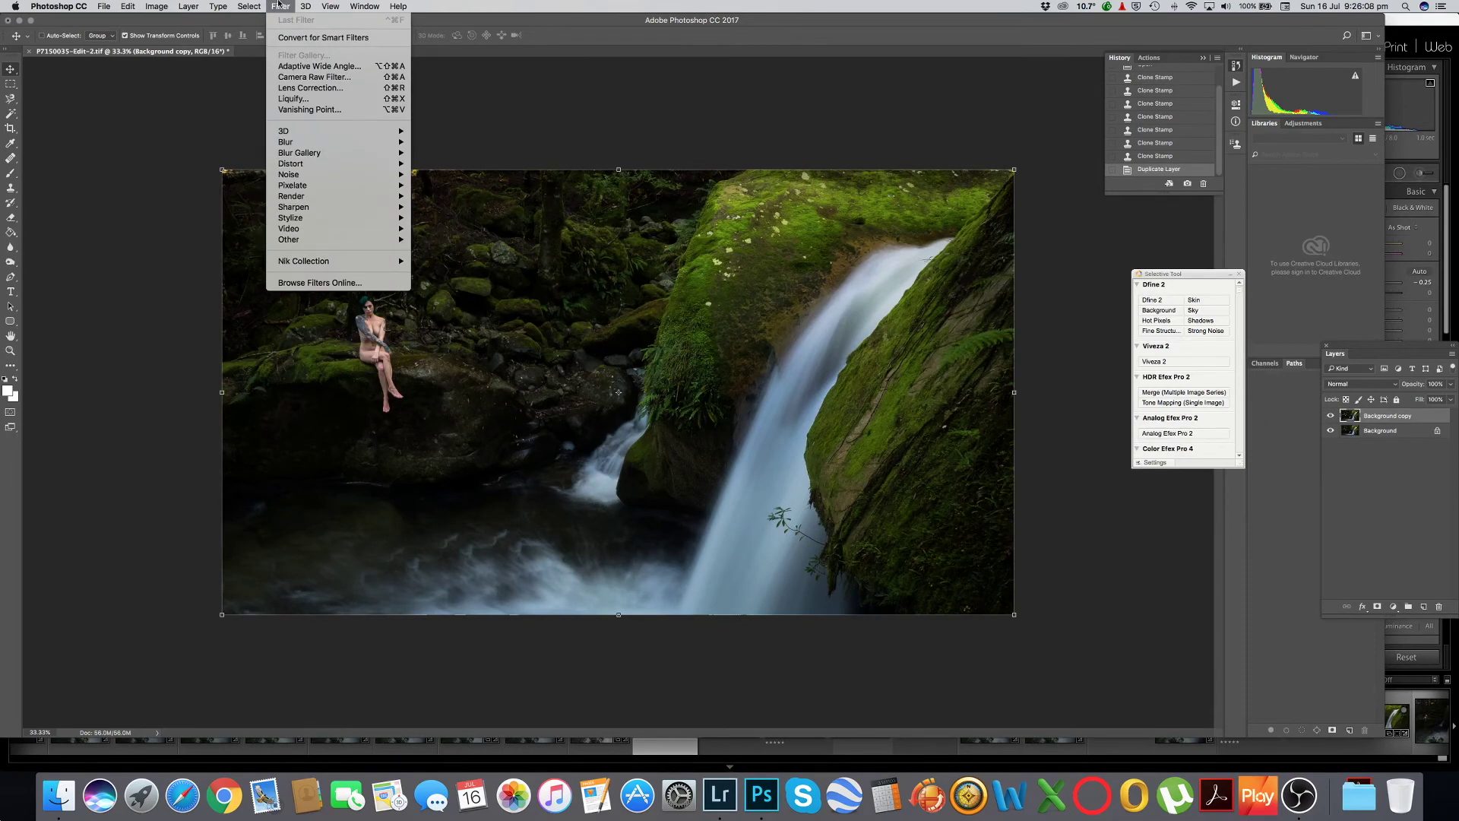
{"action": "left_click", "coordinate": [444, 250]}
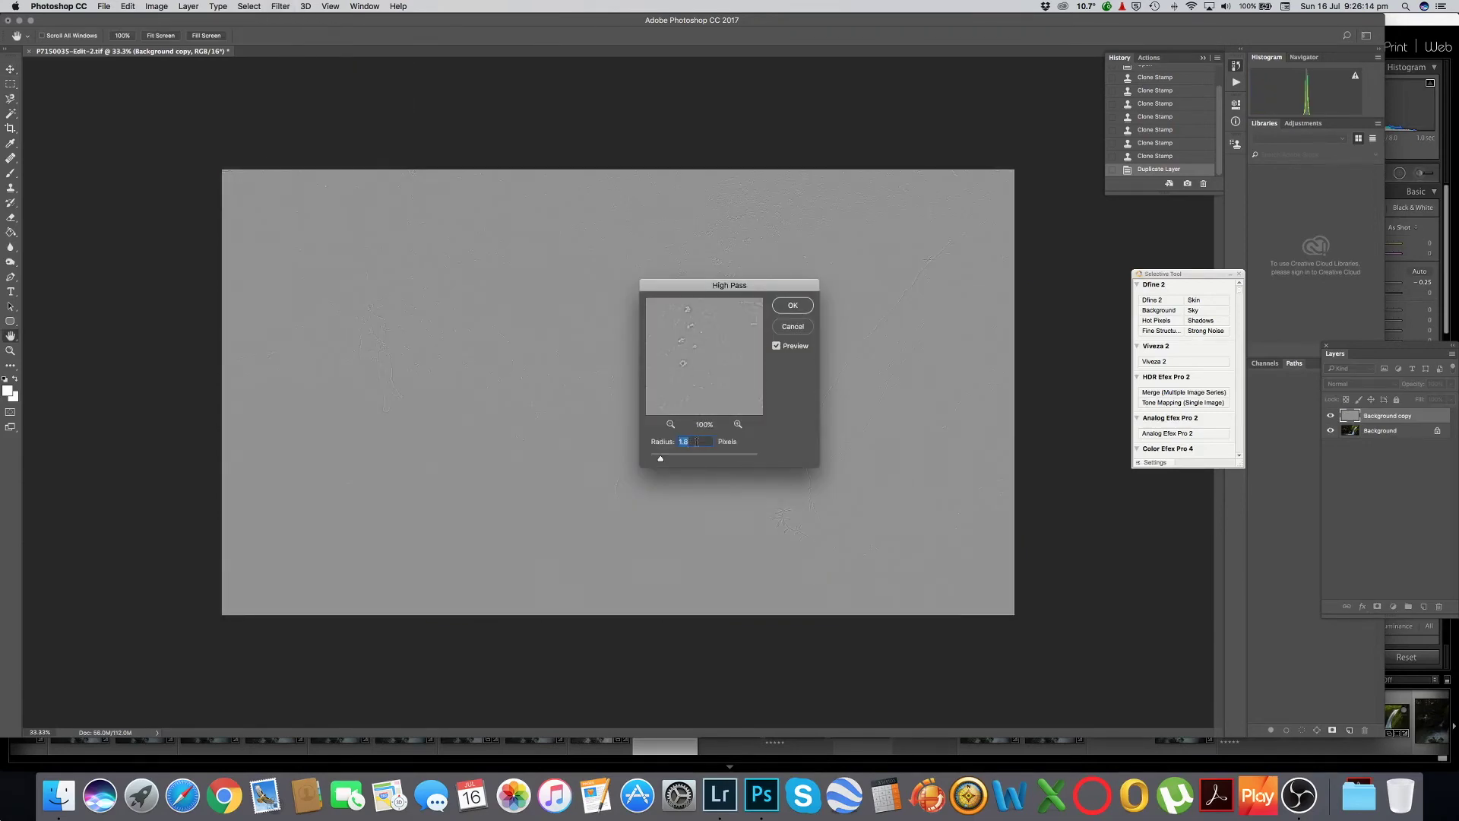
{"action": "left_click", "coordinate": [792, 307]}
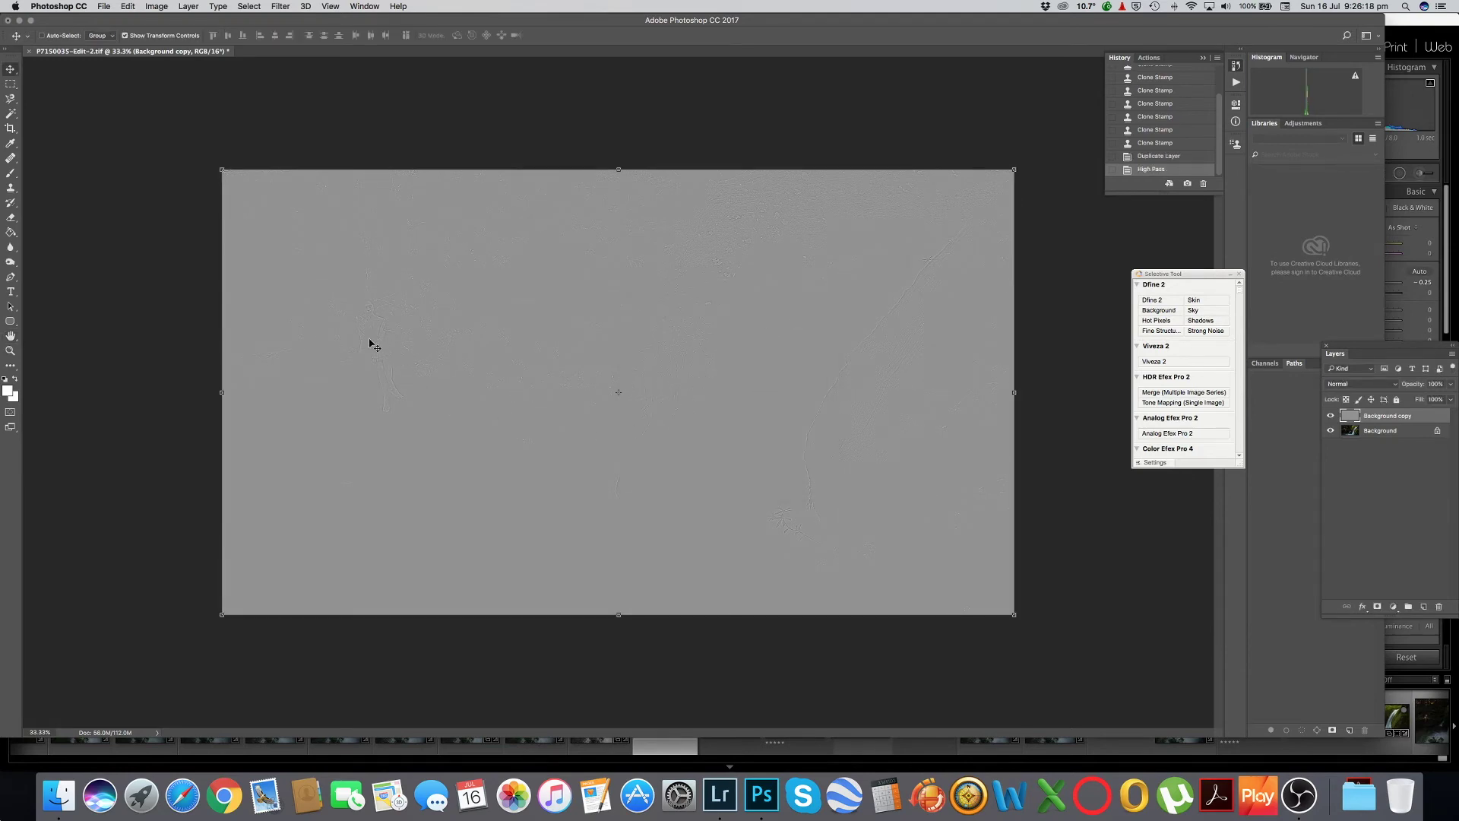
- Reopen the Highlighter app, return to Photoshop and set the Background copy layer's blend mode to Soft Light
{"action": "left_click", "coordinate": [1092, 795]}
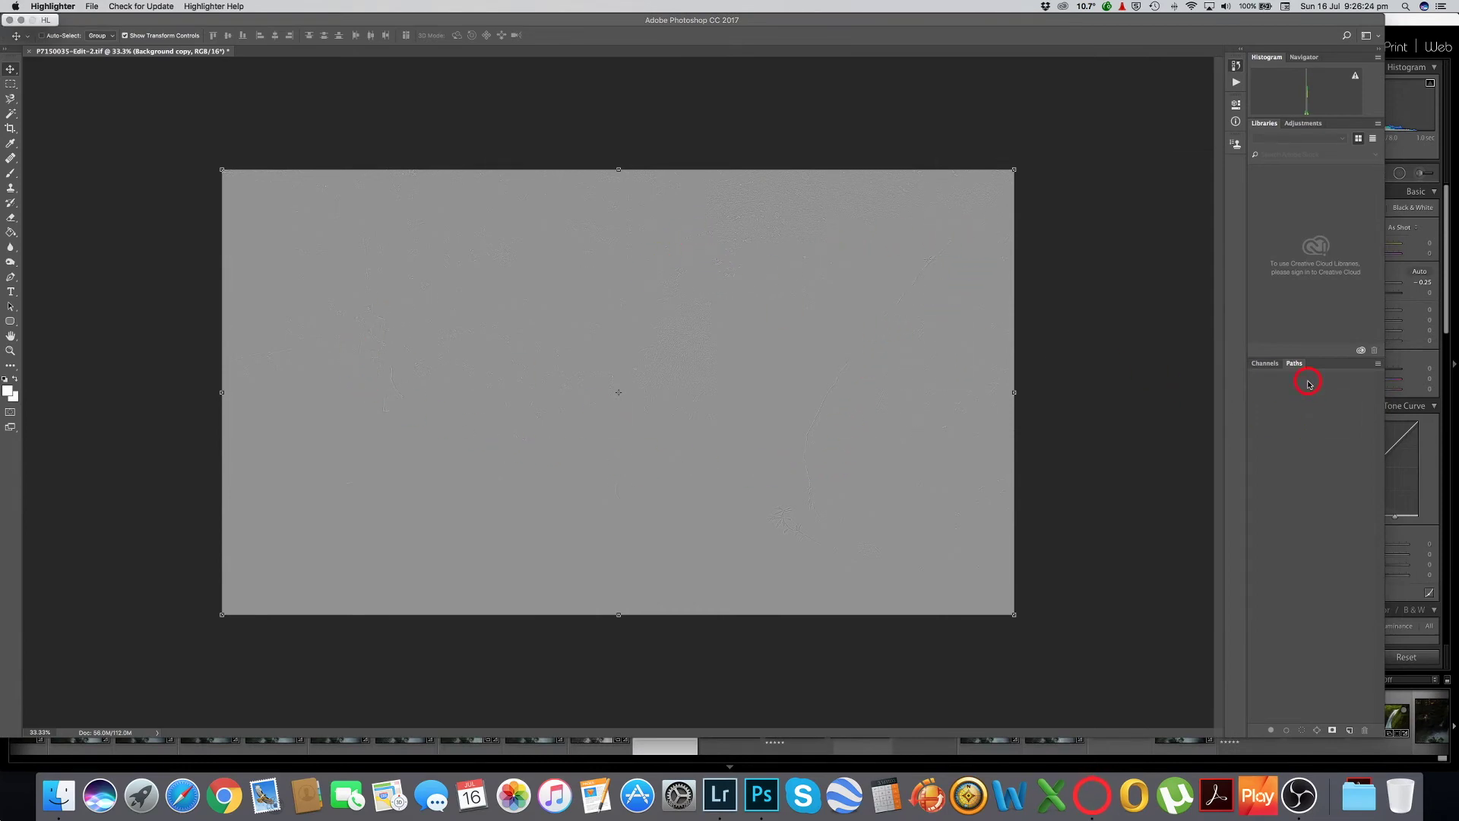
{"action": "left_click", "coordinate": [1236, 68]}
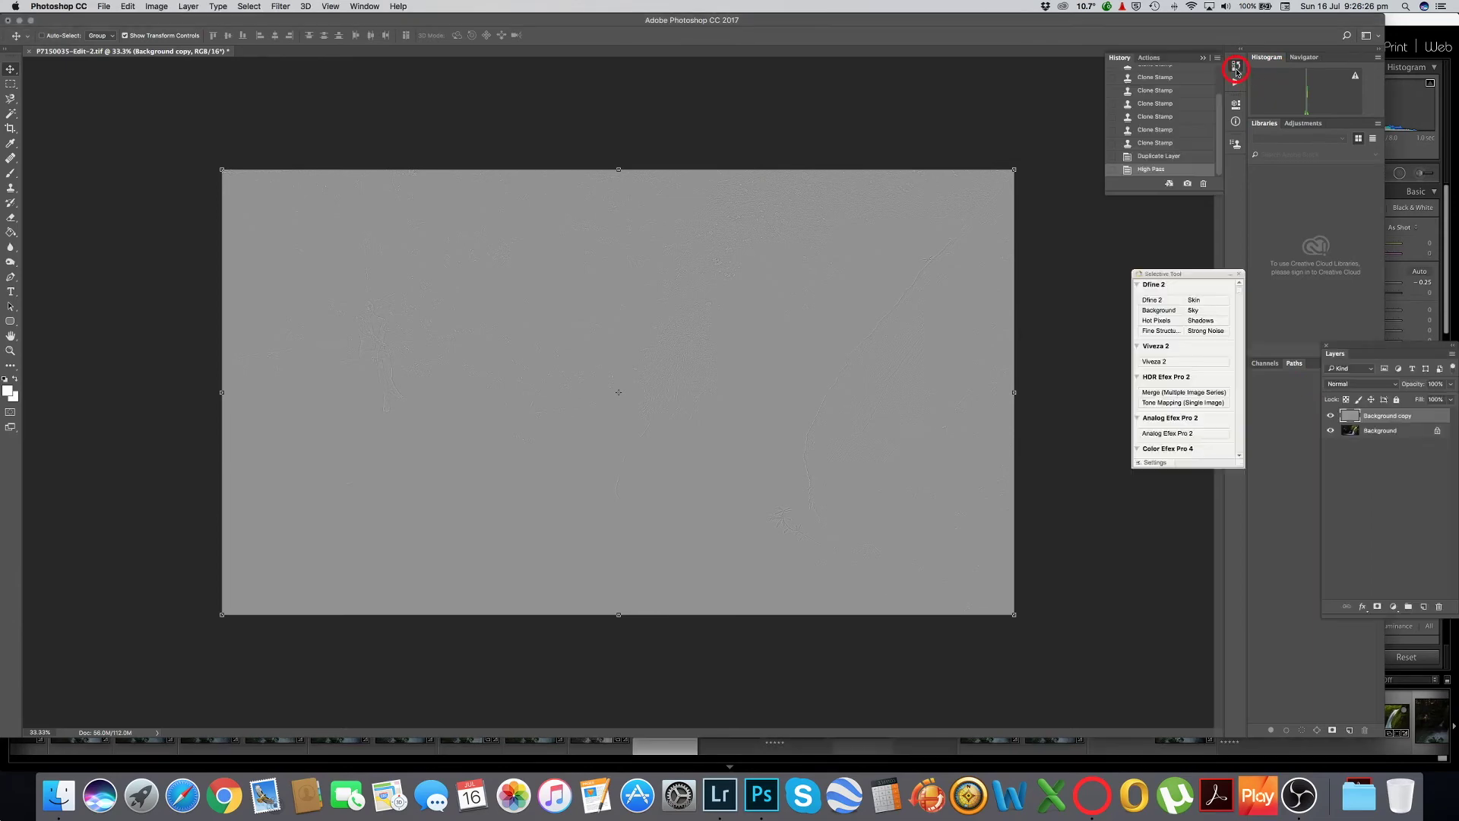
{"action": "left_click", "coordinate": [1372, 385]}
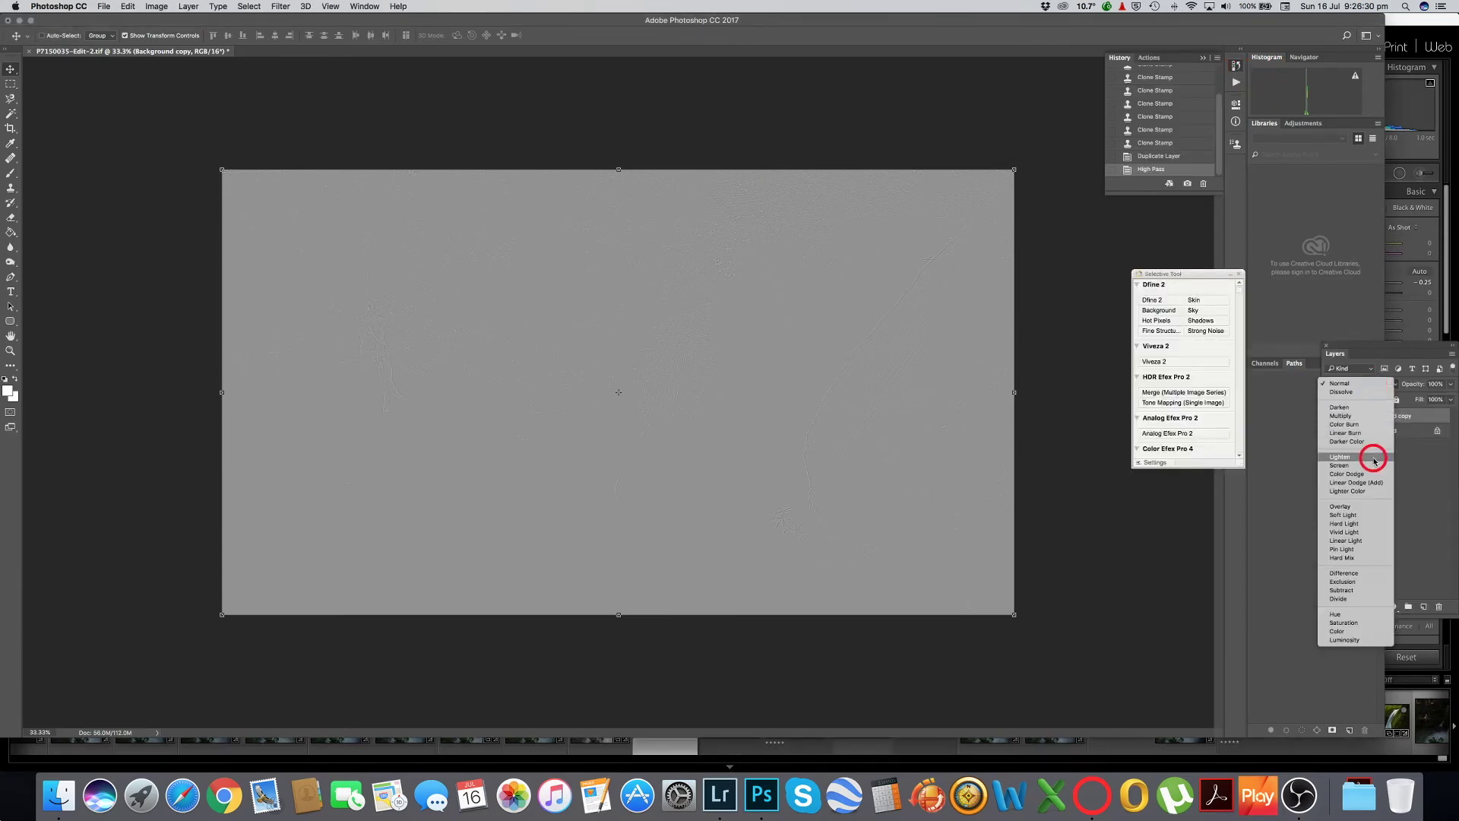
{"action": "left_click", "coordinate": [1376, 515]}
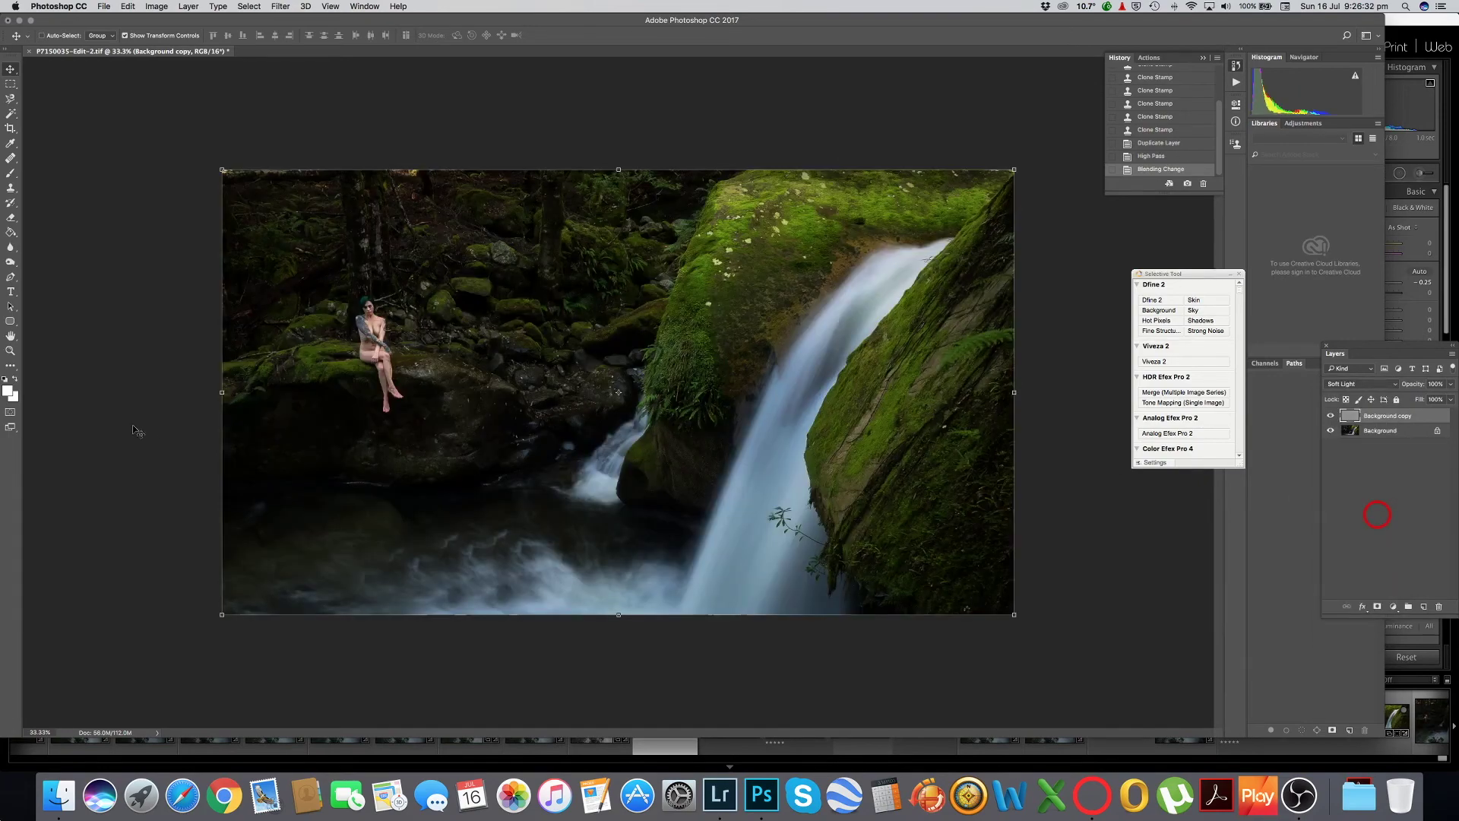
- Examine the sharpening at 100% around the rock and small cascade with the Background copy layer shown and hidden
{"action": "left_click", "coordinate": [11, 350]}
{"action": "left_click", "coordinate": [448, 374]}
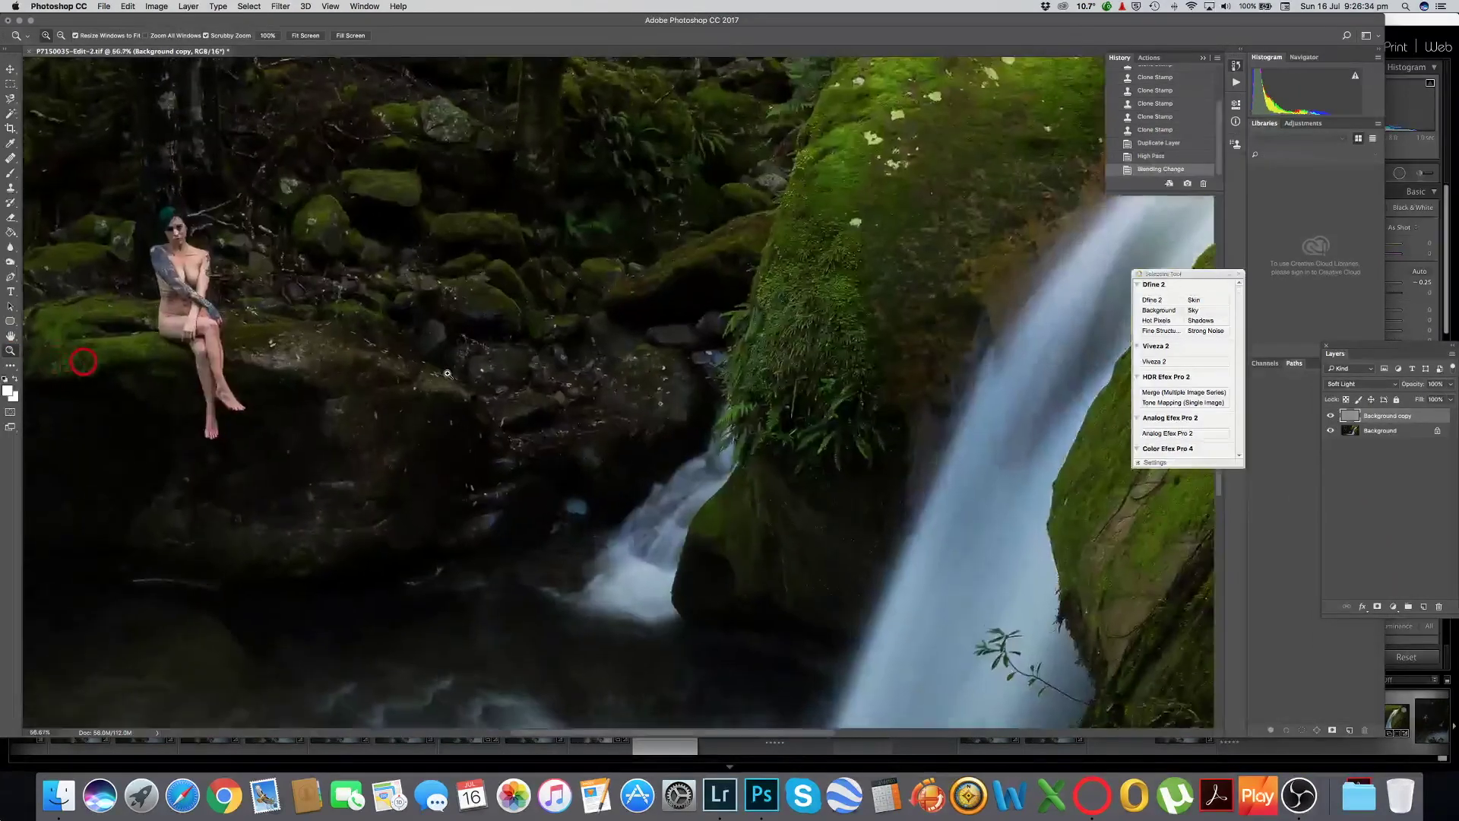
{"action": "left_click", "coordinate": [448, 374]}
{"action": "left_click_drag", "start_coordinate": [336, 348], "coordinate": [526, 204]}
{"action": "left_click", "coordinate": [1331, 416]}
{"action": "left_click", "coordinate": [1332, 417]}
{"action": "left_click", "coordinate": [1331, 417]}
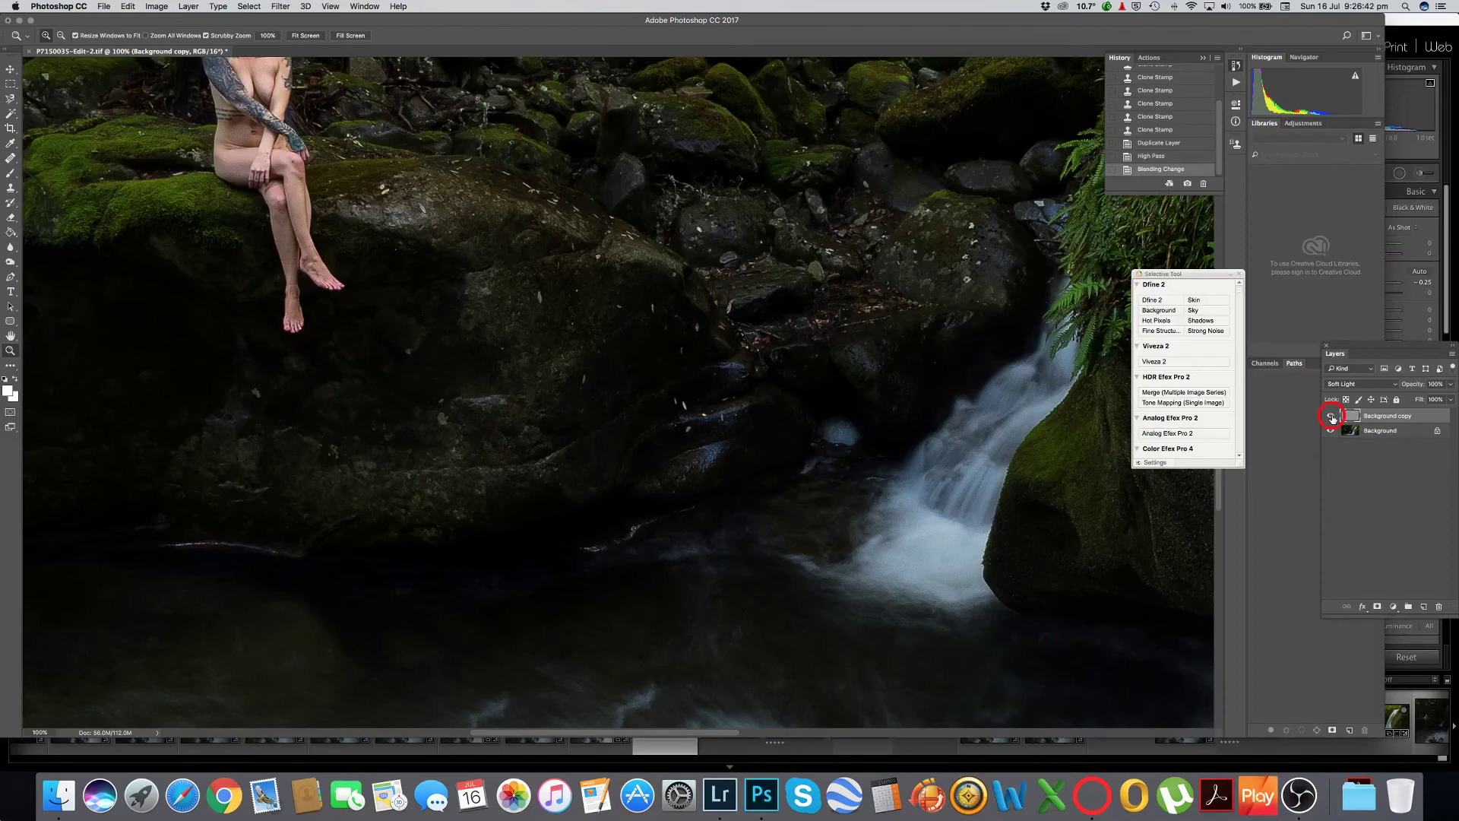
{"action": "left_click", "coordinate": [1331, 417]}
{"action": "left_click", "coordinate": [1331, 416]}
{"action": "left_click", "coordinate": [657, 342], "text": "alt"}
{"action": "left_click", "coordinate": [657, 342], "text": "alt"}
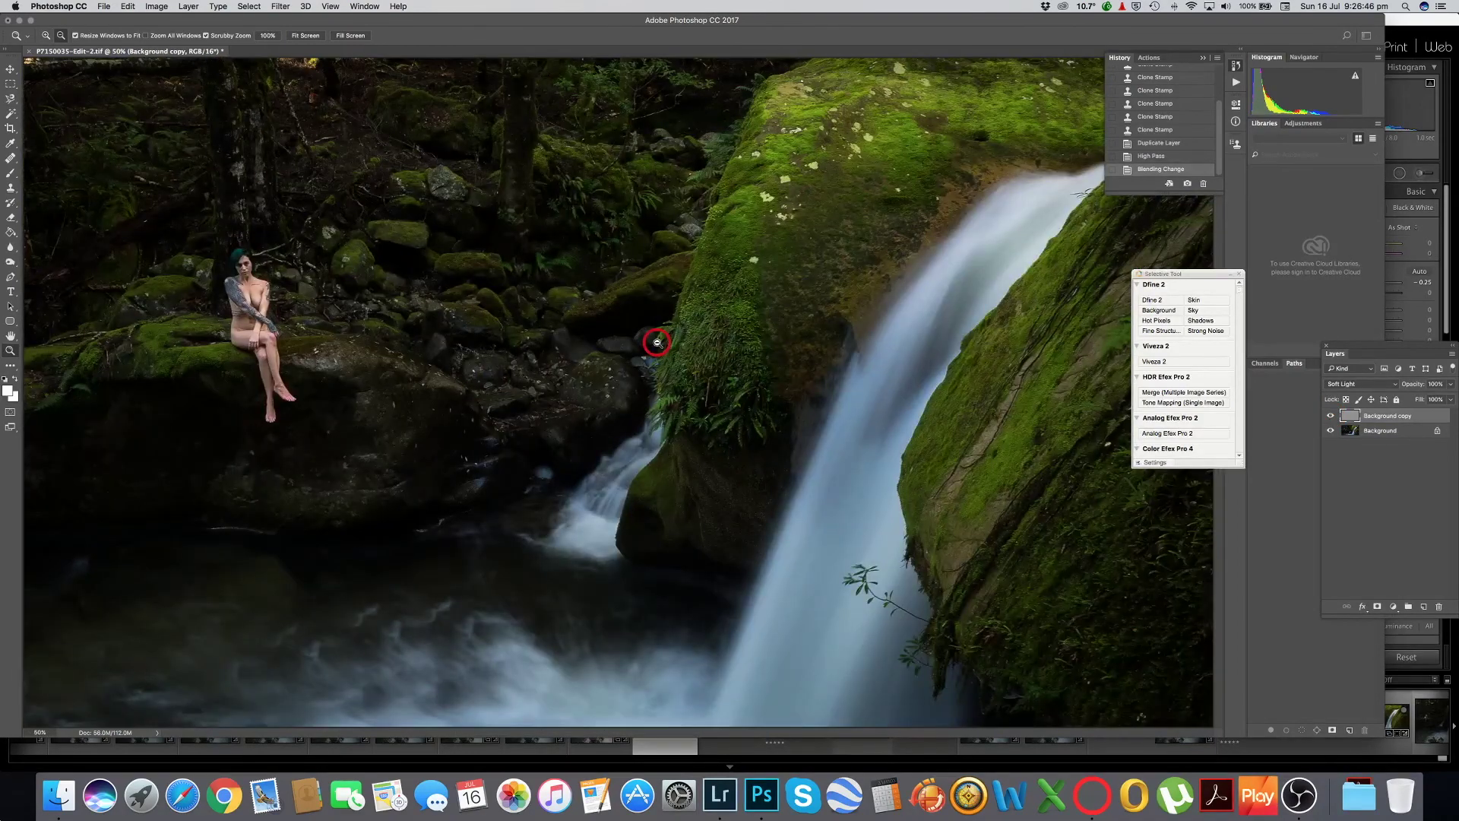
{"action": "left_click", "coordinate": [657, 342], "text": "alt"}
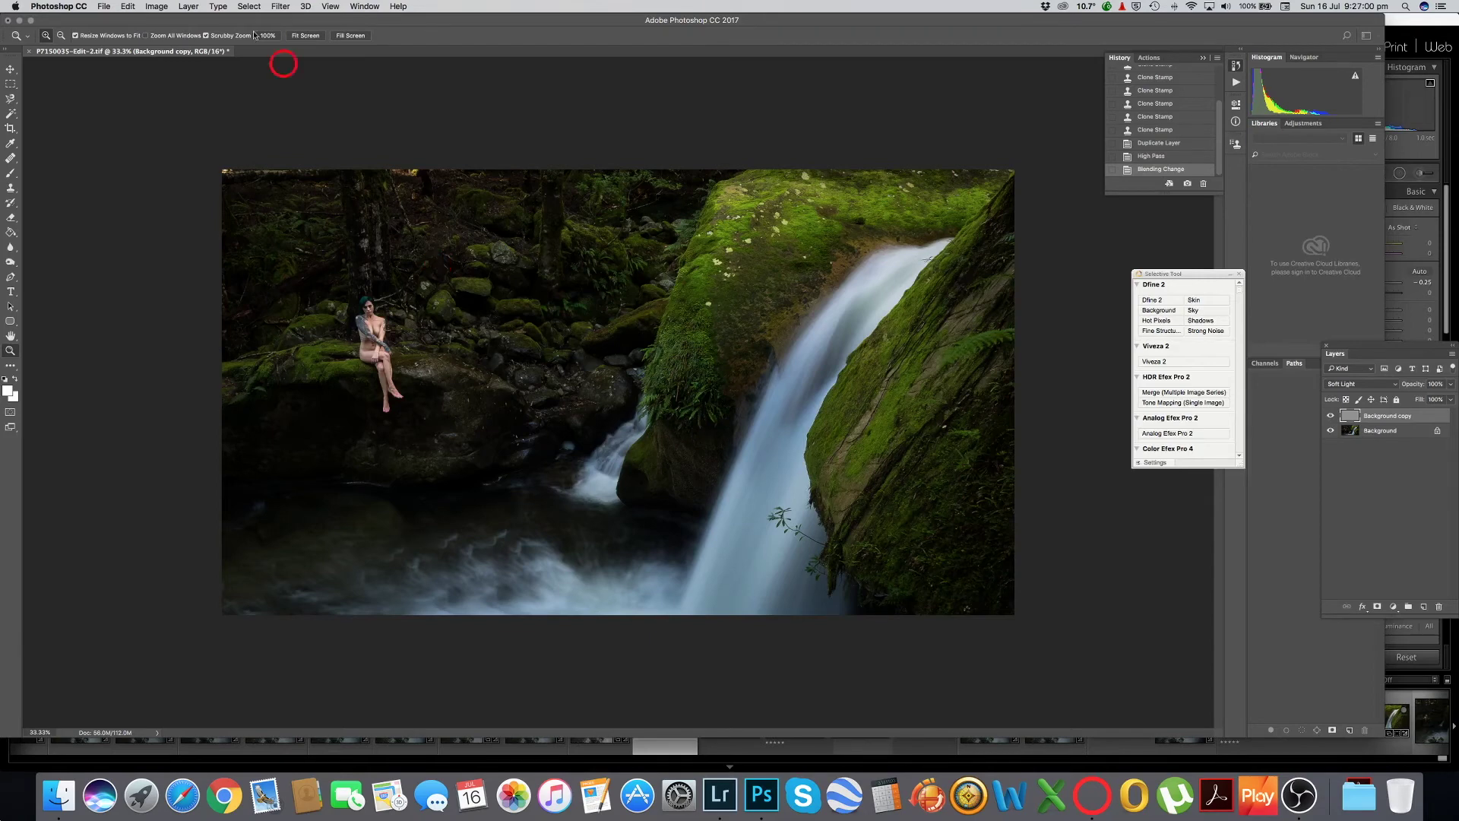
- Flatten the image and brighten it with a Levels adjustment, setting the white input level to 237 and checking the preview
{"action": "left_click", "coordinate": [199, 6]}
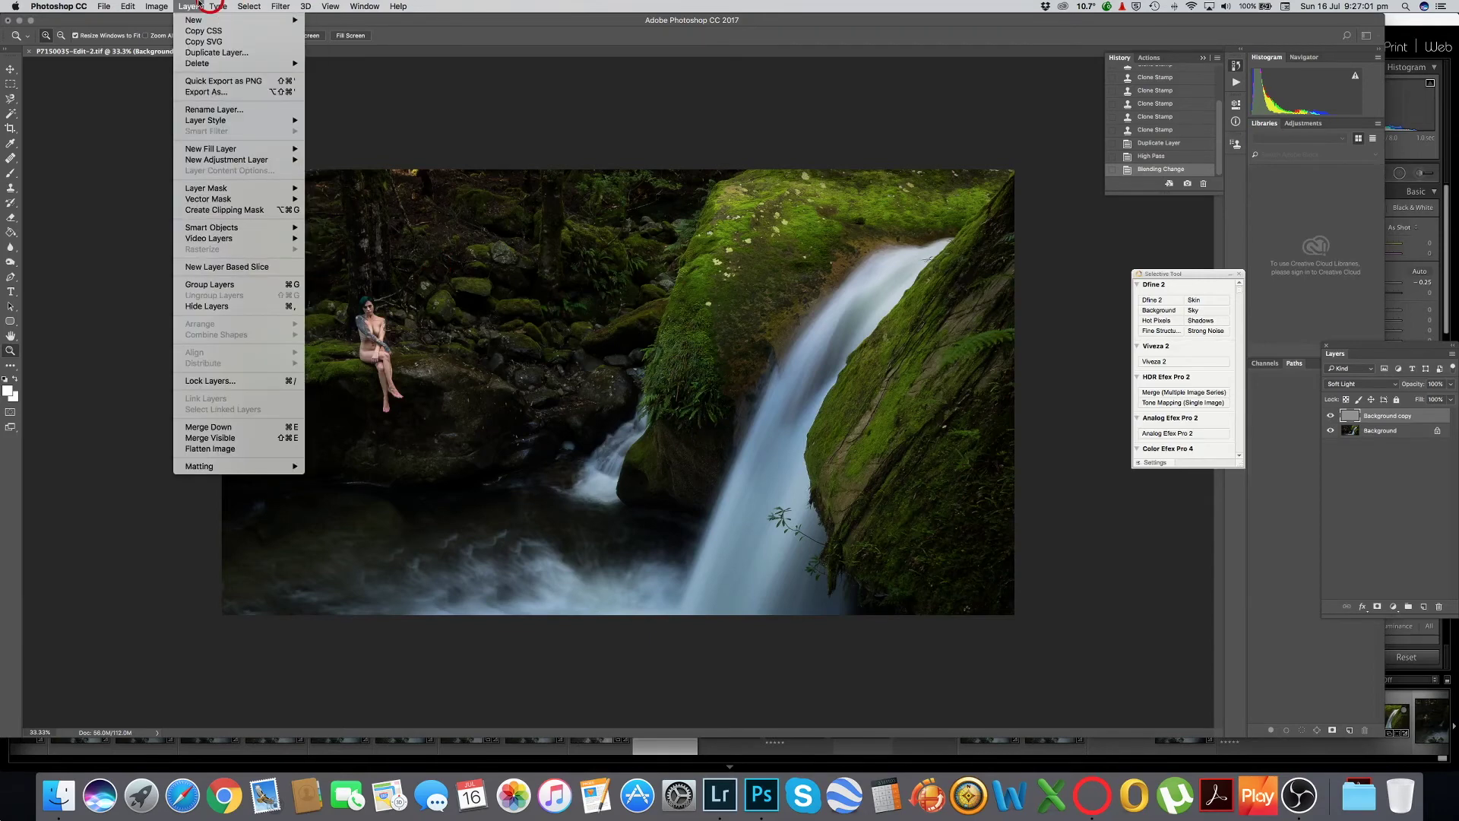
{"action": "left_click", "coordinate": [208, 449]}
{"action": "left_click", "coordinate": [156, 6]}
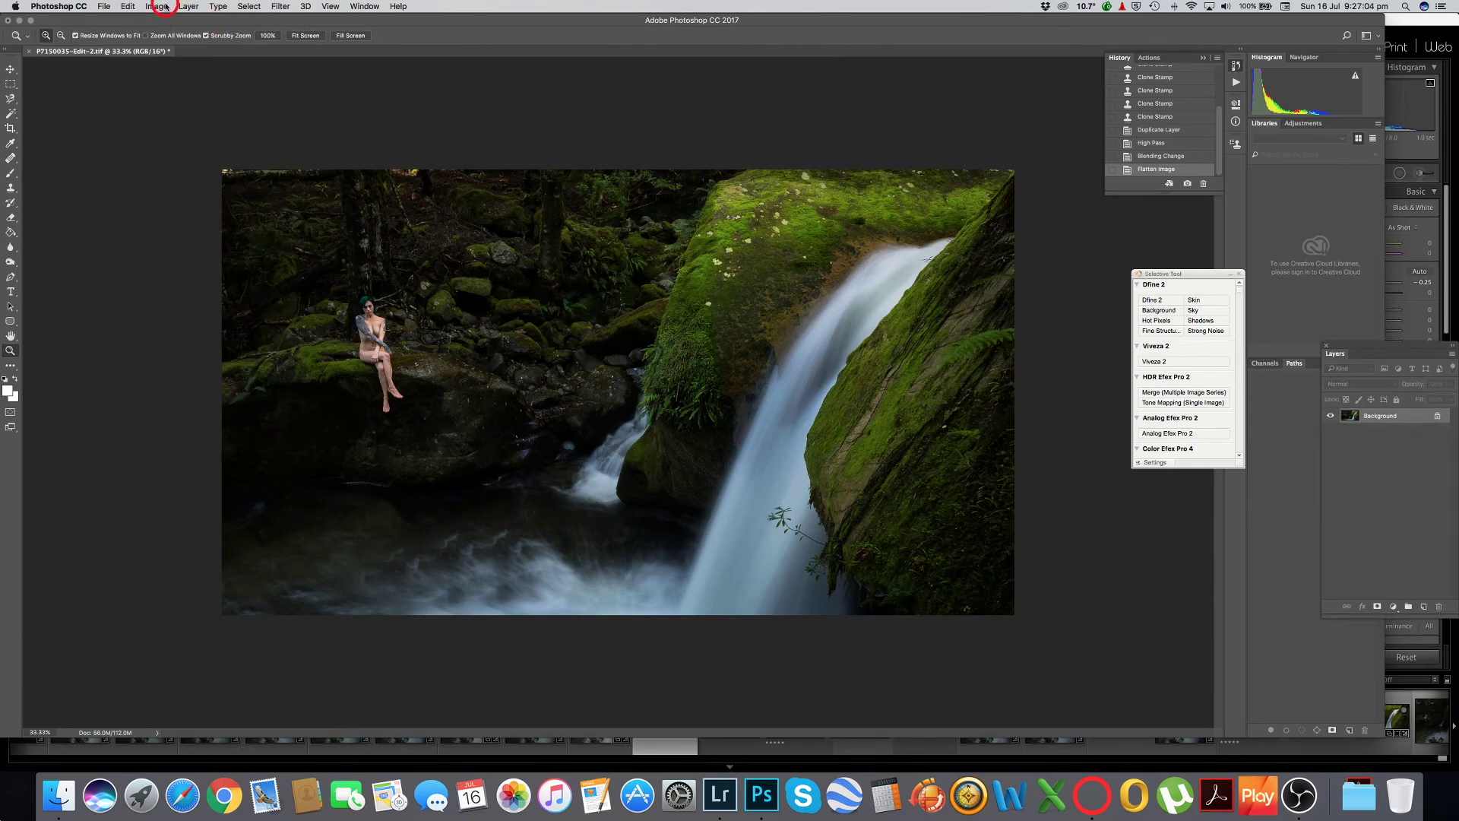
{"action": "mouse_move", "coordinate": [228, 37]}
{"action": "left_click", "coordinate": [297, 48]}
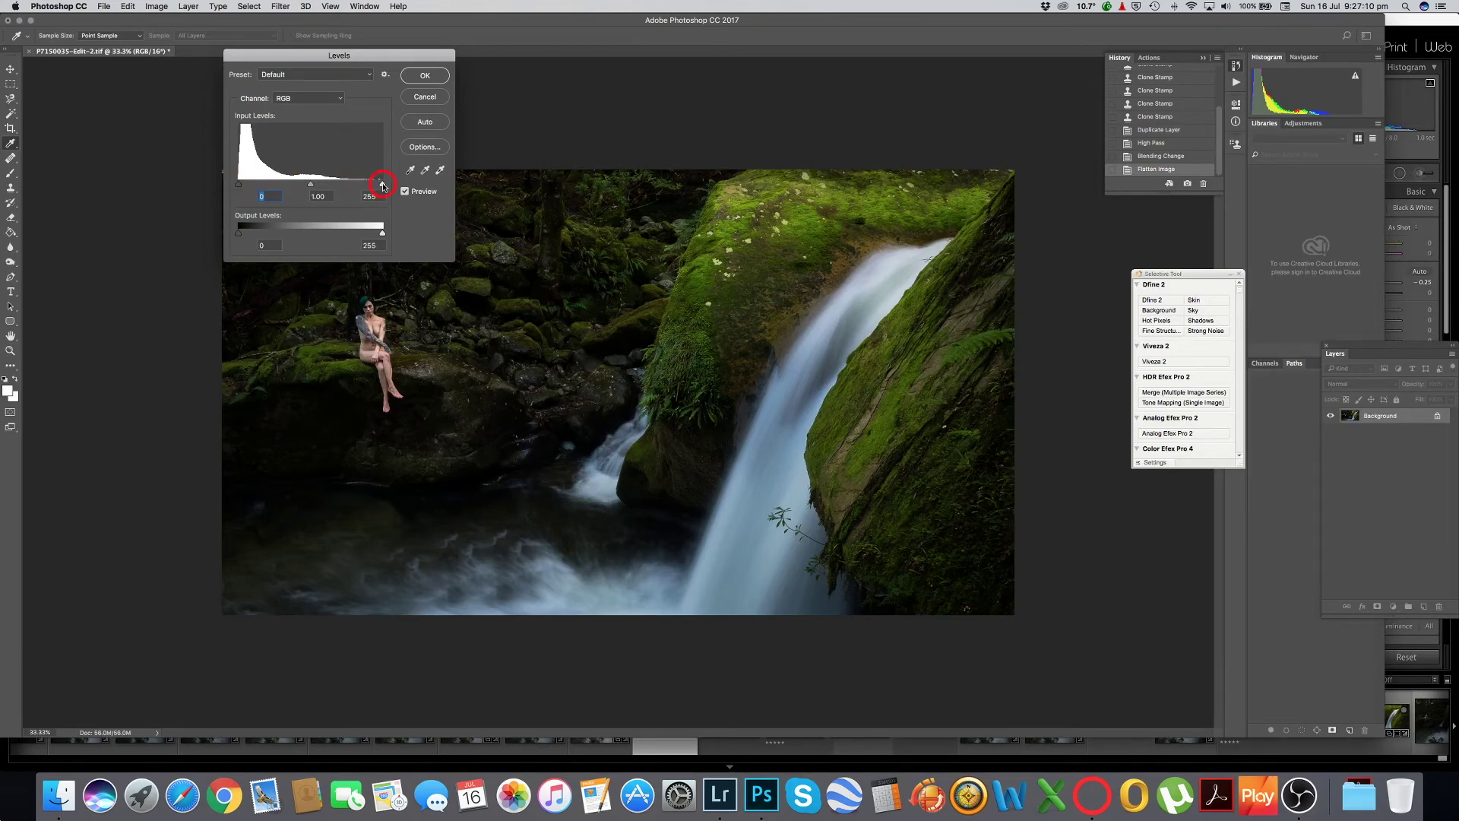
{"action": "left_click_drag", "start_coordinate": [382, 184], "coordinate": [372, 184]}
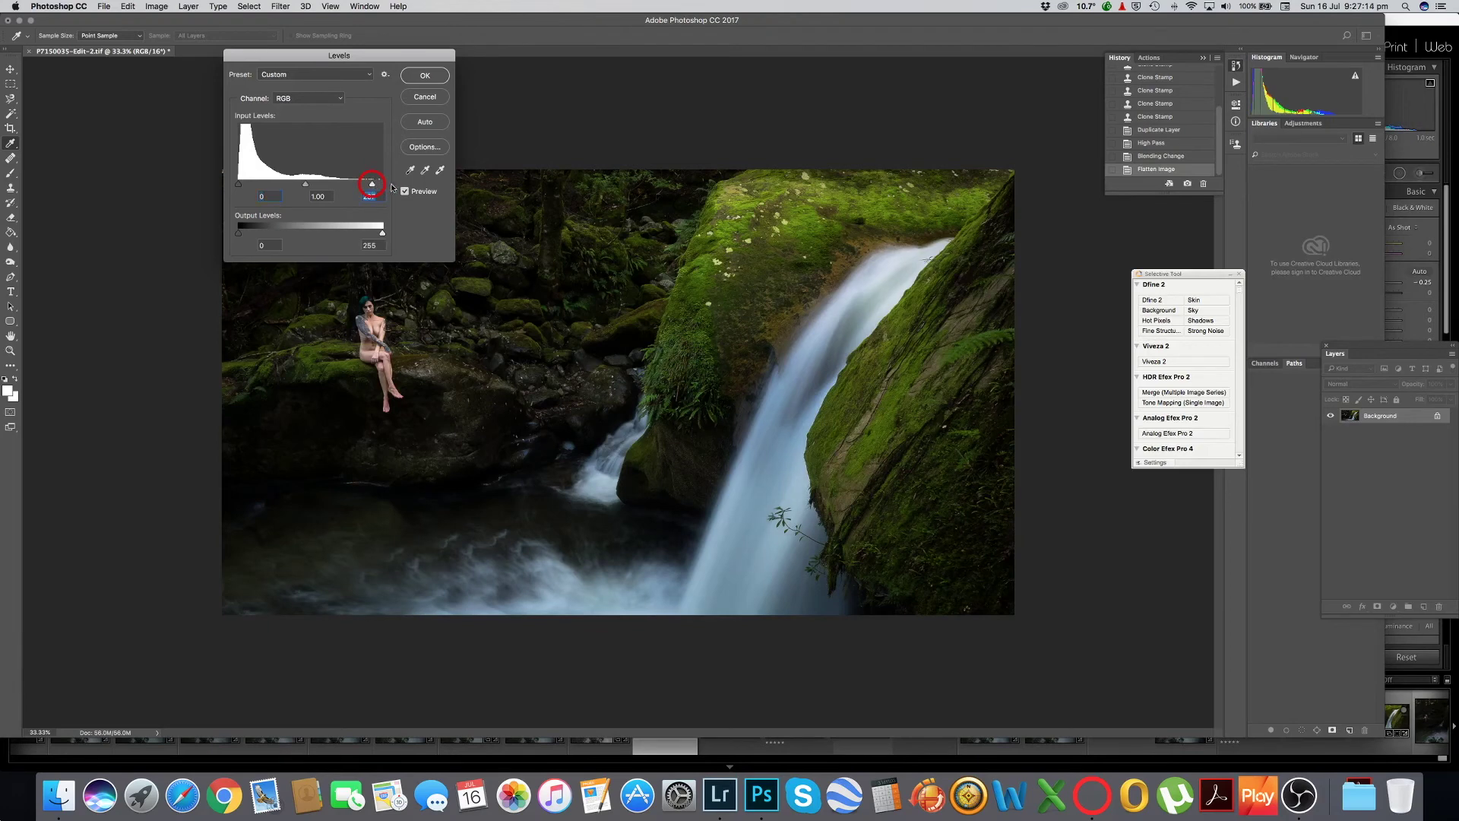
{"action": "left_click", "coordinate": [406, 192]}
{"action": "left_click", "coordinate": [407, 192]}
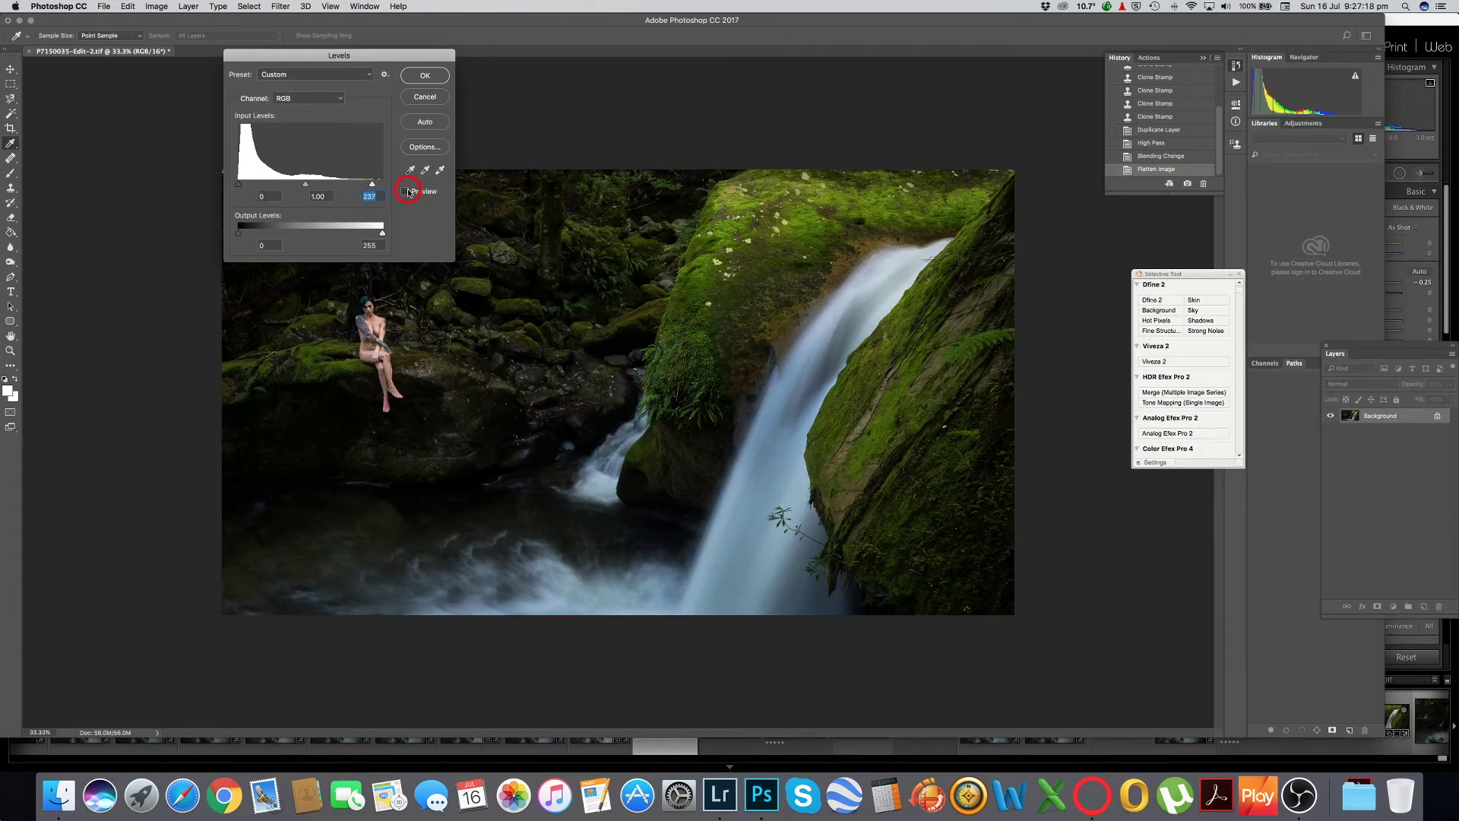
{"action": "left_click", "coordinate": [422, 74]}
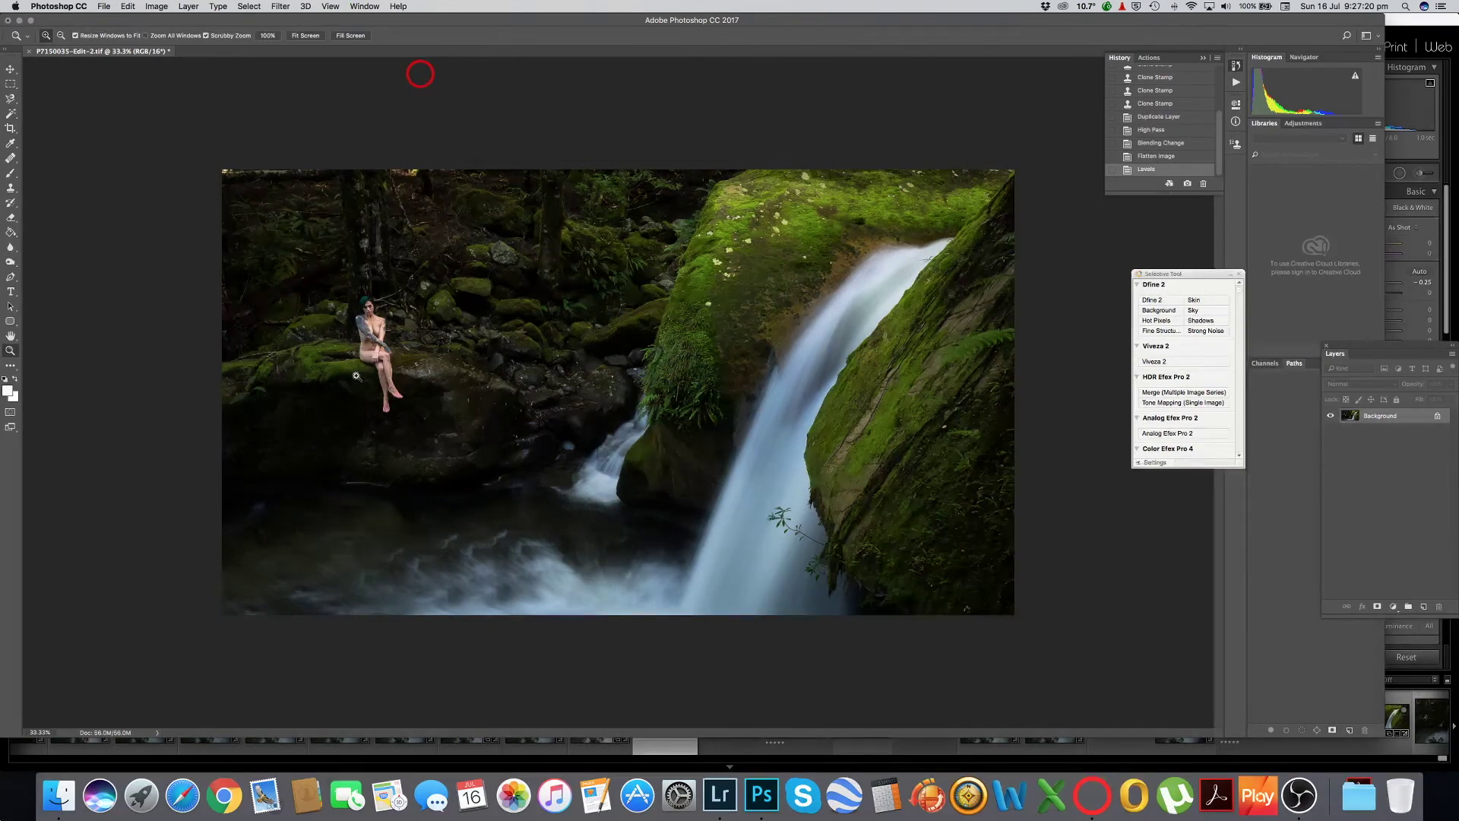
- Convert the image to 8 Bits/Channel and save the document
{"action": "left_click", "coordinate": [163, 5]}
{"action": "mouse_move", "coordinate": [182, 20]}
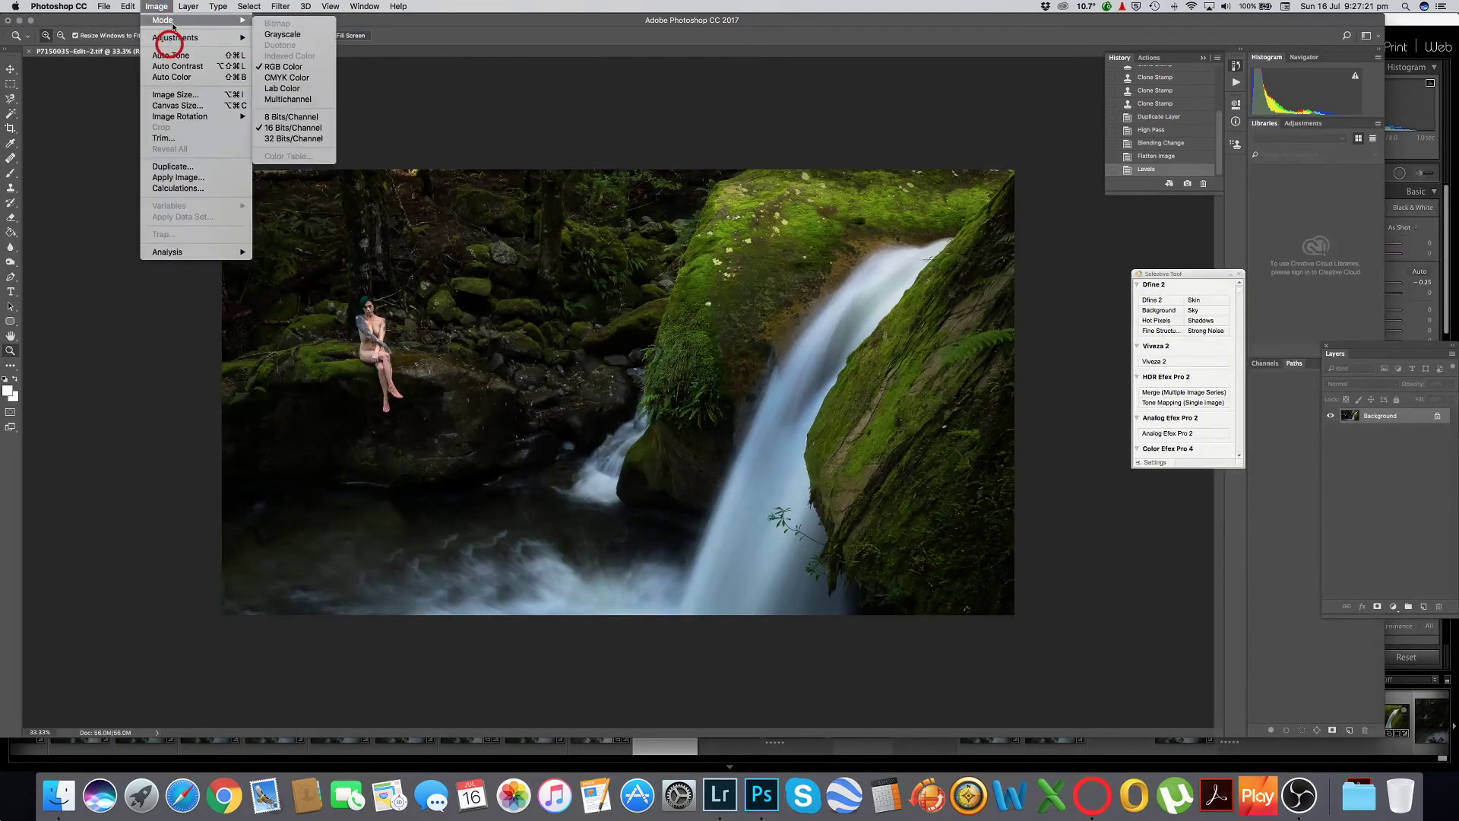
{"action": "left_click", "coordinate": [315, 117]}
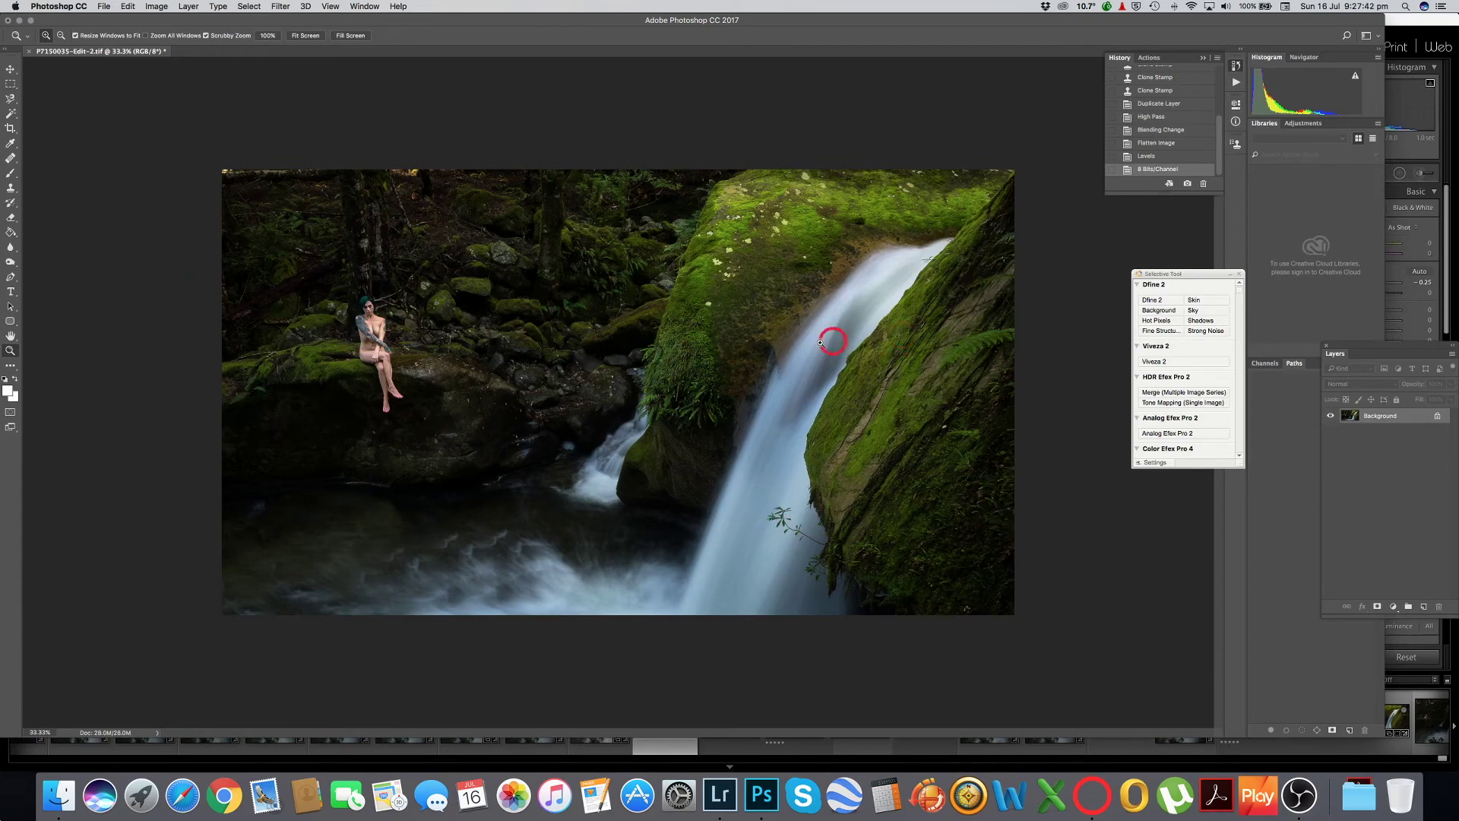
{"action": "left_click", "coordinate": [105, 8]}
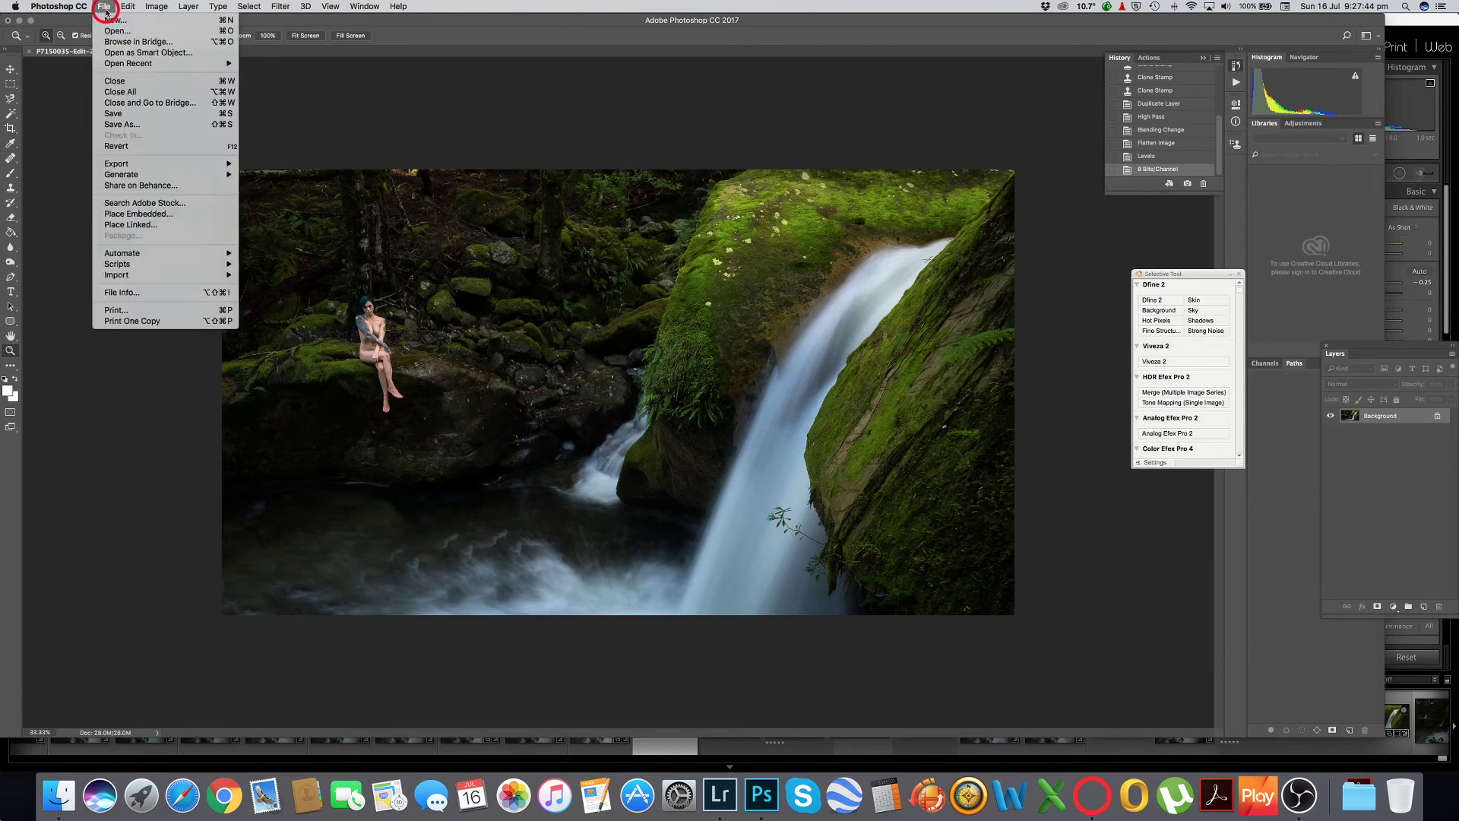
{"action": "left_click", "coordinate": [114, 116]}
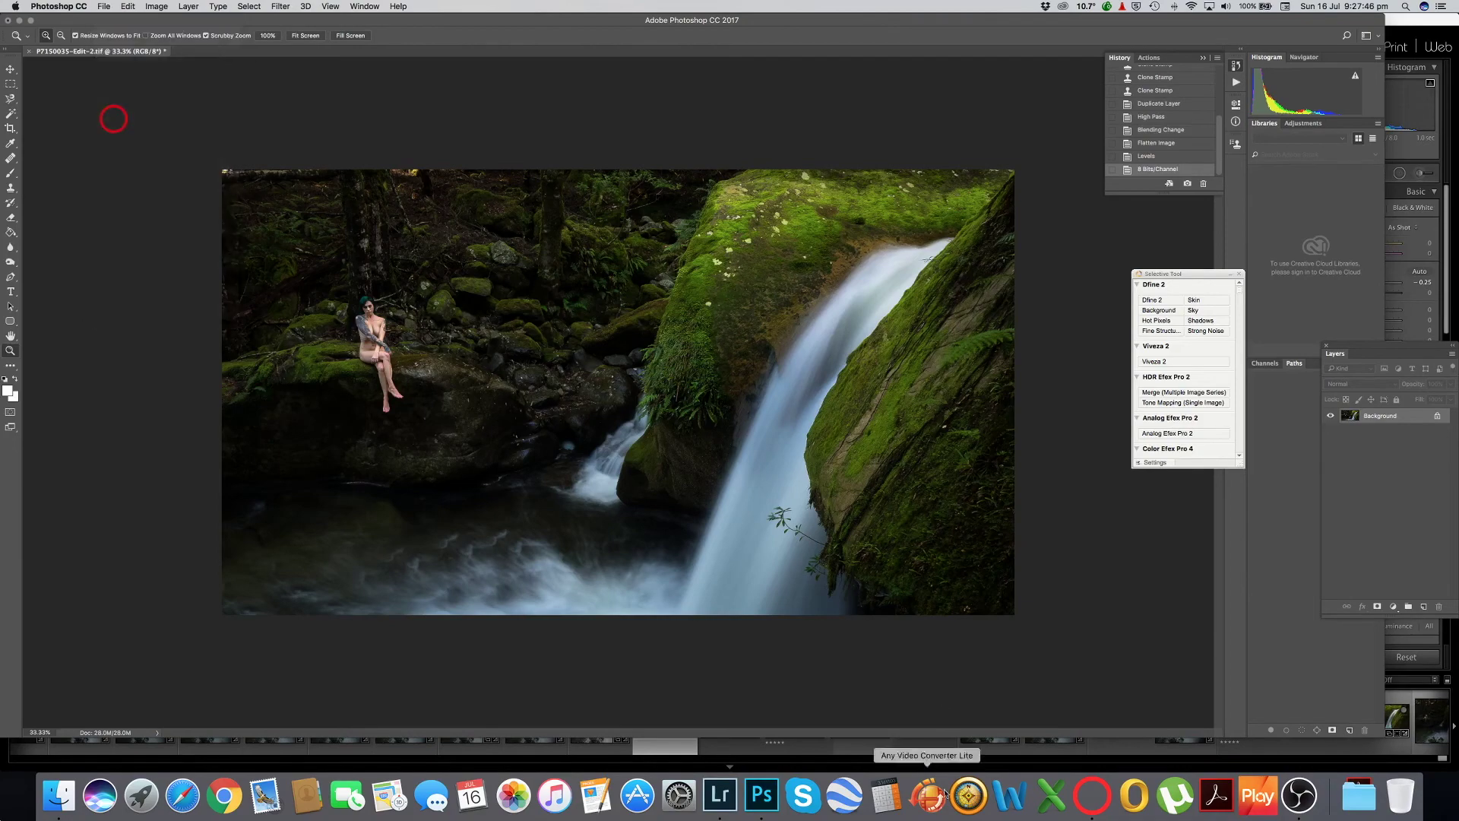
- Switch to Lightroom and compare P7150035-Edit-2-Edit.psd with the original P7150035.ORF, including the edit's before-and-after view
{"action": "left_click", "coordinate": [720, 794]}
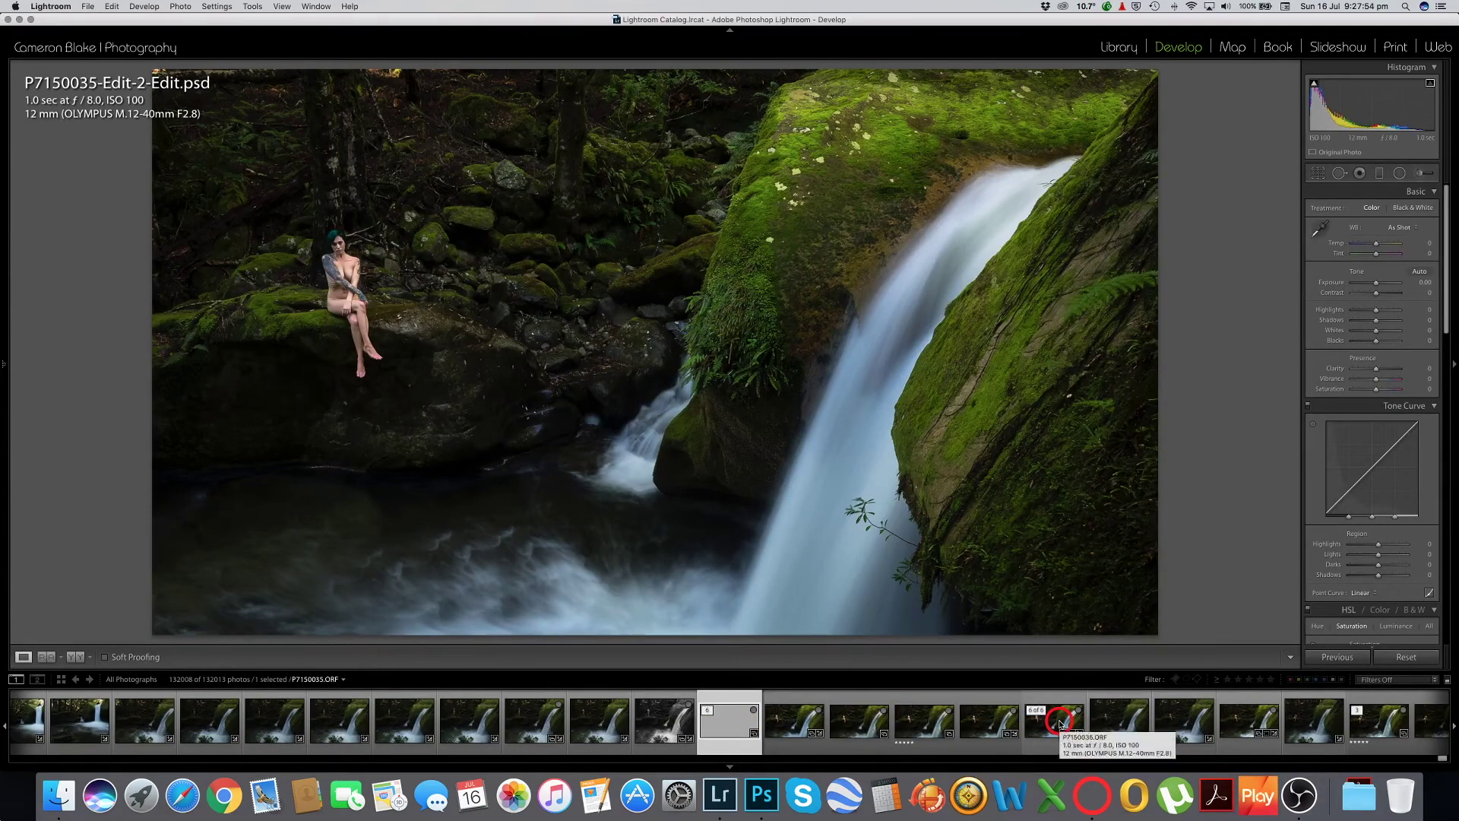
{"action": "left_click", "coordinate": [79, 657]}
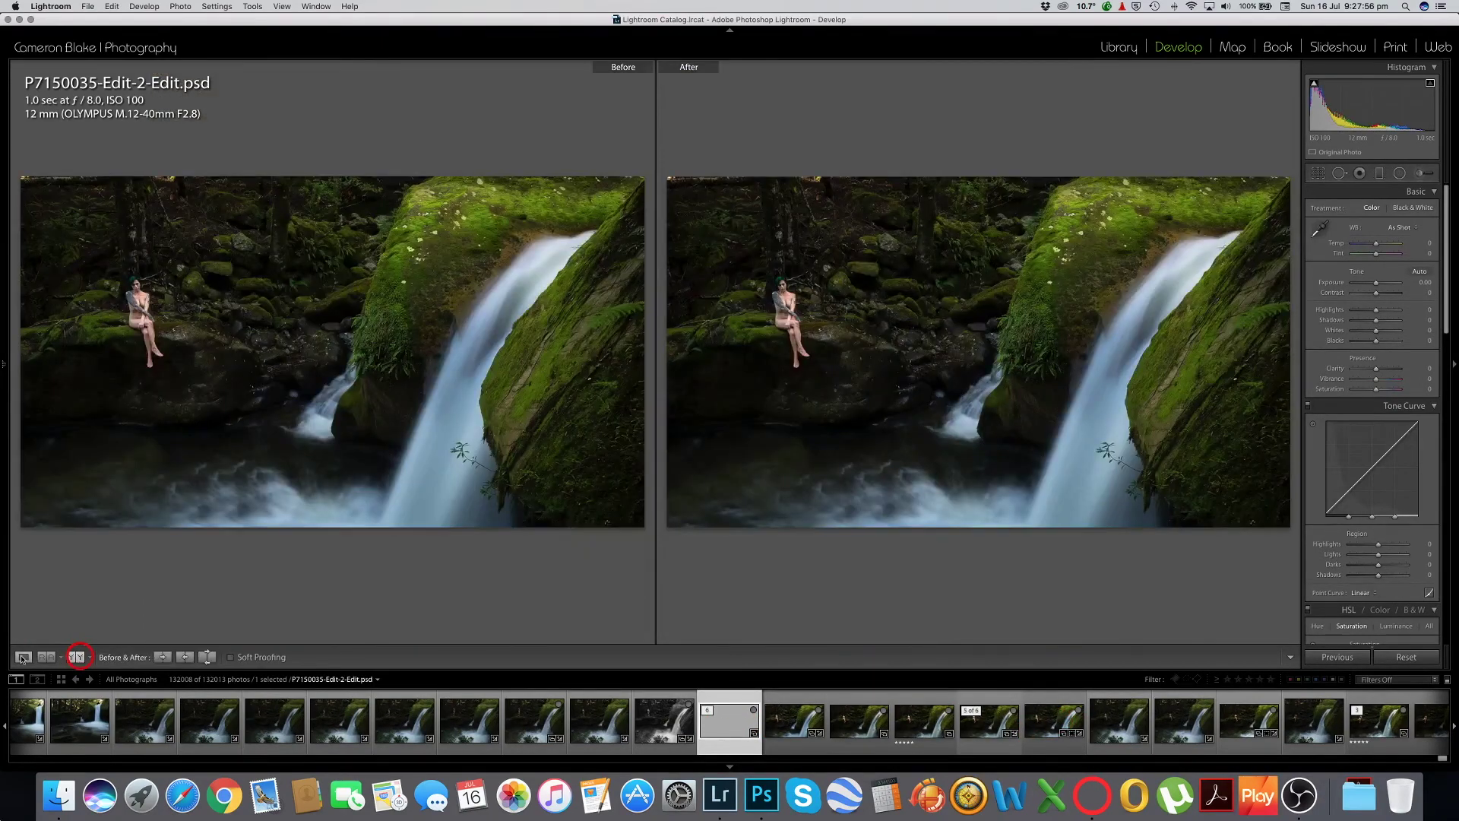
{"action": "left_click", "coordinate": [23, 657]}
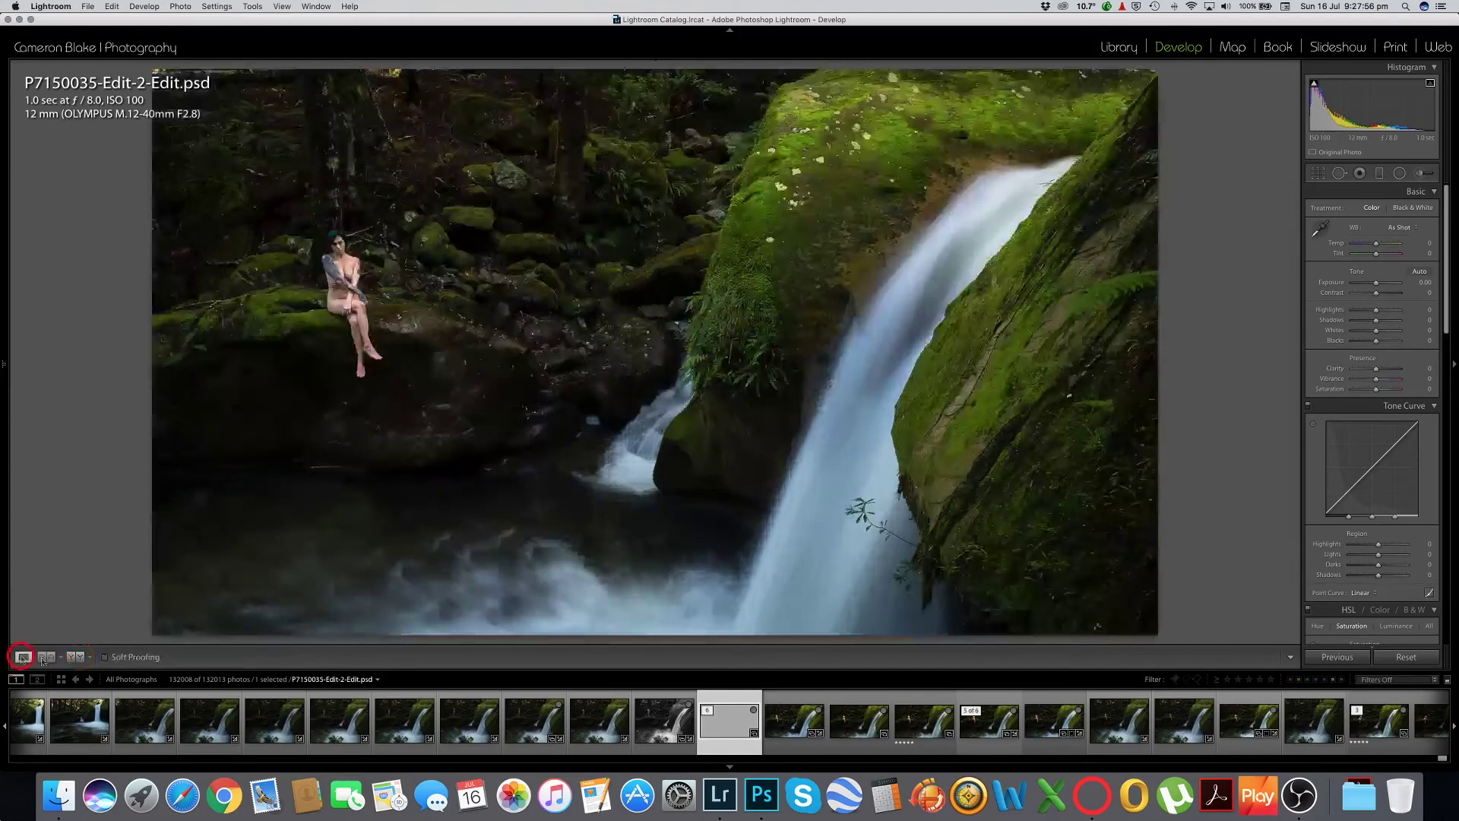
{"action": "left_click", "coordinate": [1060, 723]}
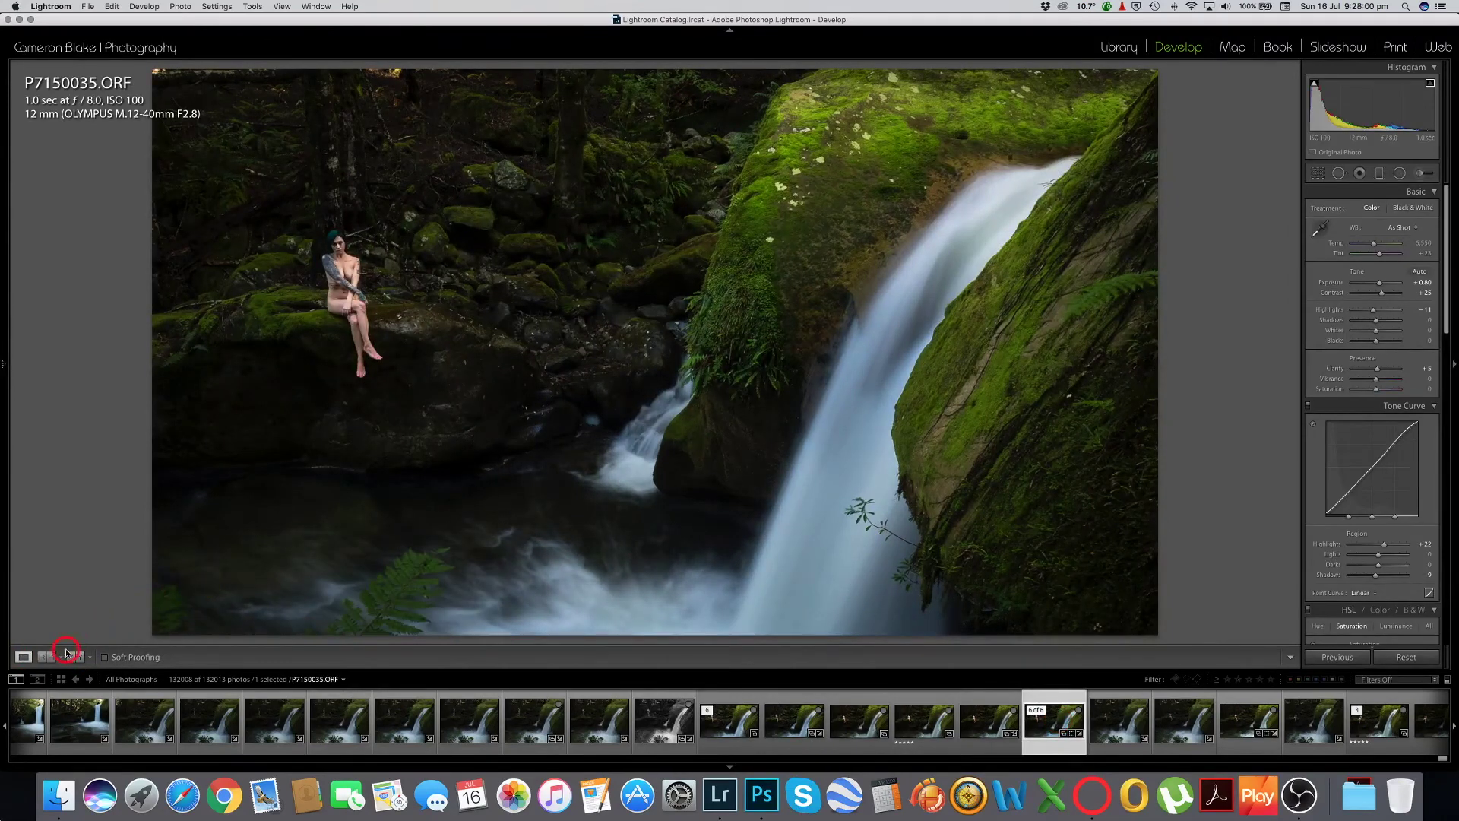
{"action": "left_click", "coordinate": [730, 726]}
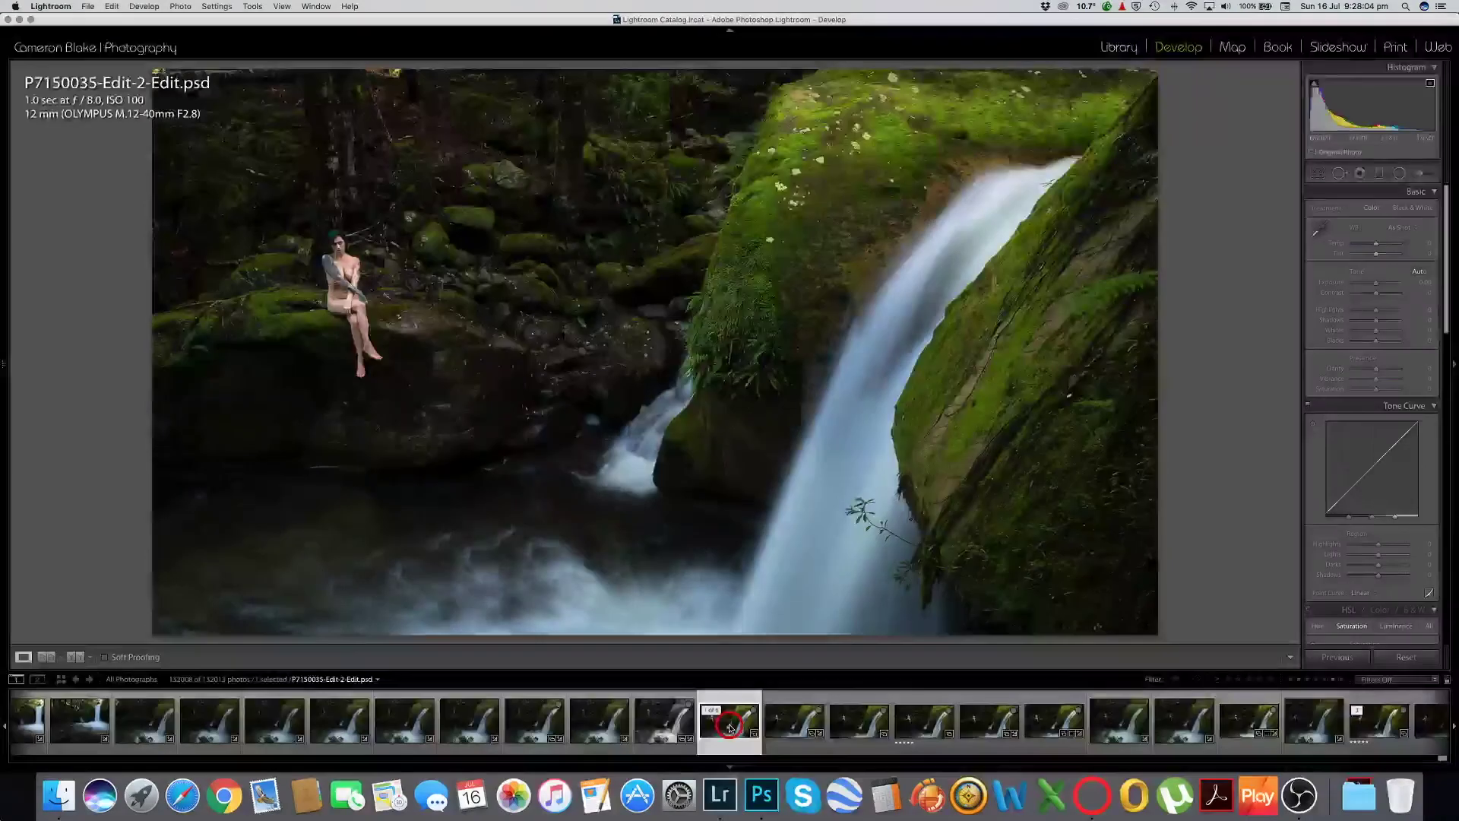
{"action": "left_click", "coordinate": [1042, 724]}
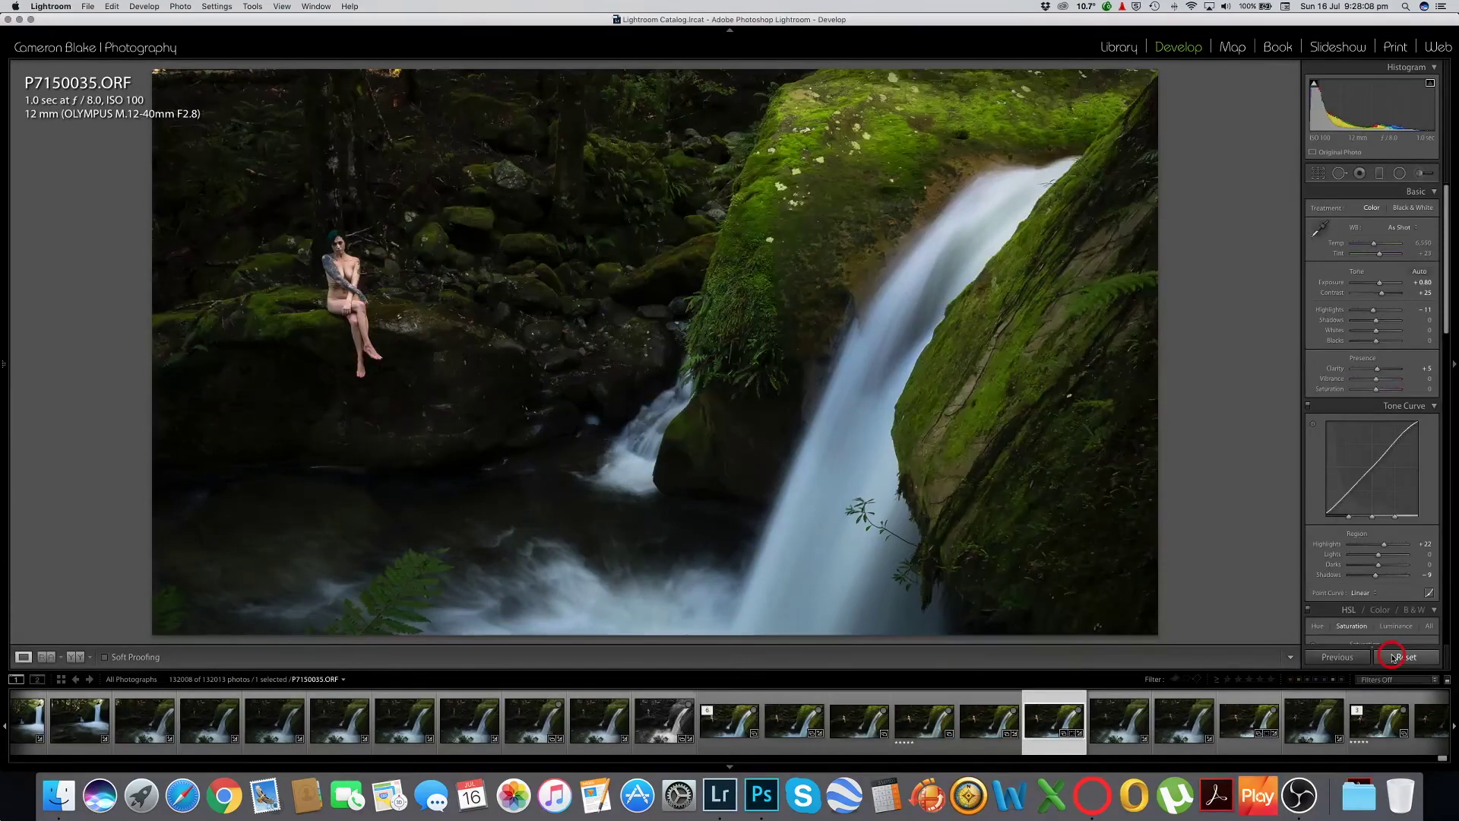
- Reset the original P7150035.ORF and warm P7150035-Edit-2-Edit.psd to Temp +3, checking it in the side-by-side before-and-after view
{"action": "left_click", "coordinate": [1400, 656]}
{"action": "left_click", "coordinate": [735, 728]}
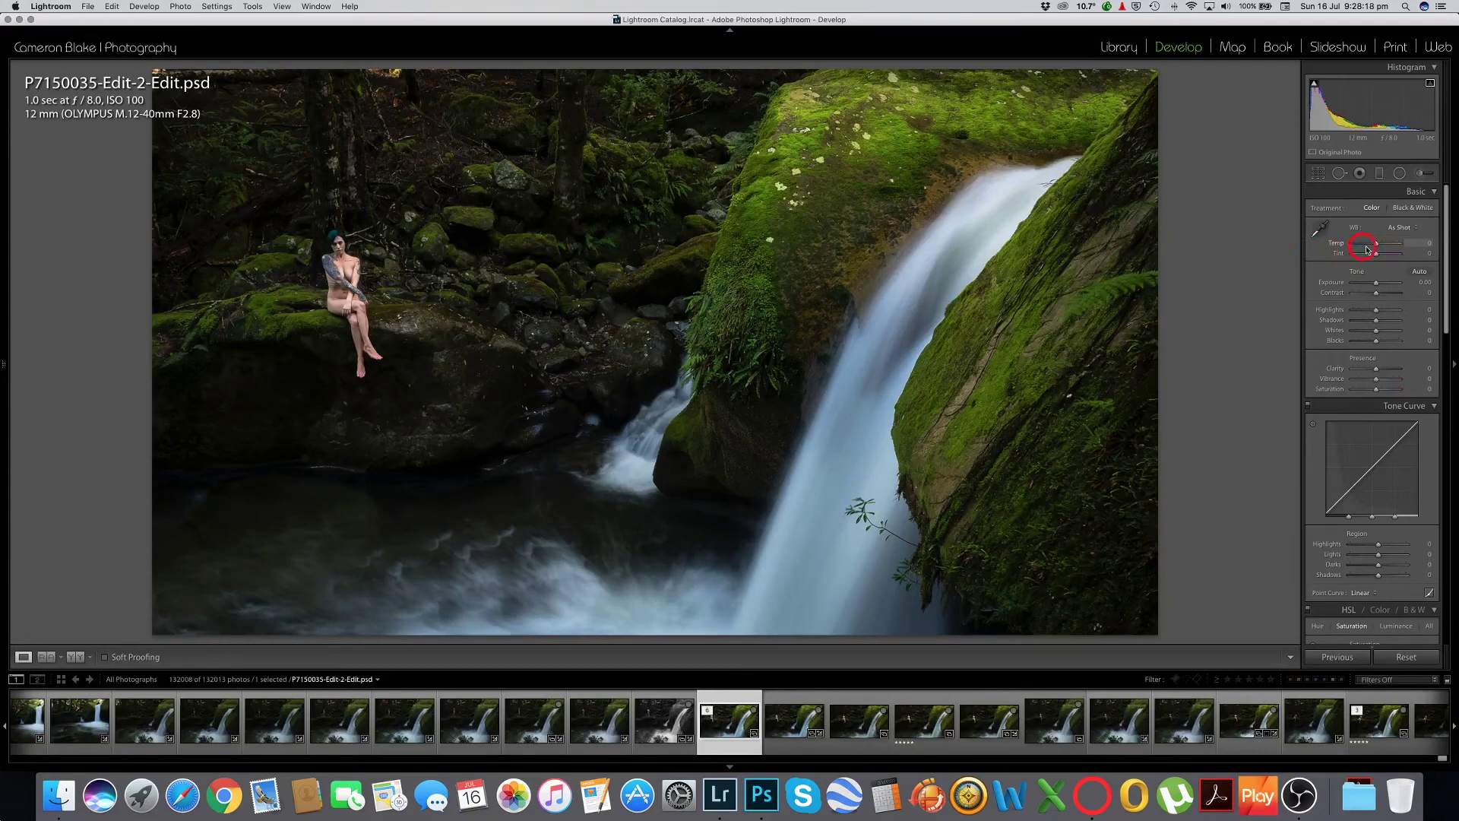
{"action": "left_click_drag", "start_coordinate": [1377, 246], "coordinate": [1376, 248]}
{"action": "left_click", "coordinate": [74, 658]}
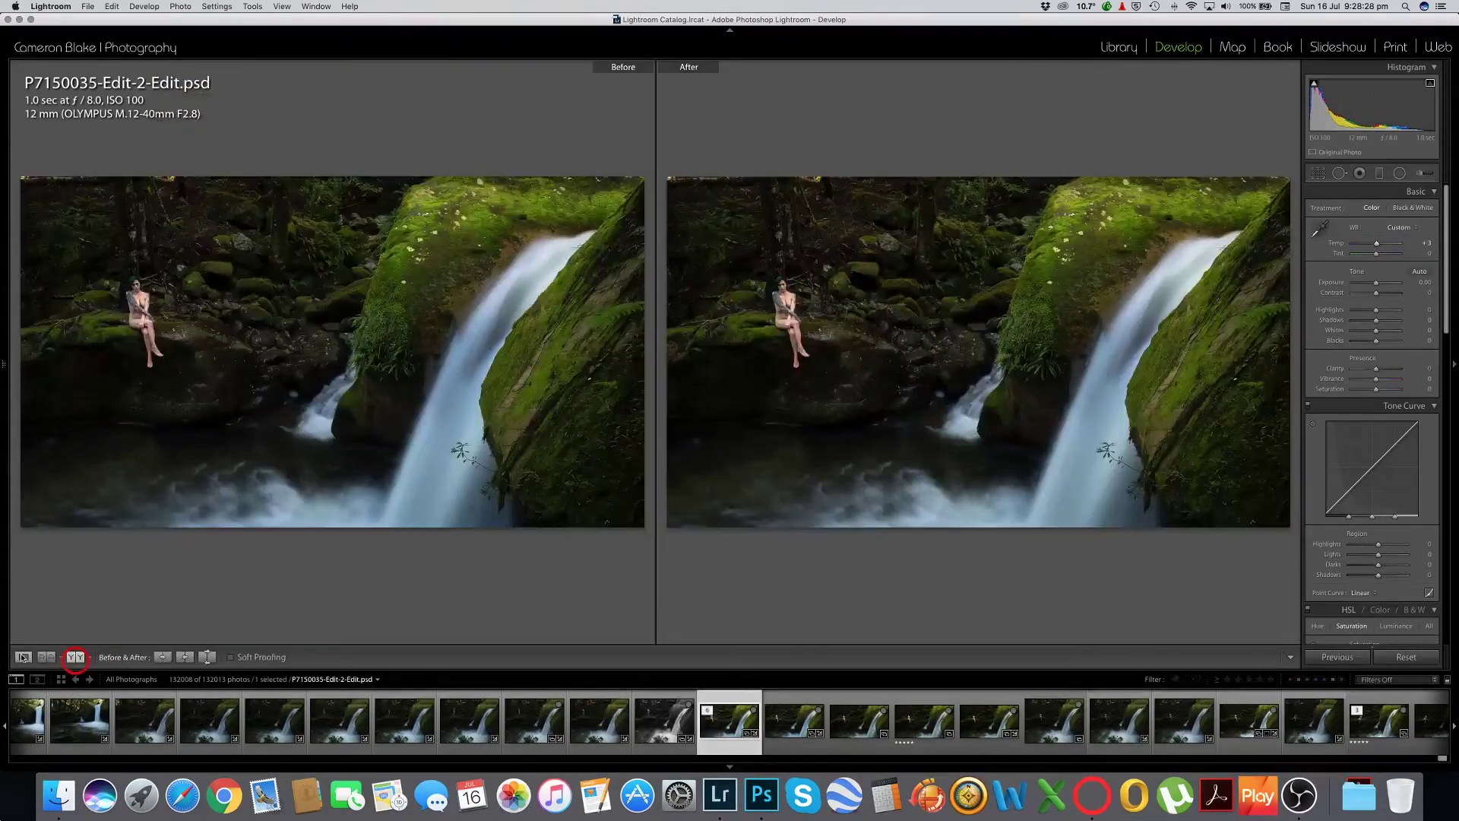
{"action": "left_click", "coordinate": [23, 657]}
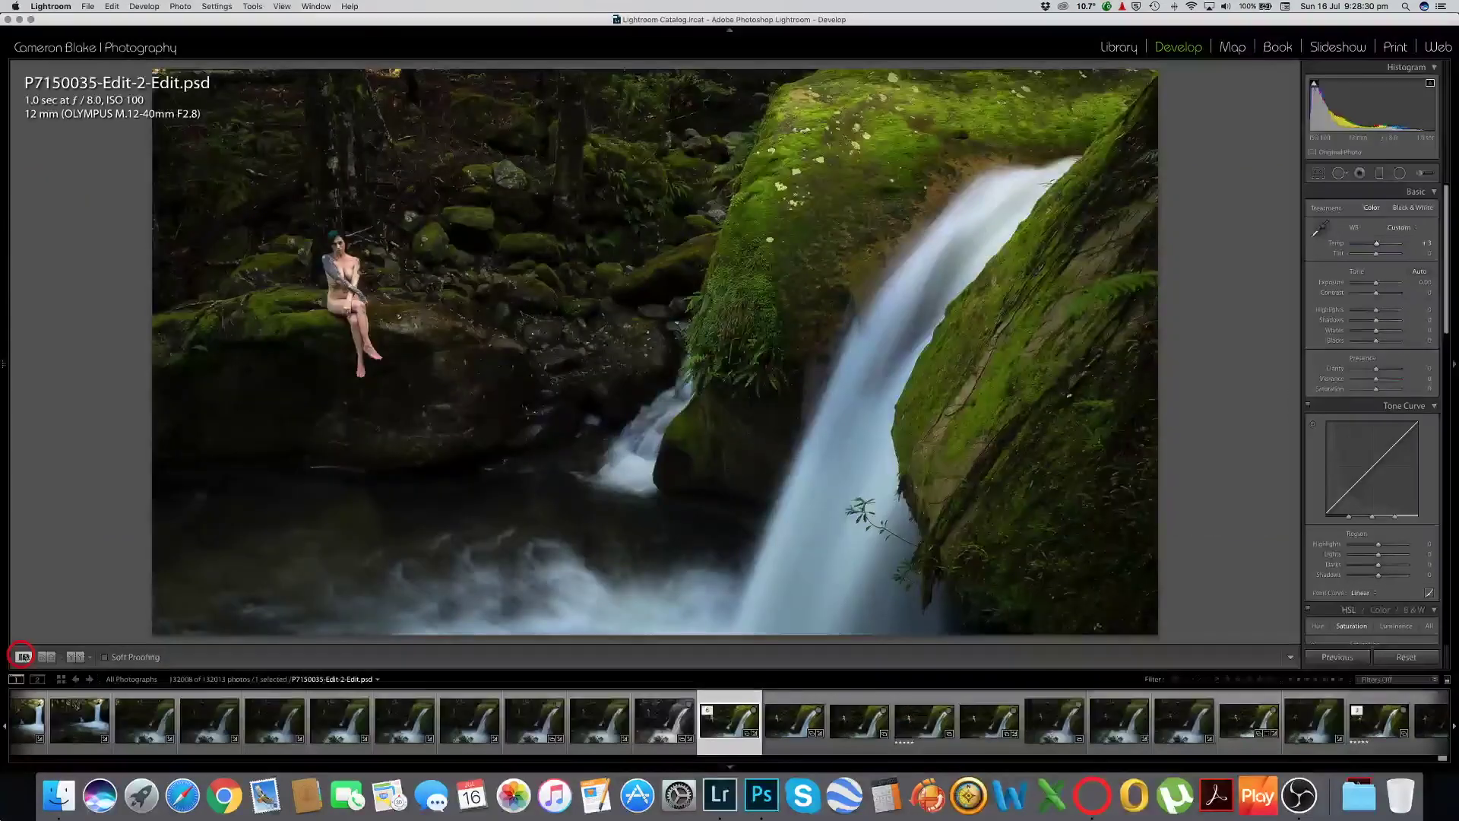
{"action": "left_click_drag", "start_coordinate": [335, 523], "coordinate": [372, 504]}
- Open the Five Stars smart collection in the Library module
{"action": "left_click", "coordinate": [3, 365]}
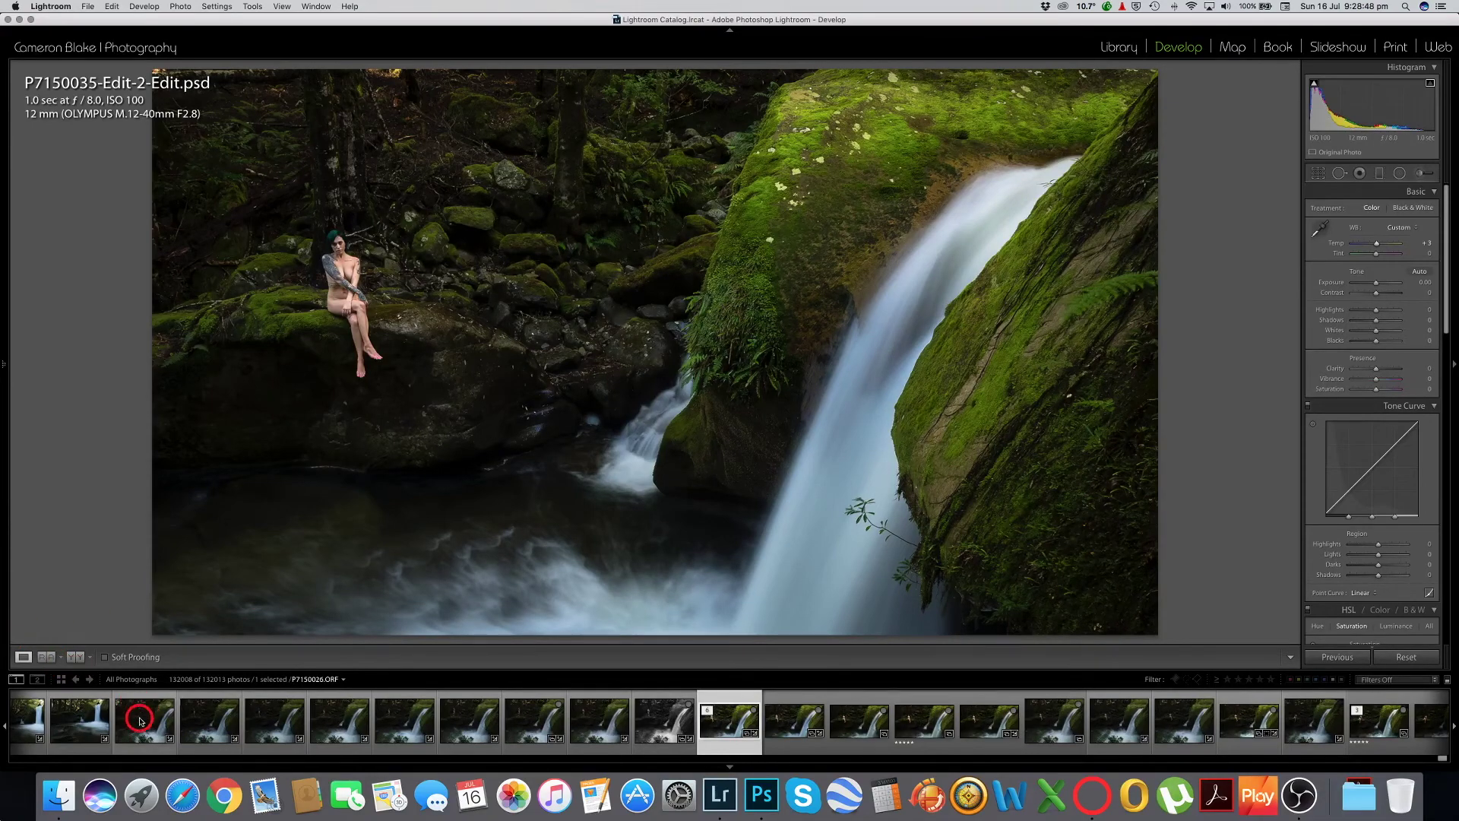
{"action": "scroll", "coordinate": [140, 721], "scroll_direction": "left", "scroll_amount": 7}
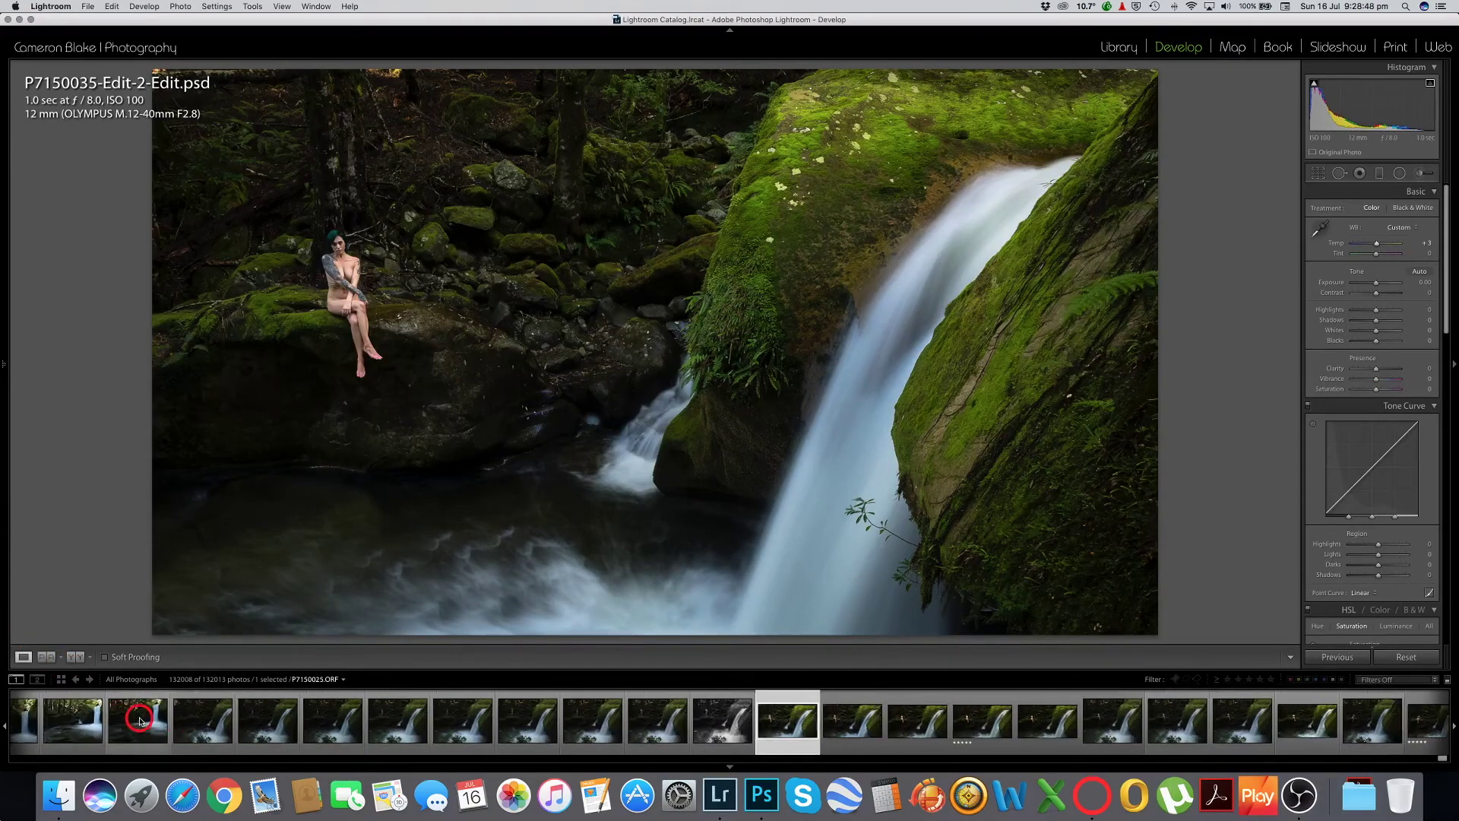
{"action": "left_click", "coordinate": [6, 329]}
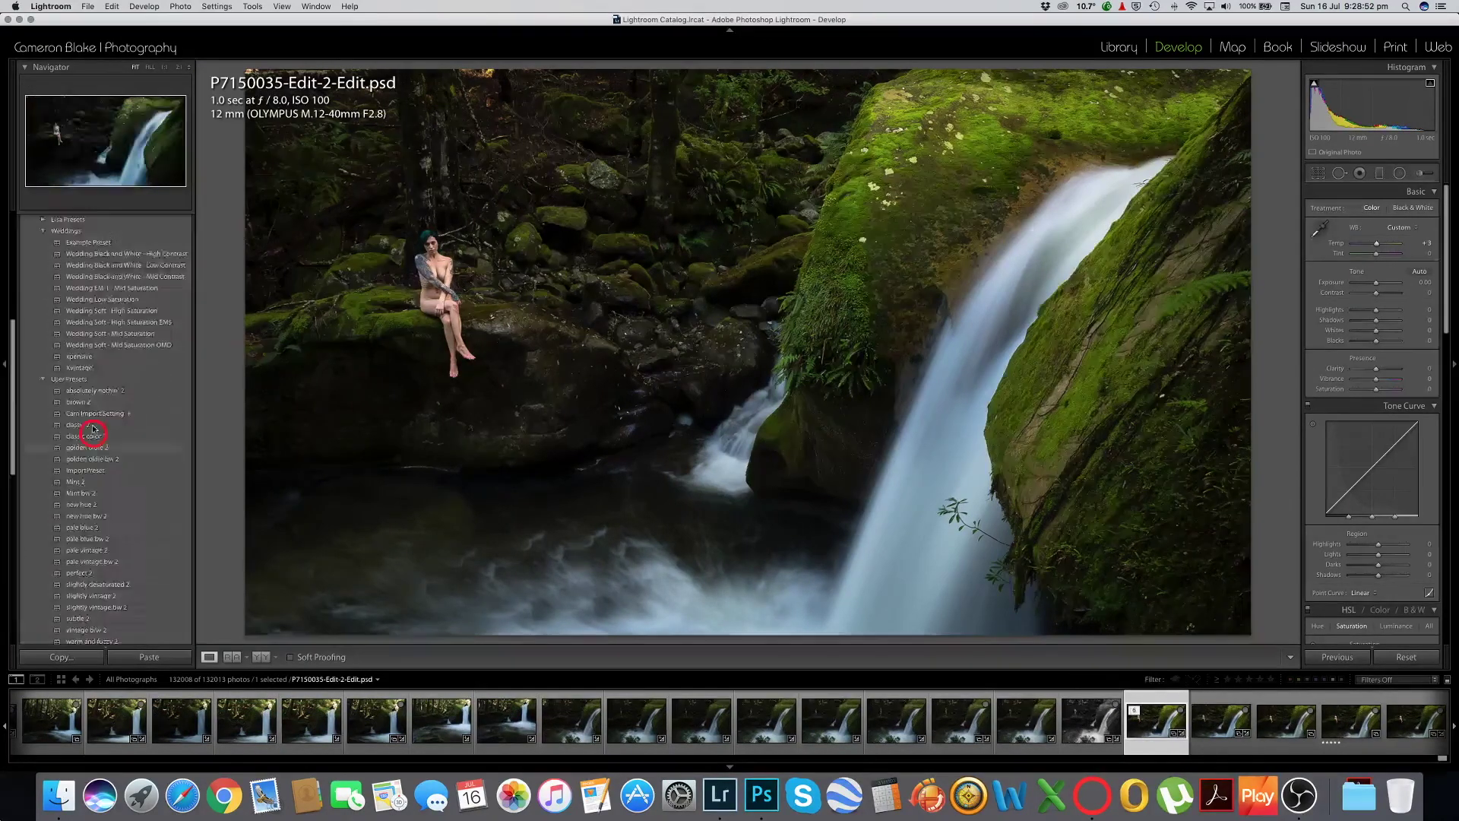
{"action": "scroll", "coordinate": [92, 422], "scroll_direction": "up", "scroll_amount": 10}
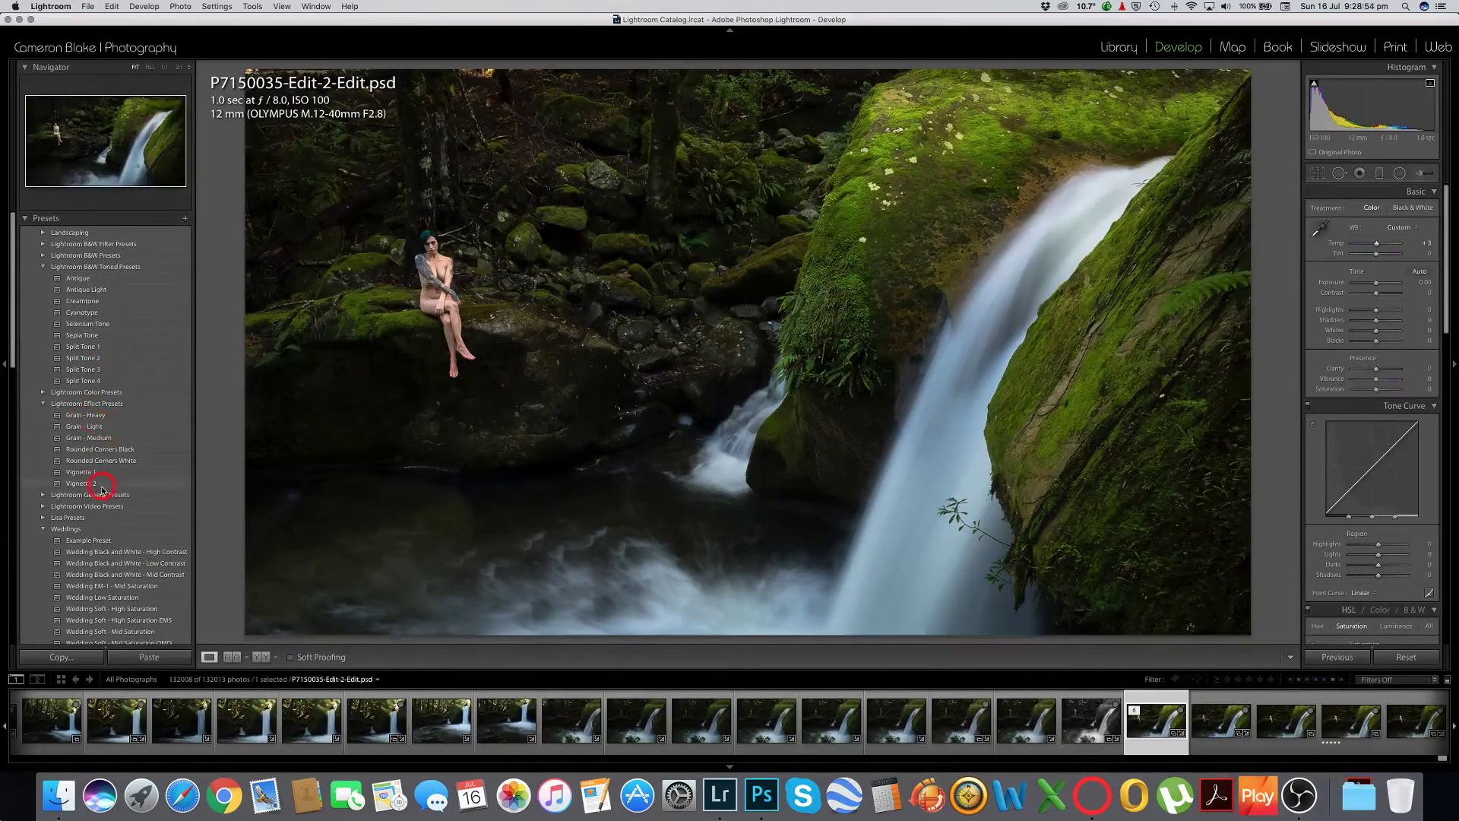
{"action": "left_click", "coordinate": [1113, 52]}
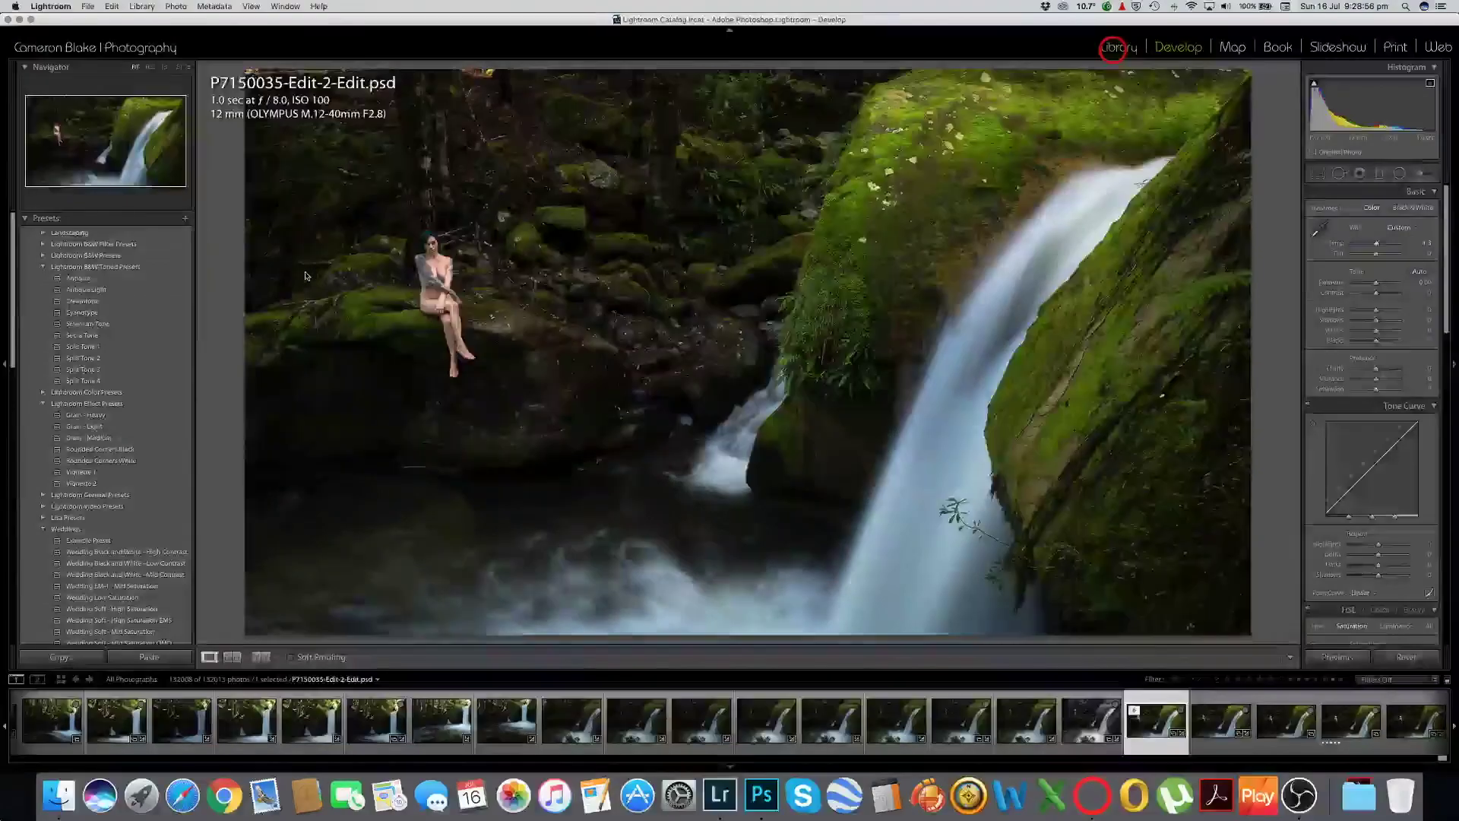
{"action": "left_click", "coordinate": [104, 433]}
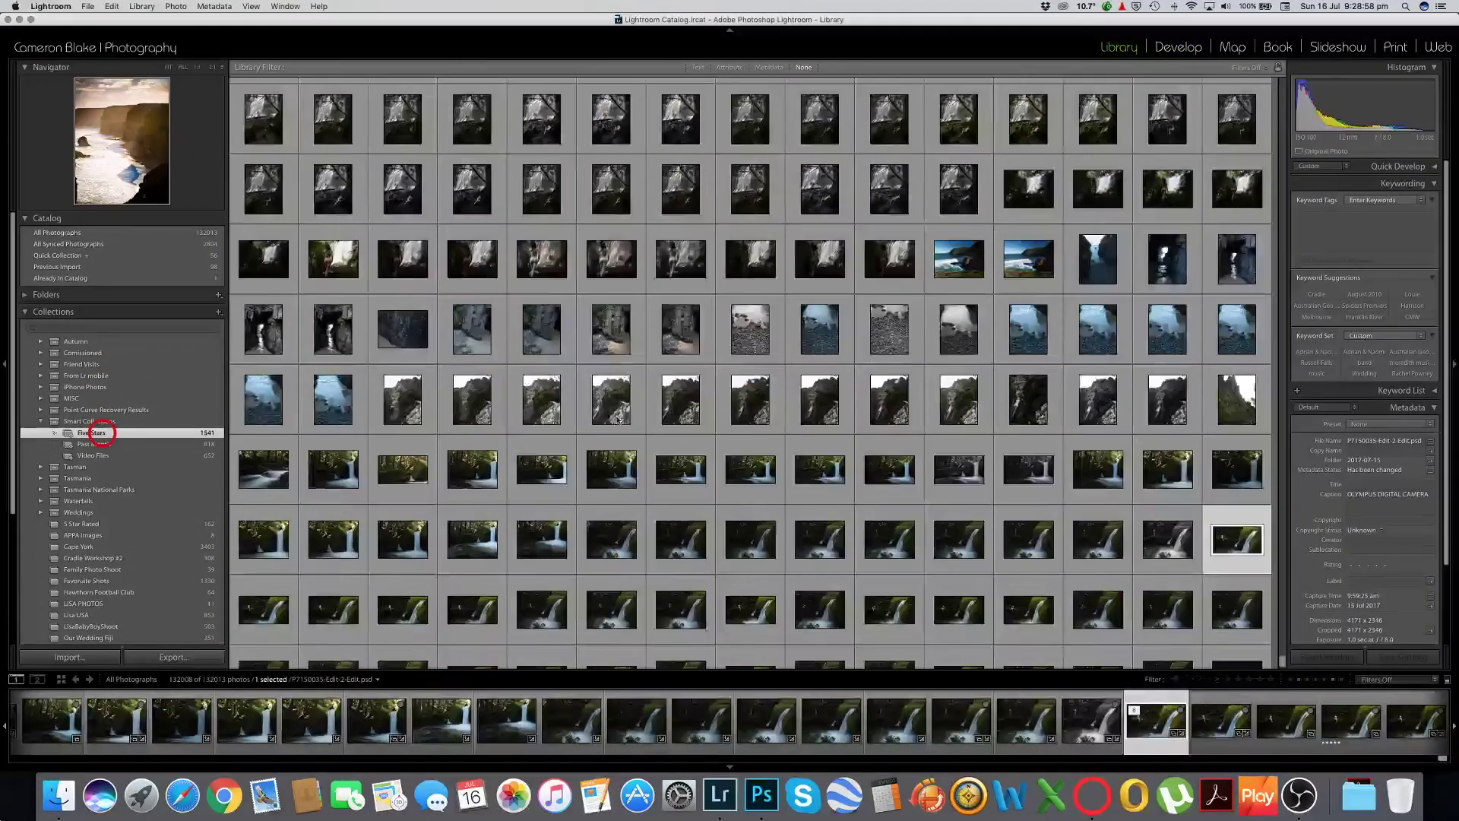
- Find P7150018-Edit-2-Edit-Edit-Edit.psd near the end of the Five Stars collection and open it in the Develop module
{"action": "scroll", "coordinate": [641, 387], "scroll_direction": "down", "scroll_amount": 8}
{"action": "scroll", "coordinate": [649, 394], "scroll_direction": "down", "scroll_amount": 10}
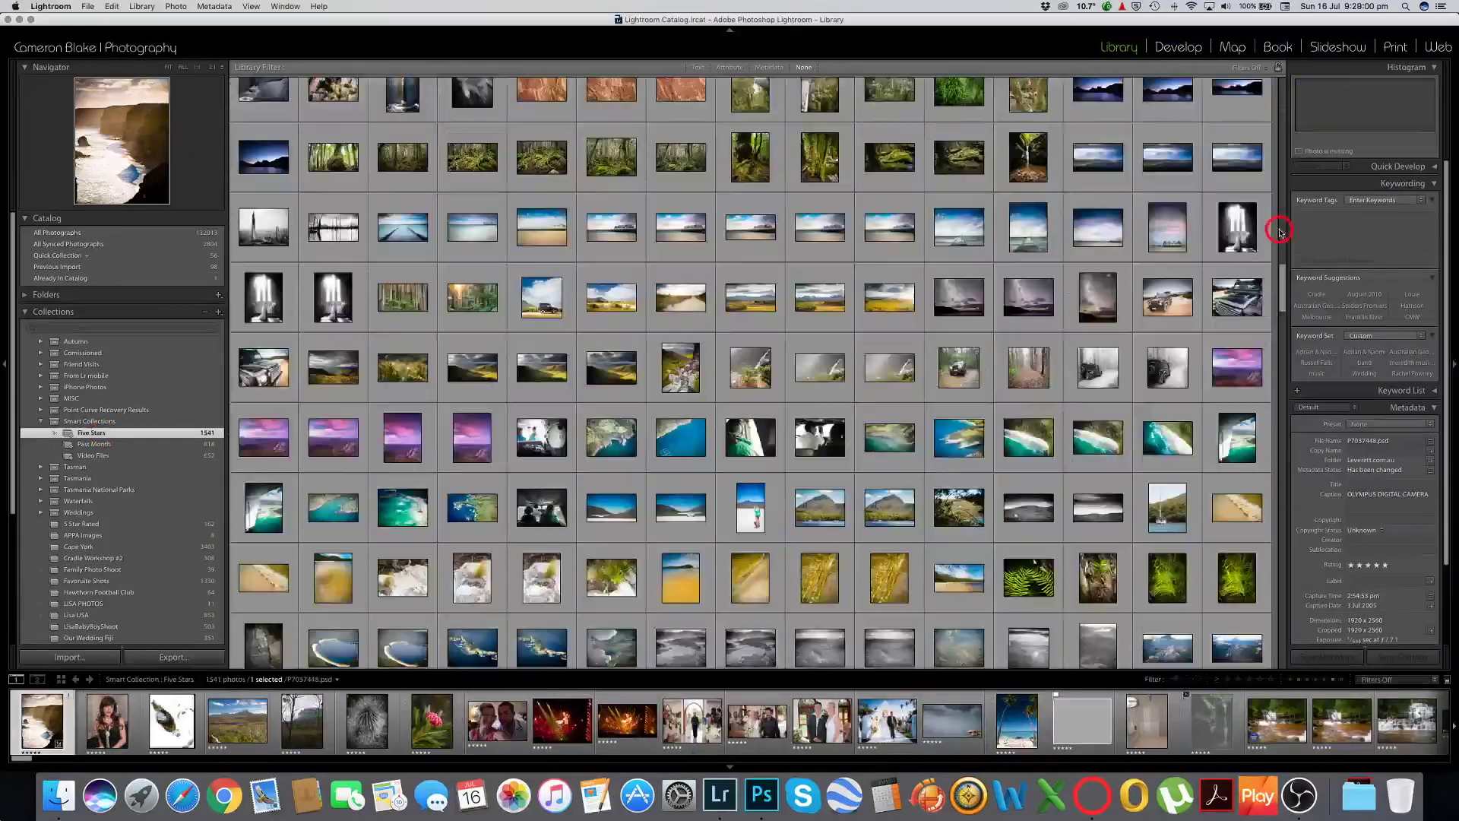
{"action": "left_click_drag", "start_coordinate": [1284, 318], "coordinate": [1295, 408]}
{"action": "left_click_drag", "start_coordinate": [1295, 559], "coordinate": [1285, 655]}
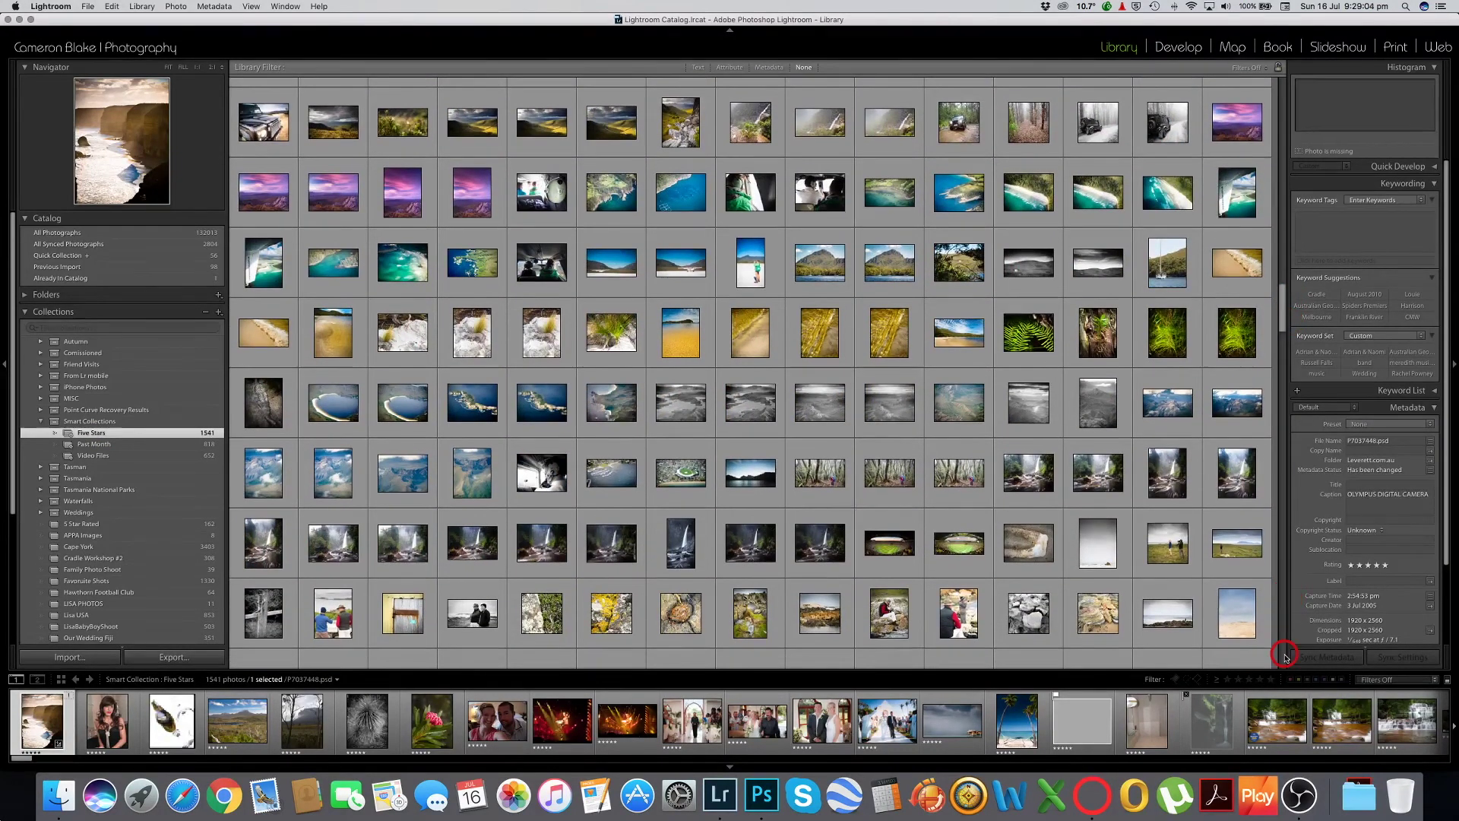
{"action": "left_click_drag", "start_coordinate": [1282, 355], "coordinate": [1282, 667]}
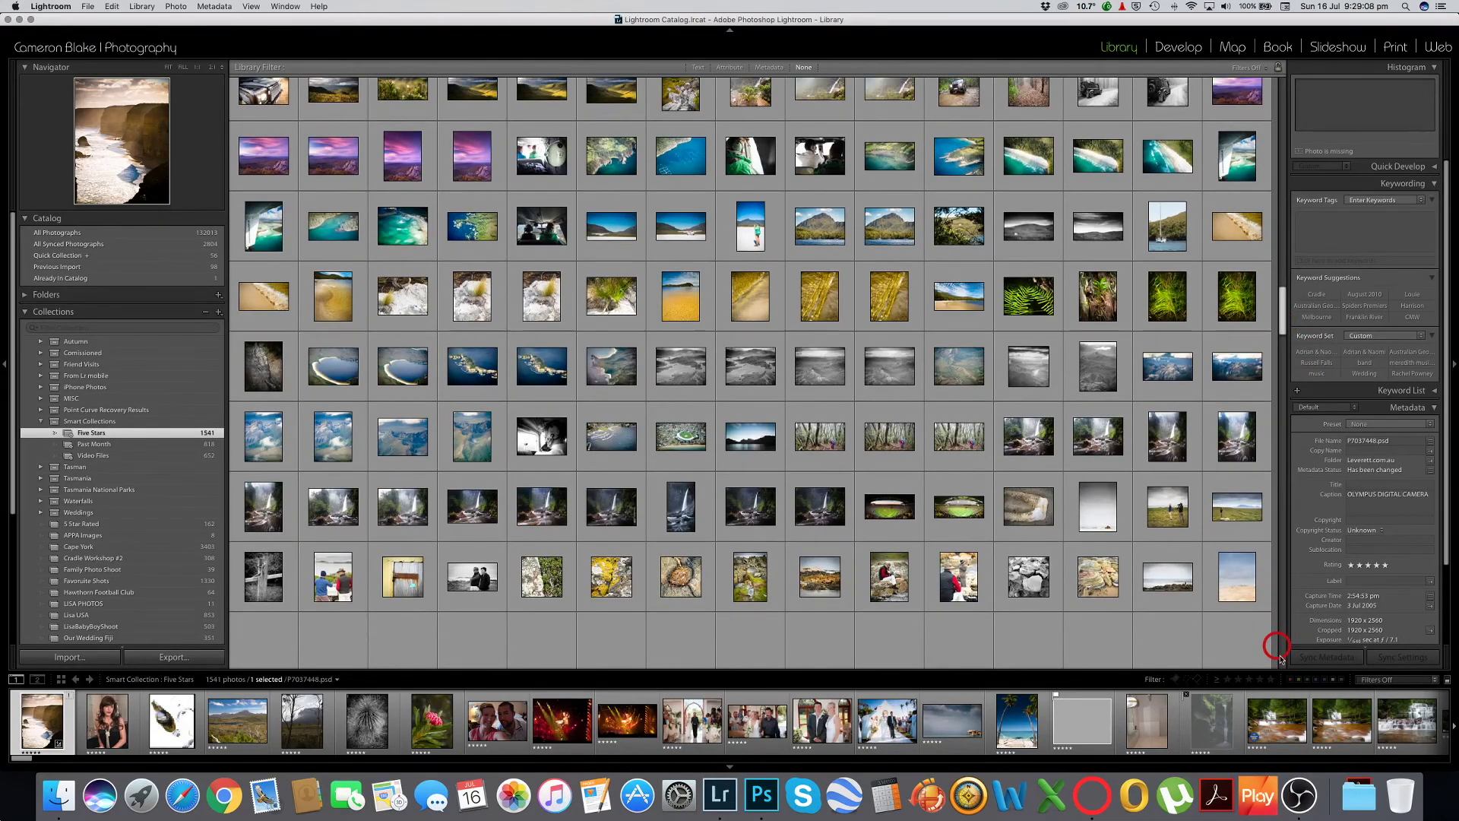
{"action": "scroll", "coordinate": [1022, 486], "scroll_direction": "down", "scroll_amount": 1}
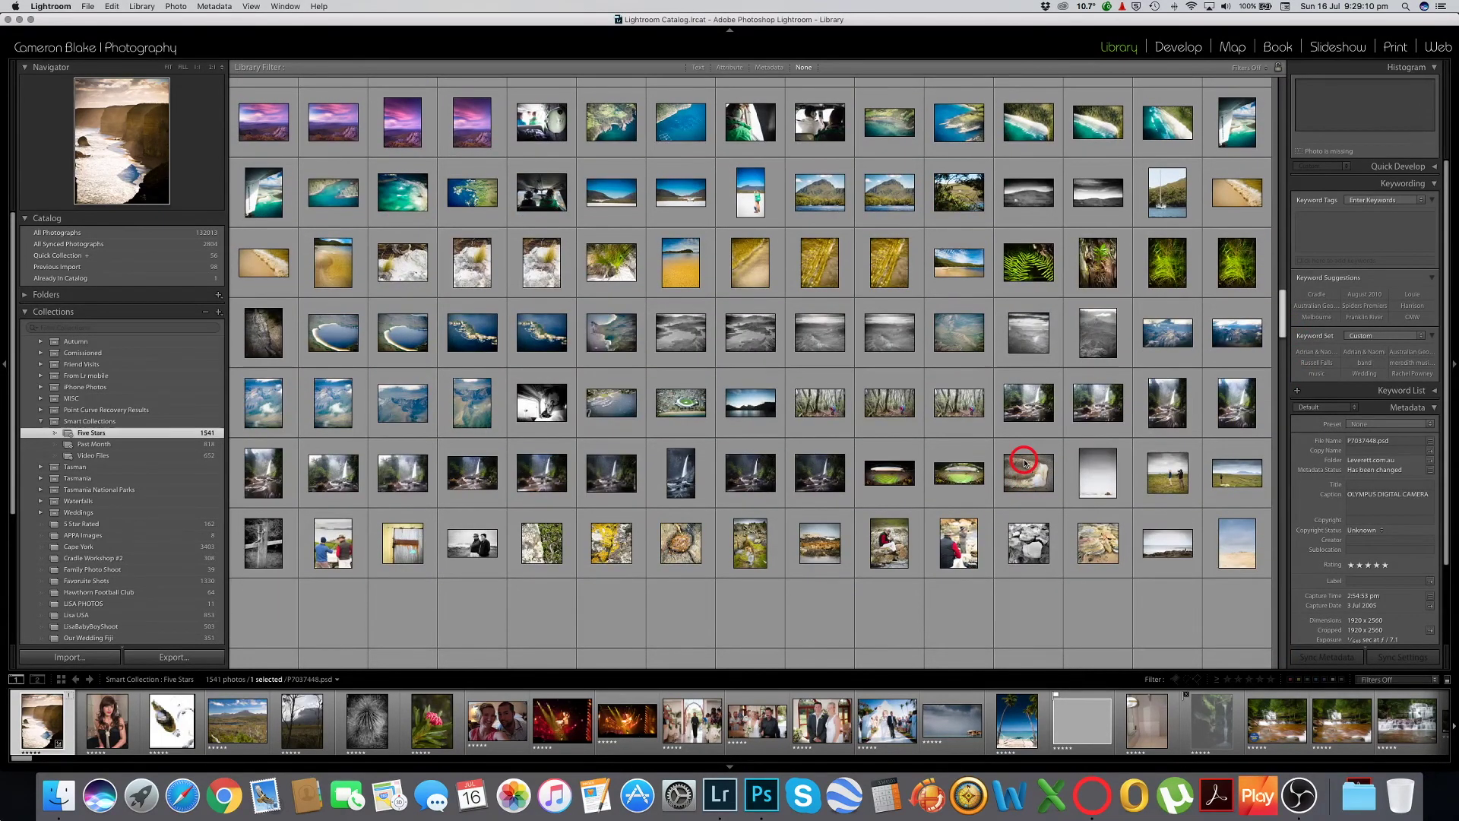
{"action": "scroll", "coordinate": [1023, 462], "scroll_direction": "down", "scroll_amount": 2}
{"action": "scroll", "coordinate": [1027, 466], "scroll_direction": "down", "scroll_amount": 15}
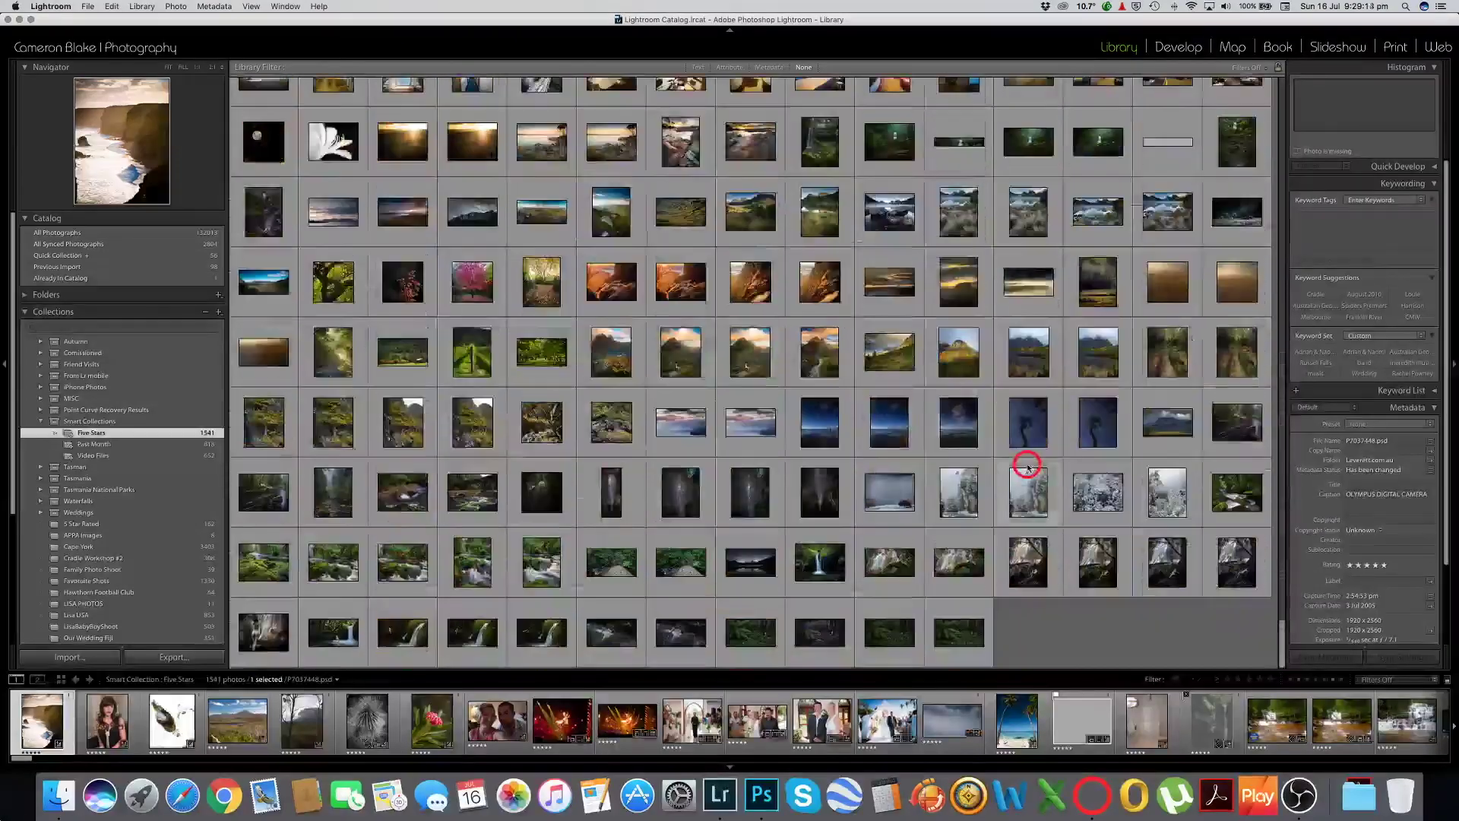
{"action": "left_click", "coordinate": [321, 640]}
{"action": "left_click", "coordinate": [1176, 46]}
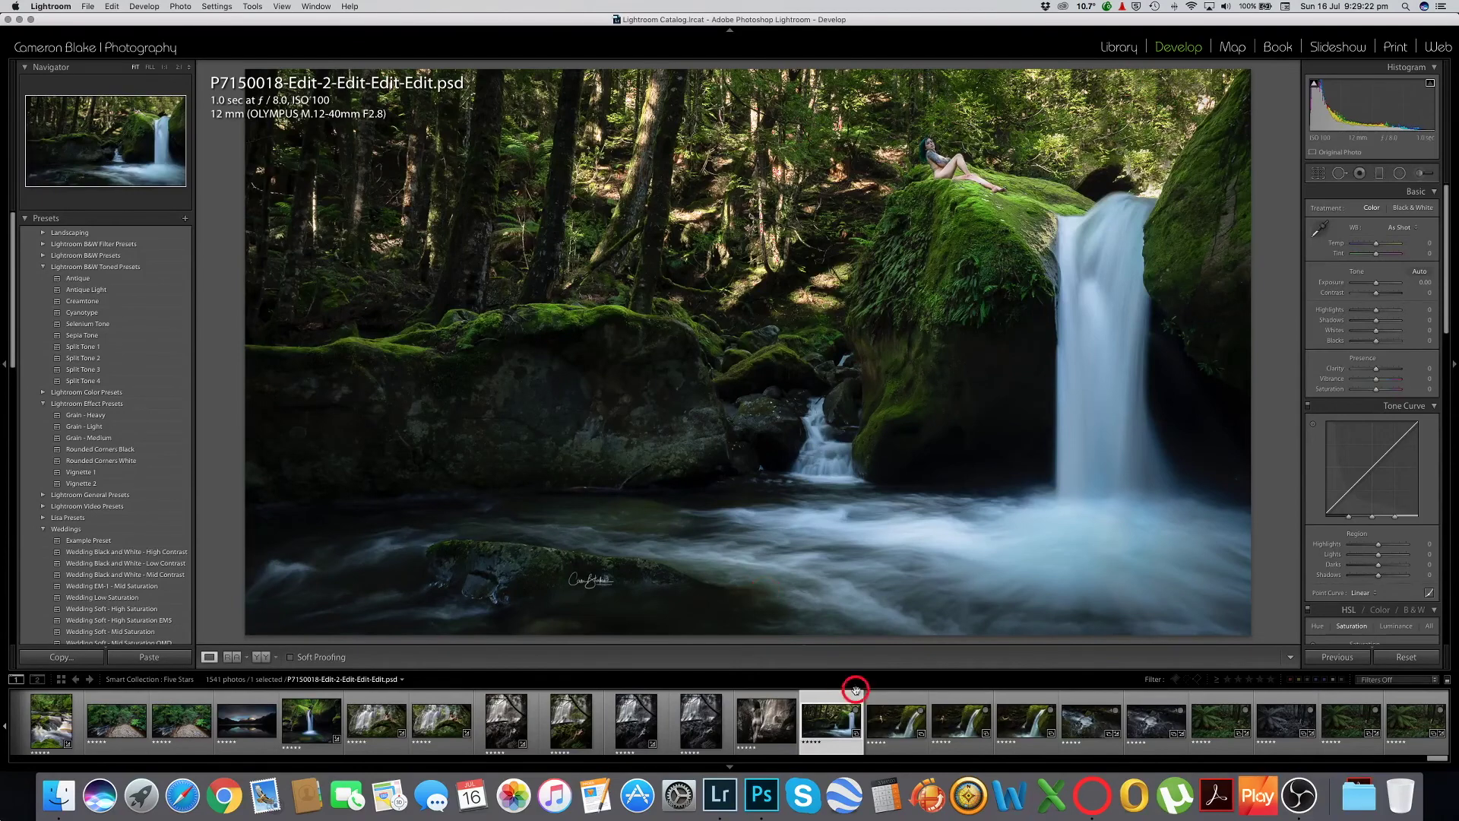
- Review the finished edits from P7150035-Edit-Edit.psd through P7150071-Edit-Edit.psd, comparing P7150047-Edit-Edit.psd with P7150061-Edit-2-Edit.psd
{"action": "left_click", "coordinate": [893, 728]}
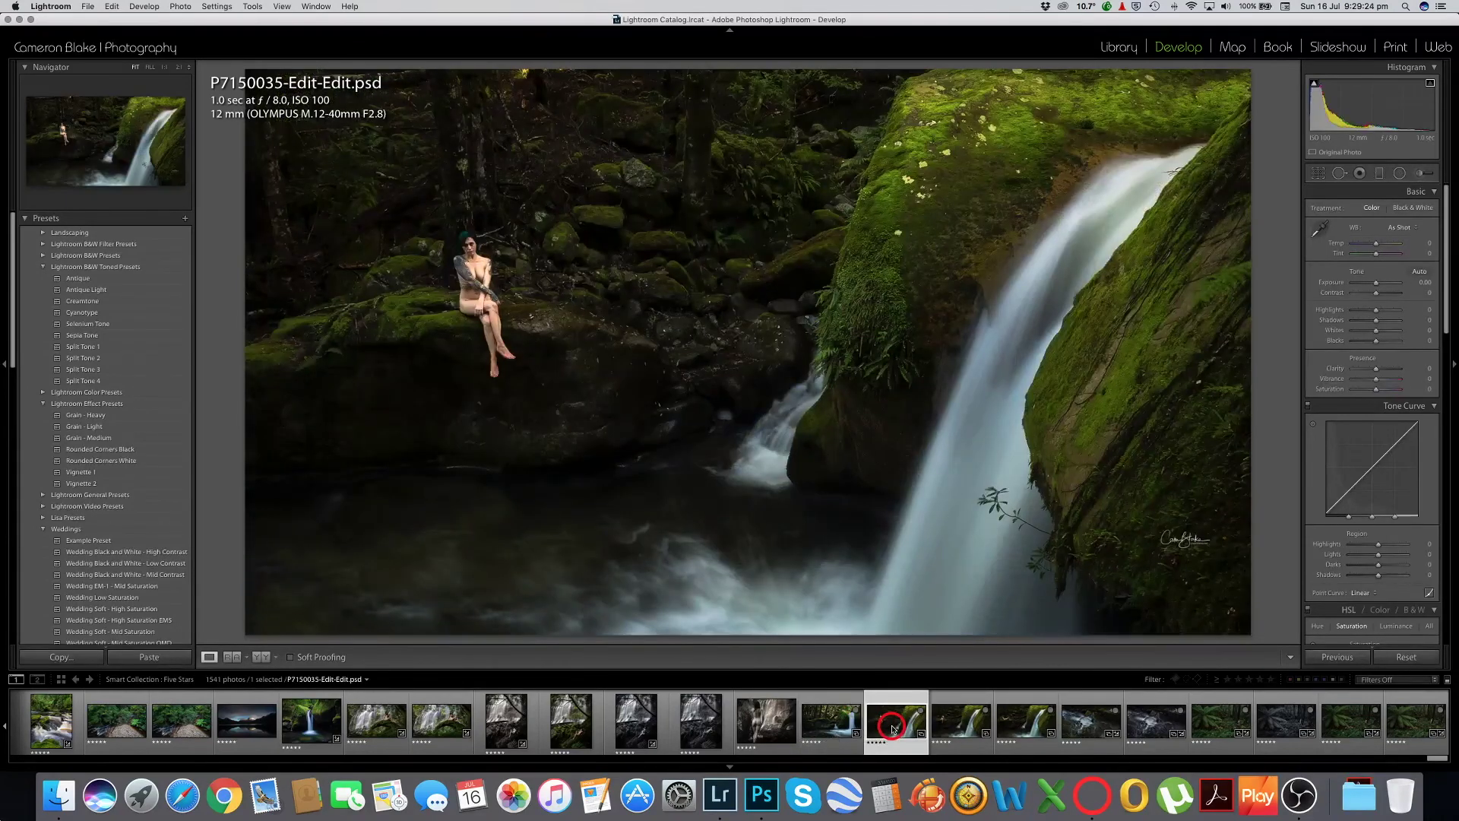
{"action": "left_click", "coordinate": [959, 728]}
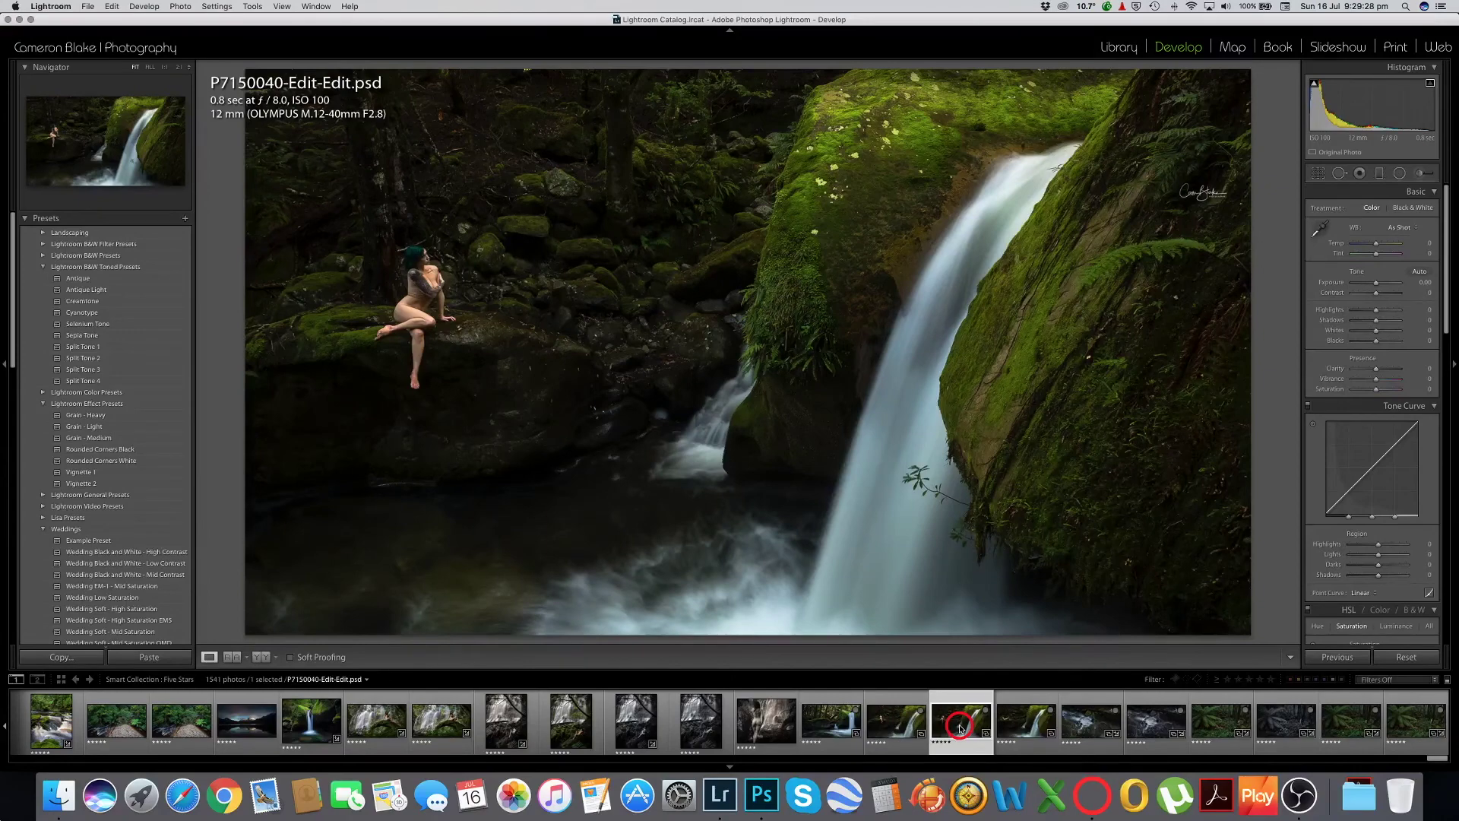
{"action": "left_click", "coordinate": [1019, 726]}
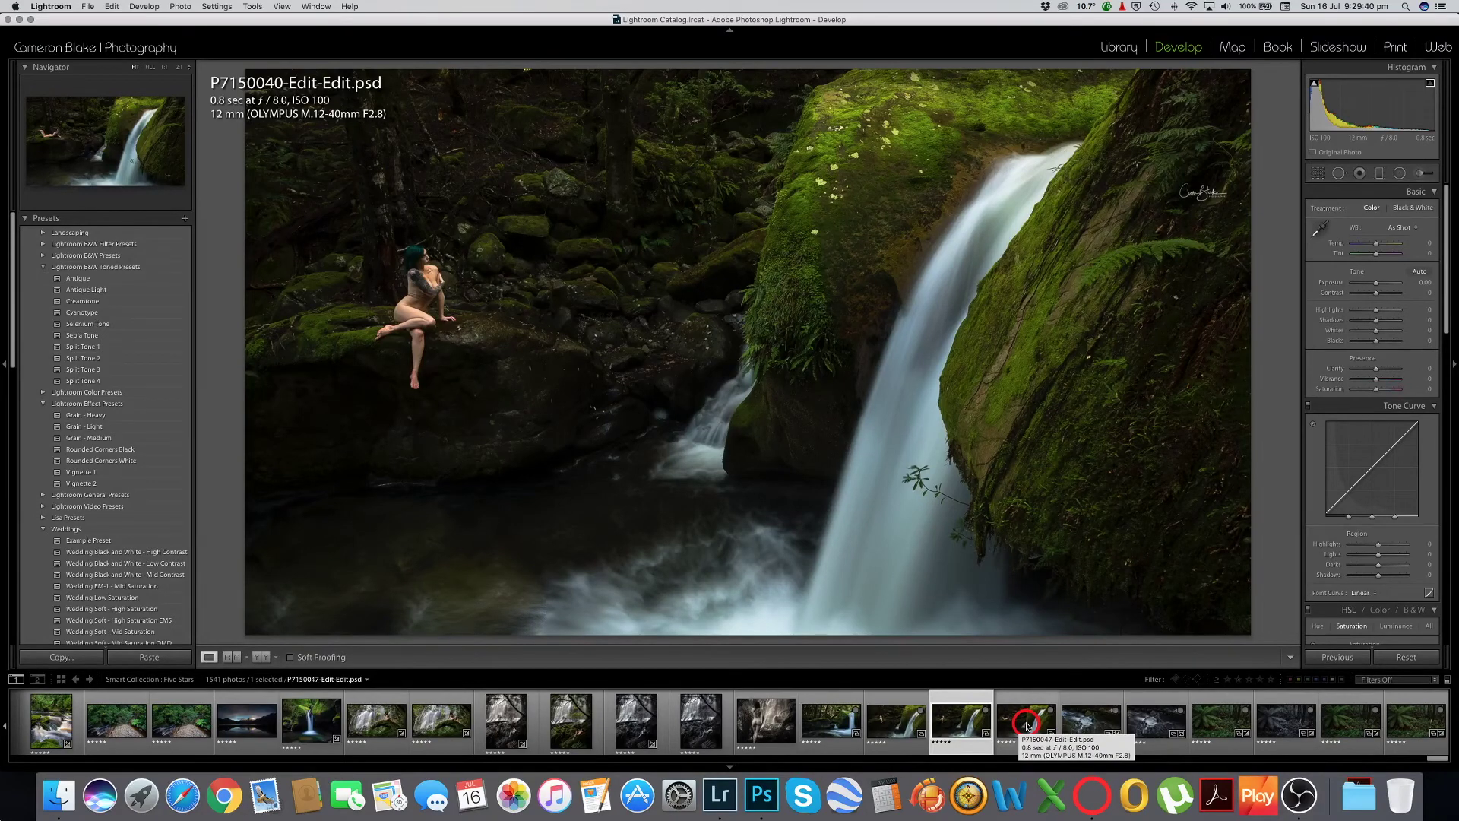
{"action": "left_click", "coordinate": [1027, 726]}
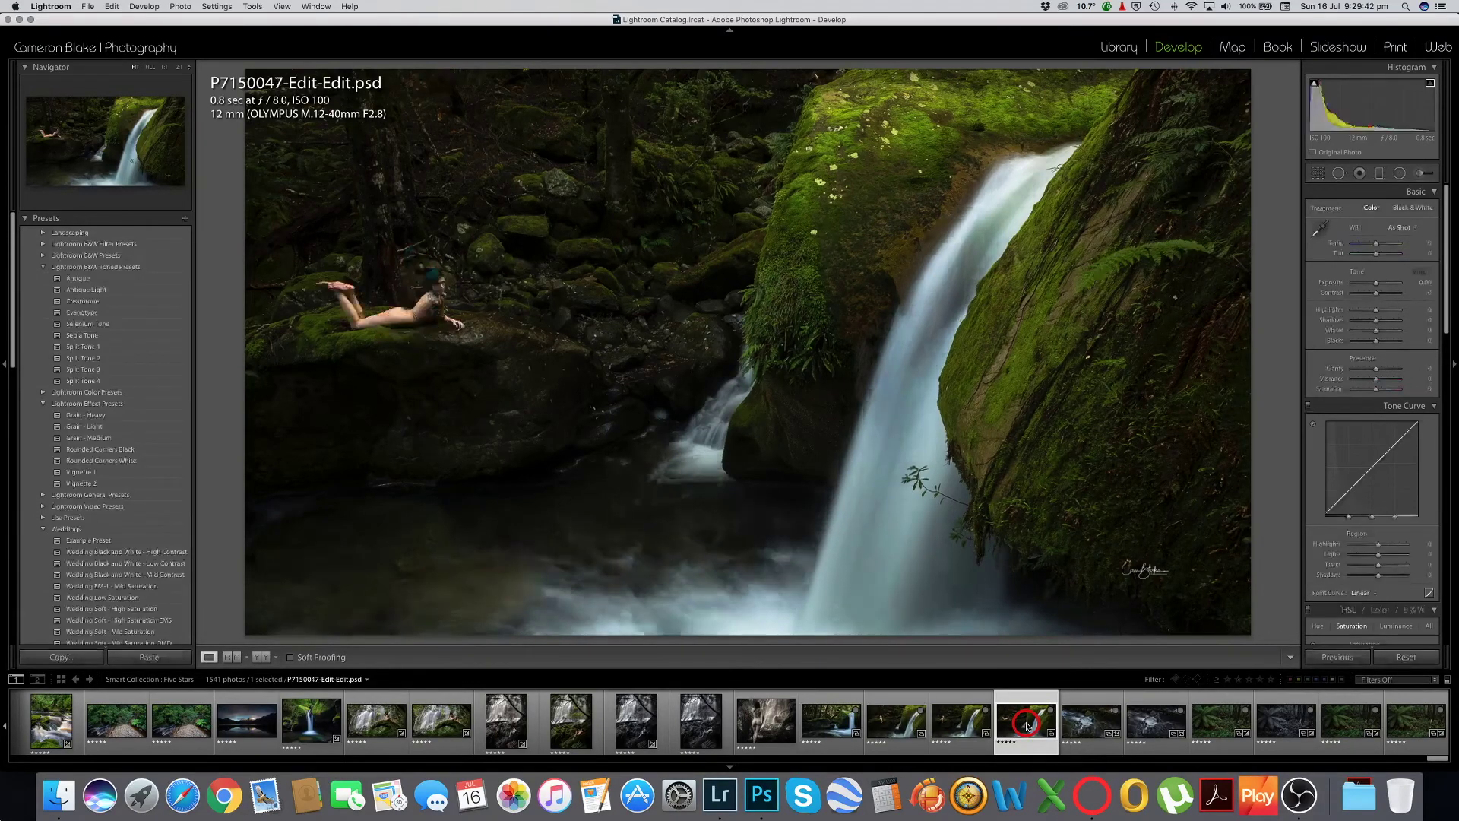
{"action": "left_click", "coordinate": [1085, 725]}
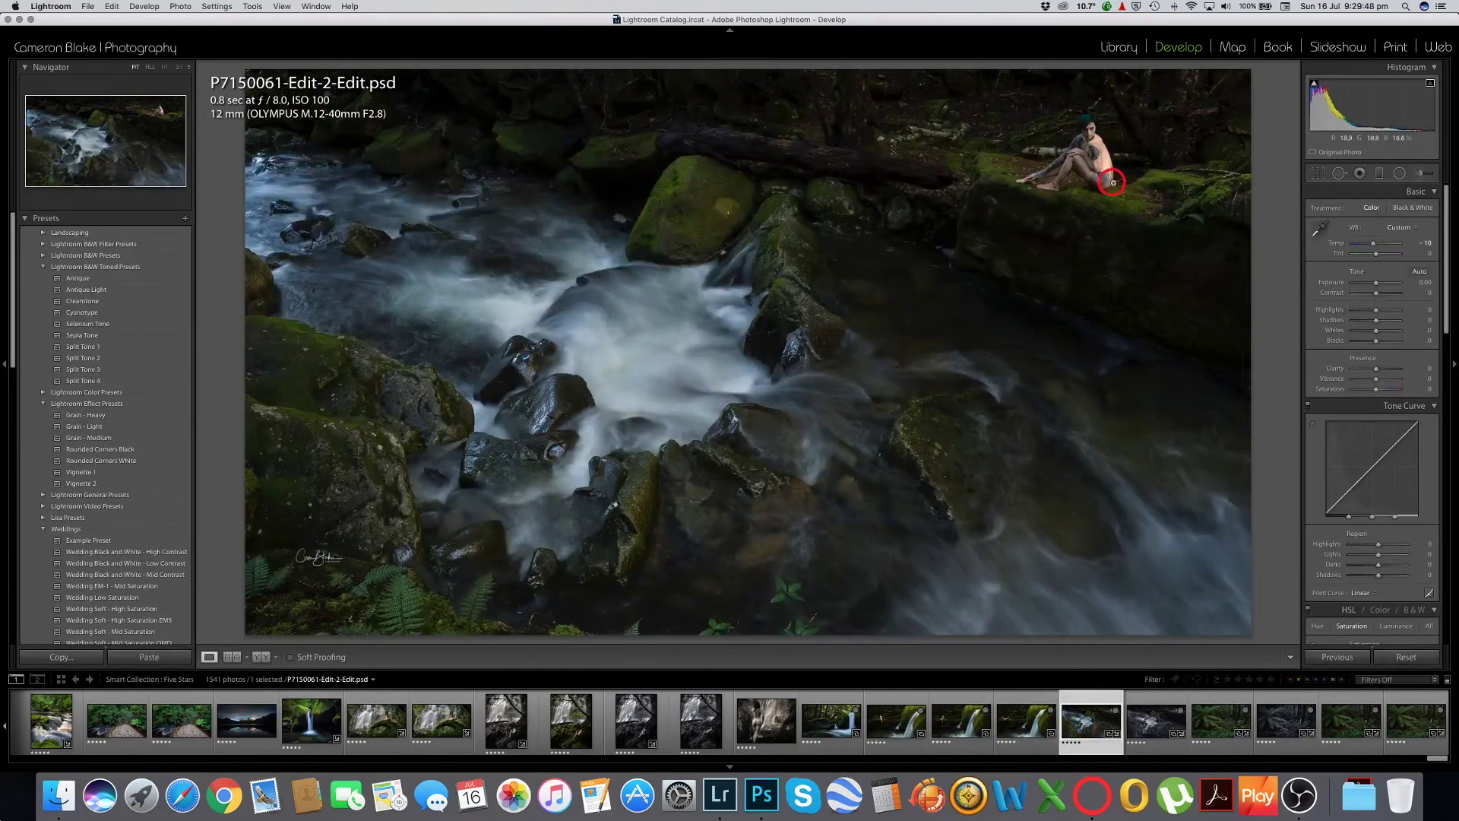
{"action": "left_click", "coordinate": [1028, 722]}
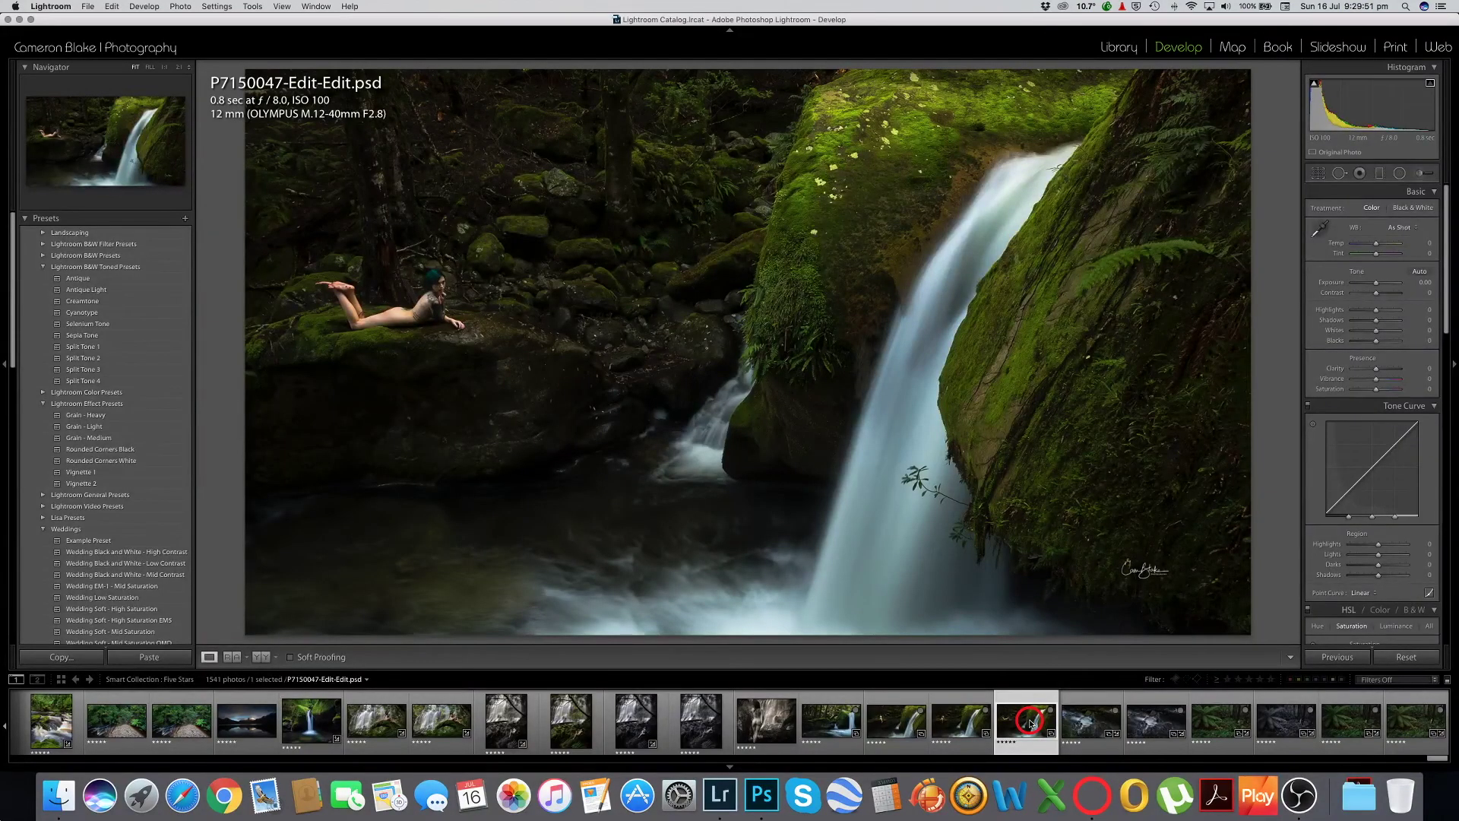
{"action": "left_click", "coordinate": [1082, 722]}
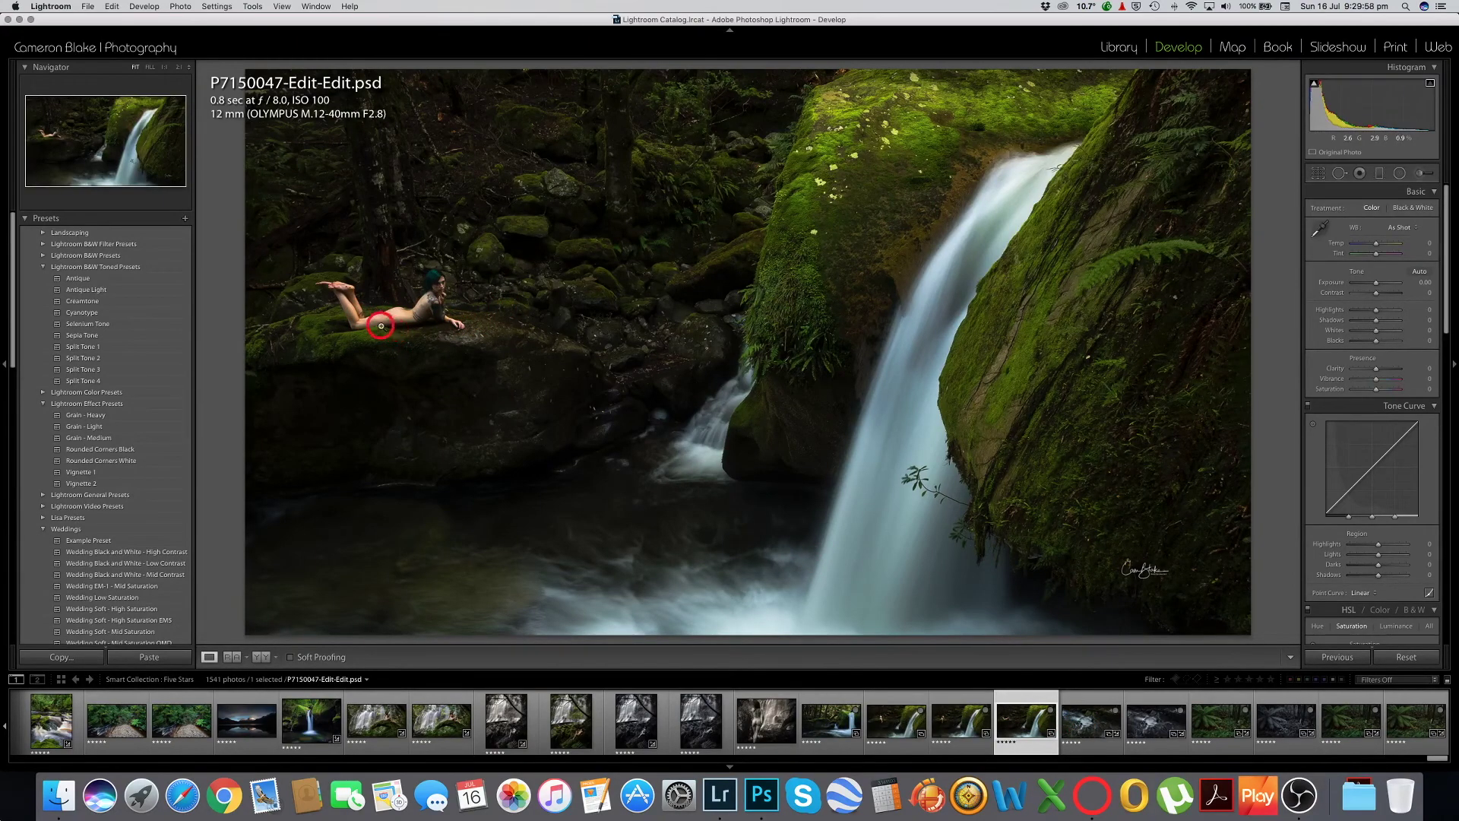
{"action": "left_click", "coordinate": [1098, 724]}
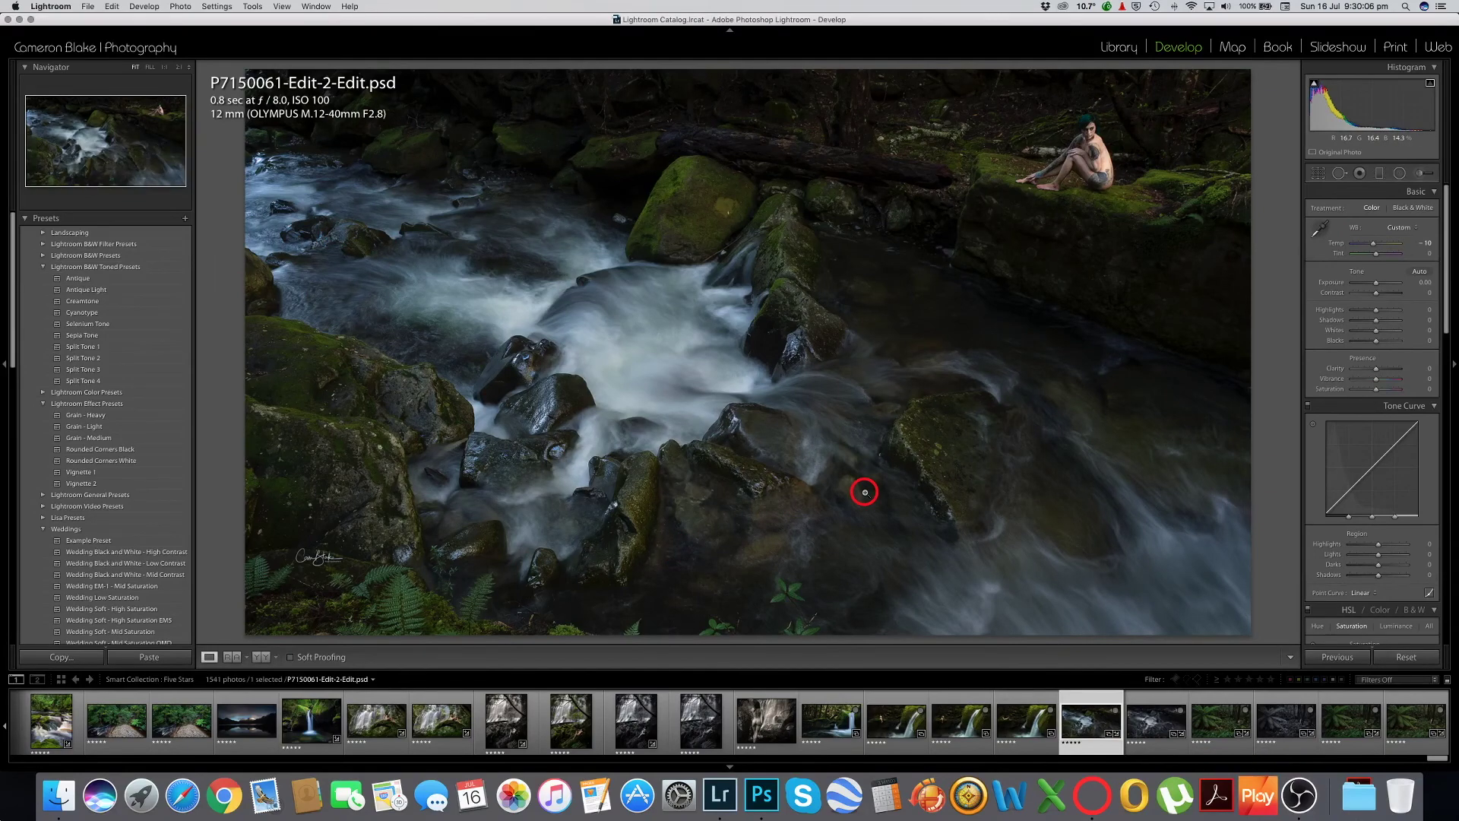
{"action": "left_click", "coordinate": [1154, 726]}
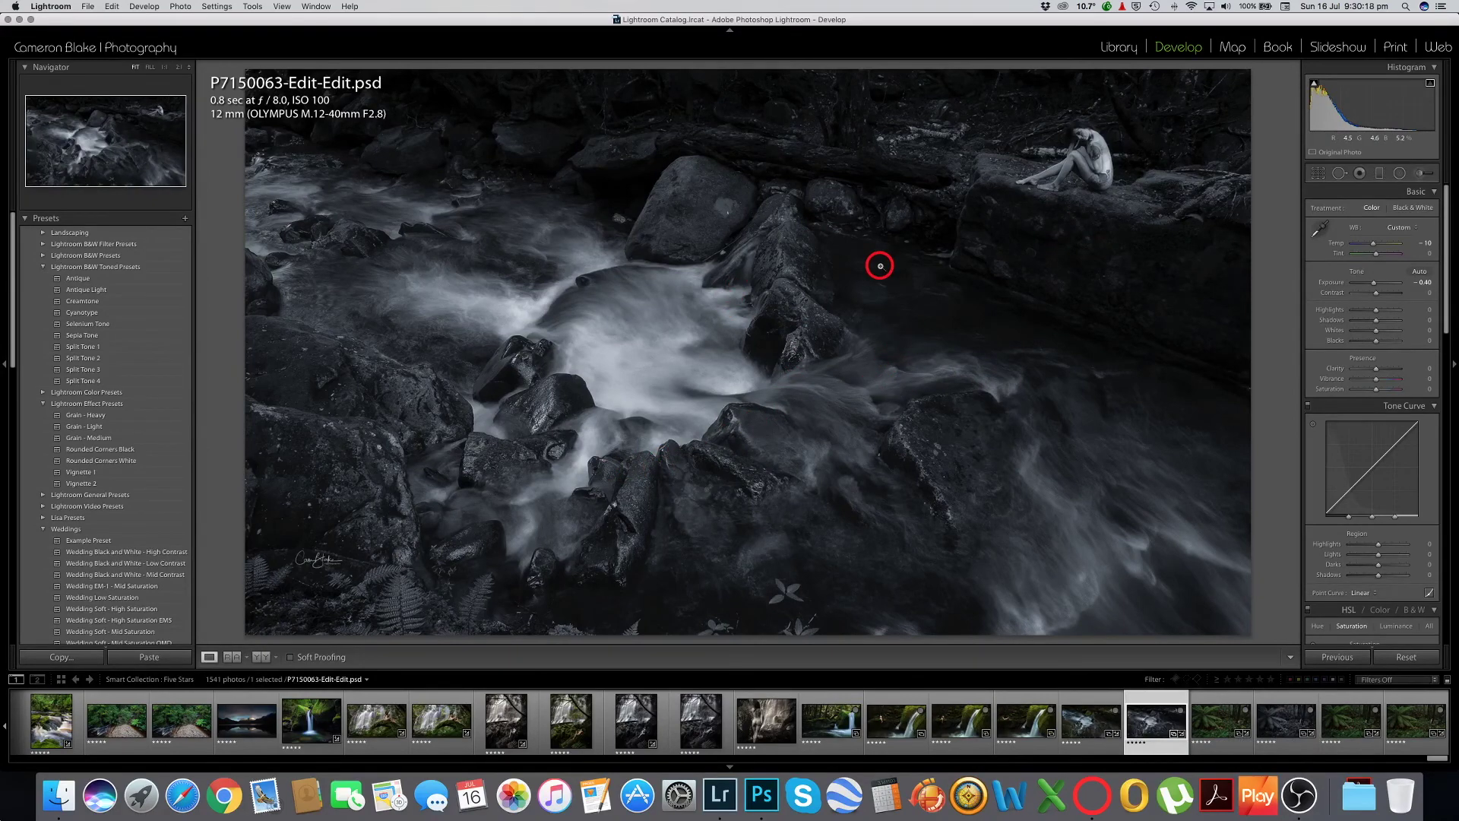
{"action": "left_click", "coordinate": [1221, 724]}
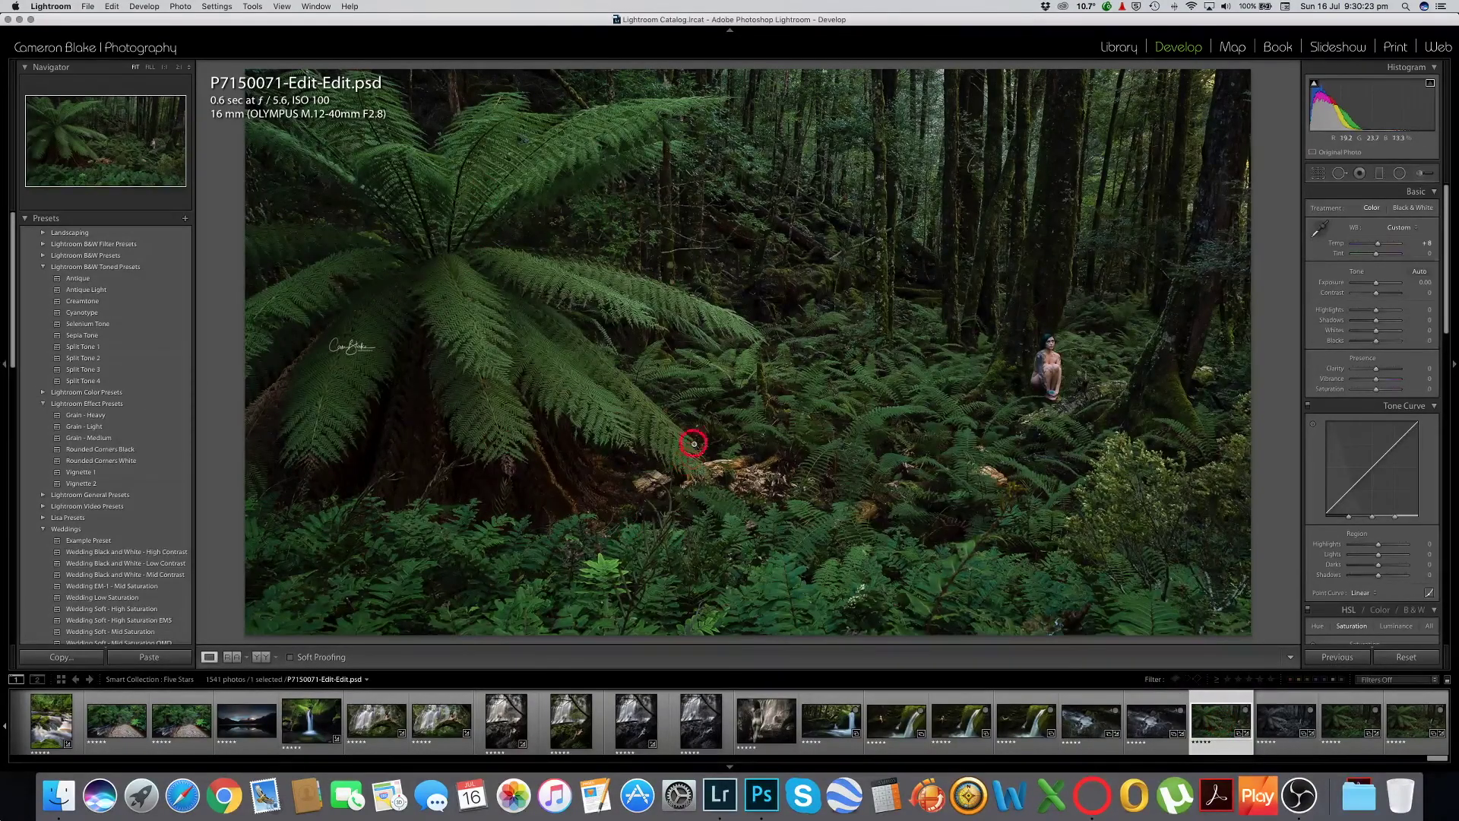
- Enlarge the photo view by hiding the presets and compare the fern forest edits with P7150035-Edit-Edit.psd and P7150061-Edit-2-Edit.psd
{"action": "left_click", "coordinate": [5, 364]}
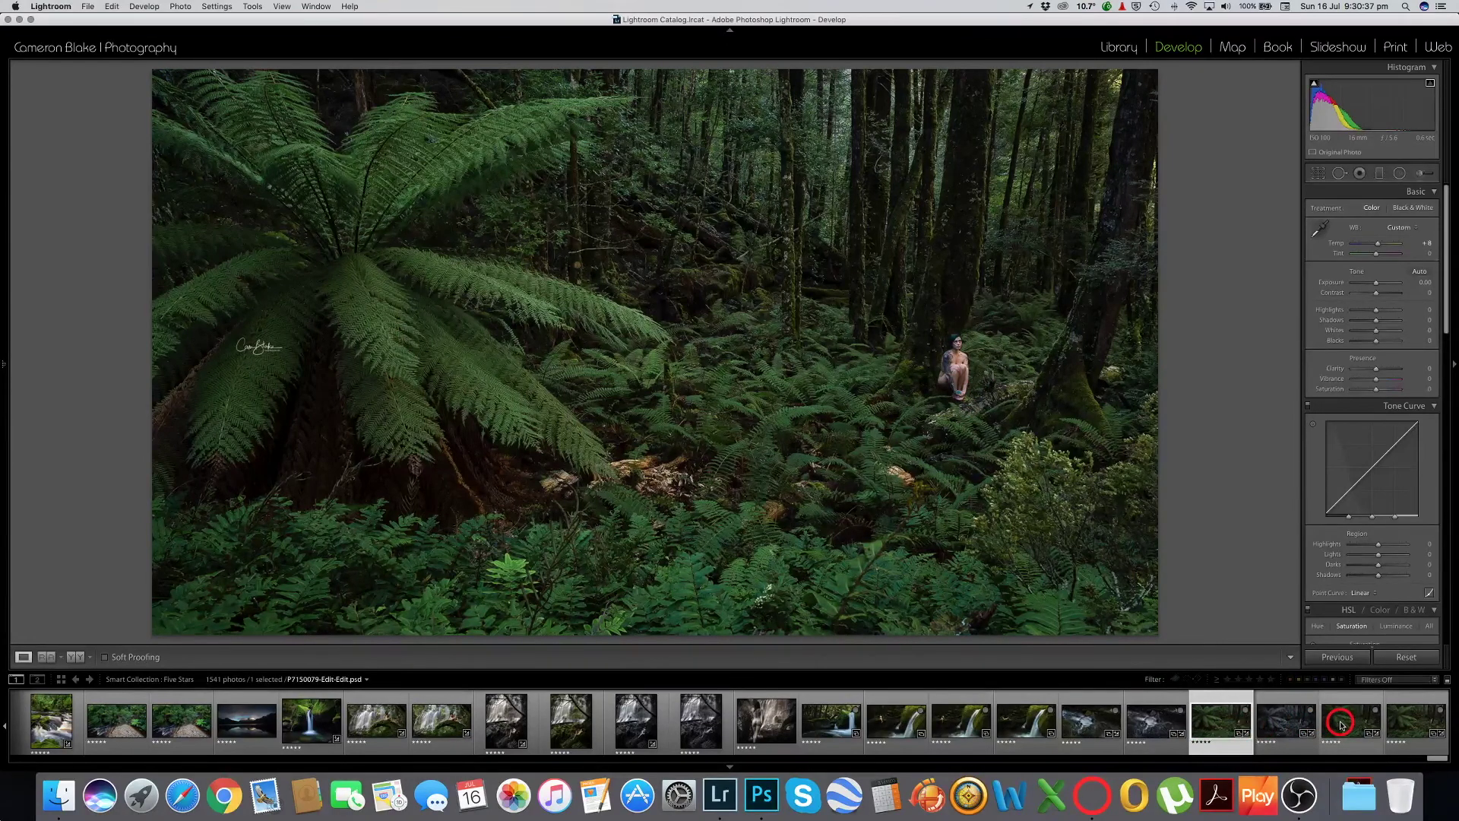
{"action": "left_click", "coordinate": [1290, 724]}
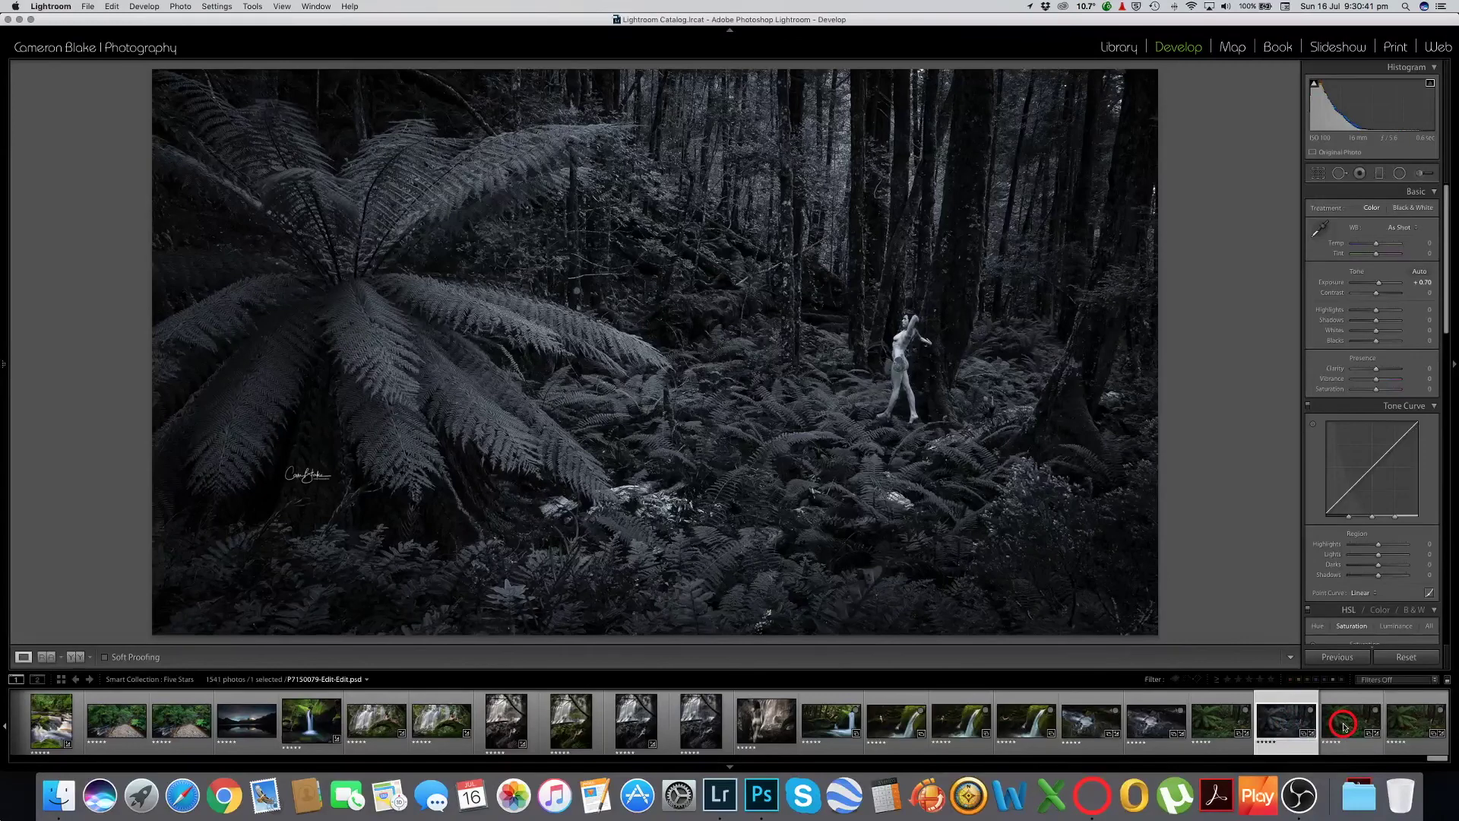
{"action": "left_click", "coordinate": [1345, 726]}
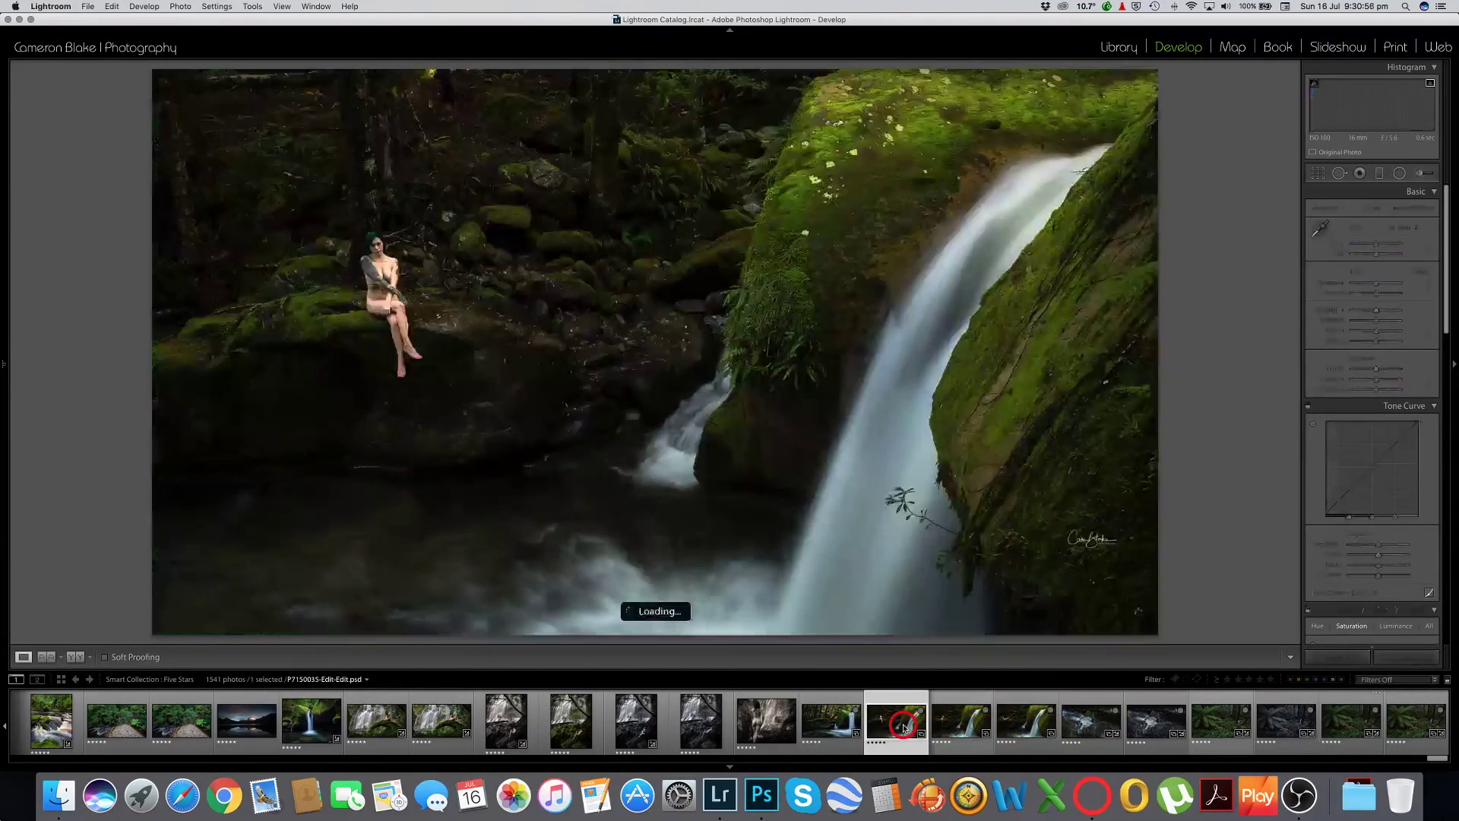
{"action": "left_click", "coordinate": [898, 722]}
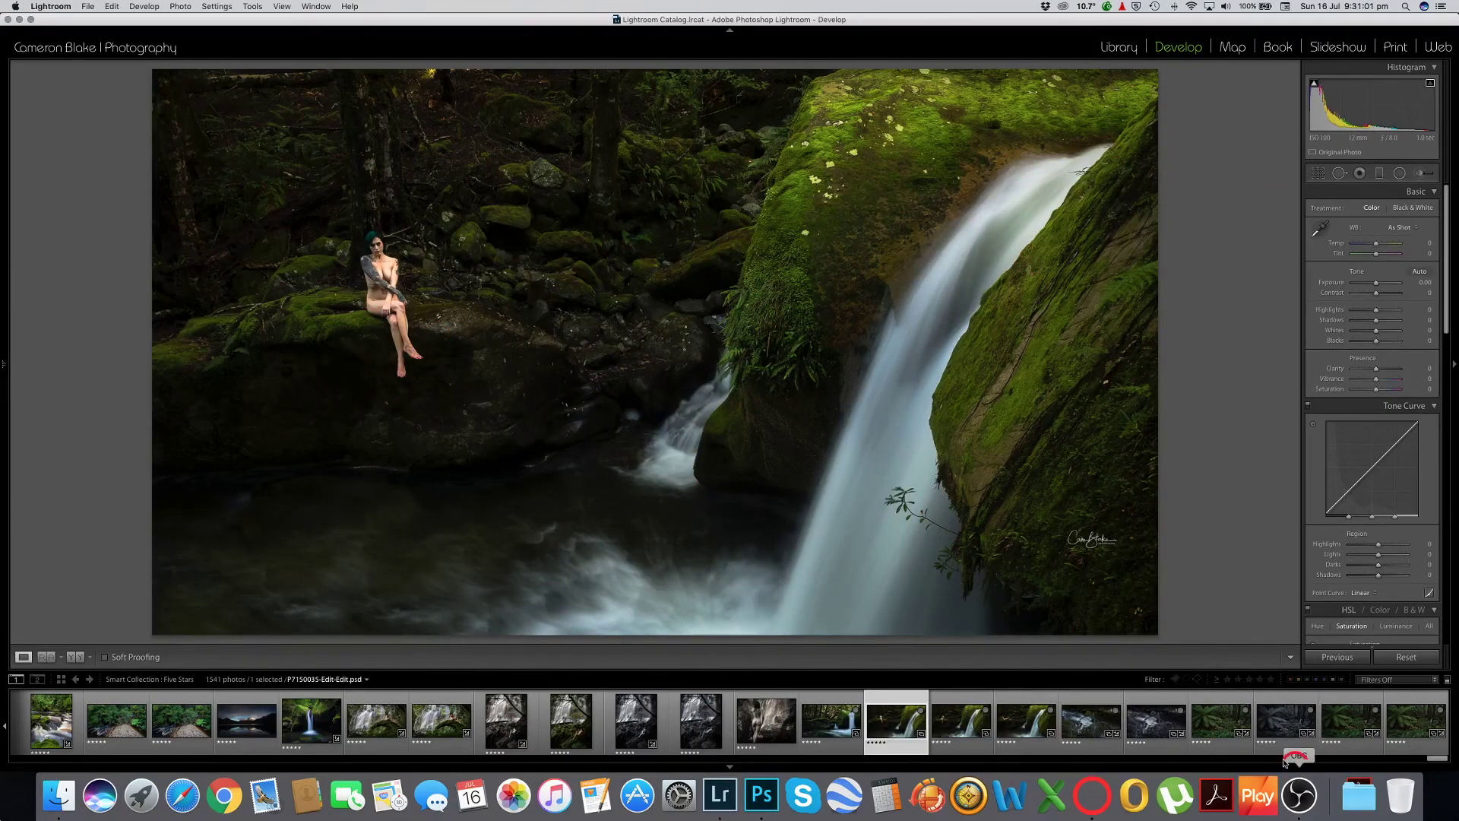
{"action": "left_click", "coordinate": [1216, 718]}
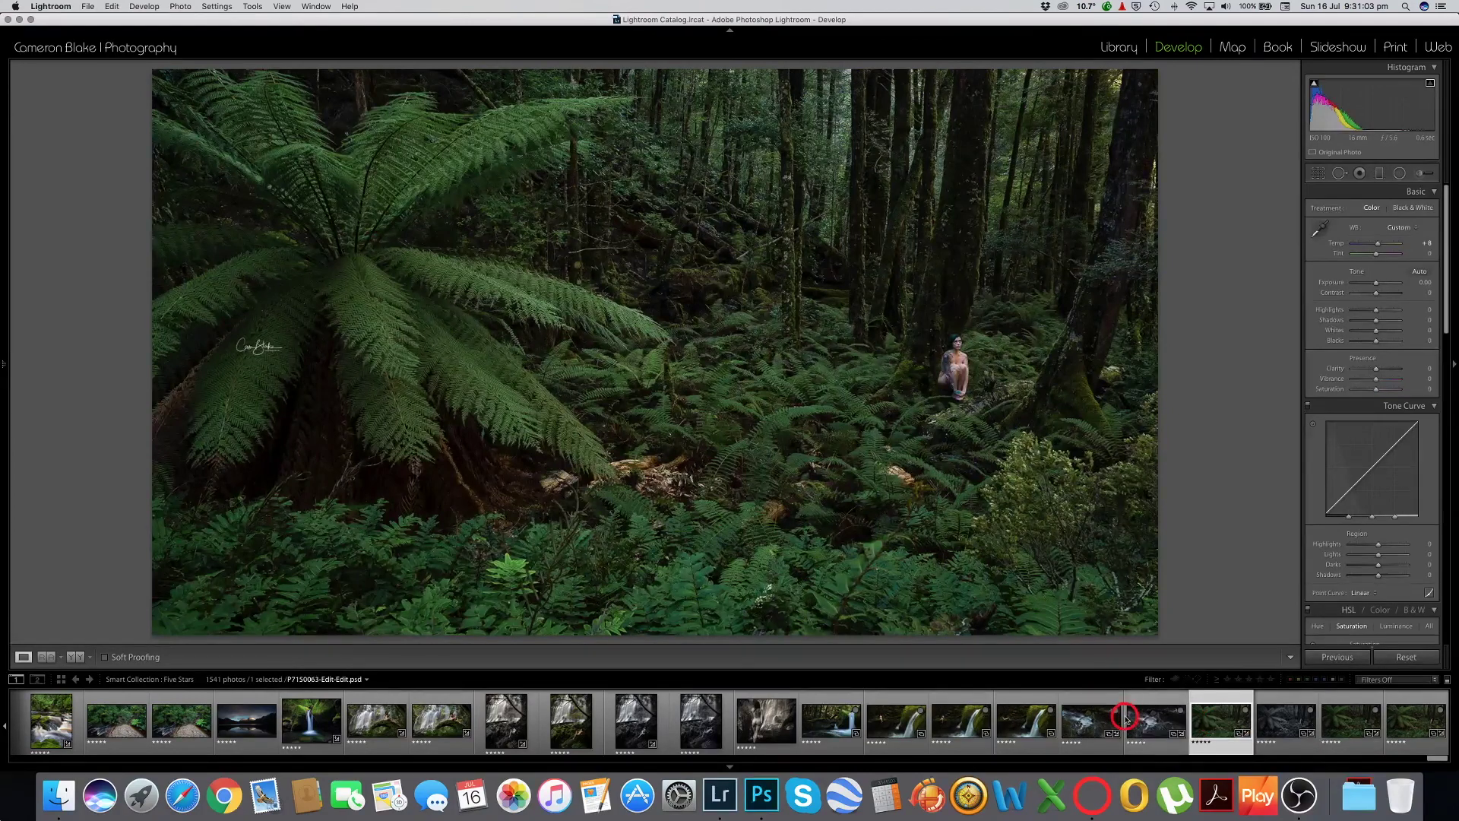
{"action": "left_click", "coordinate": [1074, 718]}
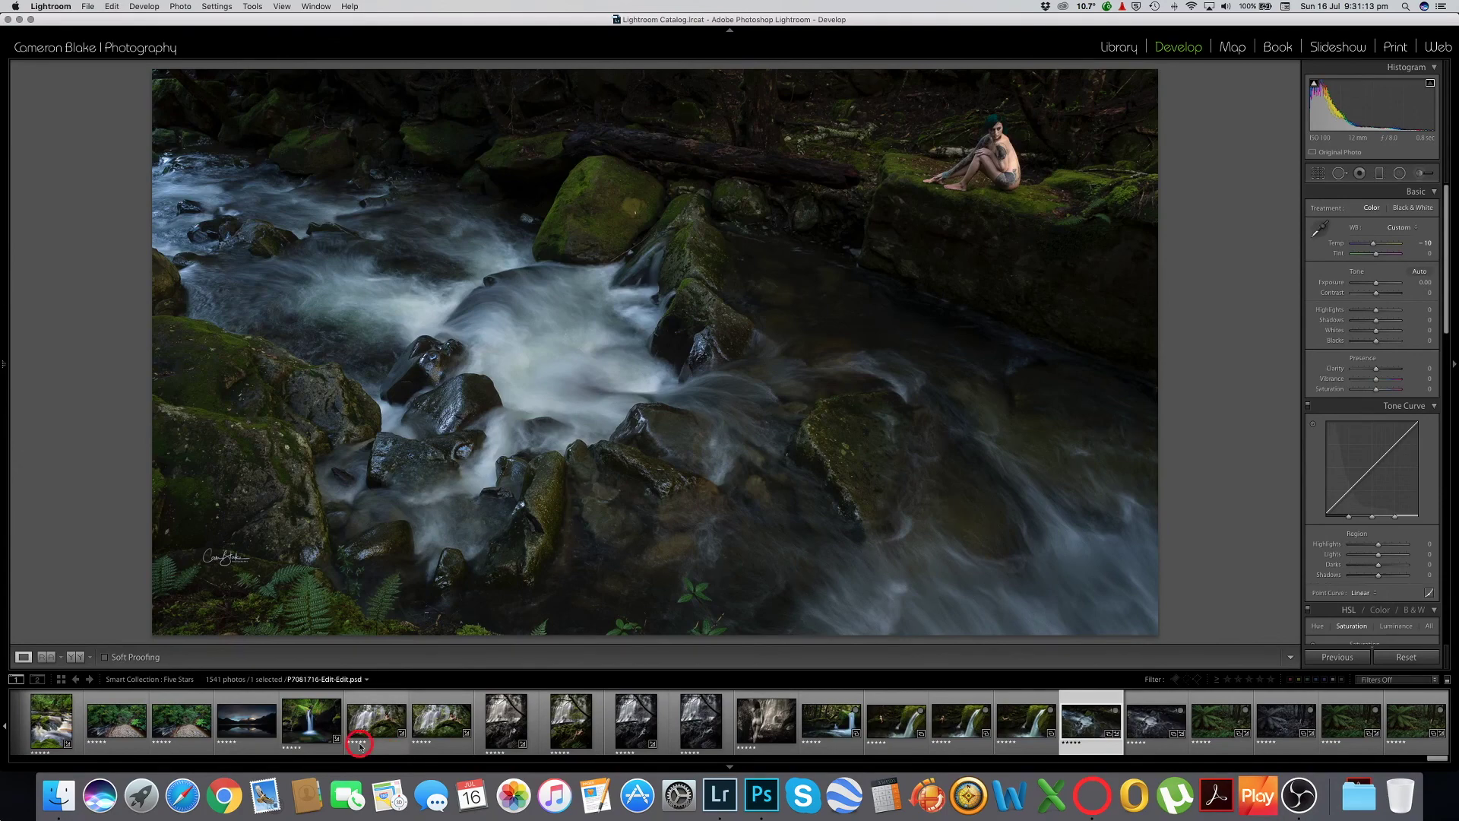
- Compare the earlier waterfall edits, including the mossy-trunk portrait and a black-and-white one, with P7150035-Edit-Edit.psd
{"action": "left_click", "coordinate": [306, 724]}
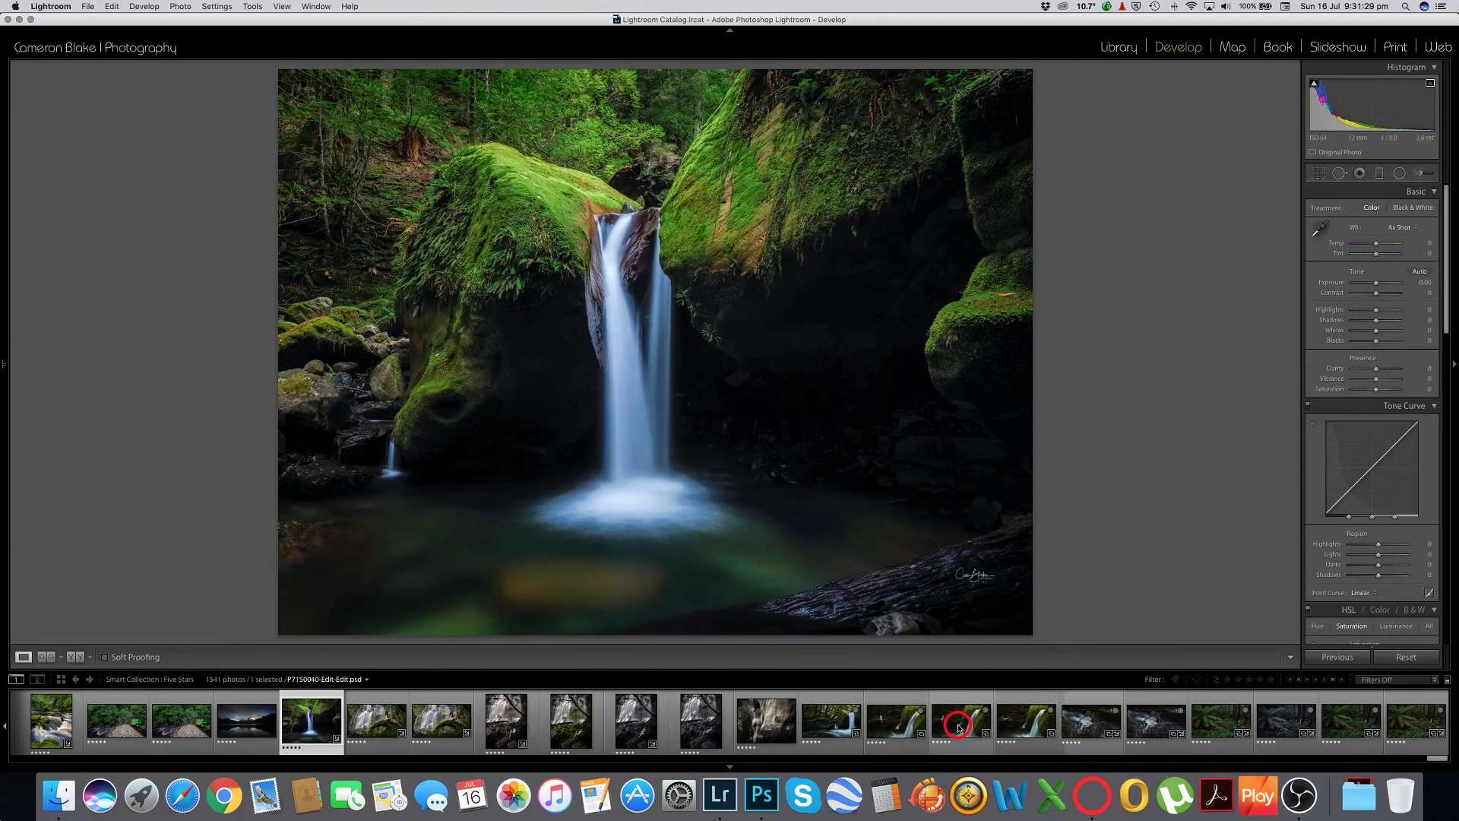
{"action": "left_click", "coordinate": [897, 727]}
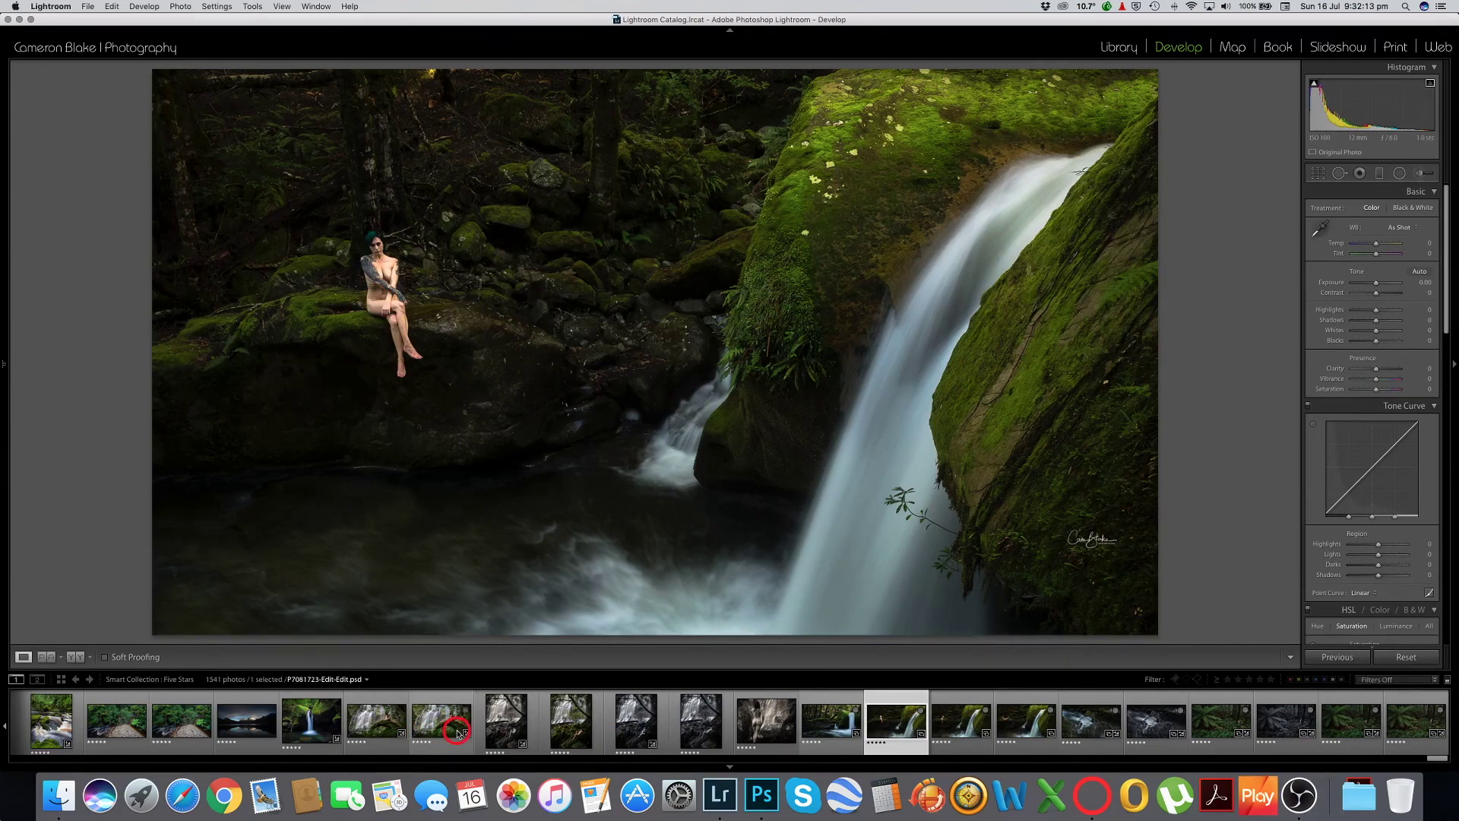
{"action": "left_click", "coordinate": [378, 724]}
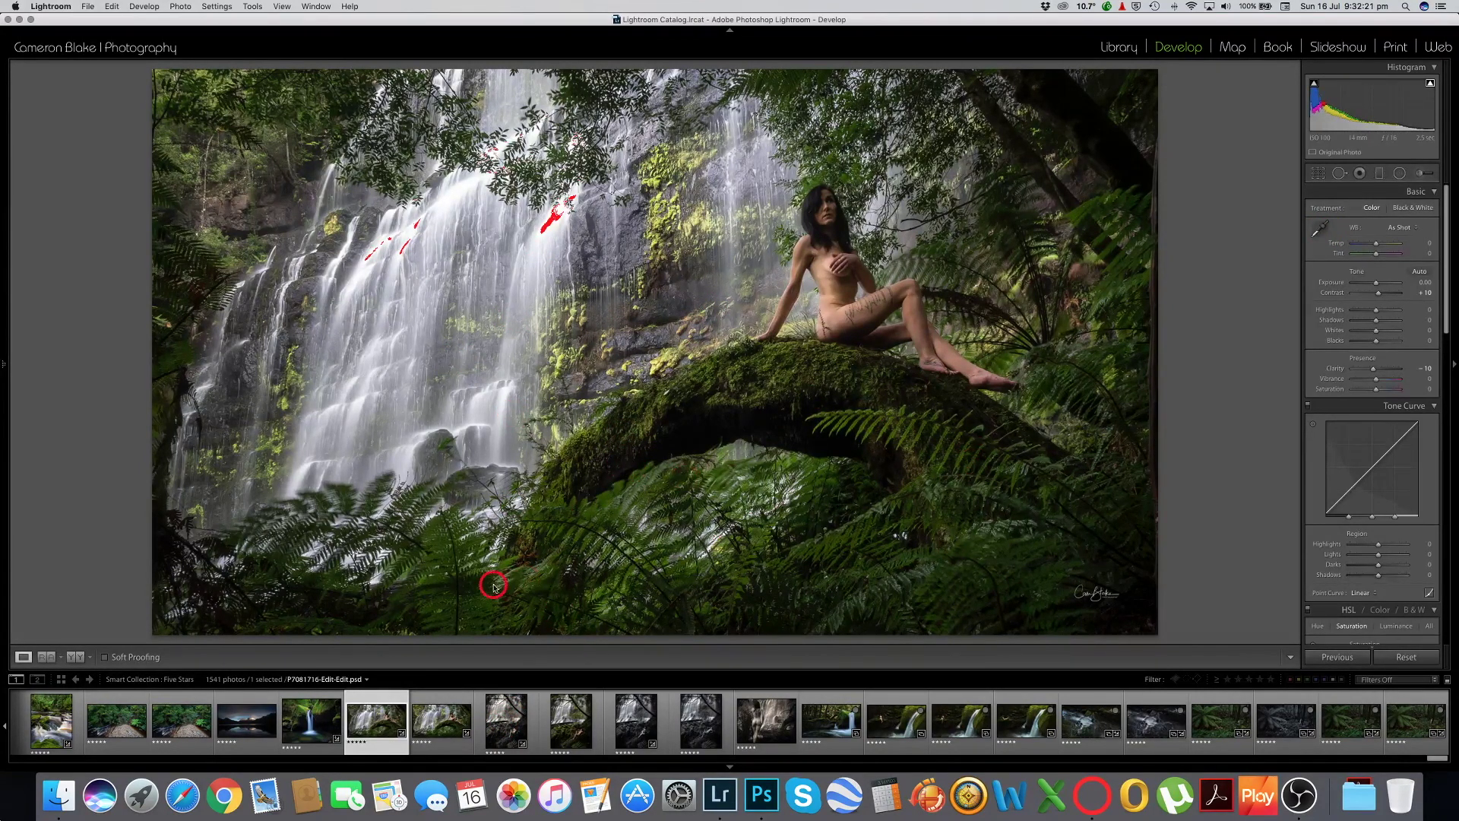
{"action": "left_click", "coordinate": [644, 728]}
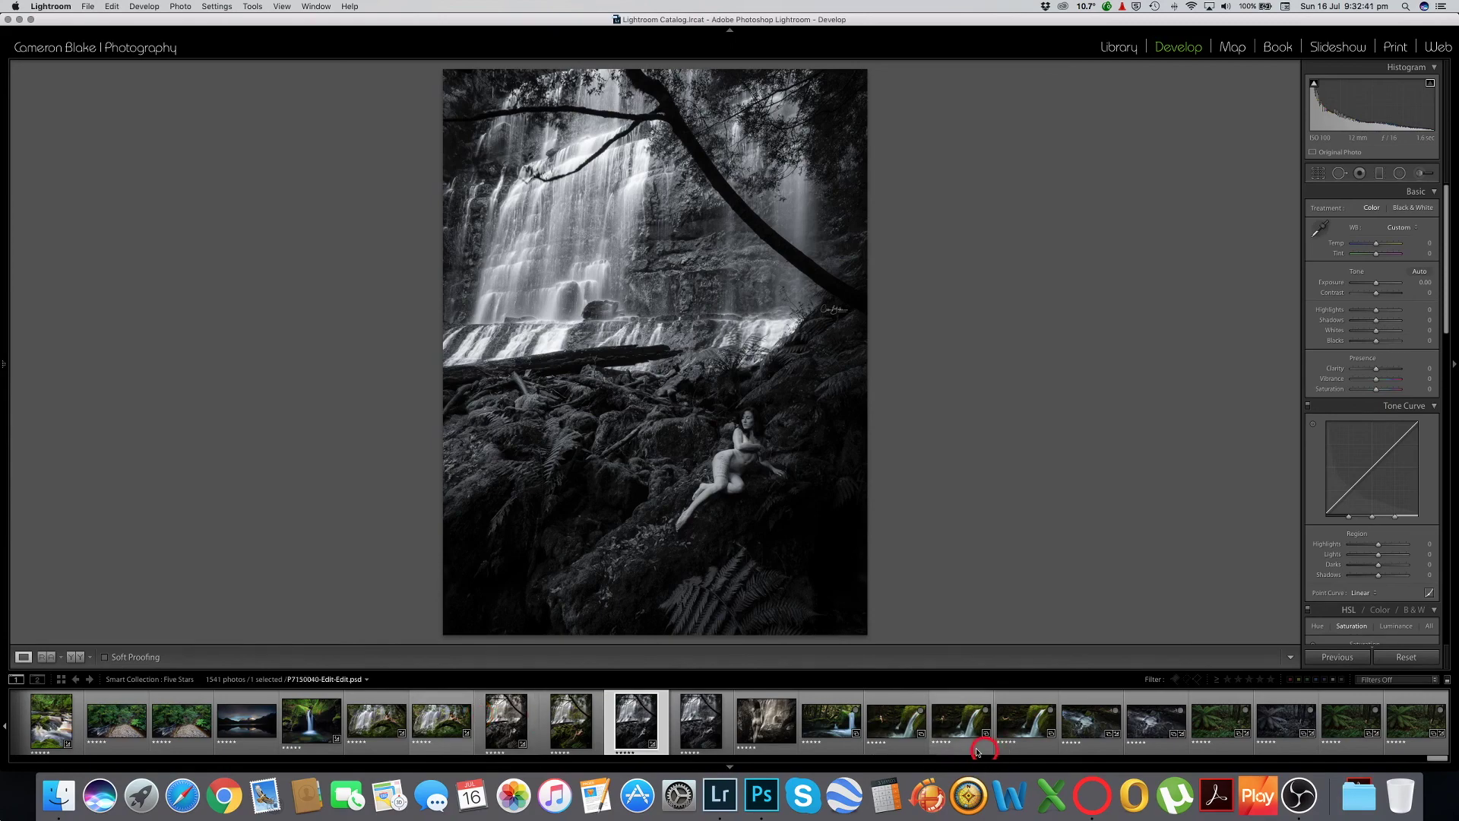
{"action": "left_click", "coordinate": [903, 729]}
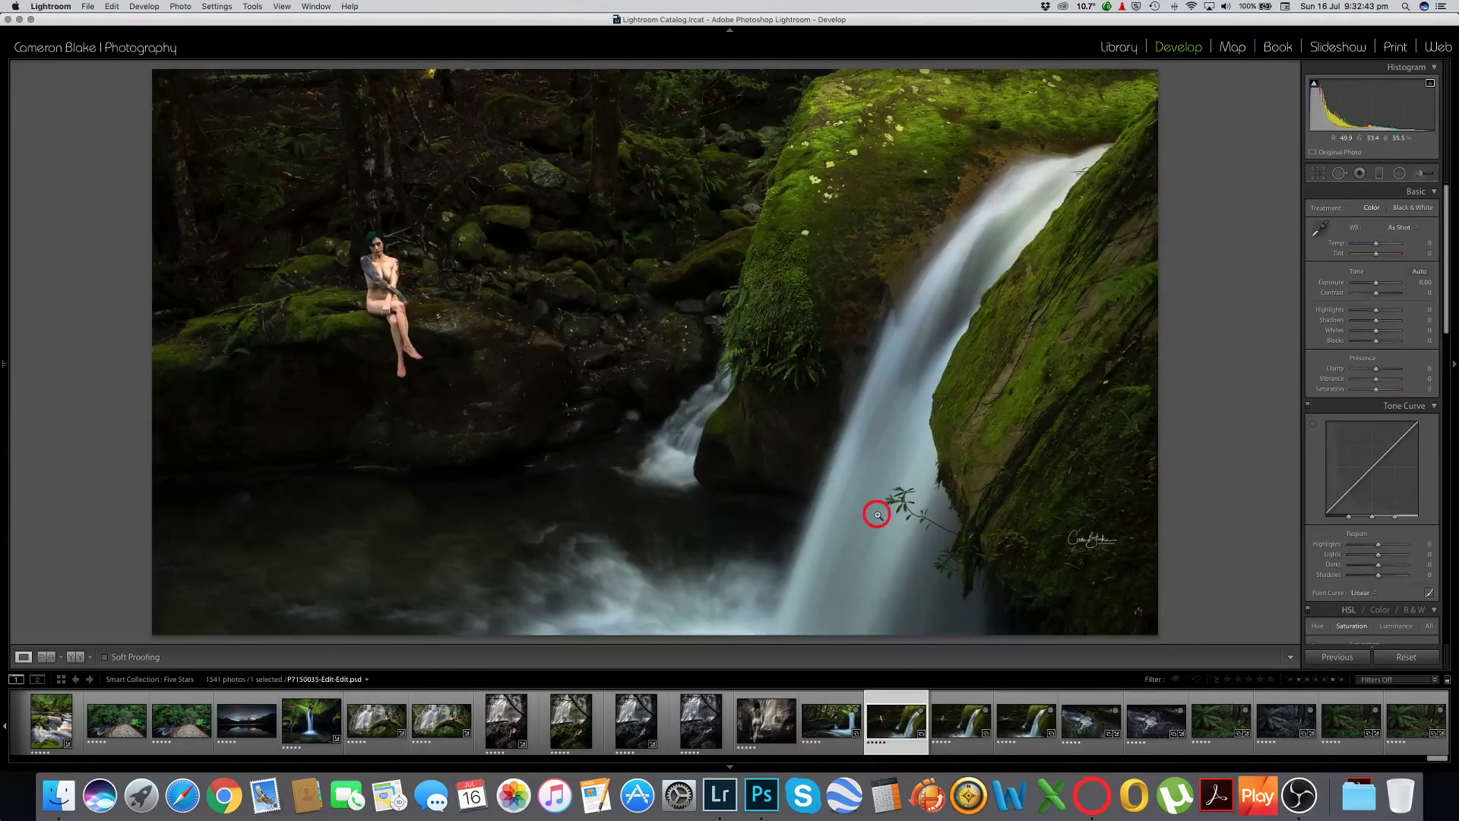